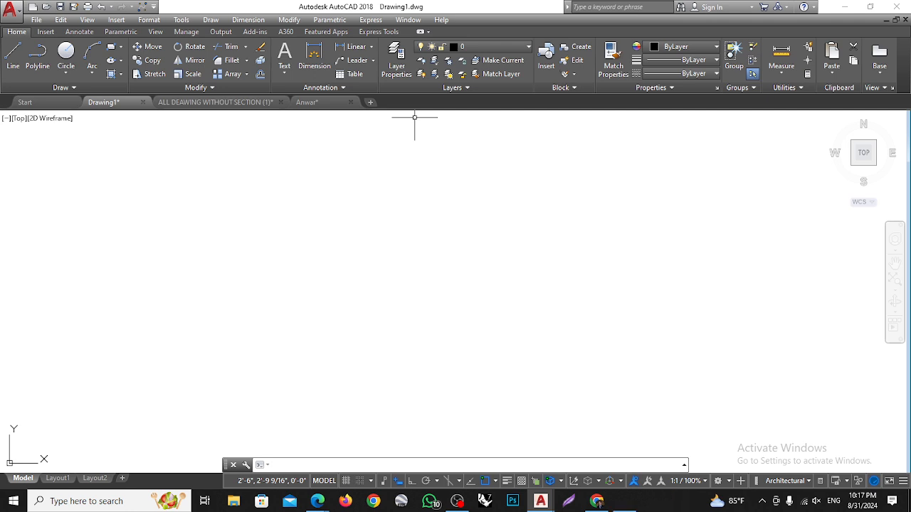
key(super+plus)
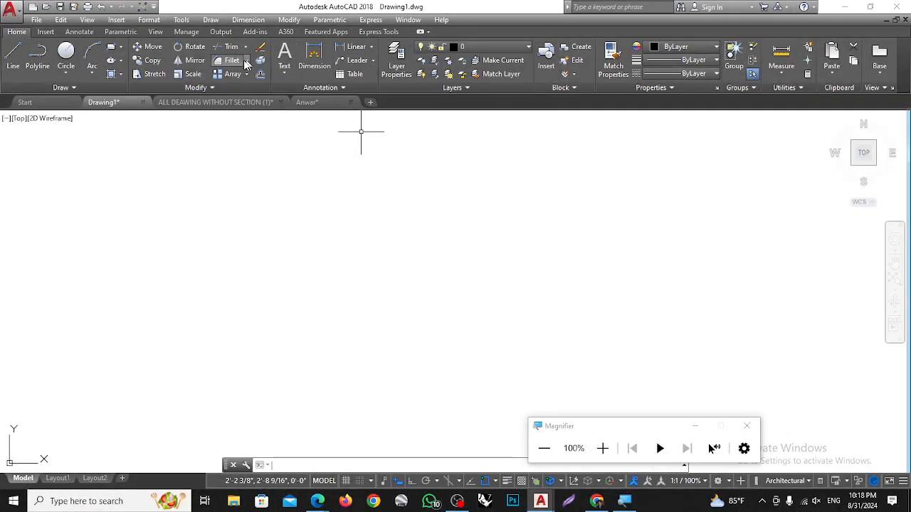
click(392, 58)
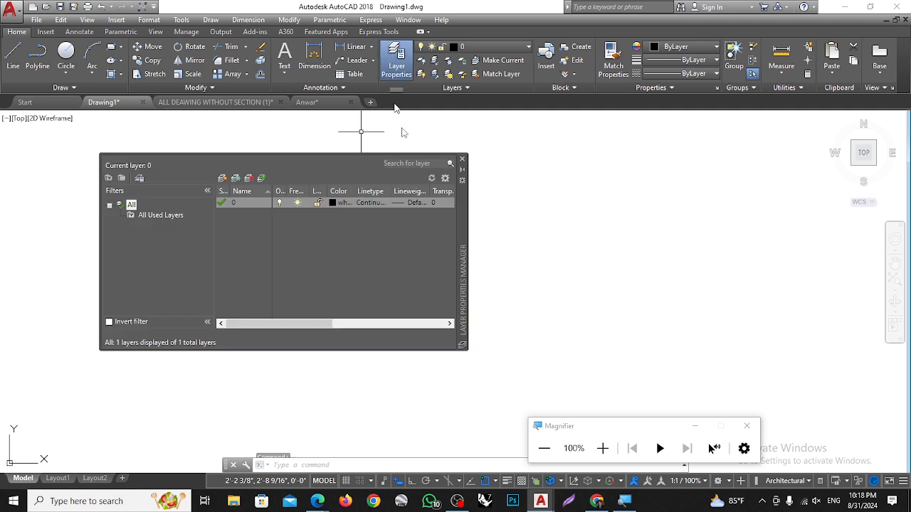
click(746, 428)
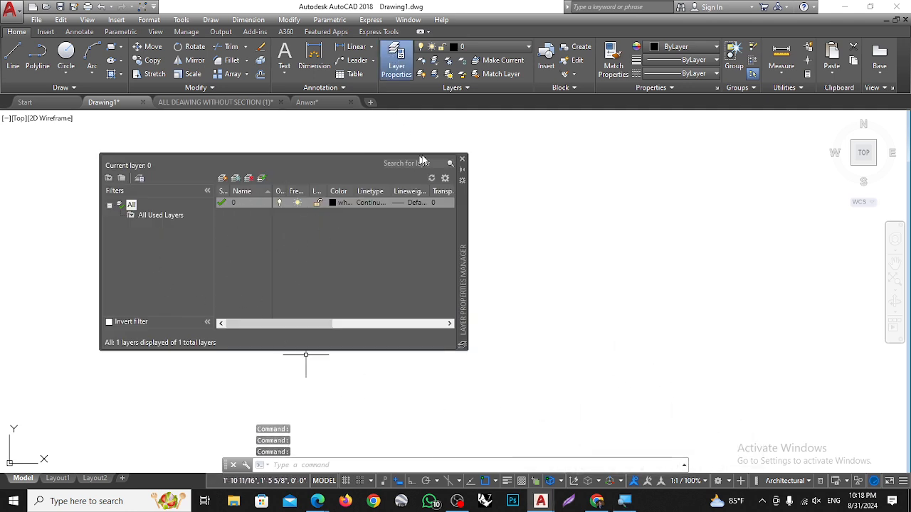
click(462, 159)
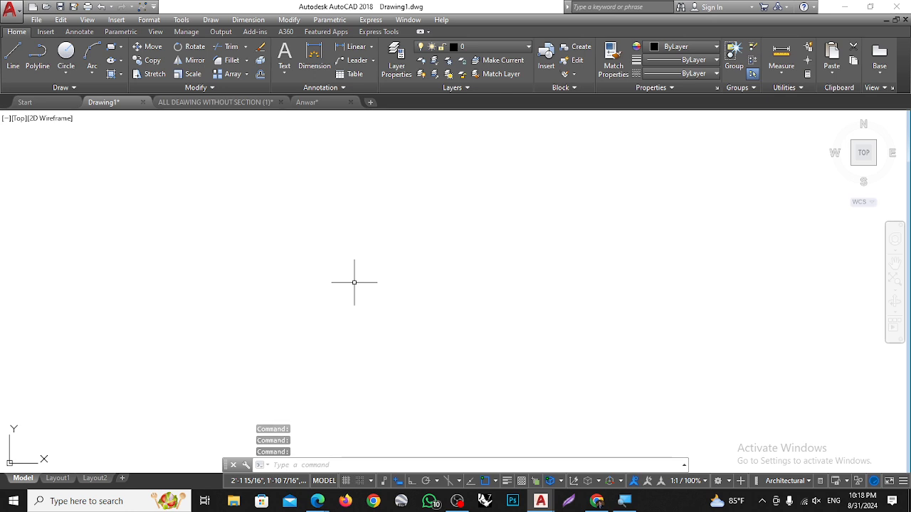
Set the color of layer 0 to magenta in the Layer Properties Manager and close the manager
text(la)
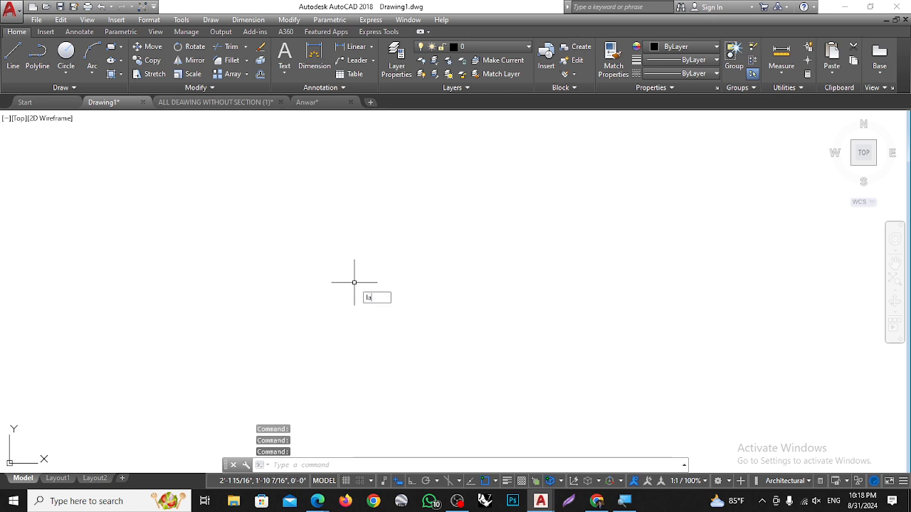
key(Return)
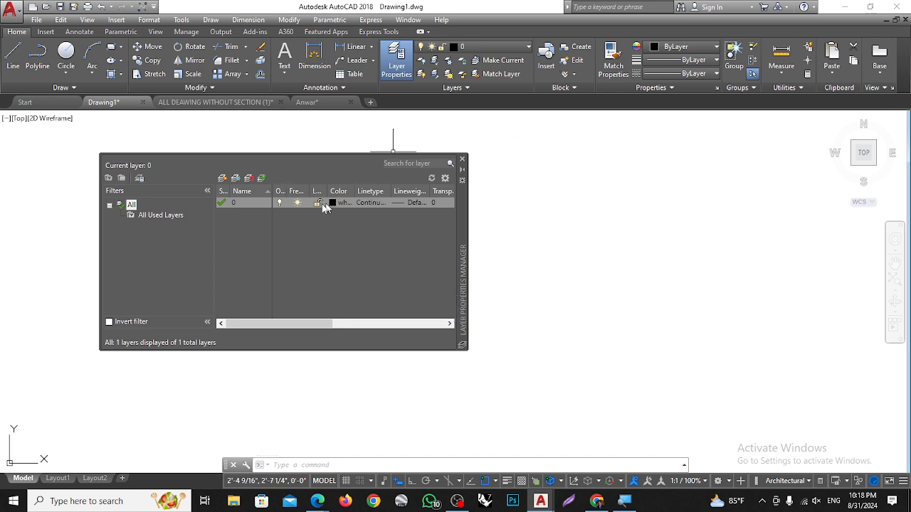
drag(461, 235, 574, 225)
drag(721, 222, 823, 202)
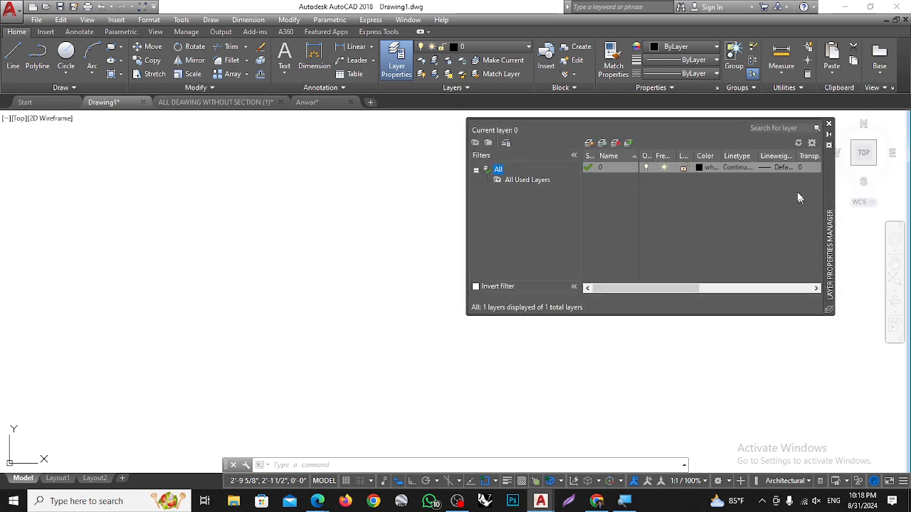
drag(826, 180, 548, 237)
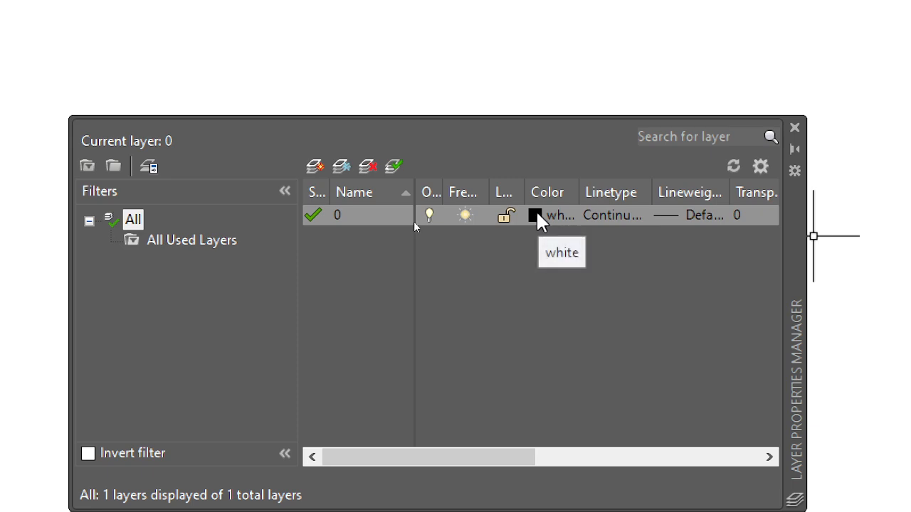
click(535, 214)
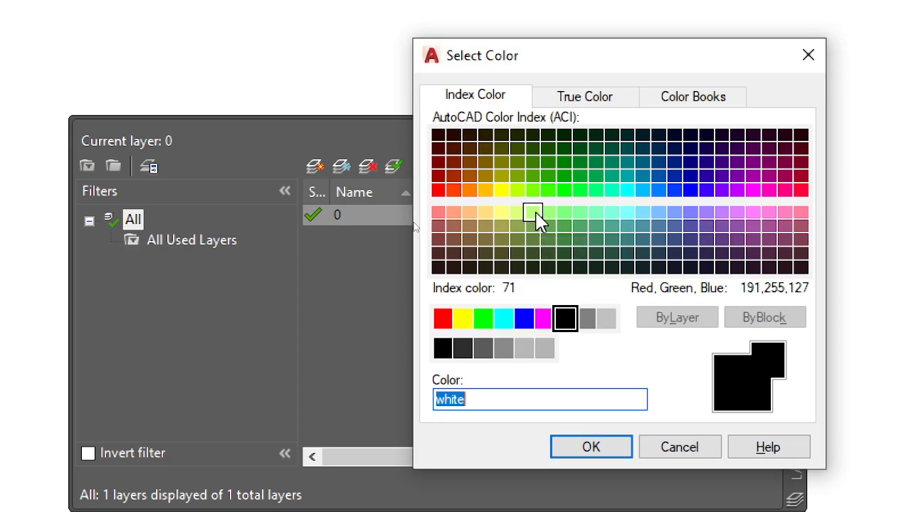
click(547, 320)
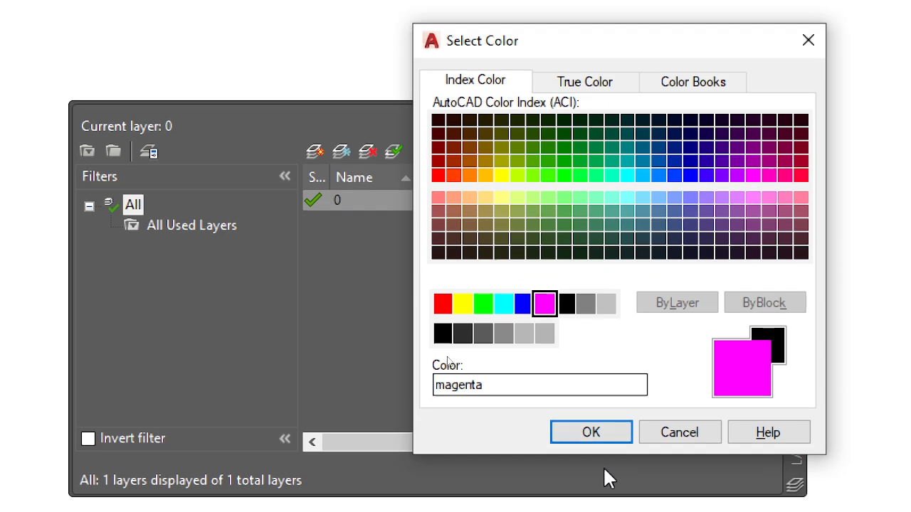
click(596, 434)
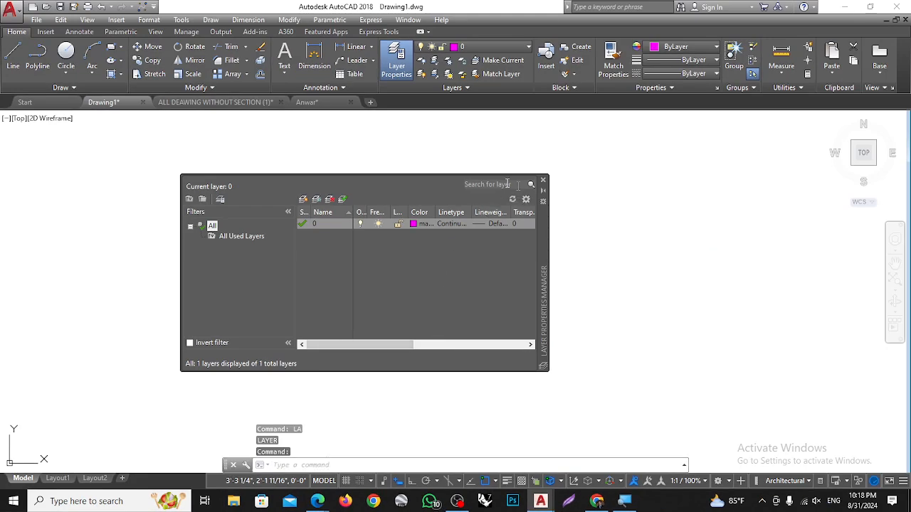
click(543, 180)
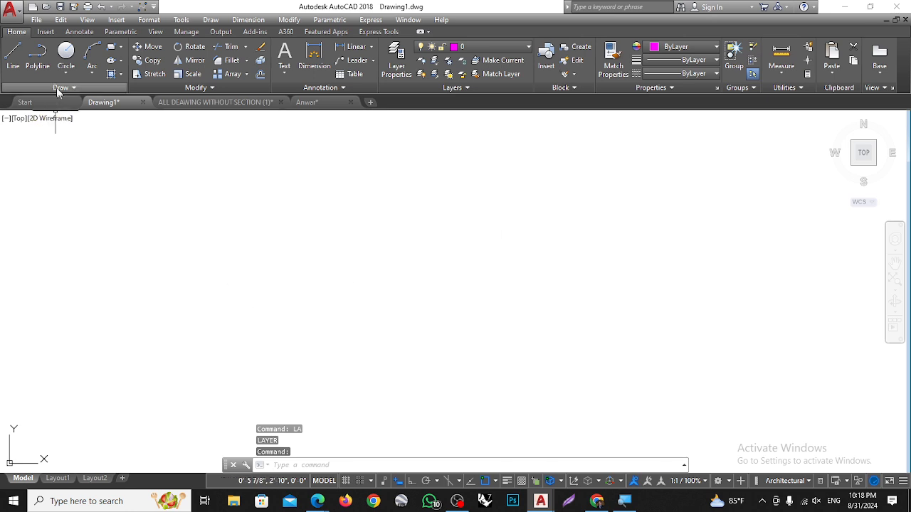
Draw a four-segment W-shaped polyline on layer 0, about 27 in wide, with its second segment about 12 in long
click(31, 60)
click(220, 198)
click(303, 314)
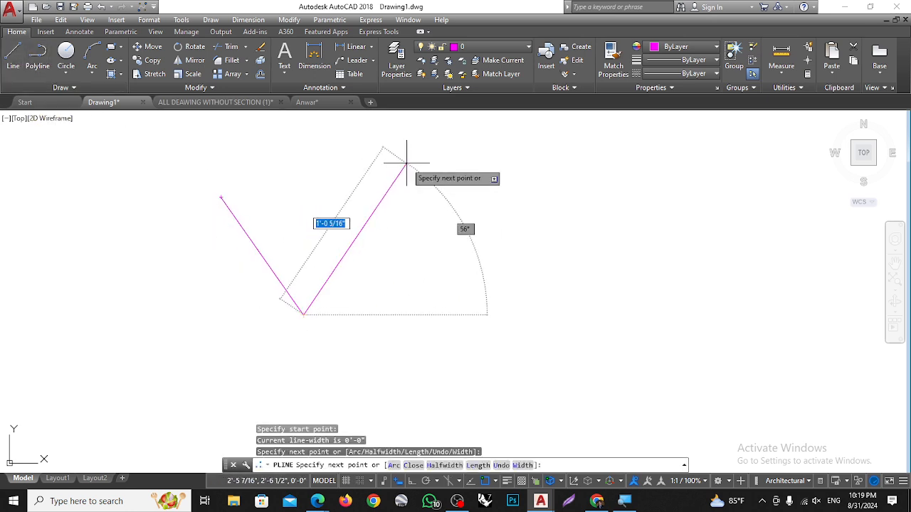
click(406, 164)
click(534, 318)
click(620, 172)
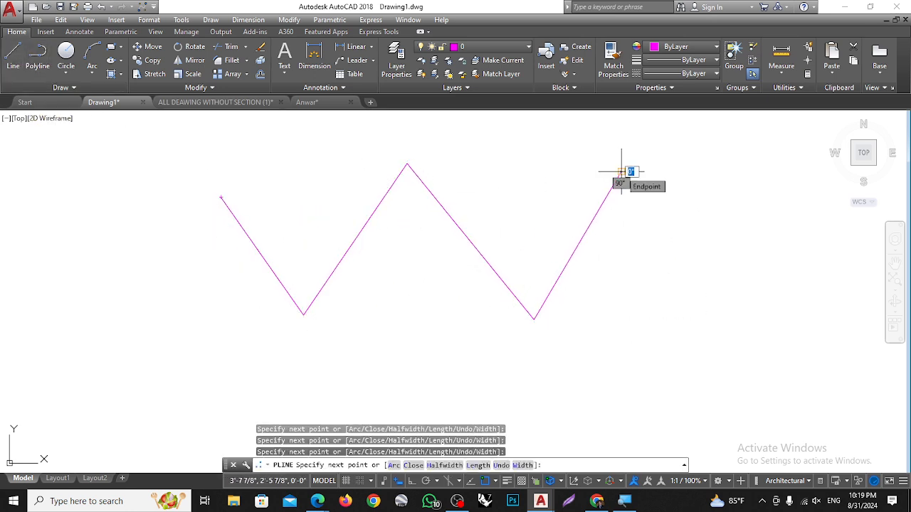
key(Return)
scroll(240, 254, down, 4)
scroll(412, 278, up, 4)
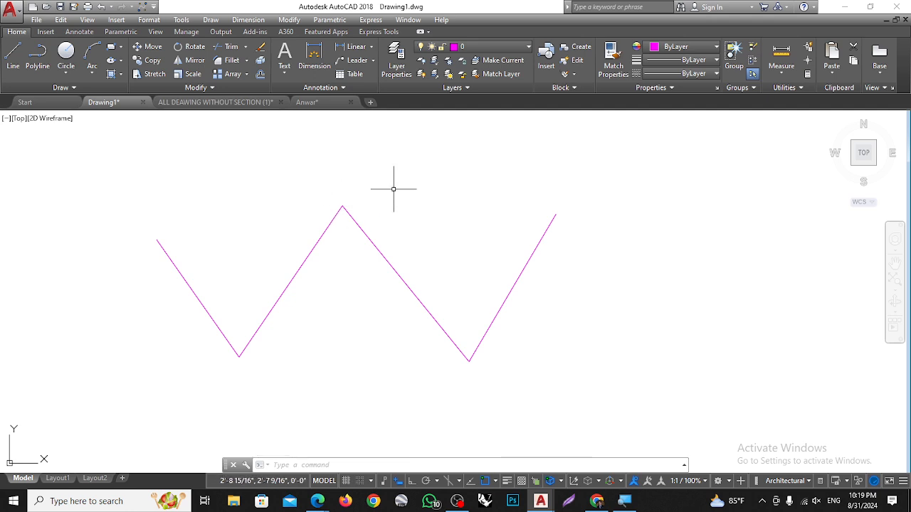
Create a new layer named ashru in the Layer Properties Manager
text(la)
key(Return)
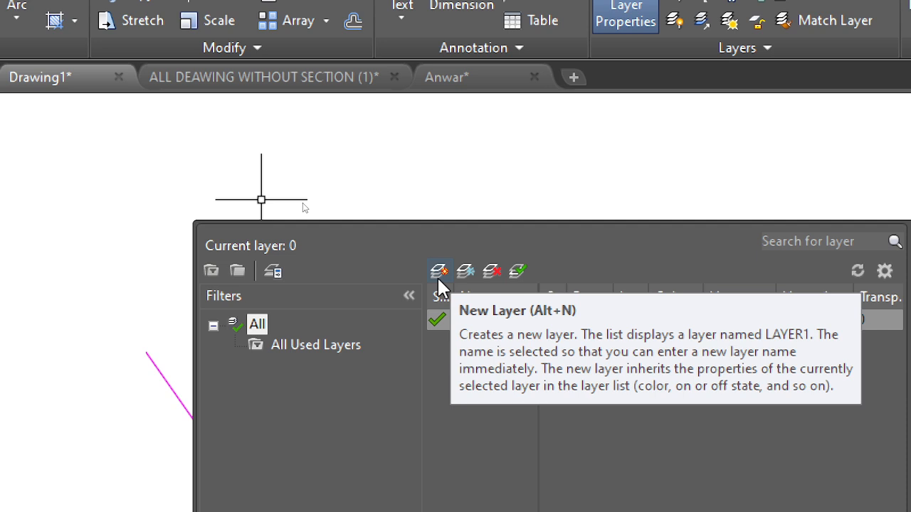
click(438, 279)
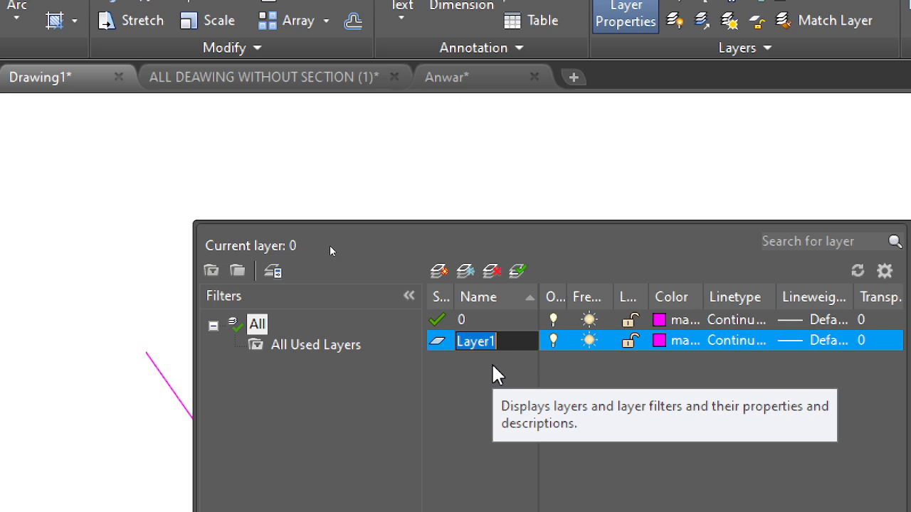
text(ashru)
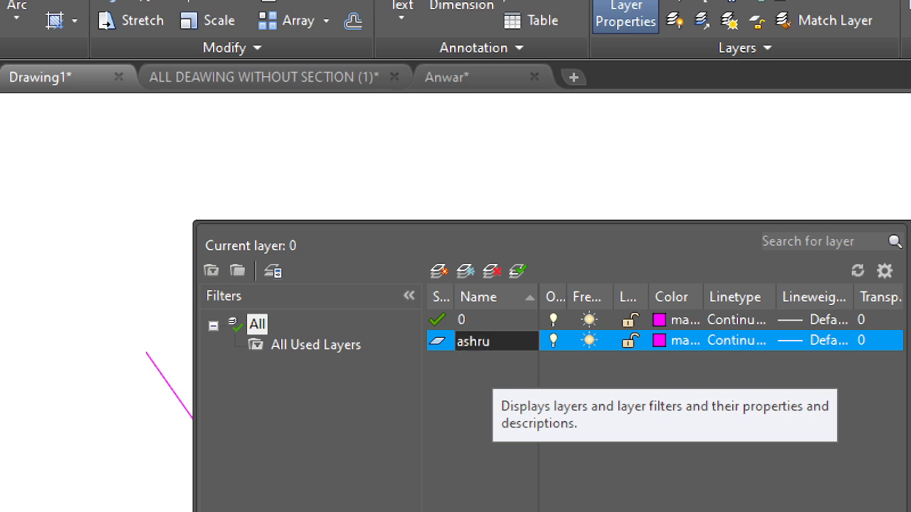
click(484, 417)
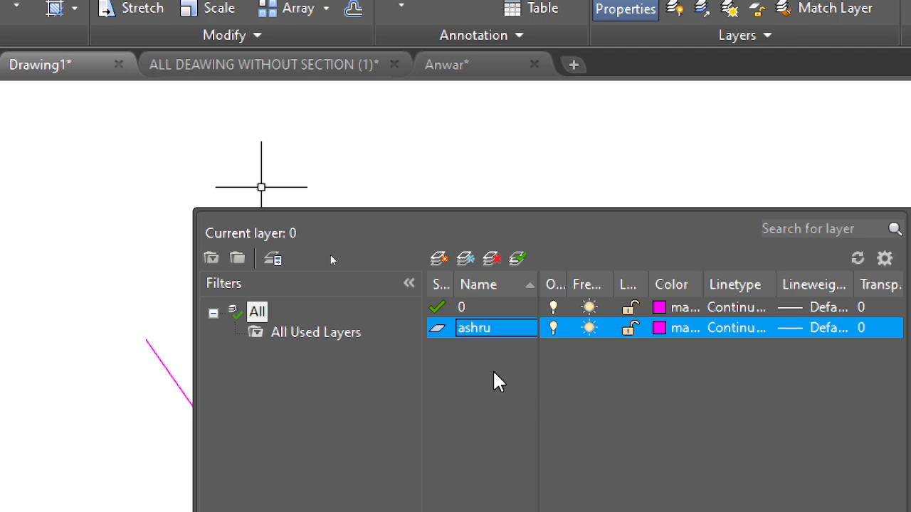
Set the color of layer ashru to blue and make it the current layer
click(660, 328)
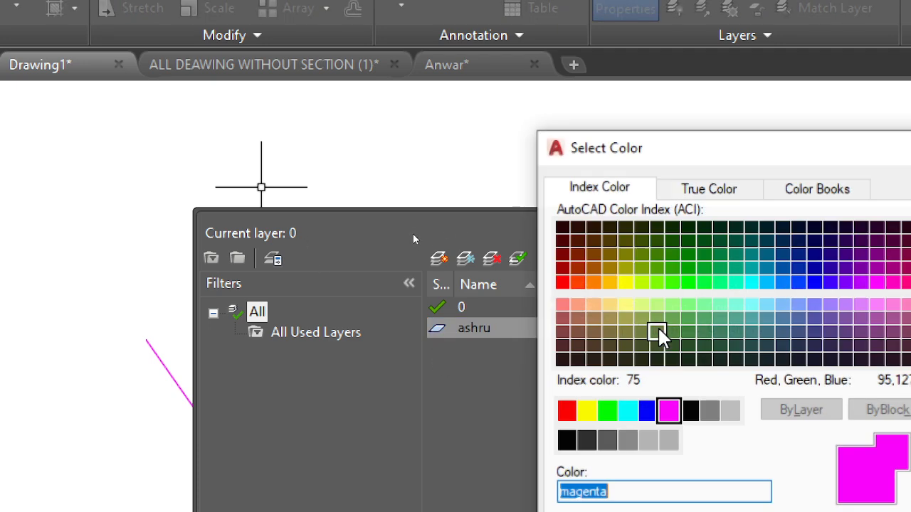
click(649, 413)
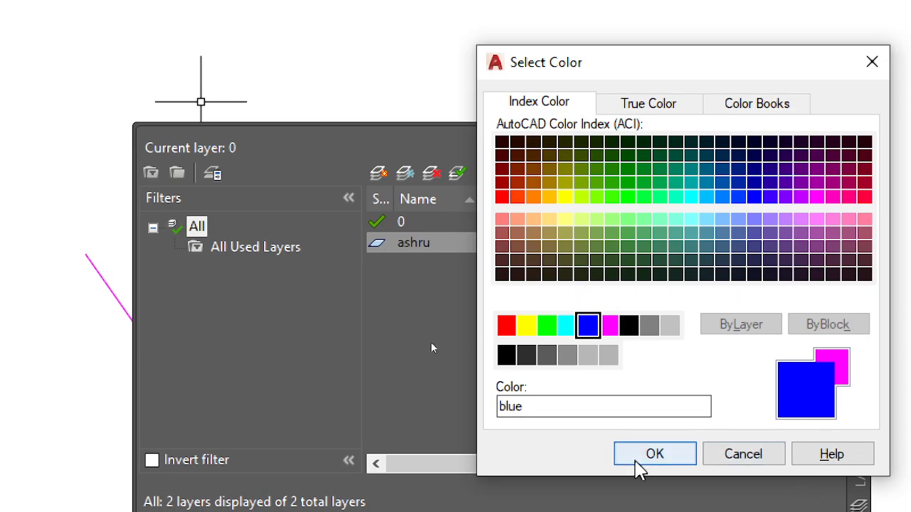
click(637, 461)
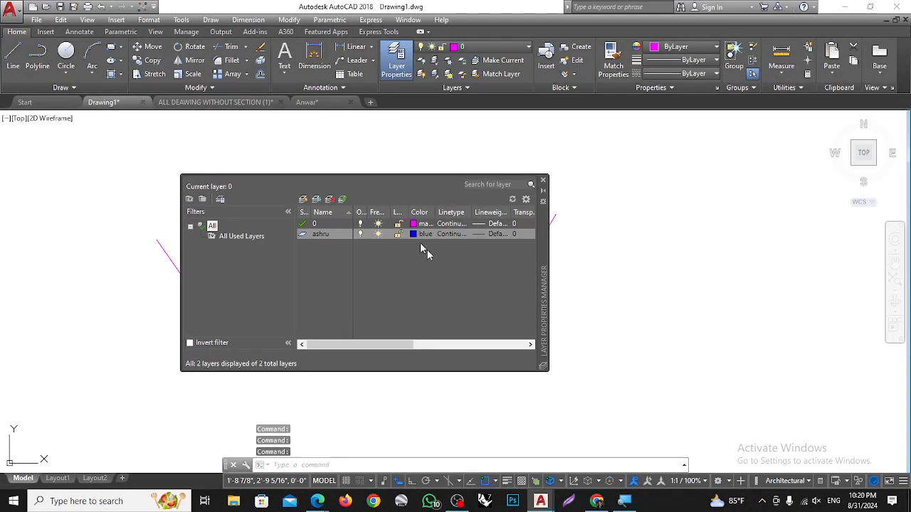
click(303, 236)
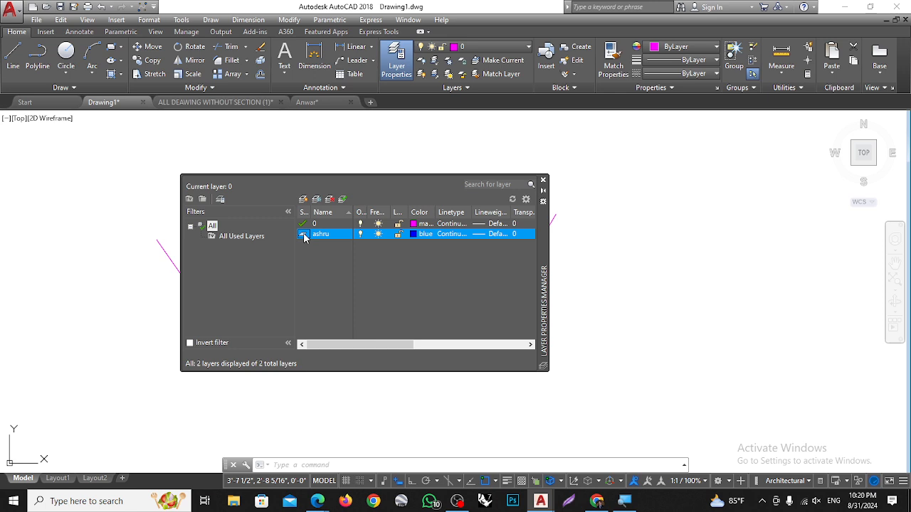
double_click(303, 234)
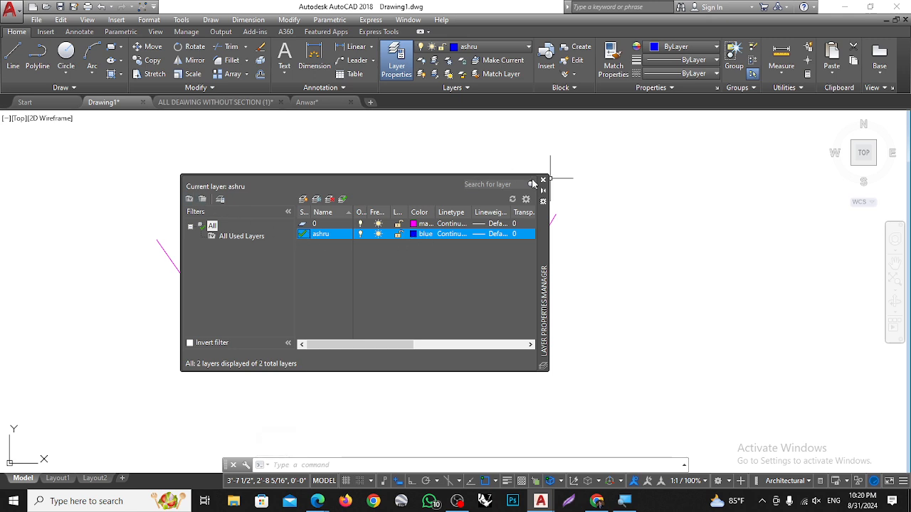
click(543, 180)
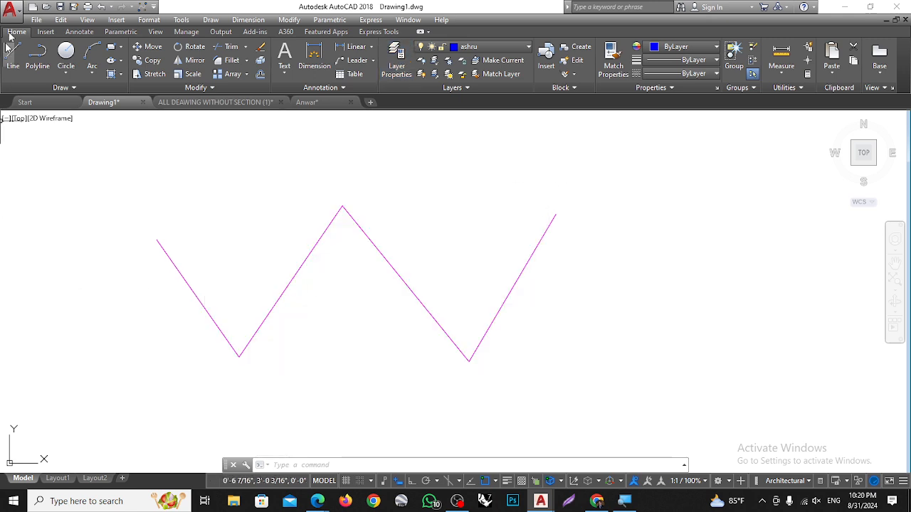
Draw a second four-segment W-shaped polyline on layer ashru, about 28 in wide, just below the magenta one
click(38, 57)
scroll(252, 160, down, 2)
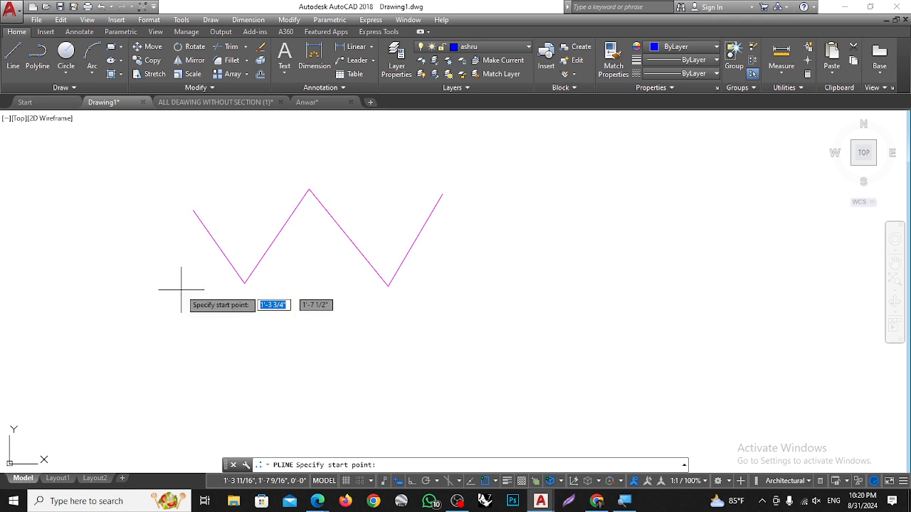
click(181, 290)
click(244, 372)
click(299, 293)
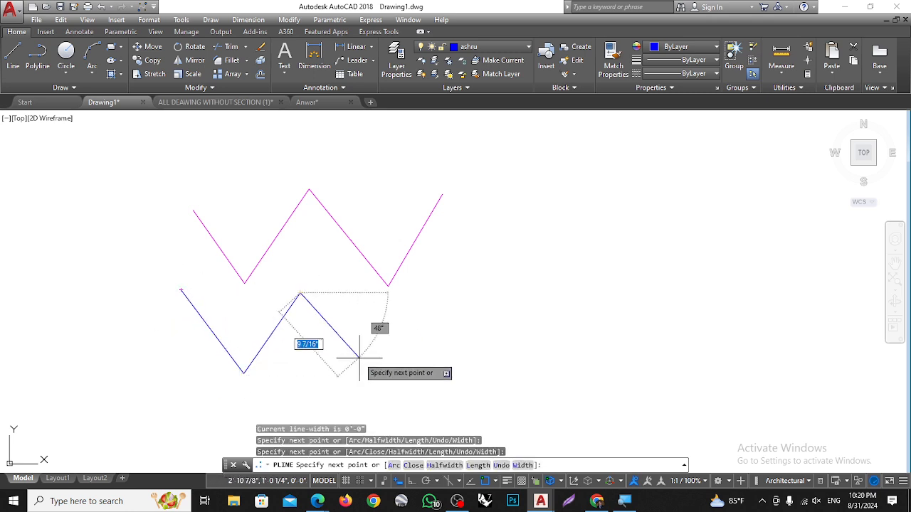
click(370, 368)
click(444, 291)
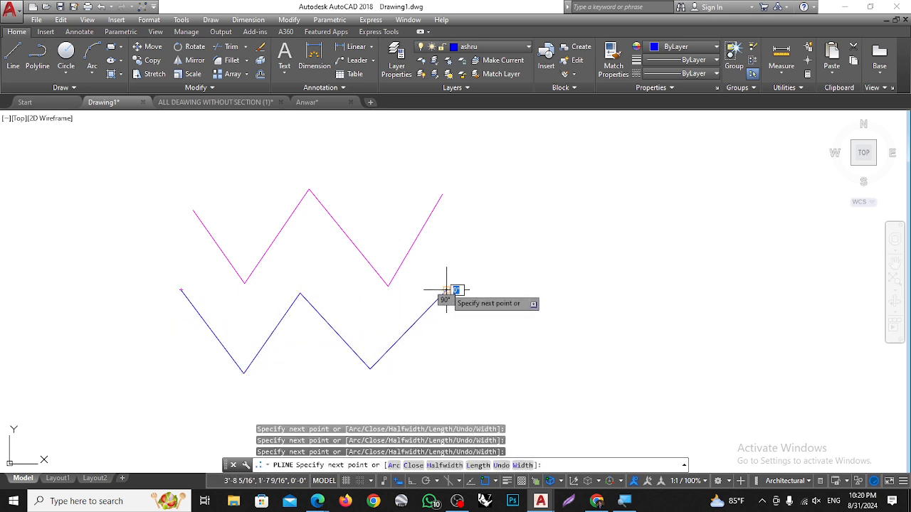
key(Return)
scroll(372, 250, down, 2)
scroll(363, 230, up, 2)
scroll(389, 223, down, 2)
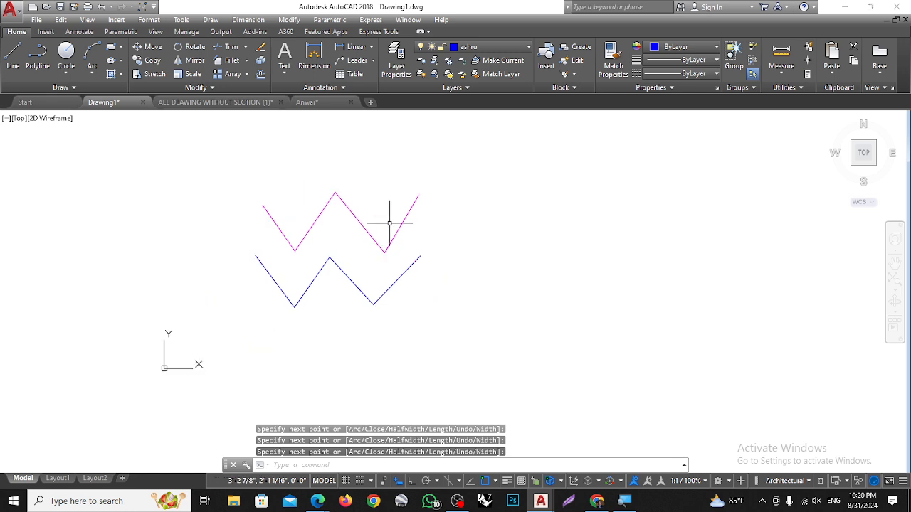
Create a new layer named Dolon in the Layer Properties Manager
text(la)
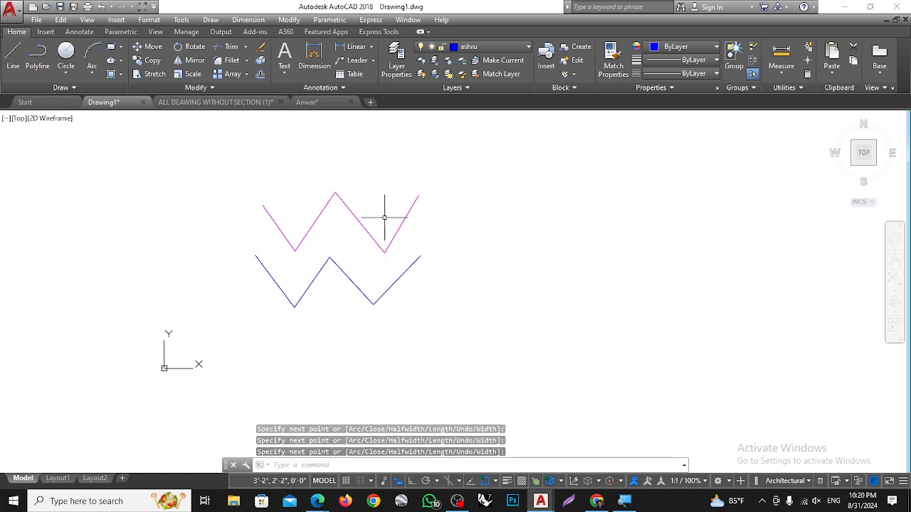
key(Return)
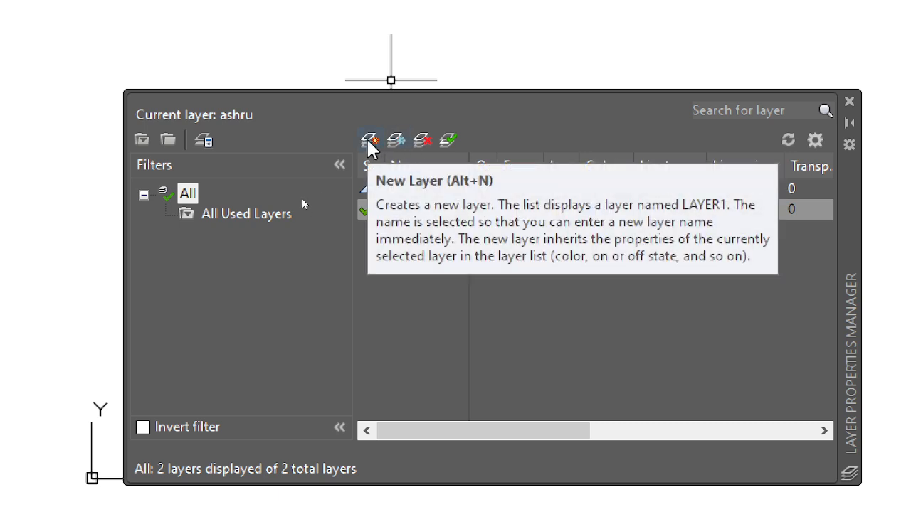
click(369, 140)
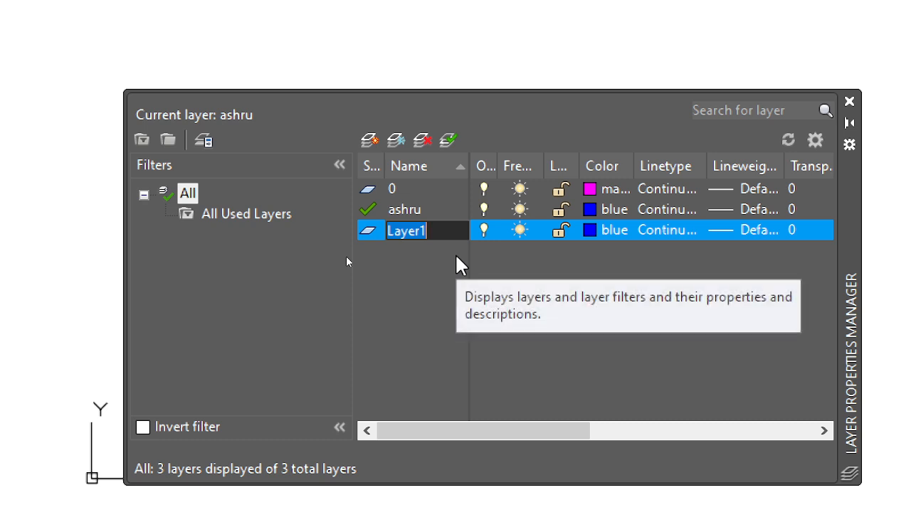
text(D)
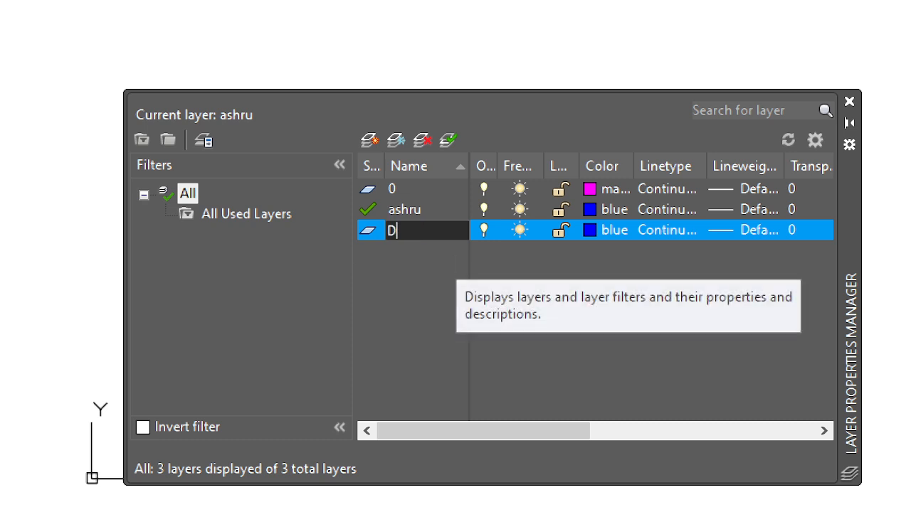
text(olon)
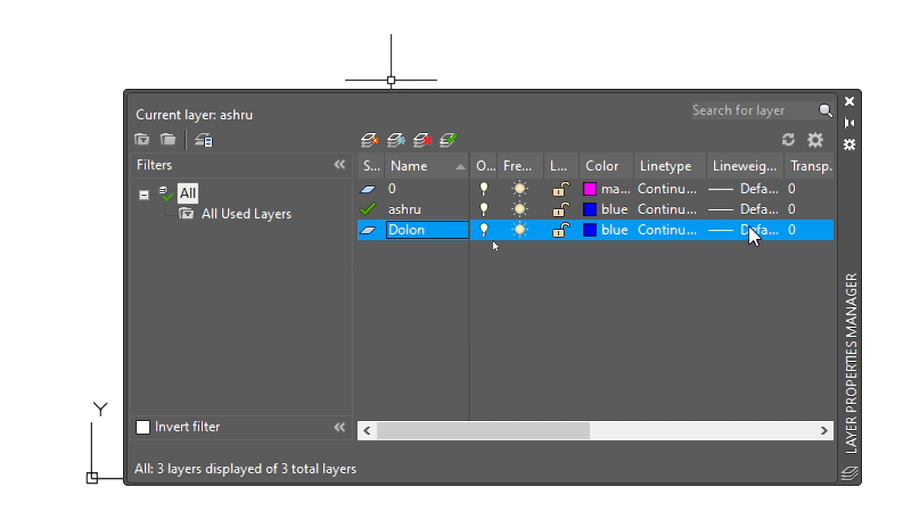
Set the color of layer Dolon to red and make it the current layer
click(594, 230)
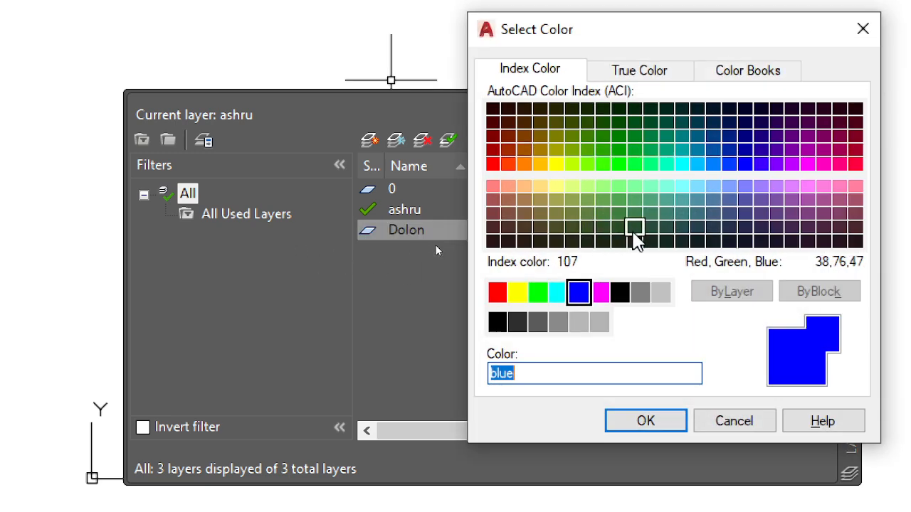
click(498, 293)
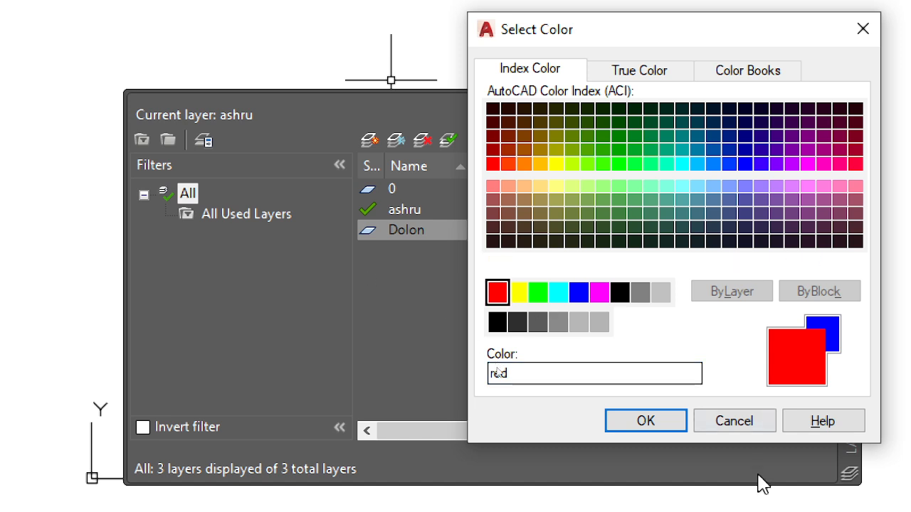
click(643, 435)
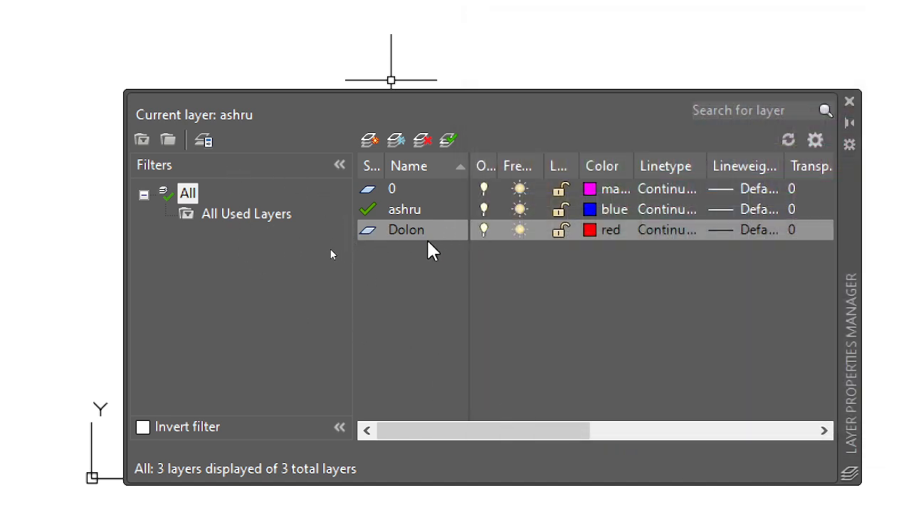
double_click(368, 230)
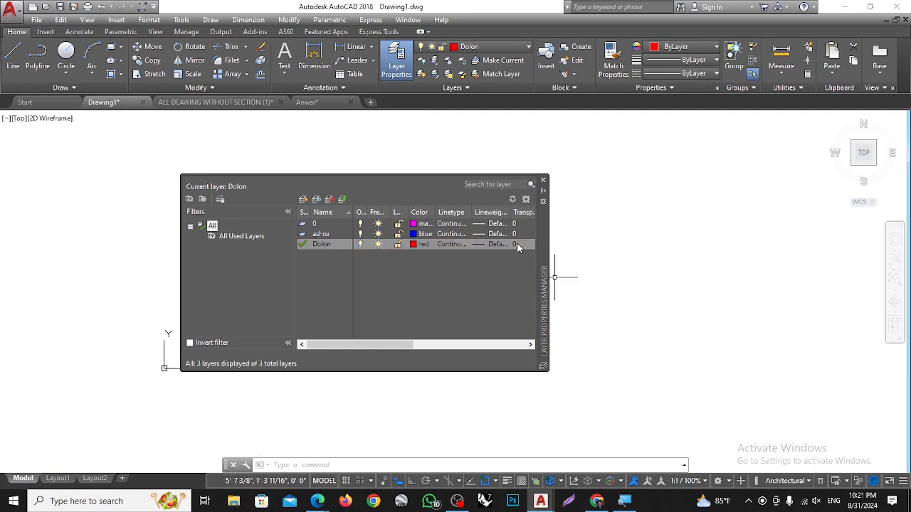
Move the Layer Properties Manager clear of the drawing and draw a four-segment W-shaped polyline about 31 in wide below the blue one
drag(547, 243, 827, 241)
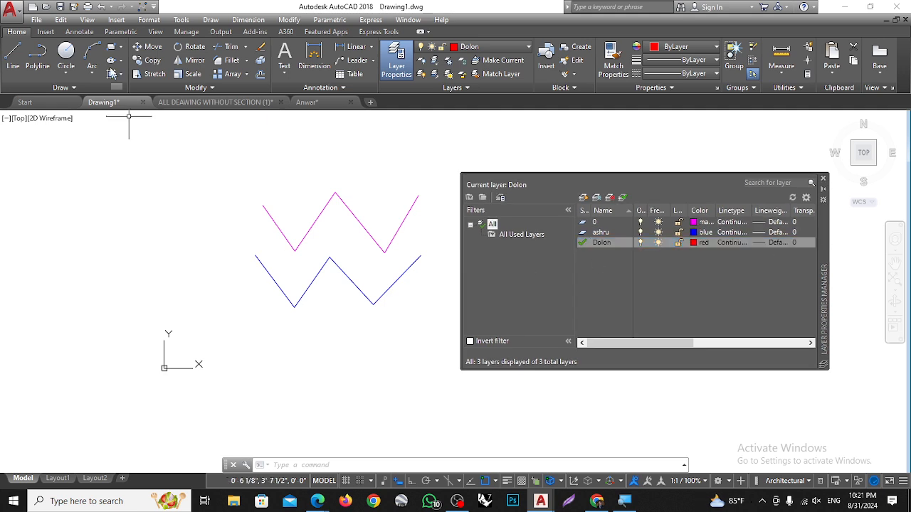
click(39, 53)
click(237, 311)
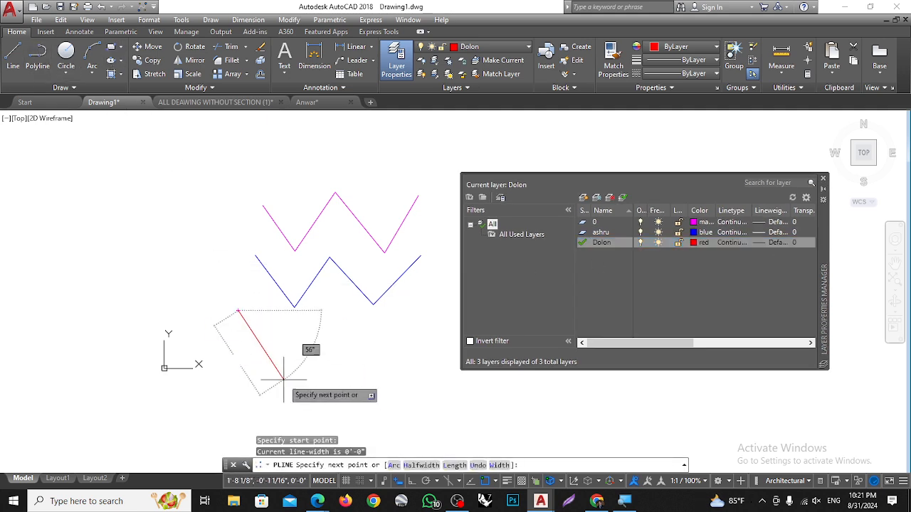
click(288, 388)
click(320, 321)
click(382, 365)
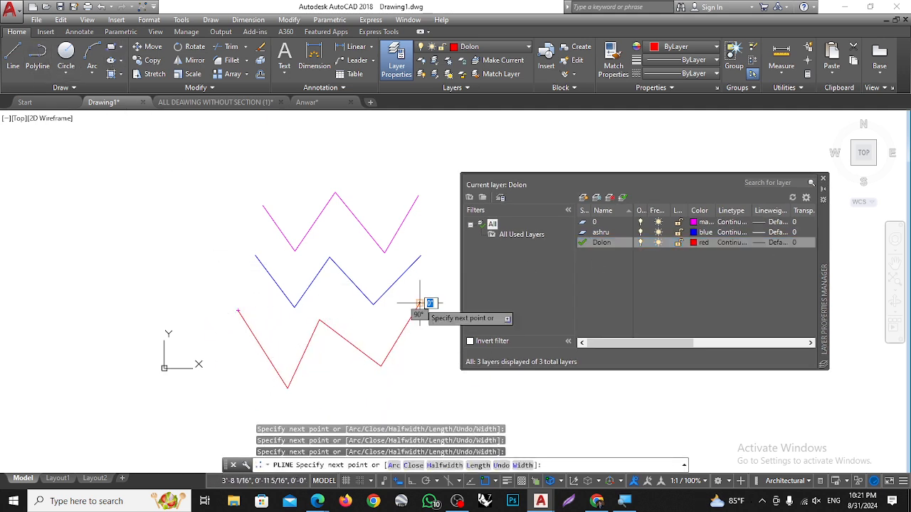
key(Return)
Examine the magenta, blue and red polylines up close and check which layer the magenta one is on
scroll(314, 246, up, 2)
scroll(202, 245, down, 4)
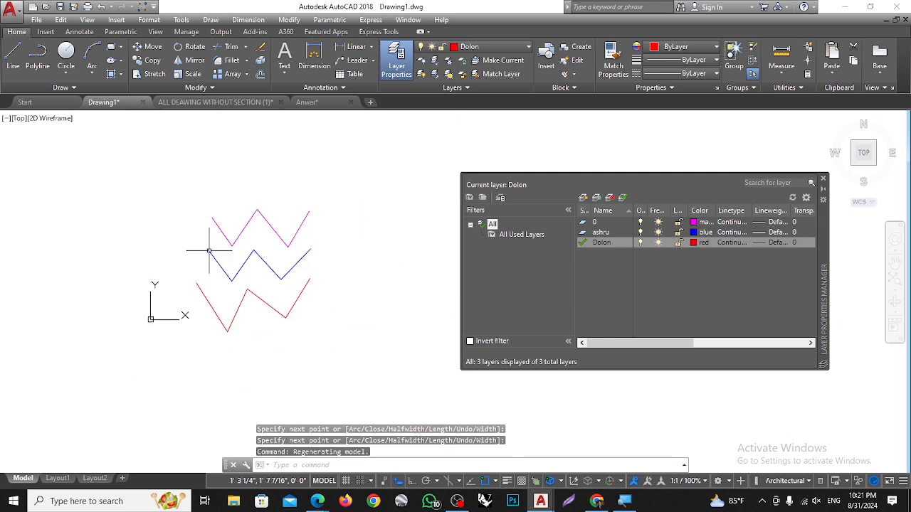
scroll(271, 244, up, 2)
scroll(239, 243, up, 2)
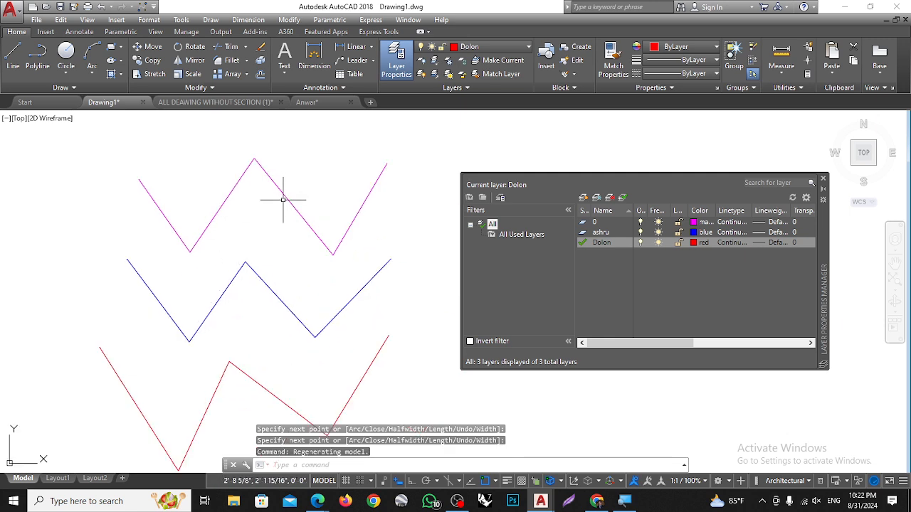
click(268, 173)
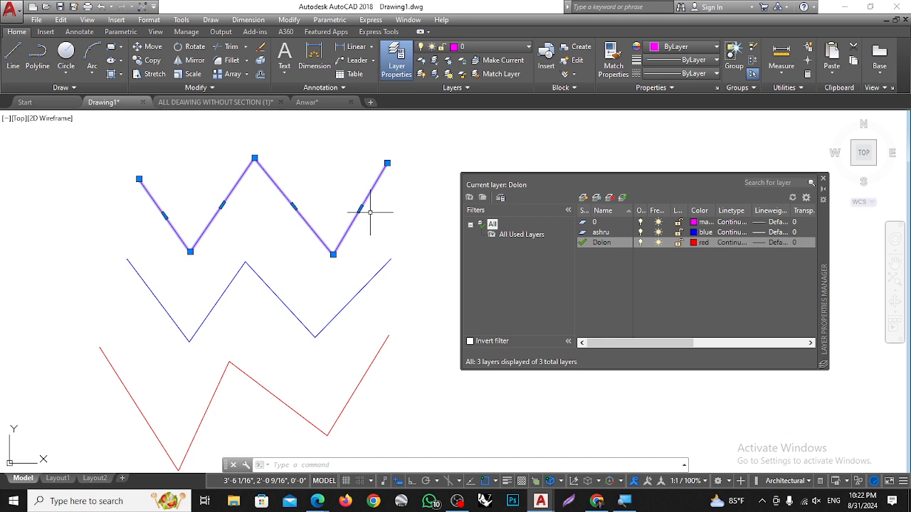
key(Escape)
scroll(235, 196, up, 2)
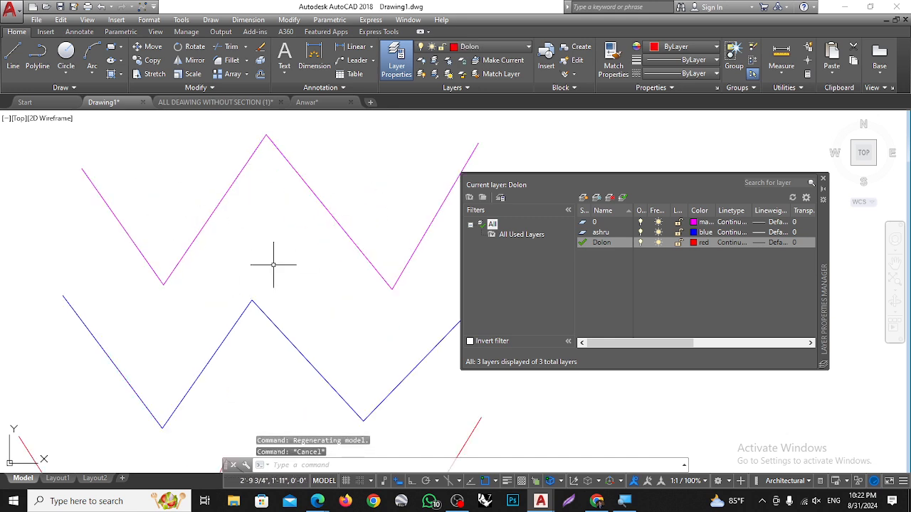
scroll(208, 229, down, 3)
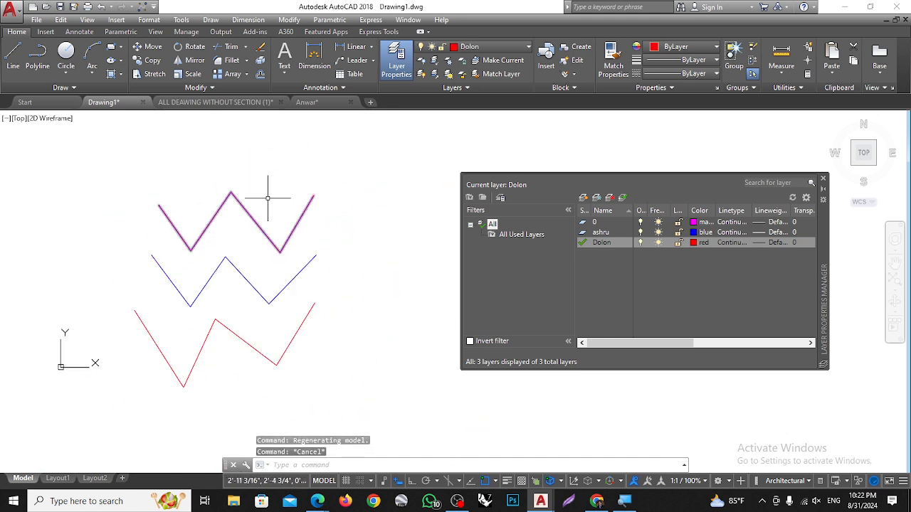
scroll(260, 196, up, 5)
scroll(235, 196, down, 3)
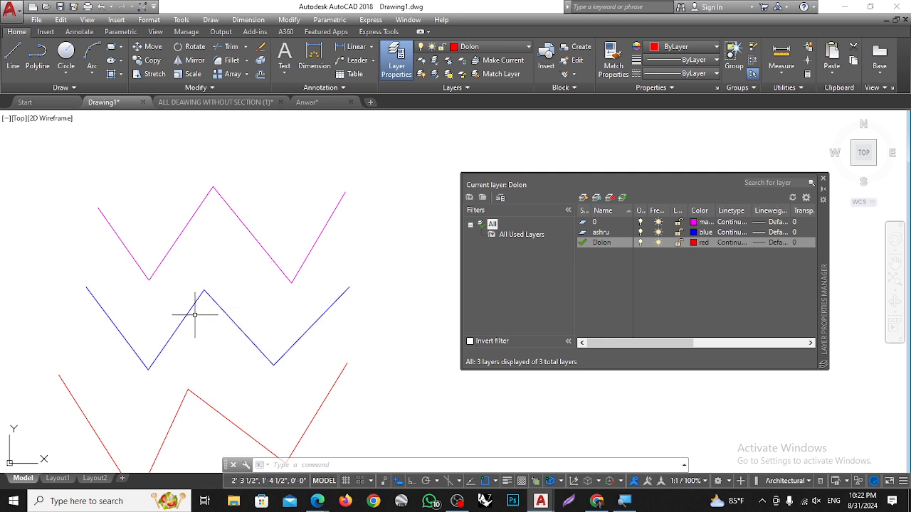
scroll(192, 255, down, 3)
scroll(199, 315, up, 3)
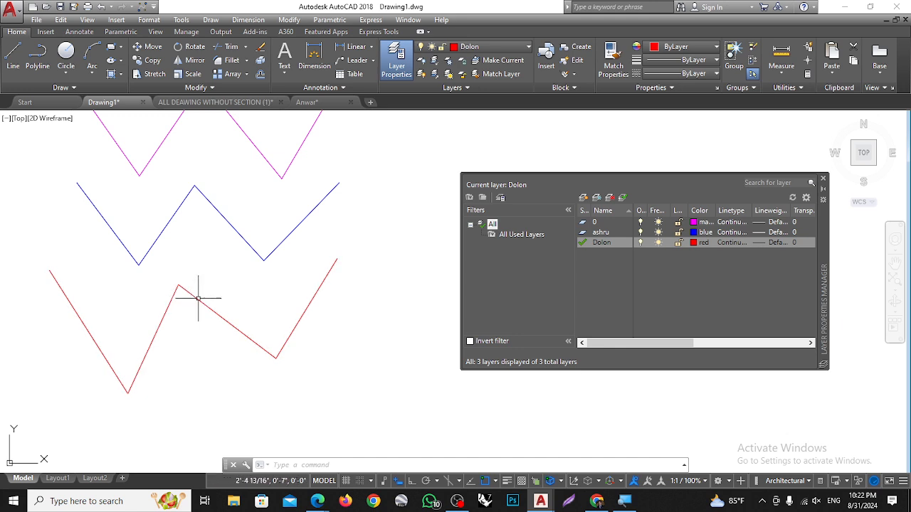
scroll(197, 300, down, 4)
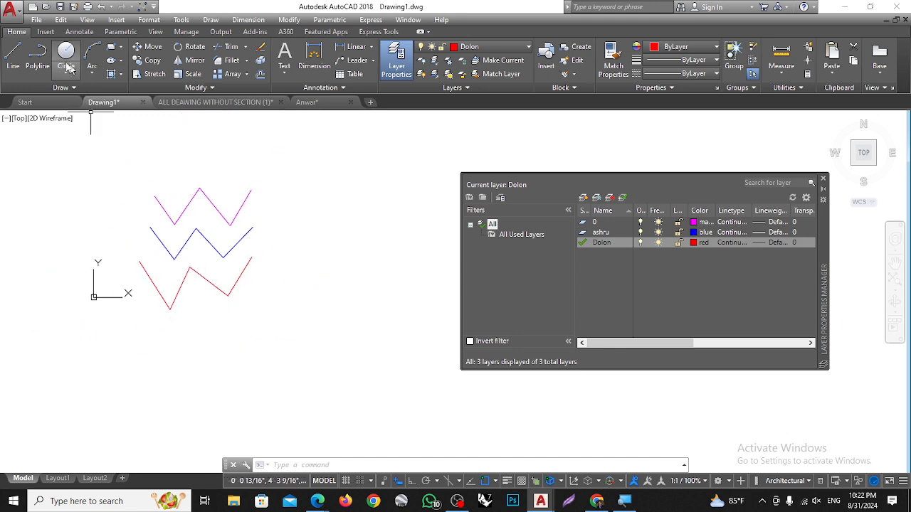
Draw another four-segment zigzag polyline on layer Dolon, about 31 in wide, below the existing red one
click(37, 57)
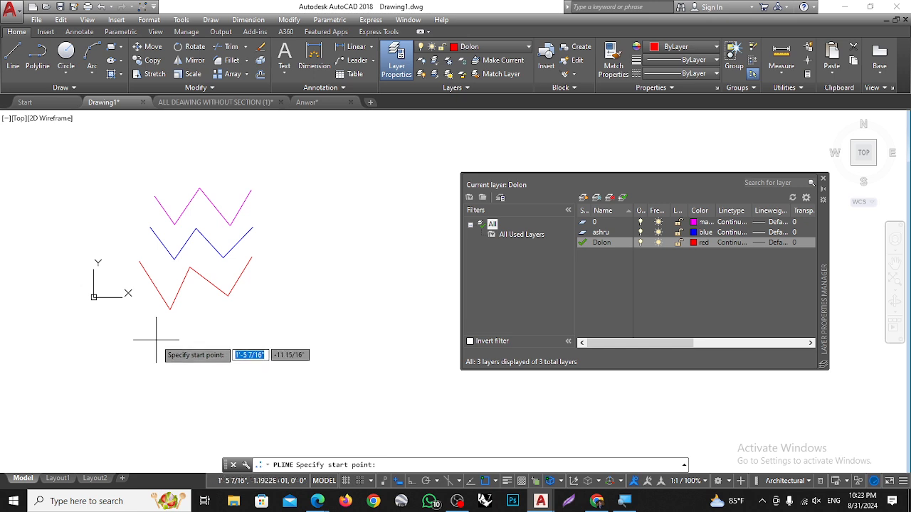
click(156, 339)
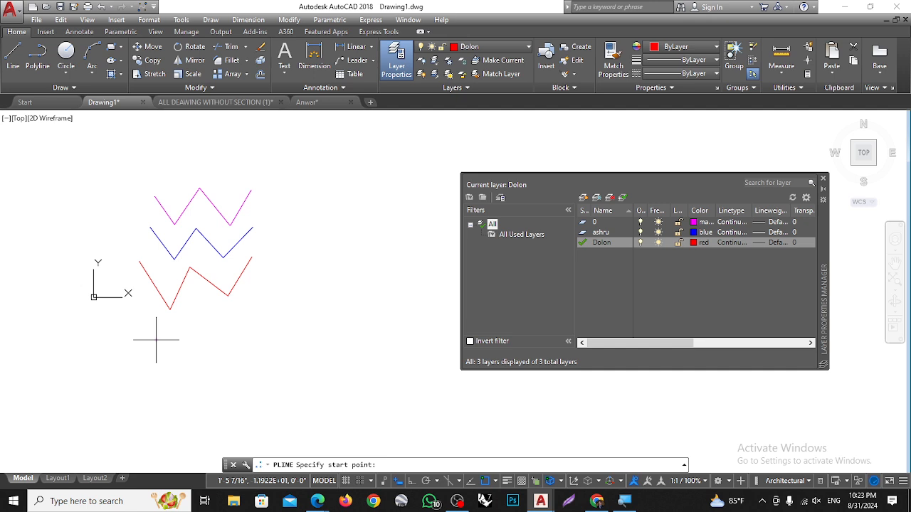
click(197, 391)
click(206, 337)
click(260, 375)
click(265, 321)
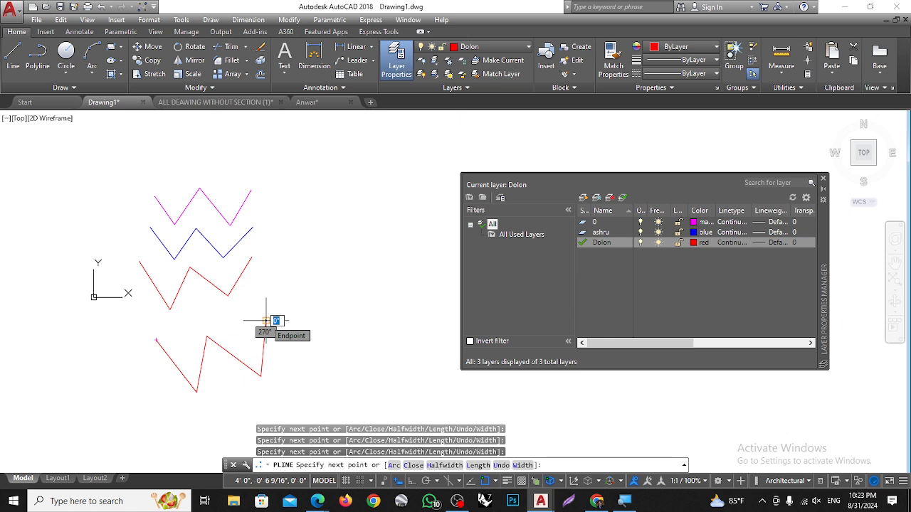
key(Escape)
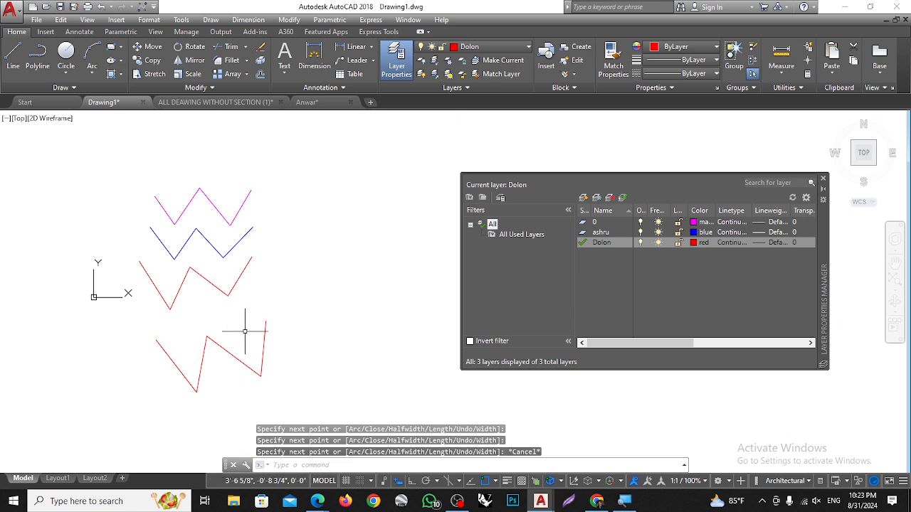
Delete the lowest red zigzag polyline
scroll(225, 335, up, 2)
click(240, 311)
click(171, 350)
key(Delete)
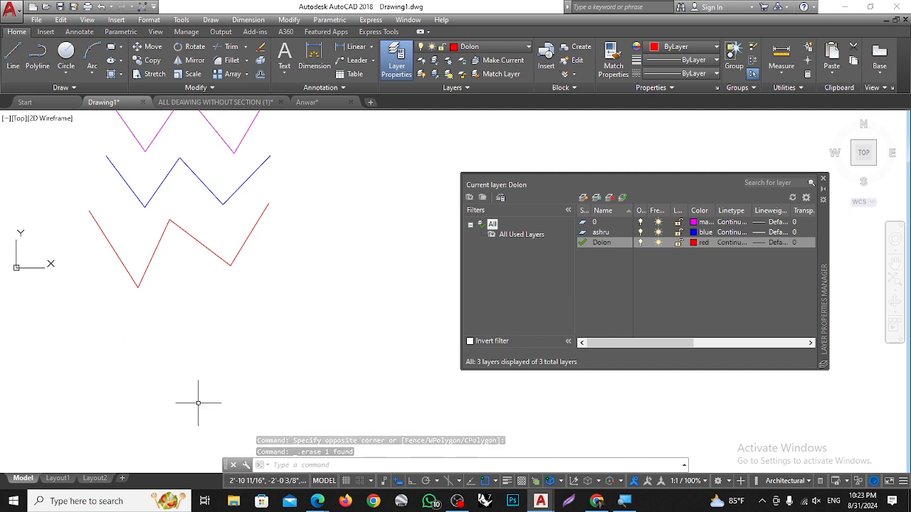
Make layer ashru the current layer
middle_drag(185, 100, 178, 179)
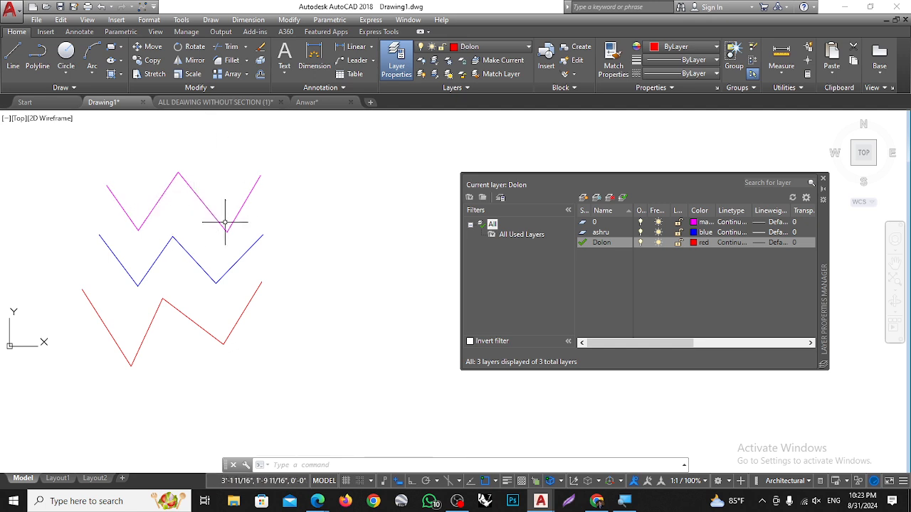
scroll(191, 202, up, 2)
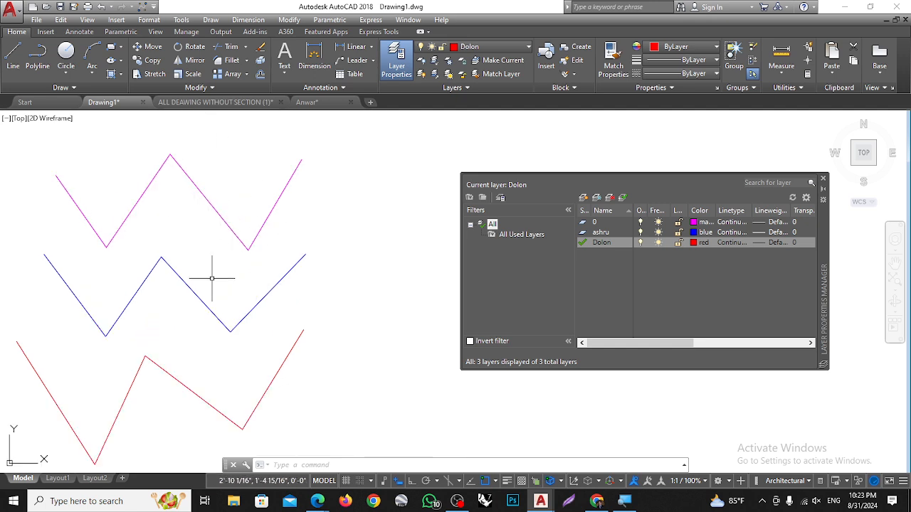
double_click(585, 233)
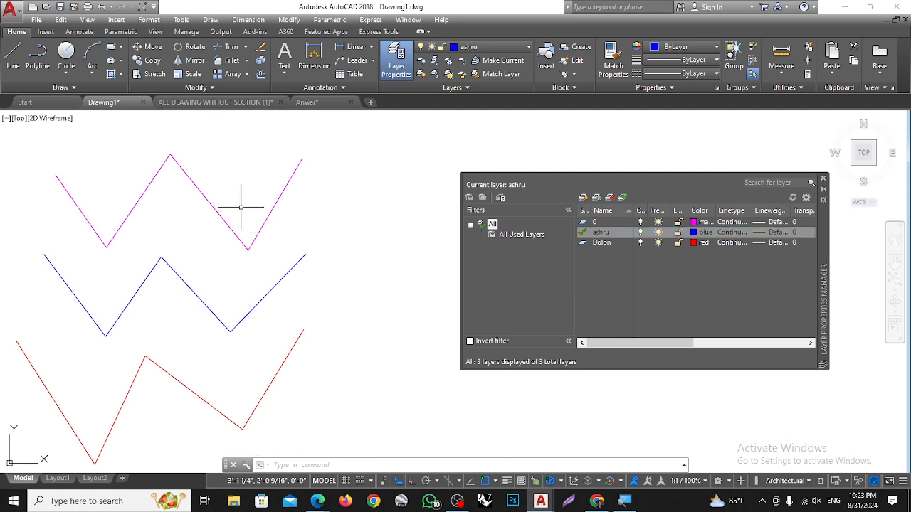
scroll(187, 229, down, 2)
scroll(158, 196, up, 2)
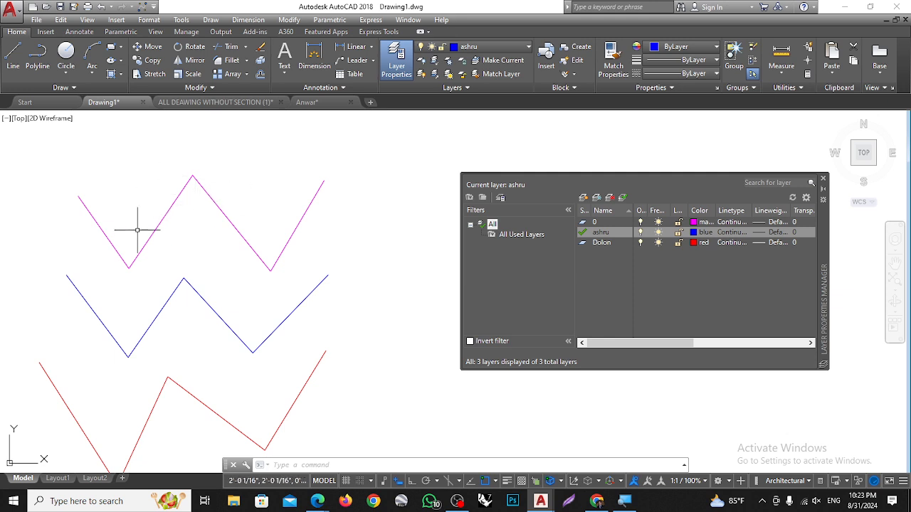
scroll(269, 235, down, 4)
scroll(252, 225, up, 2)
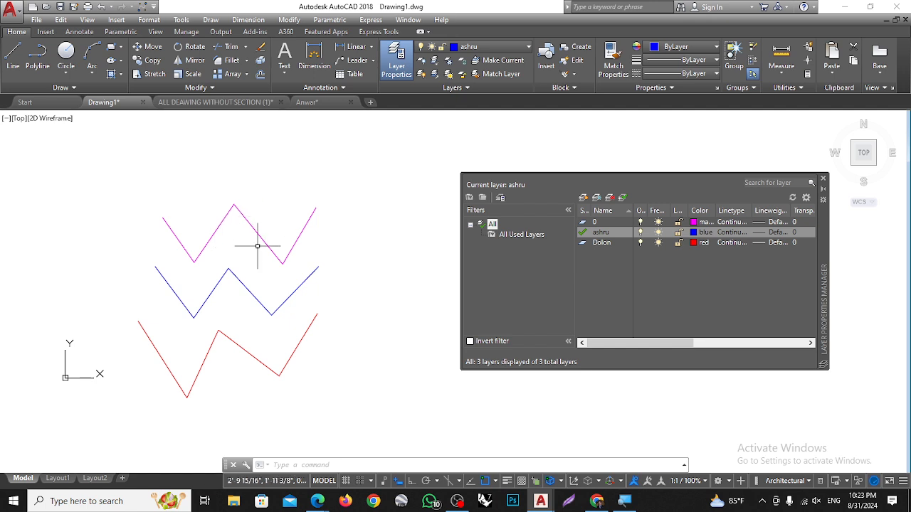
scroll(231, 206, up, 3)
scroll(217, 222, down, 2)
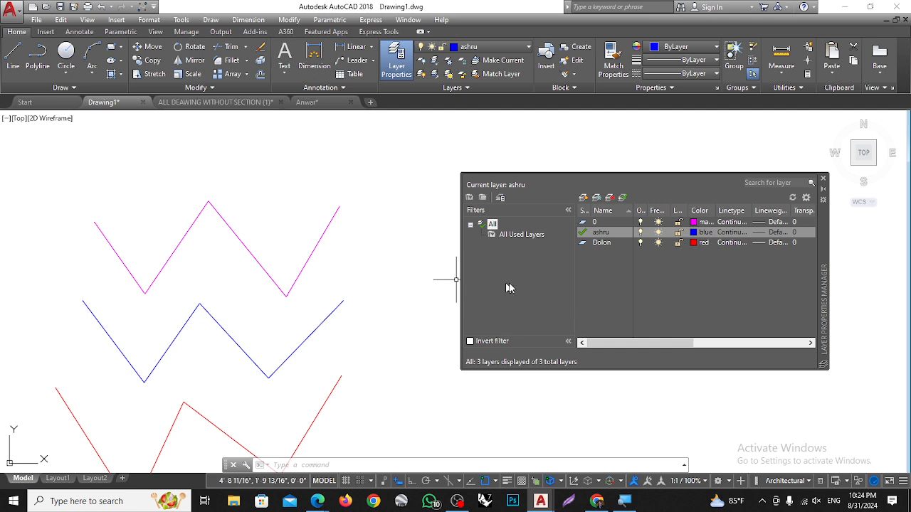
Check the commands available for layer 0 in the layer list, then dismiss them
click(611, 223)
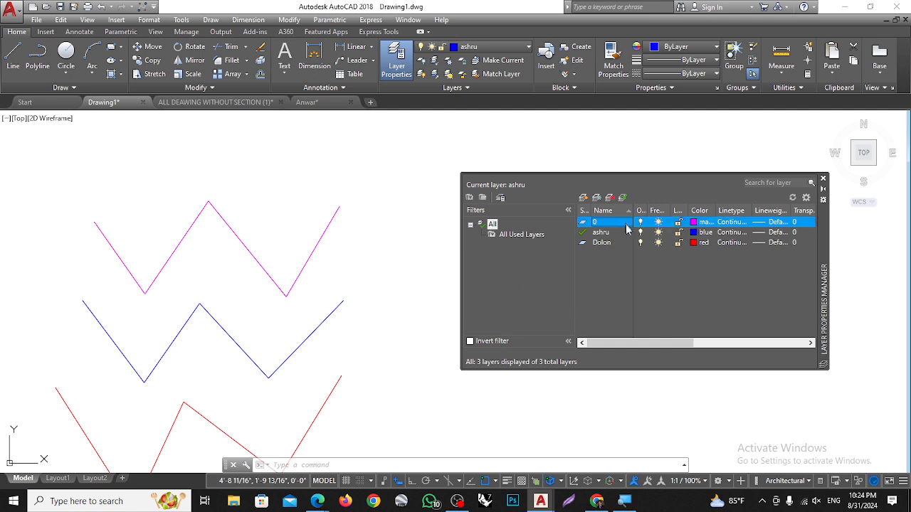
right_click(599, 228)
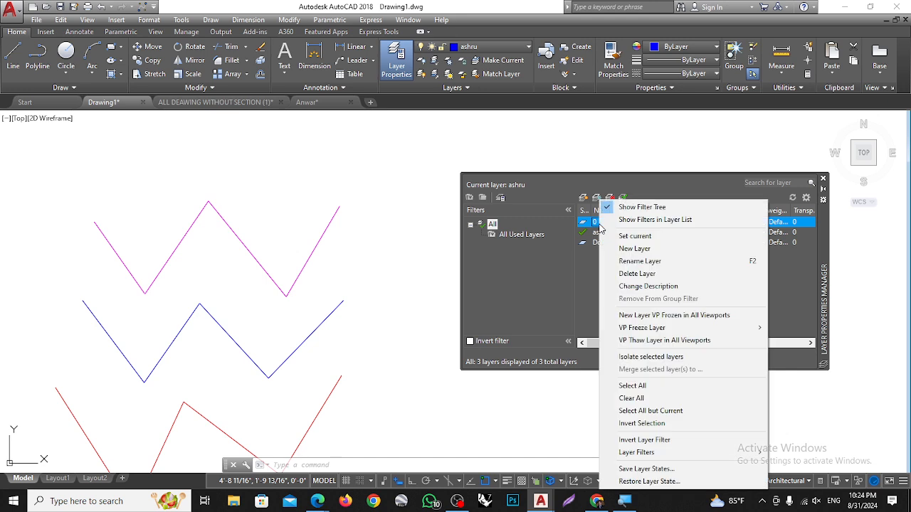
click(596, 224)
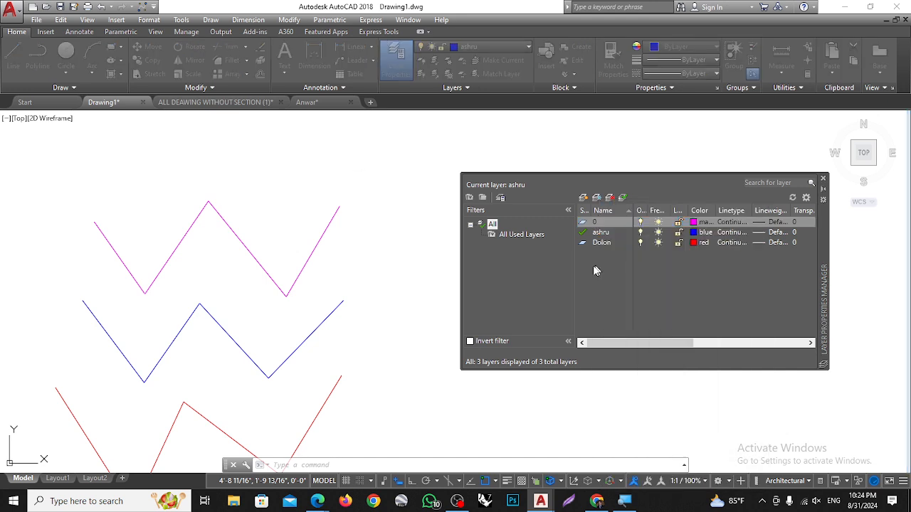
click(525, 264)
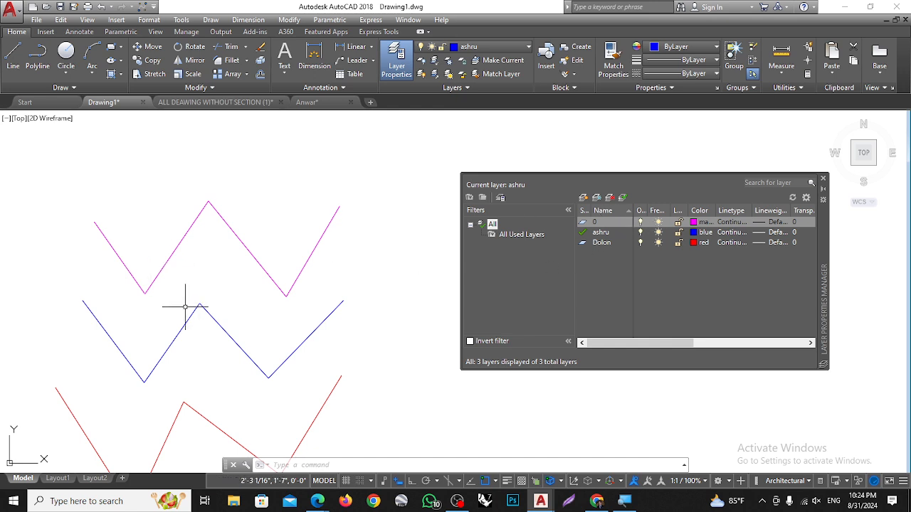
Draw a four-segment zigzag polyline on layer ashru, about 32 in wide, below the red zigzag
scroll(180, 285, down, 3)
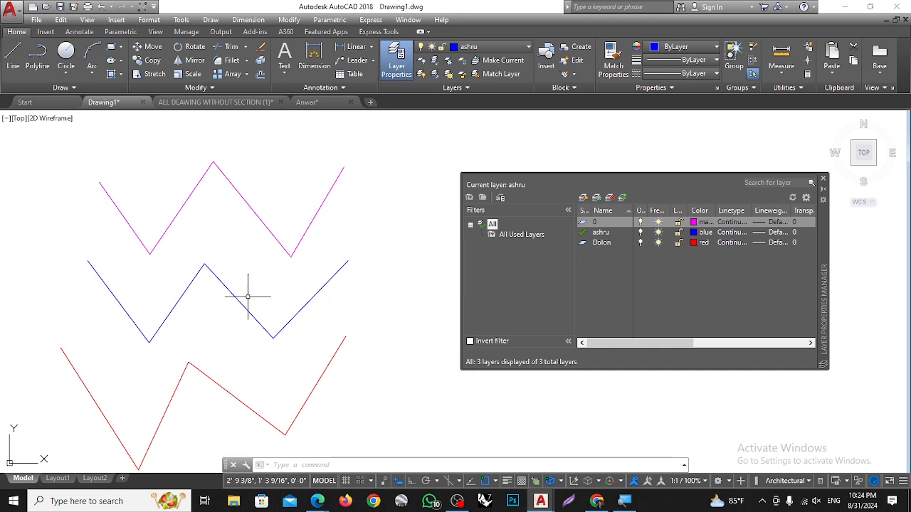
scroll(213, 334, down, 3)
scroll(199, 359, up, 3)
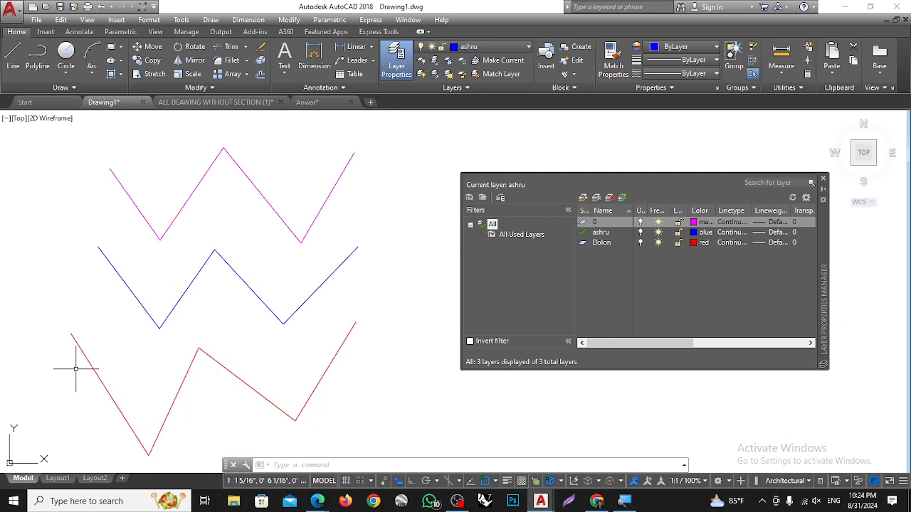
click(37, 61)
scroll(248, 265, down, 4)
scroll(207, 355, up, 4)
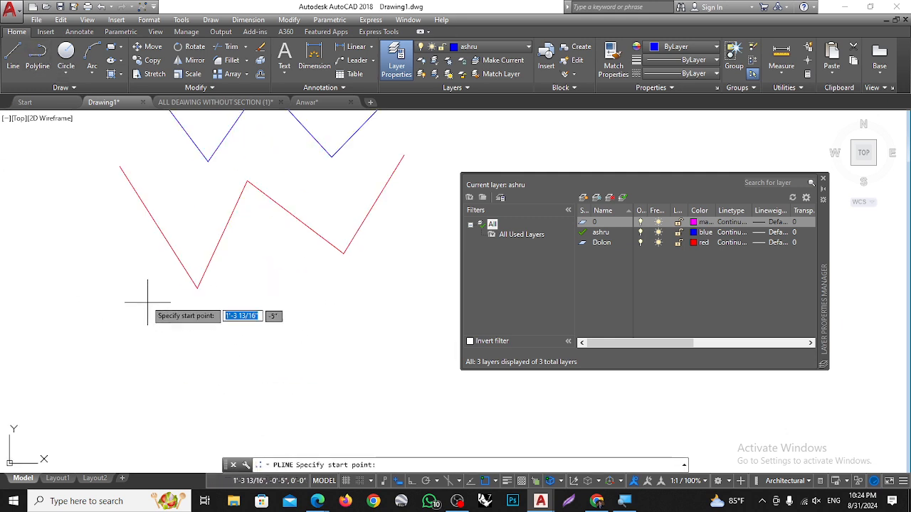
scroll(110, 303, down, 2)
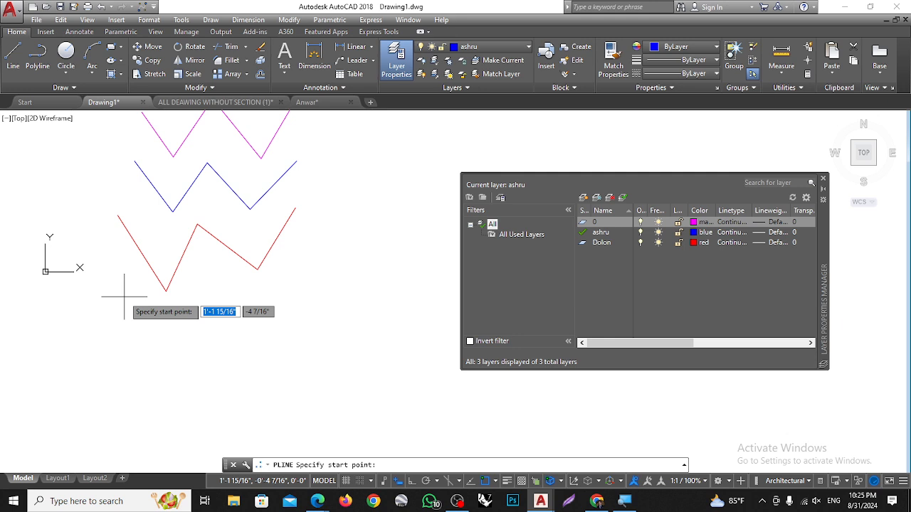
click(125, 296)
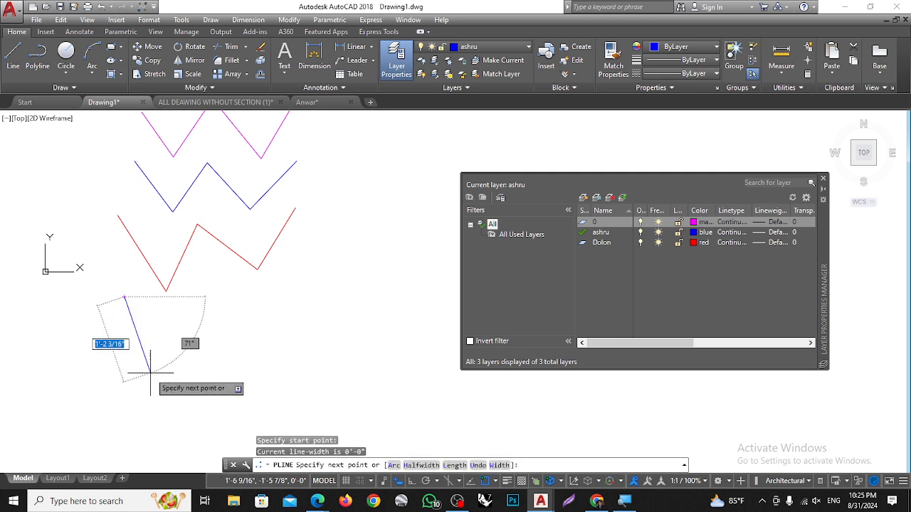
click(151, 371)
click(195, 308)
click(278, 383)
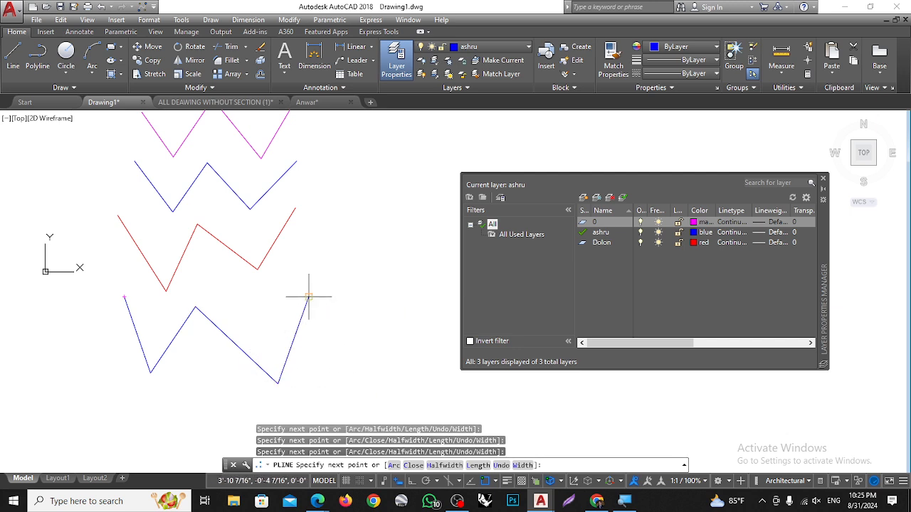
click(309, 297)
key(Return)
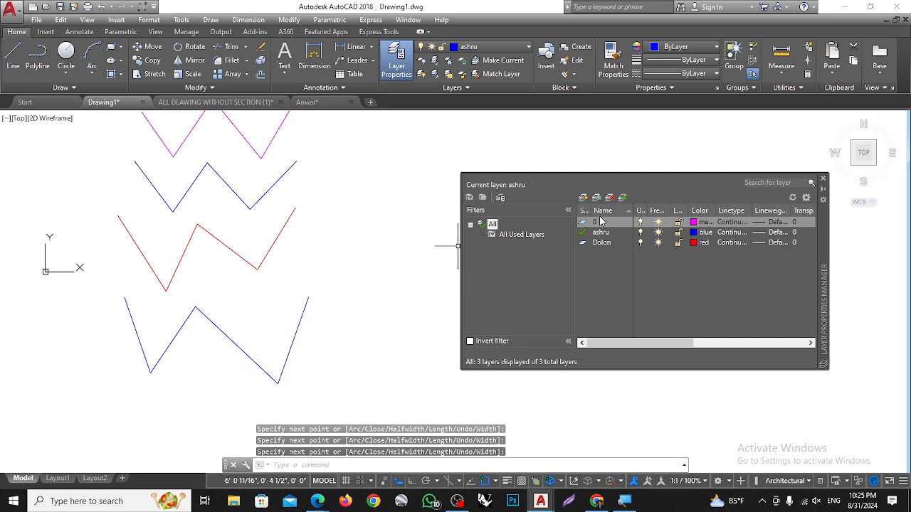
Make layer 0 the current layer and delete the magenta zigzag polyline above the others
double_click(586, 224)
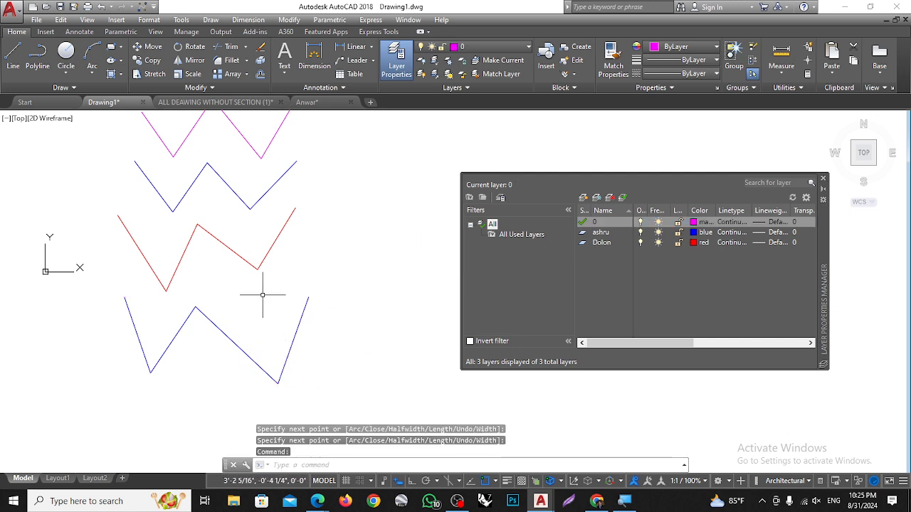
scroll(271, 313, down, 3)
mouse_move(257, 267)
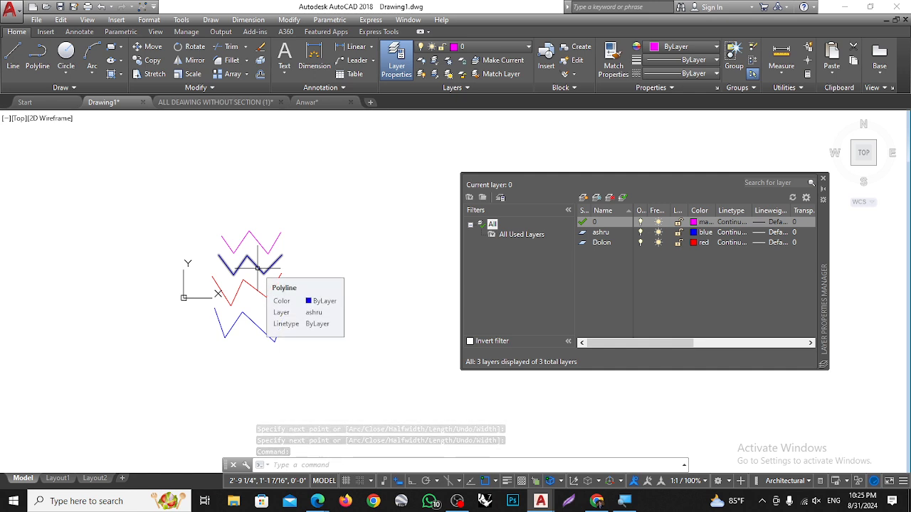
scroll(244, 204, up, 6)
scroll(251, 152, down, 1)
scroll(251, 152, down, 2)
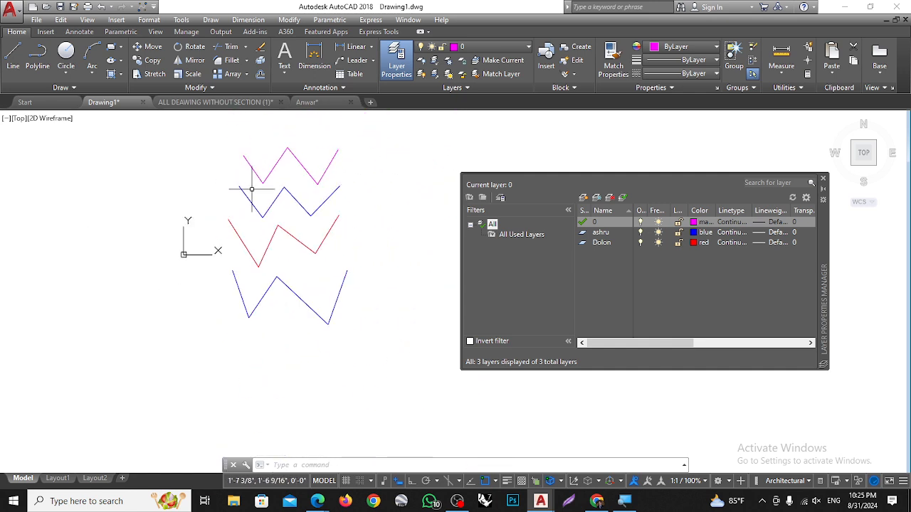
click(306, 166)
key(Delete)
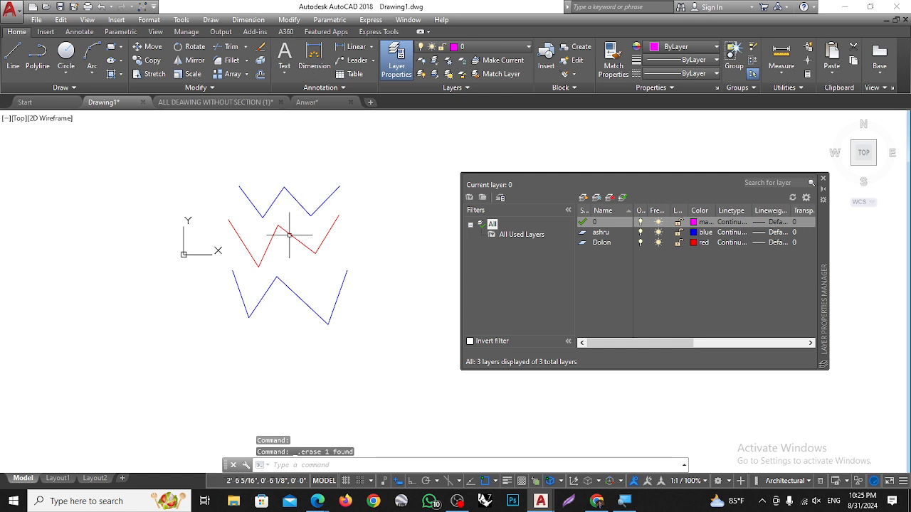
Move the lowest blue zigzag polyline to layer 0 and clear the selection
scroll(290, 298, up, 2)
click(283, 278)
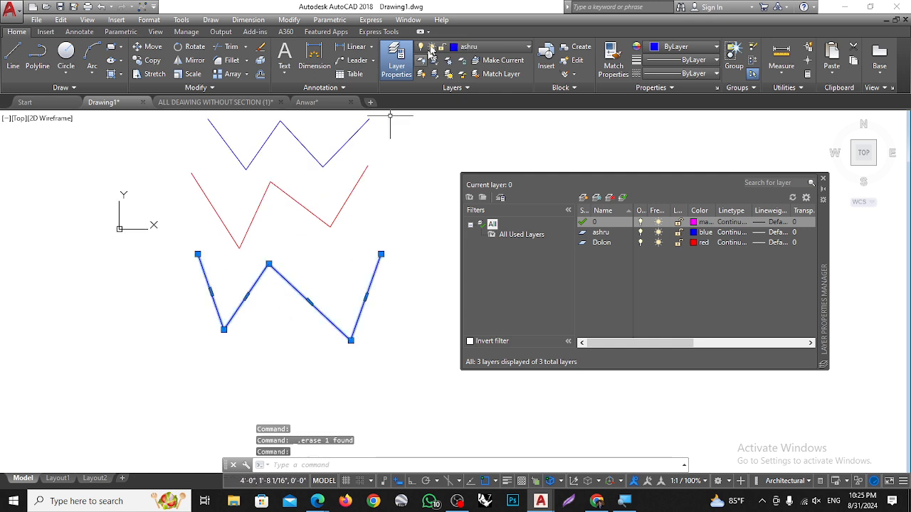
click(491, 47)
click(471, 61)
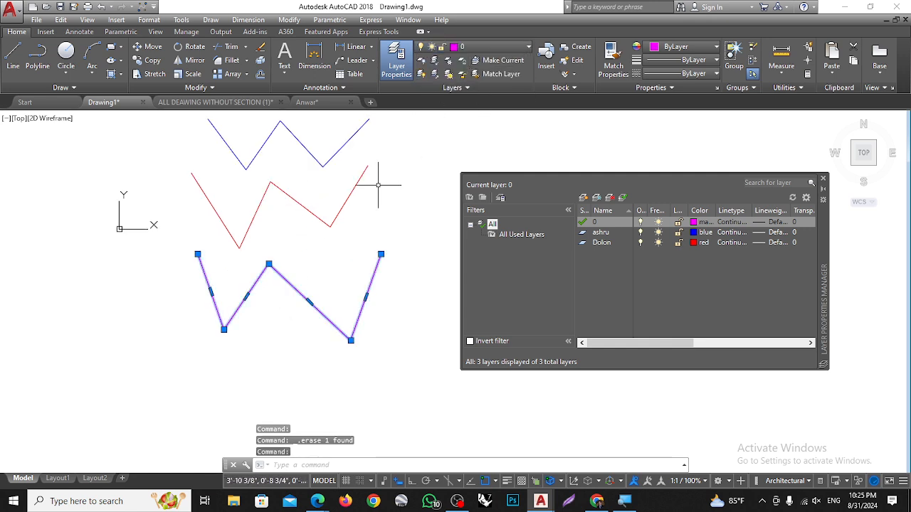
key(Escape)
Move the Layer Properties Manager palette closer to the zigzag polylines
middle_drag(304, 245, 305, 259)
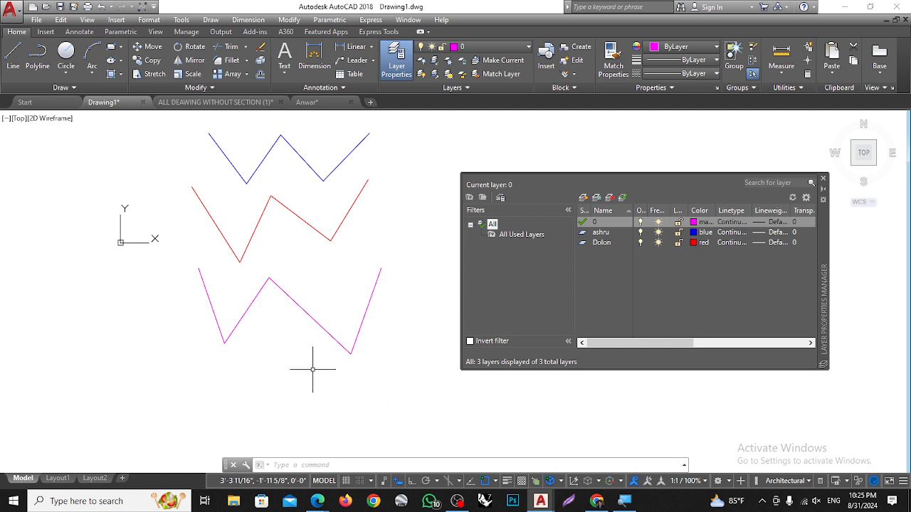
scroll(150, 213, down, 4)
scroll(143, 185, up, 4)
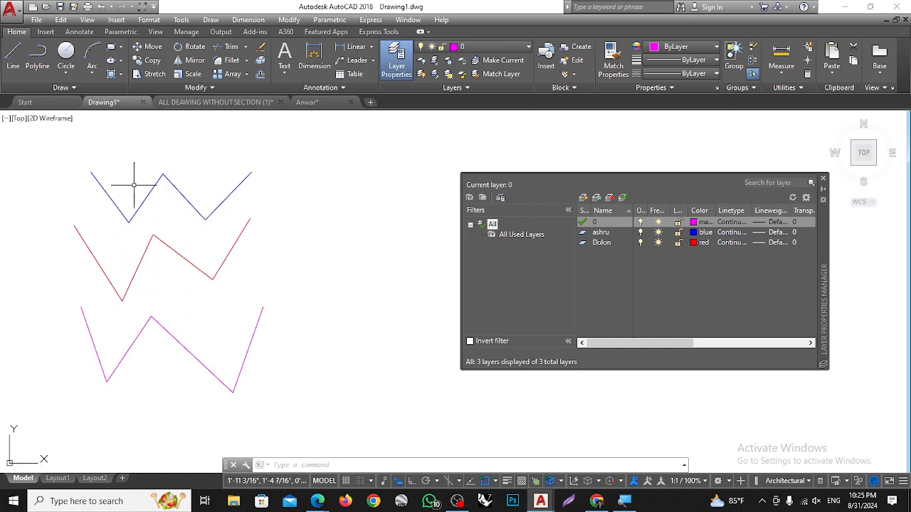
scroll(194, 184, up, 2)
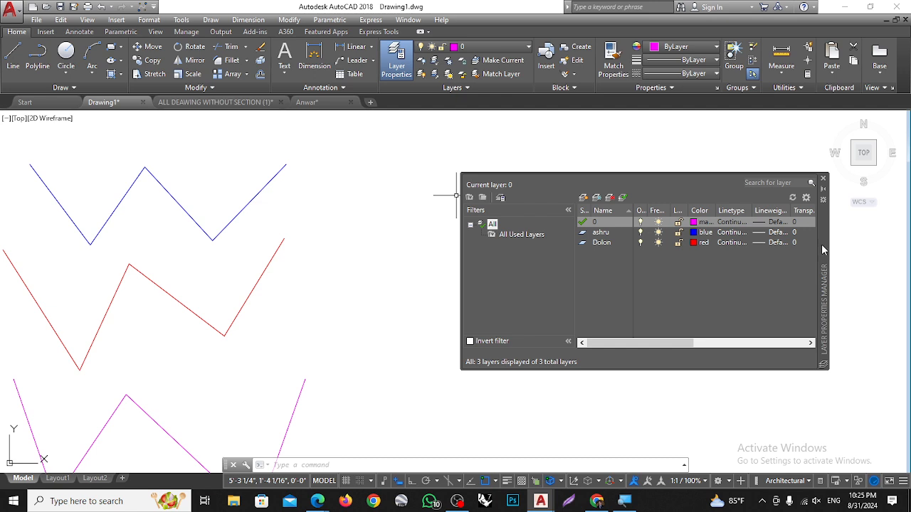
drag(823, 249, 706, 242)
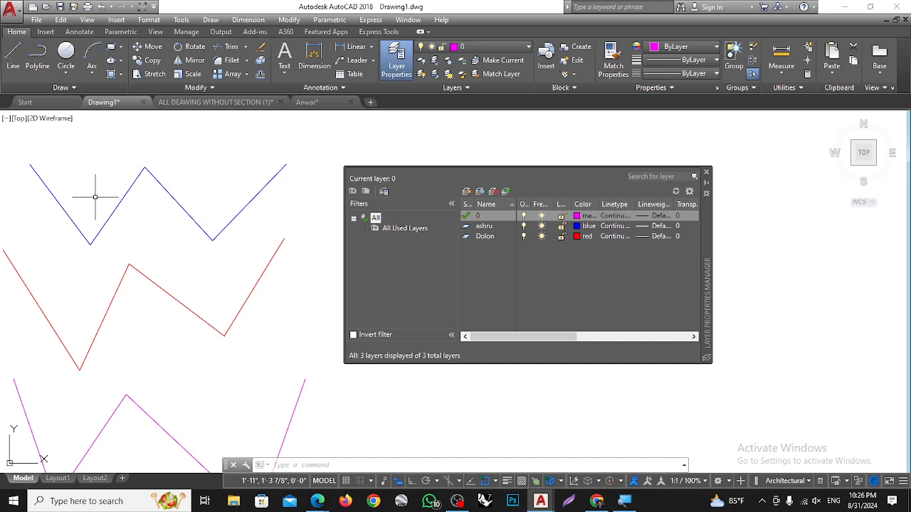
Examine the blue, red and magenta zigzags against their layer colors, selecting and then deselecting the magenta one
scroll(207, 246, down, 2)
scroll(152, 253, up, 2)
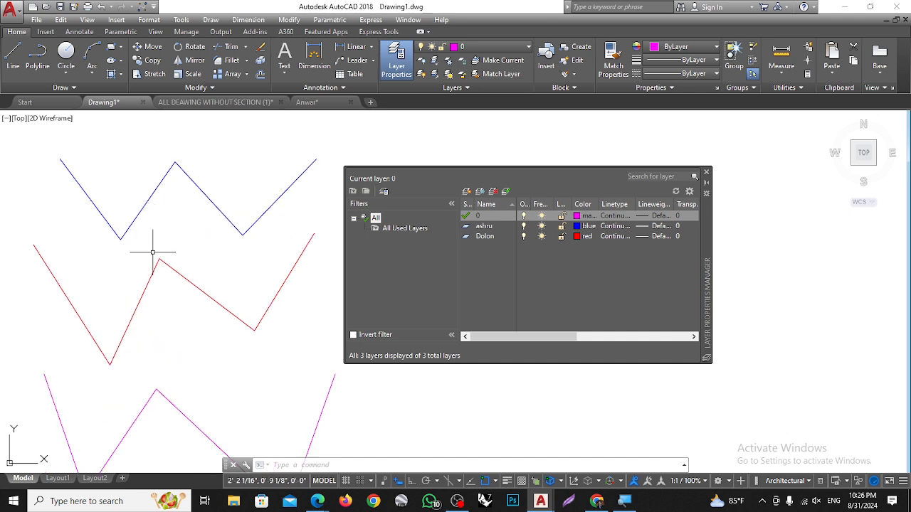
scroll(216, 225, down, 2)
scroll(141, 262, up, 2)
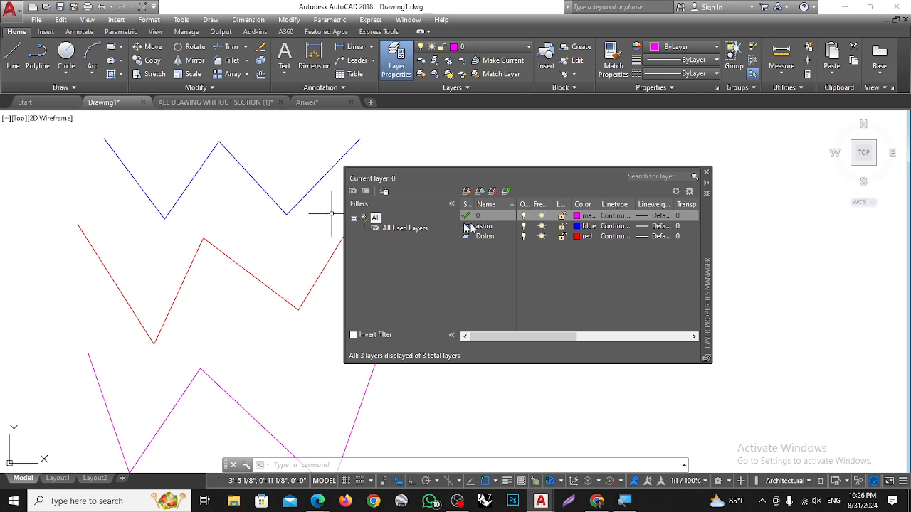
scroll(152, 195, down, 2)
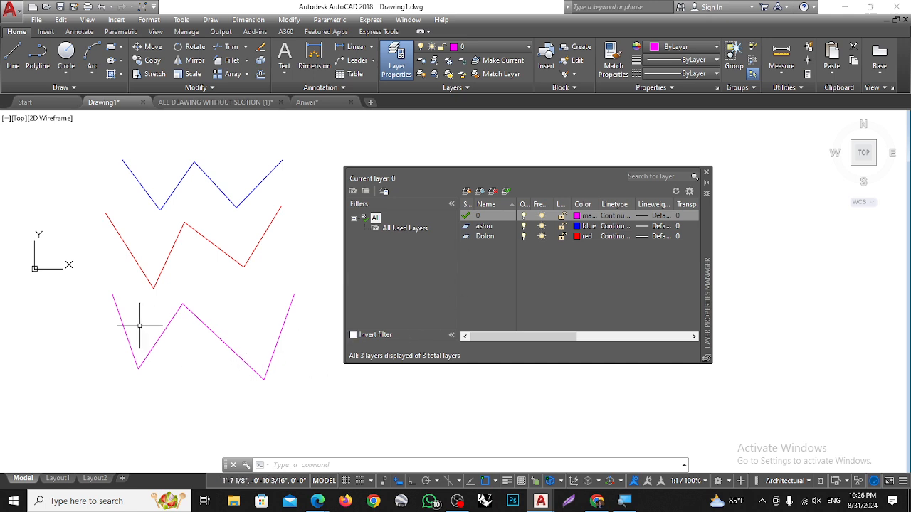
click(113, 299)
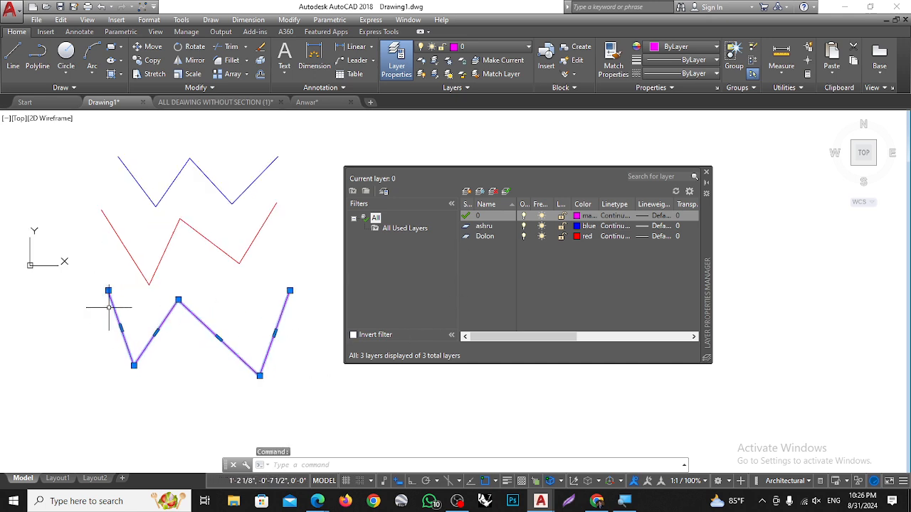
key(Escape)
key(Escape)
scroll(111, 307, up, 2)
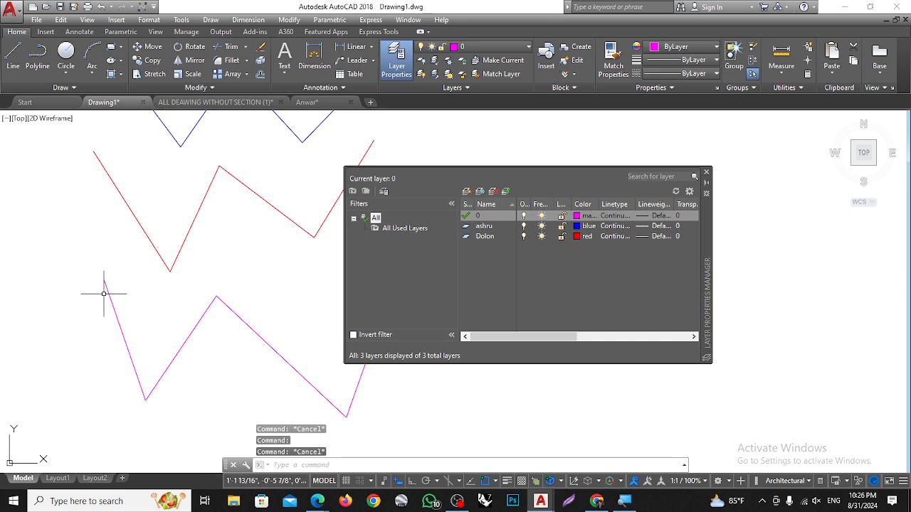
scroll(106, 298, down, 2)
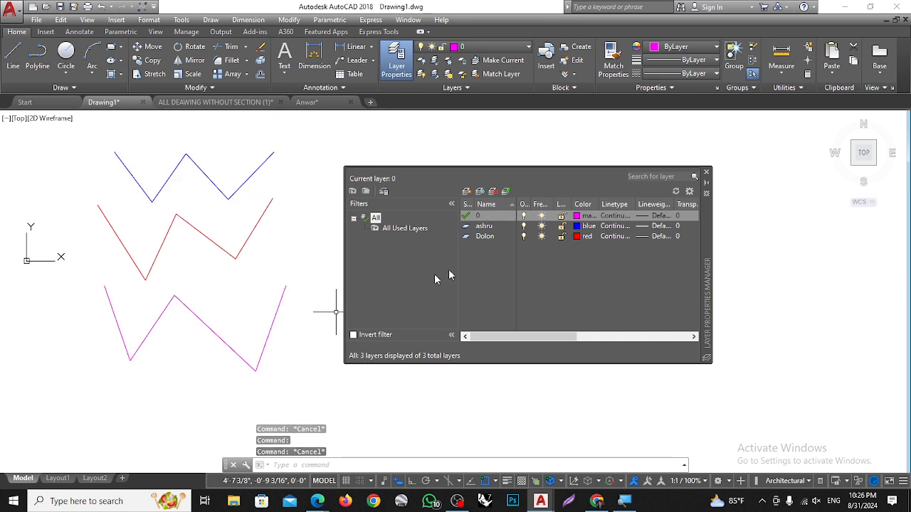
Draw a four-segment zigzag polyline on layer 0, about 39 in wide, below the magenta zigzag
click(32, 55)
scroll(173, 301, down, 2)
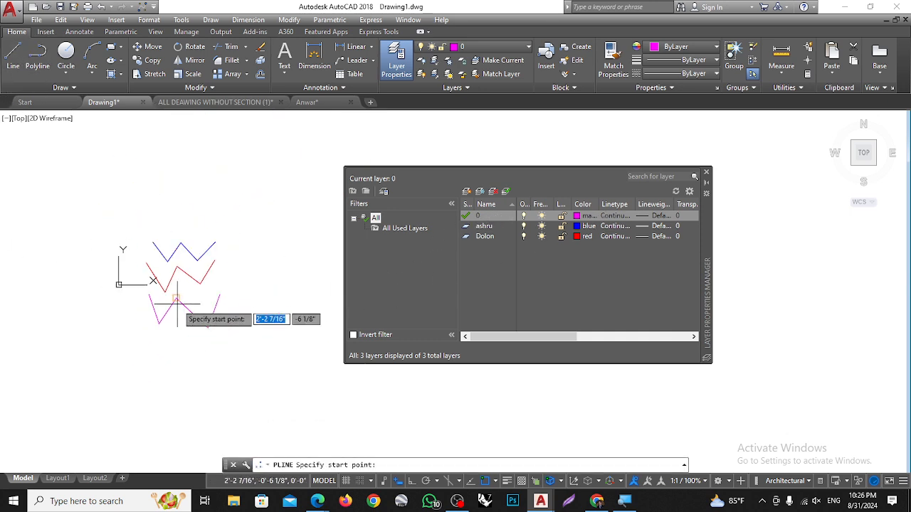
scroll(178, 325, up, 2)
scroll(122, 295, down, 2)
scroll(123, 250, up, 2)
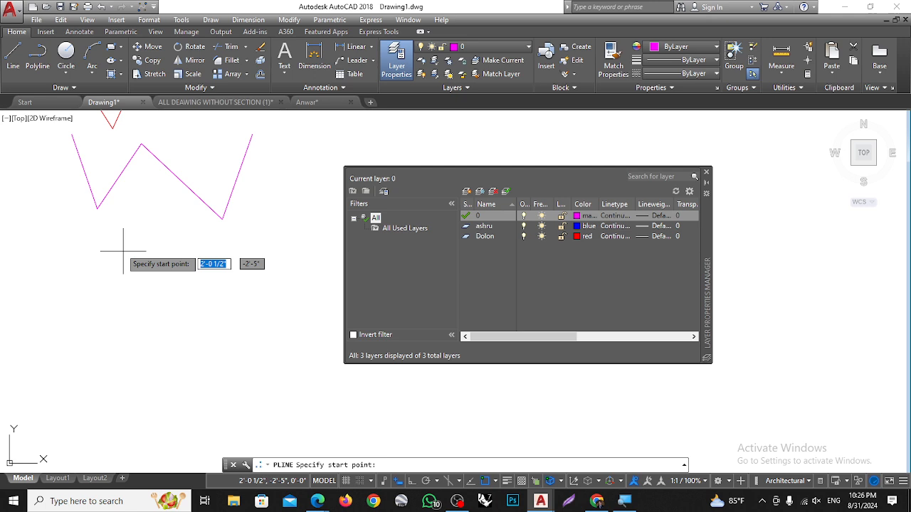
click(60, 214)
click(113, 361)
click(149, 233)
click(237, 374)
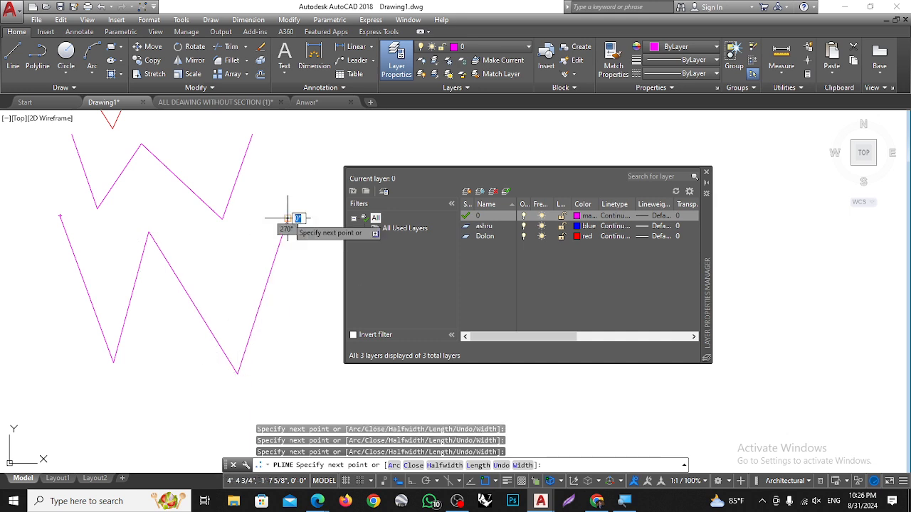
click(285, 221)
key(Return)
Close the Layer Properties Manager and delete all the zigzag polylines from the drawing
scroll(305, 259, down, 4)
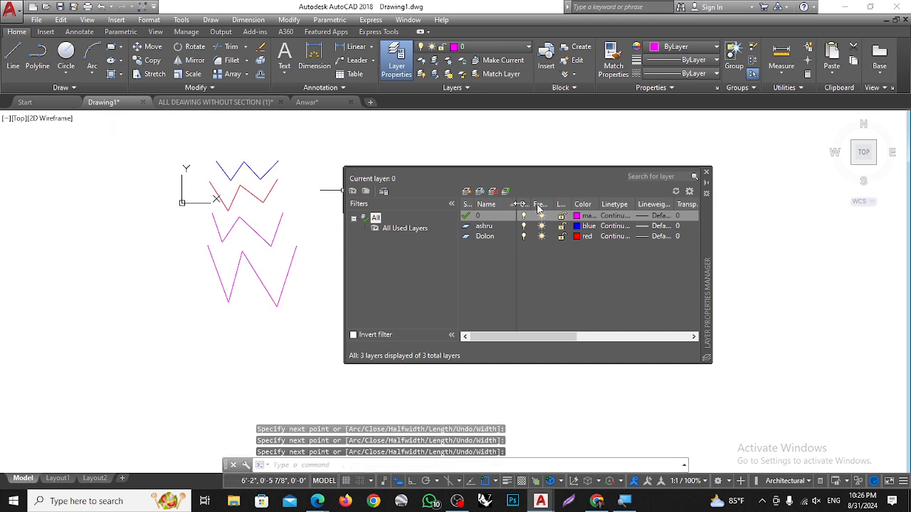
click(706, 173)
click(315, 179)
click(244, 305)
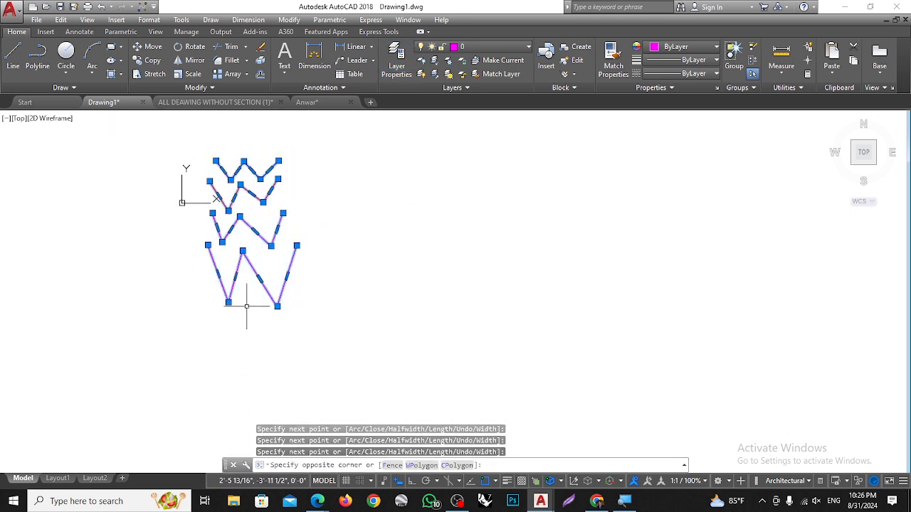
key(Delete)
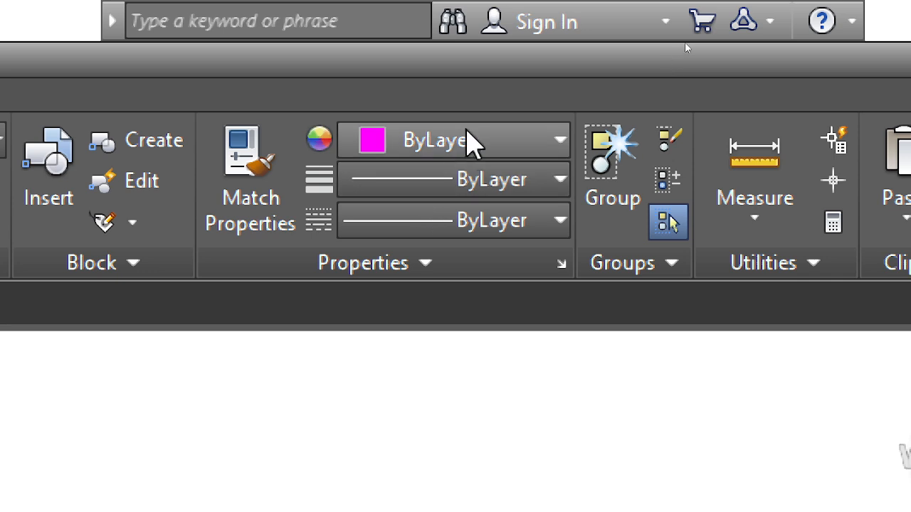
Set the object color for new objects to ByLayer
click(473, 142)
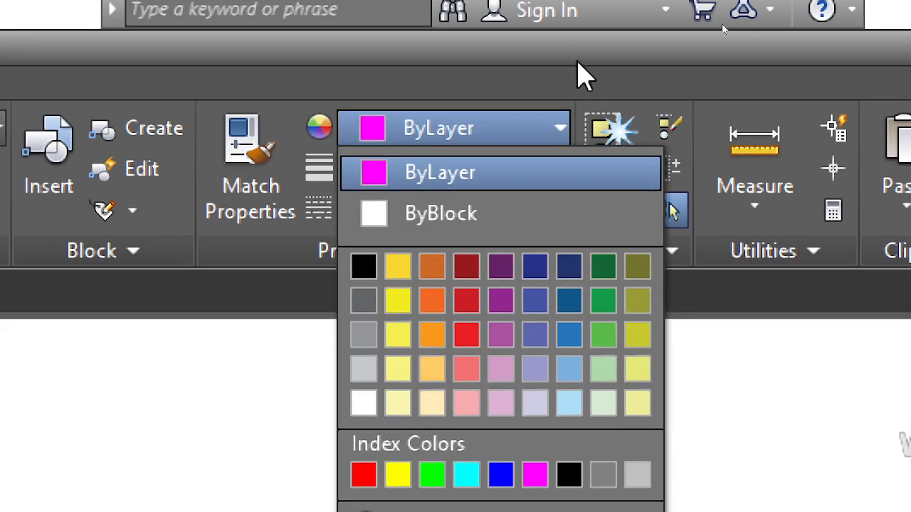
click(558, 82)
click(470, 138)
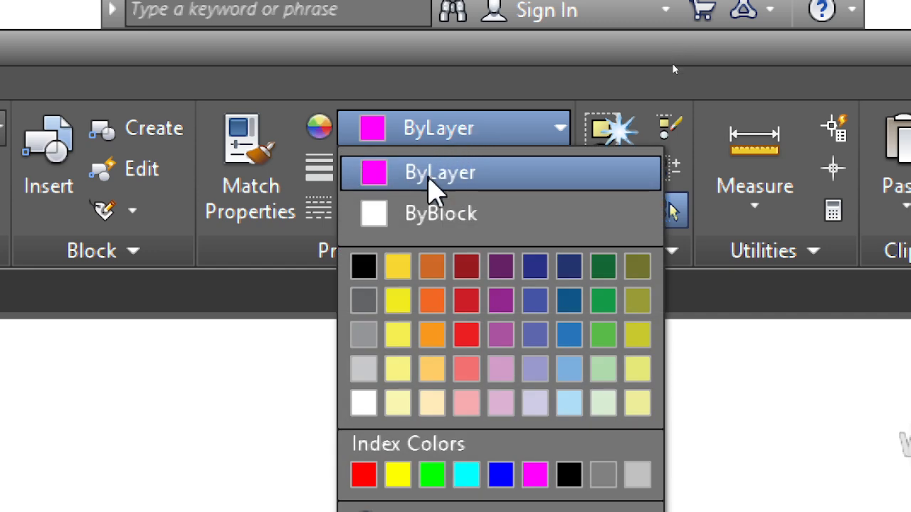
click(434, 179)
Set both the lineweight and the linetype for new objects to ByLayer
click(488, 171)
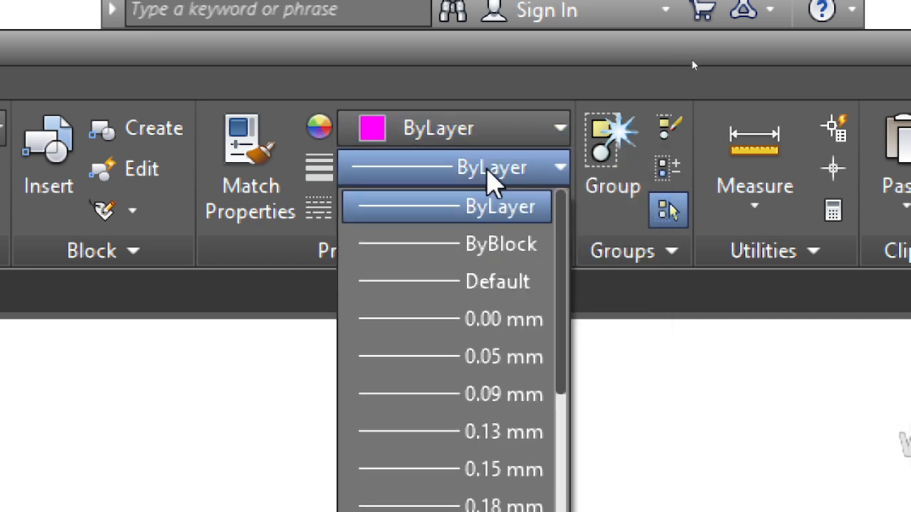
click(474, 205)
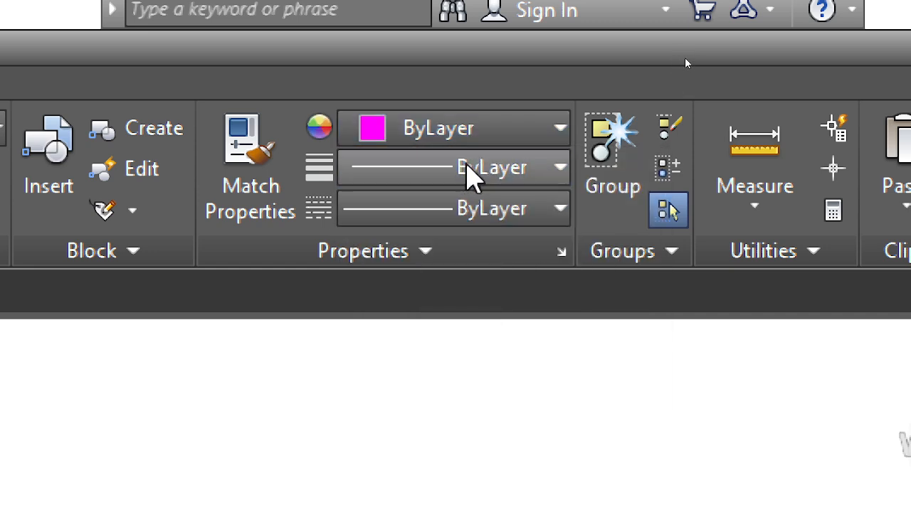
click(498, 209)
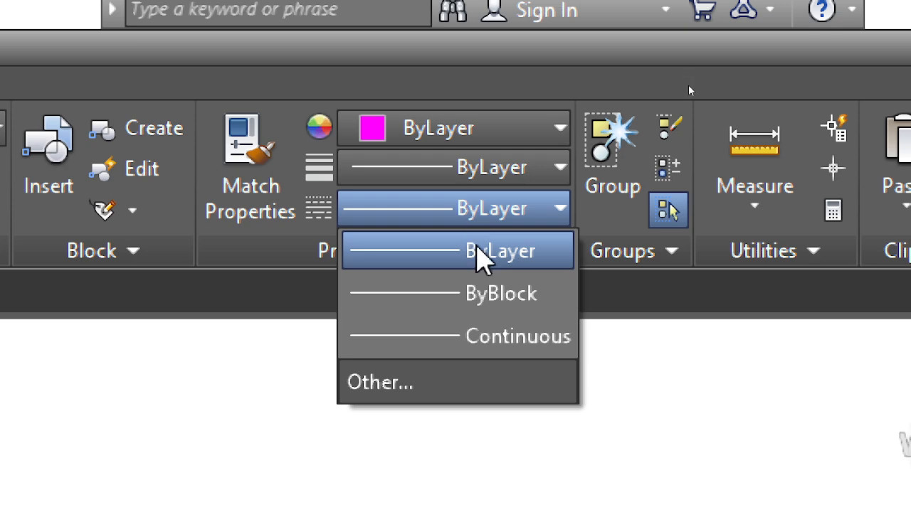
click(485, 257)
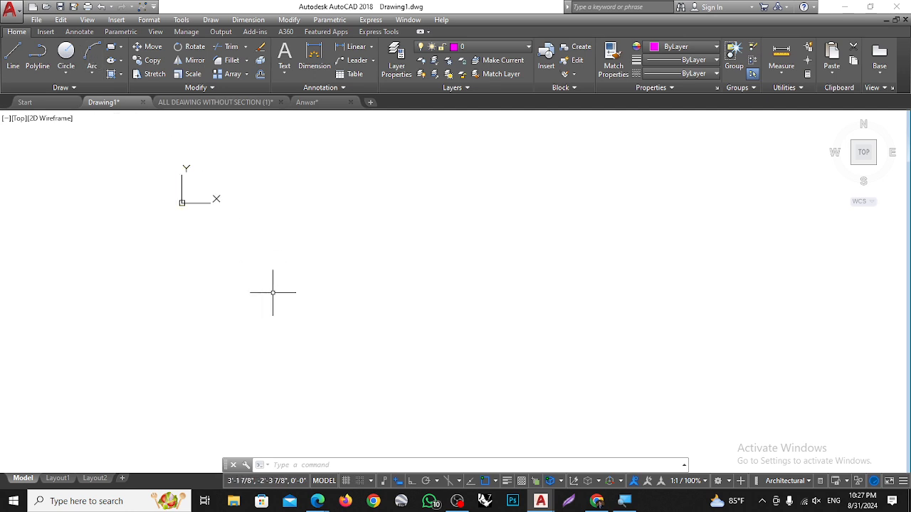
click(112, 46)
click(334, 244)
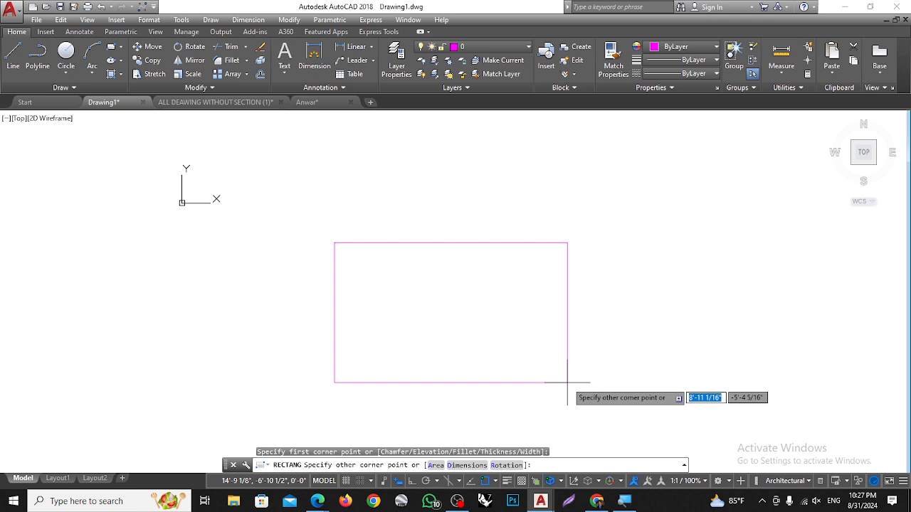
key(Escape)
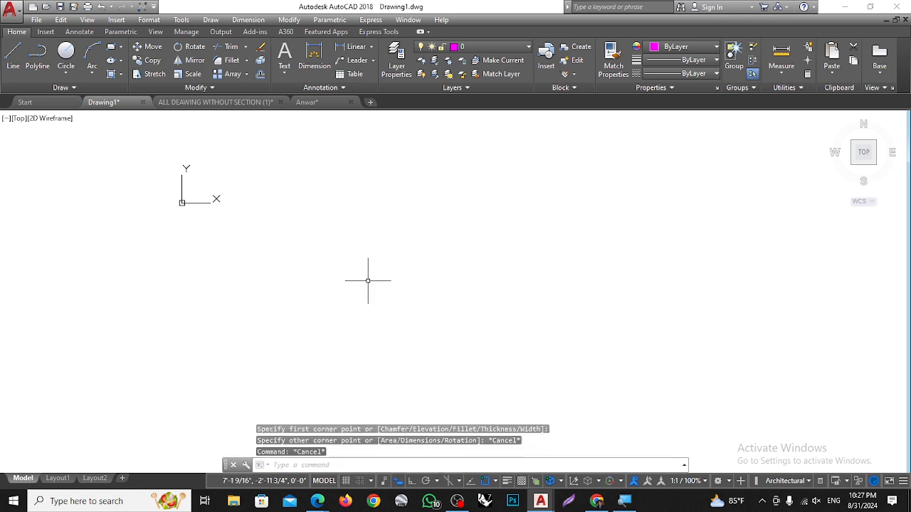
Delete the red and blue layers in the Layer Properties Manager and try to delete layer 0
text(layer)
key(Return)
click(488, 236)
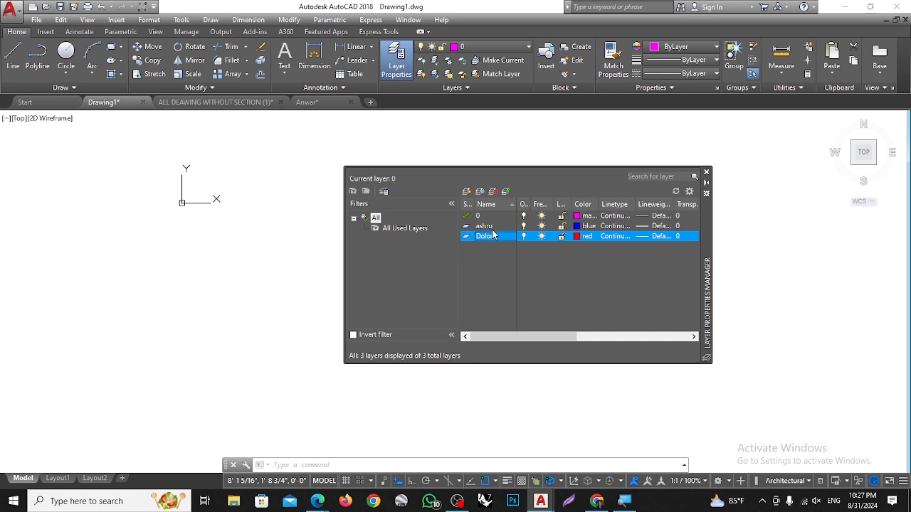
key(Delete)
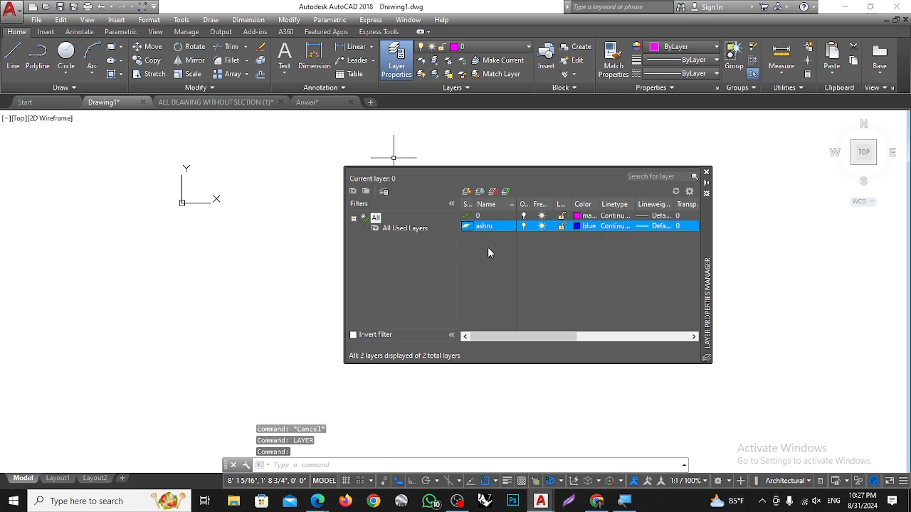
click(493, 192)
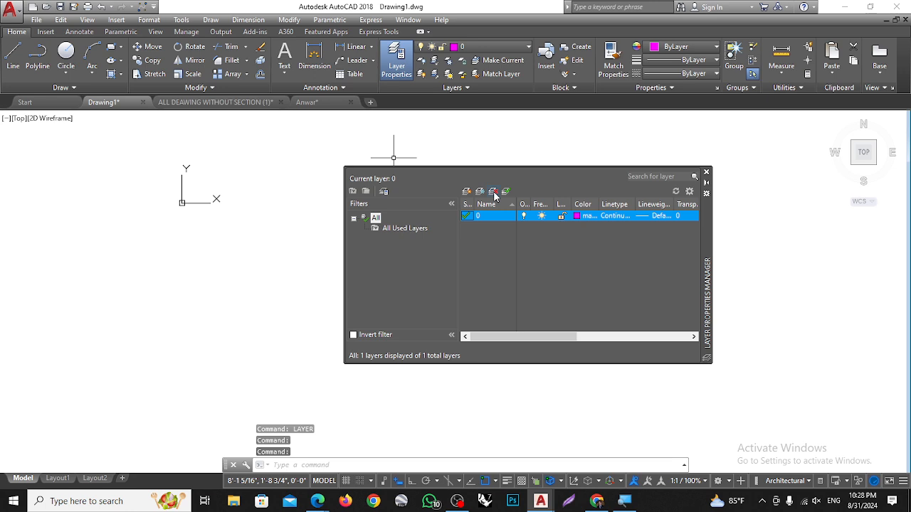
click(493, 191)
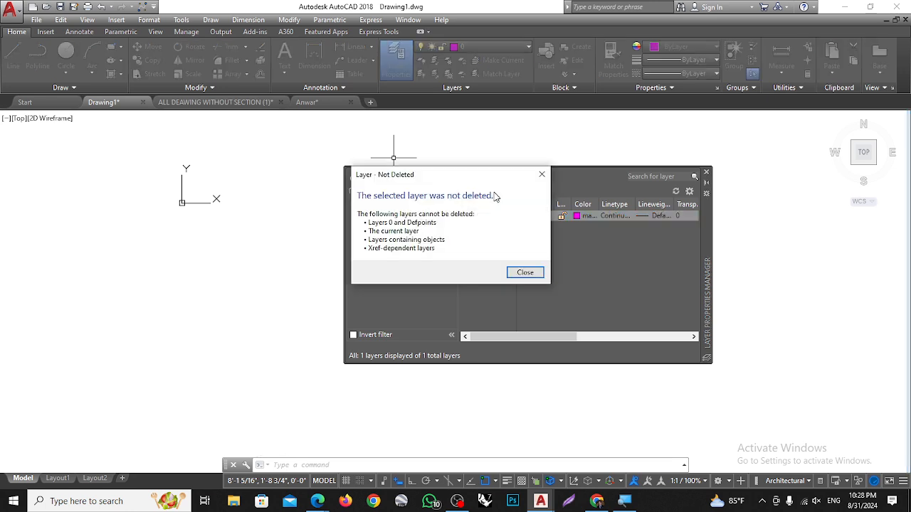
click(525, 273)
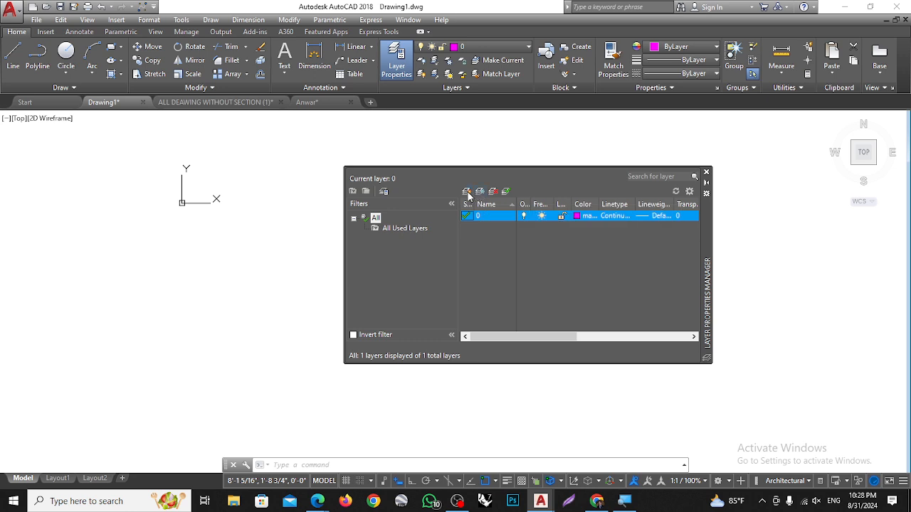
Create a new layer with the default name Layer1 and close the Layer Properties Manager
click(468, 195)
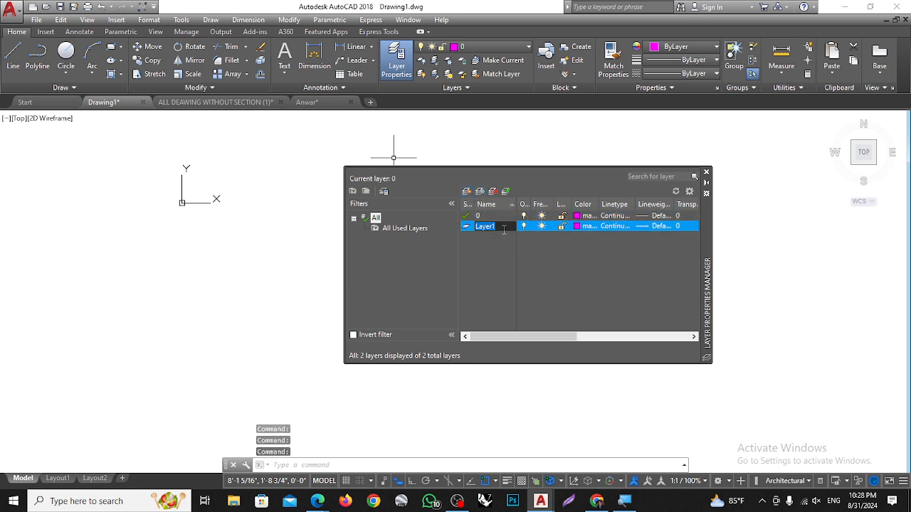
click(504, 230)
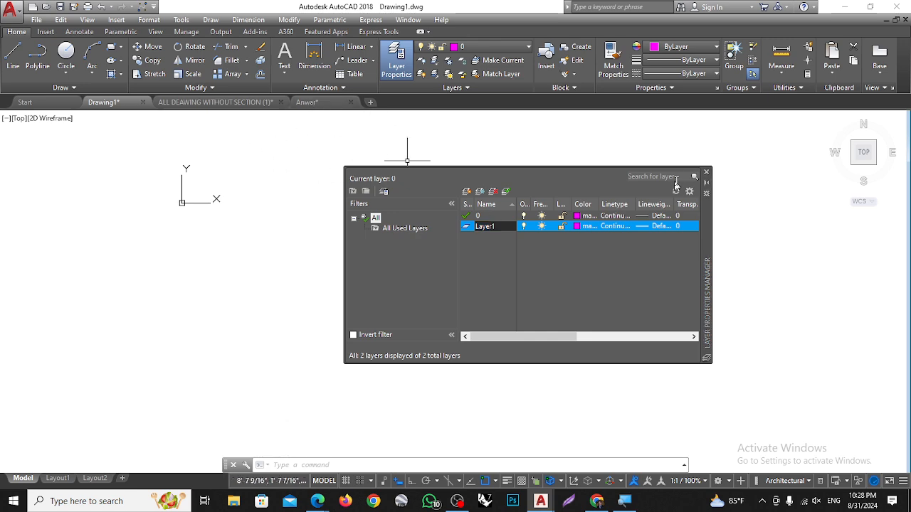
click(706, 172)
Look over the room floor plan in the other open drawing and return to Drawing1
click(307, 102)
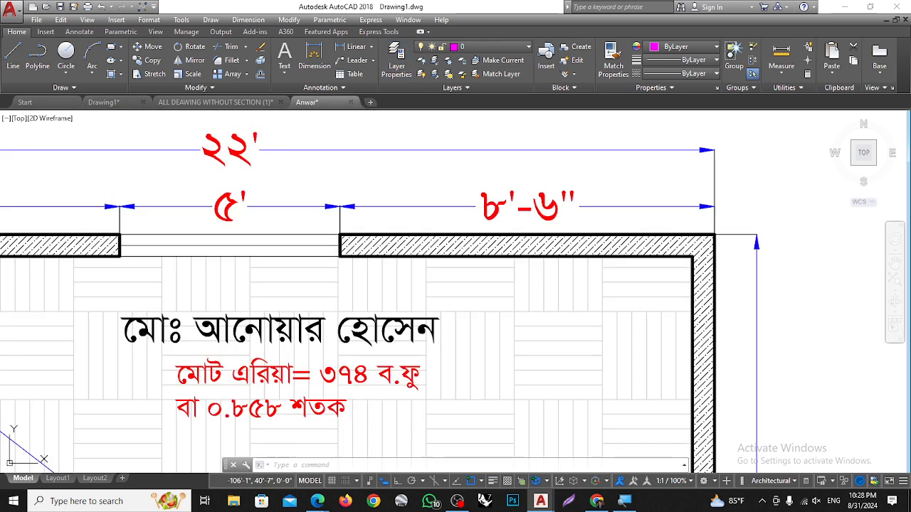
scroll(337, 395, down, 4)
scroll(301, 403, up, 2)
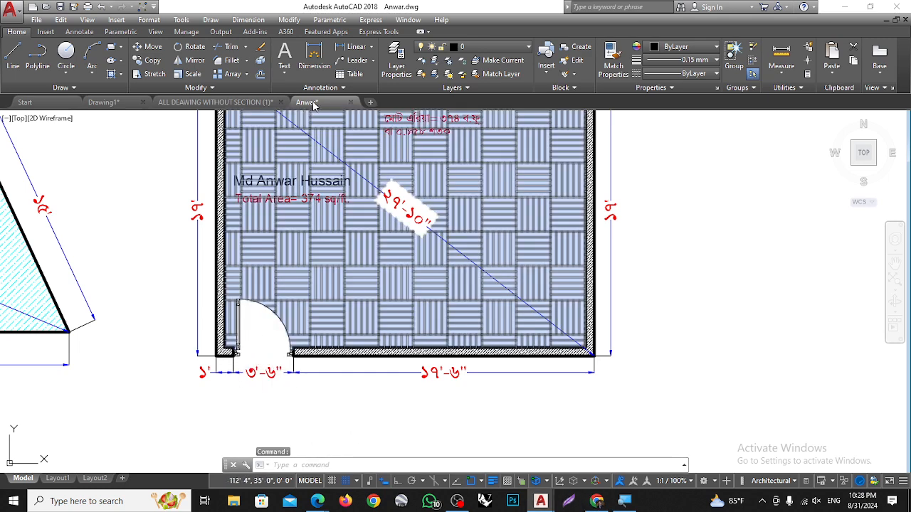
click(243, 106)
click(116, 103)
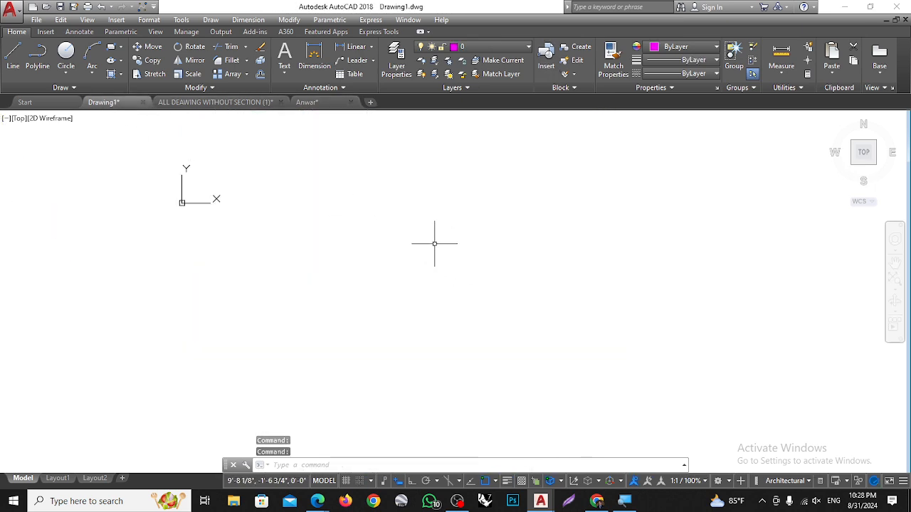
Make Layer1 the current layer in the Layer Properties Manager and try to delete it
text(la)
key(Return)
double_click(486, 226)
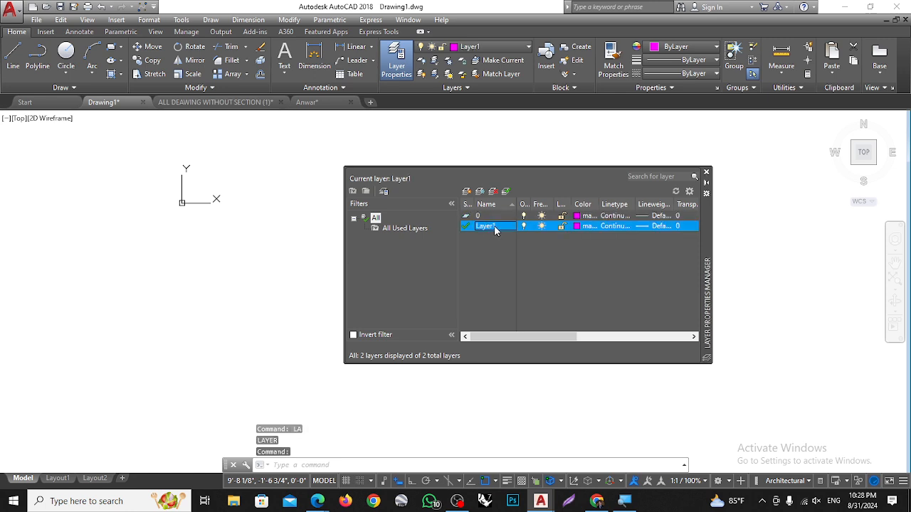
right_click(483, 227)
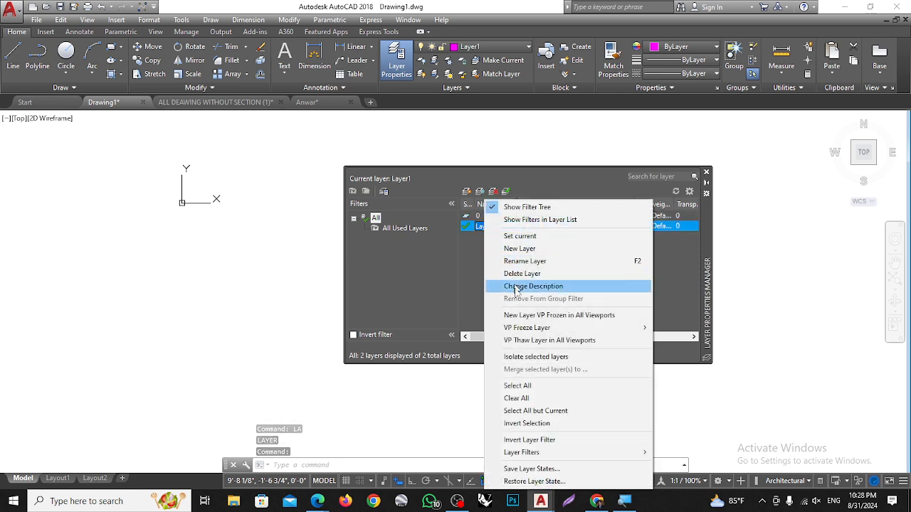
click(521, 273)
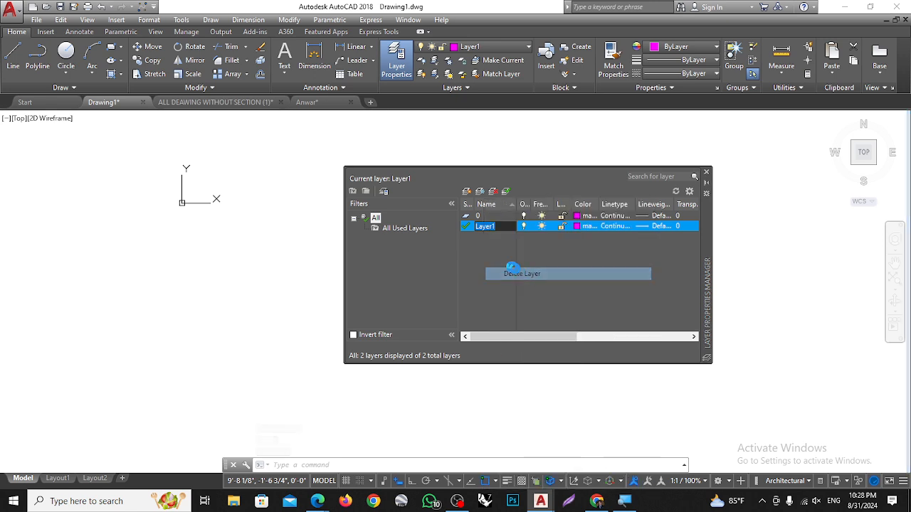
click(524, 272)
Make layer 0 current and delete Layer1
double_click(490, 217)
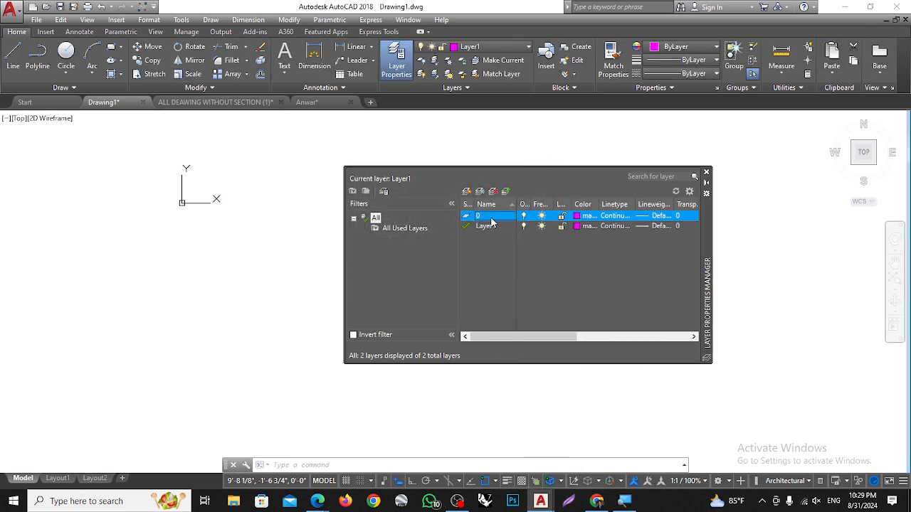
click(489, 226)
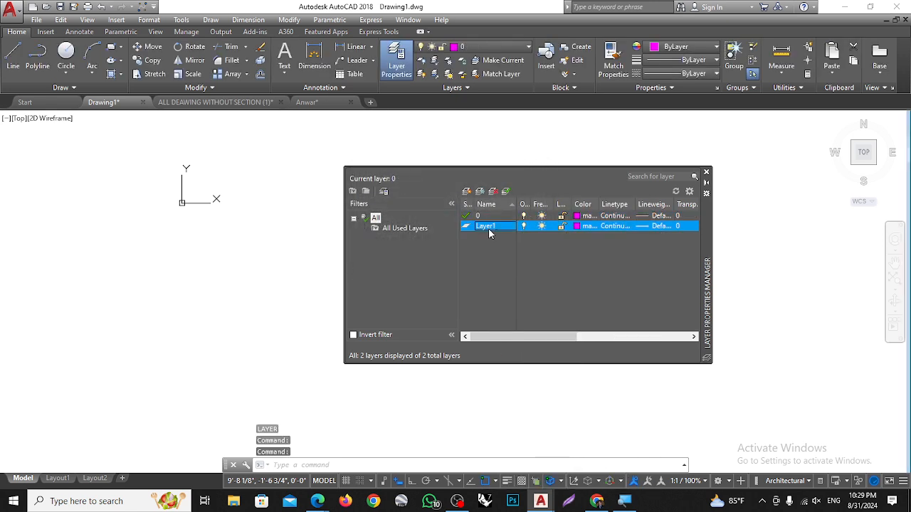
click(492, 191)
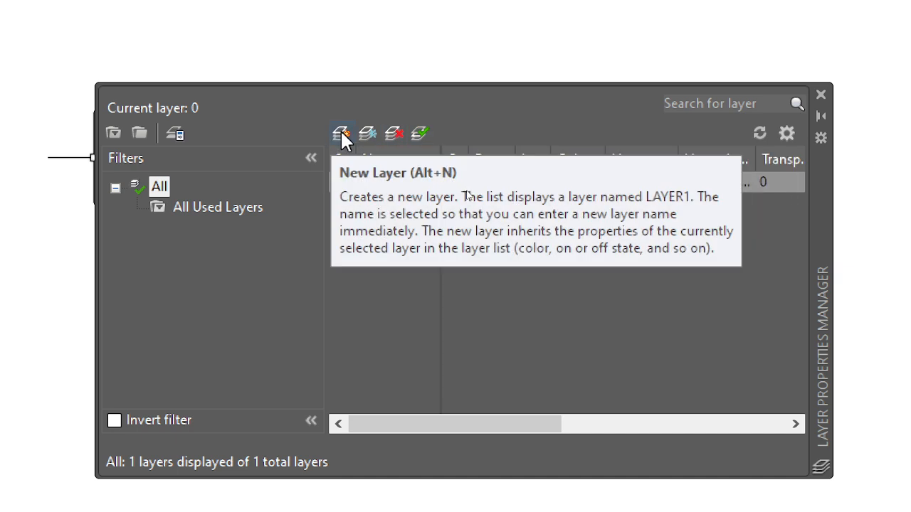
Create a new layer named door
click(340, 134)
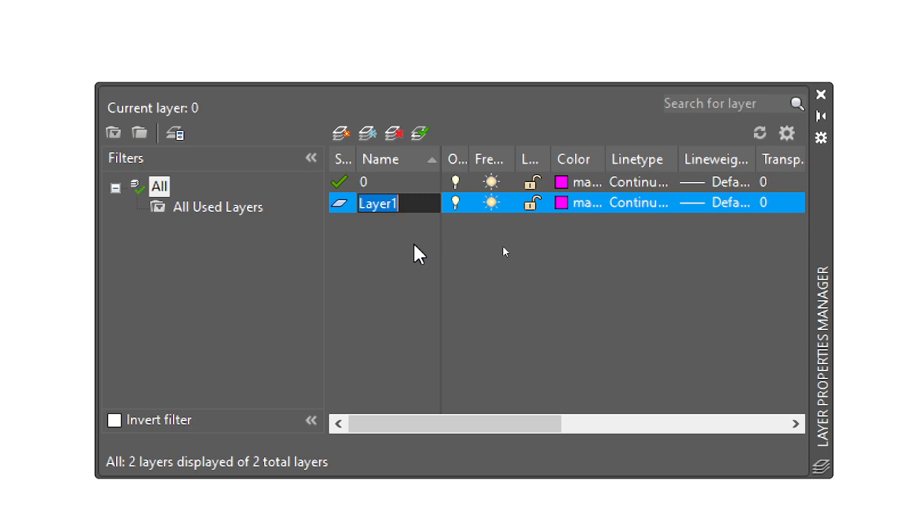
text(doo)
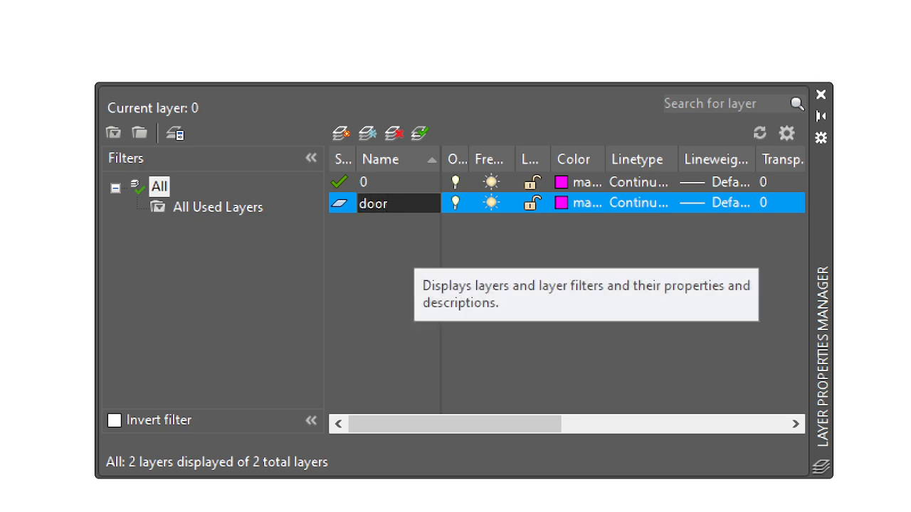
text(r)
key(Return)
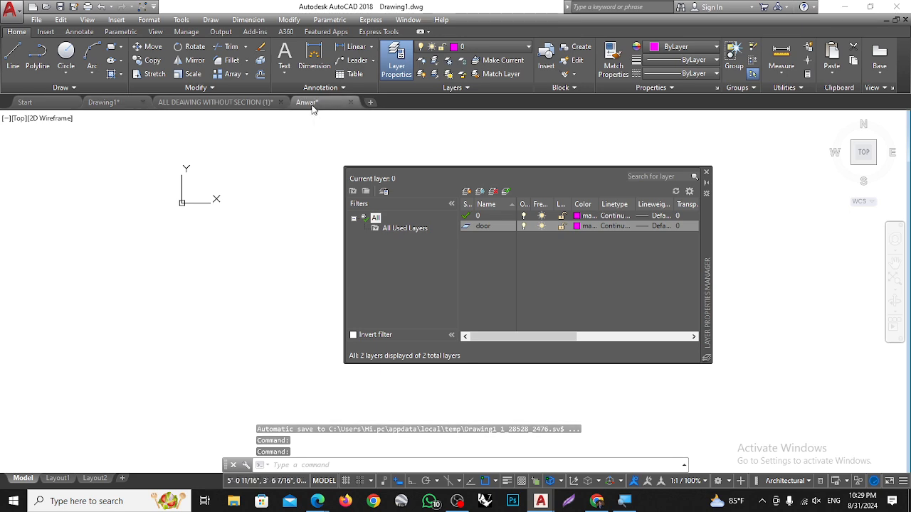
Examine the walls and the door opening in the room floor plan drawing and go back to Drawing1
click(314, 102)
scroll(213, 277, down, 2)
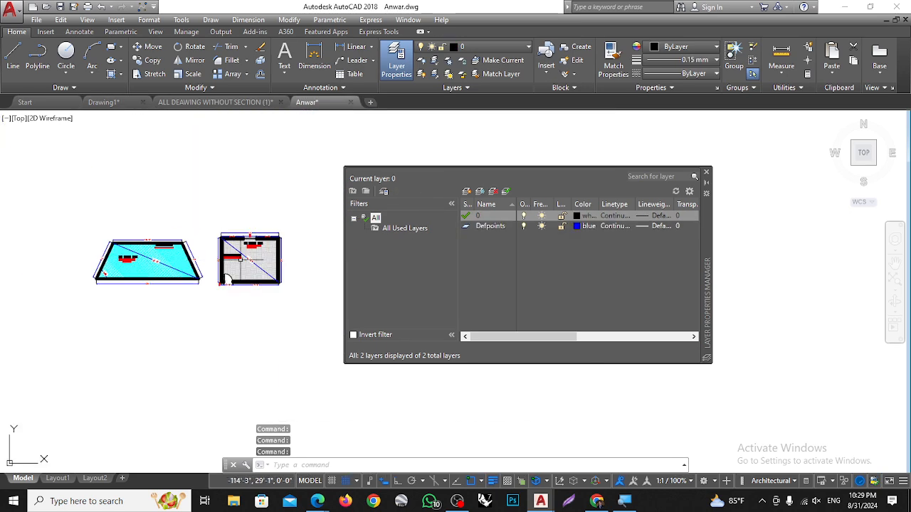
scroll(158, 374, up, 8)
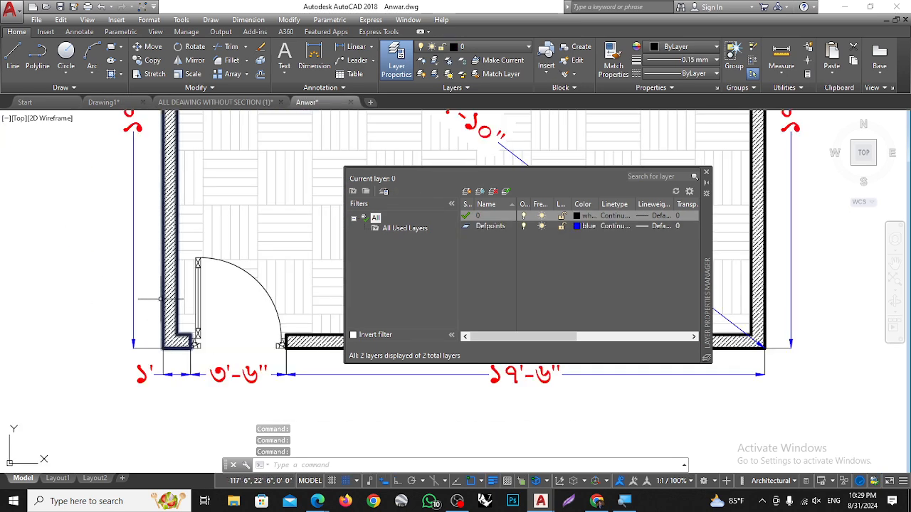
click(311, 131)
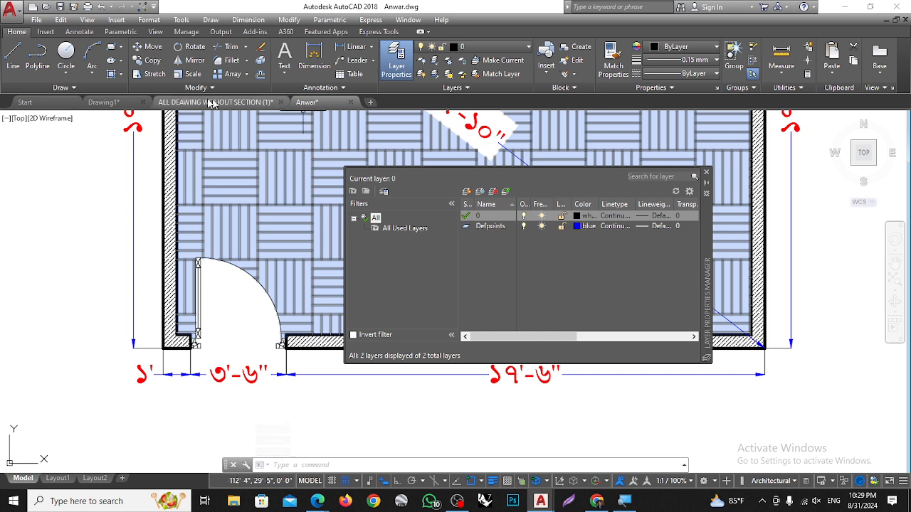
click(103, 102)
Create a new layer named wall based on the door layer's properties
click(489, 226)
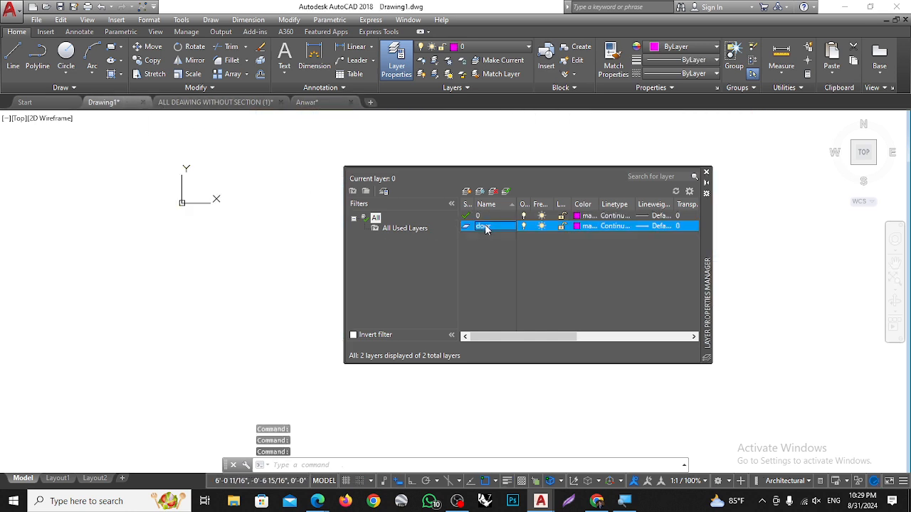
click(481, 226)
click(466, 191)
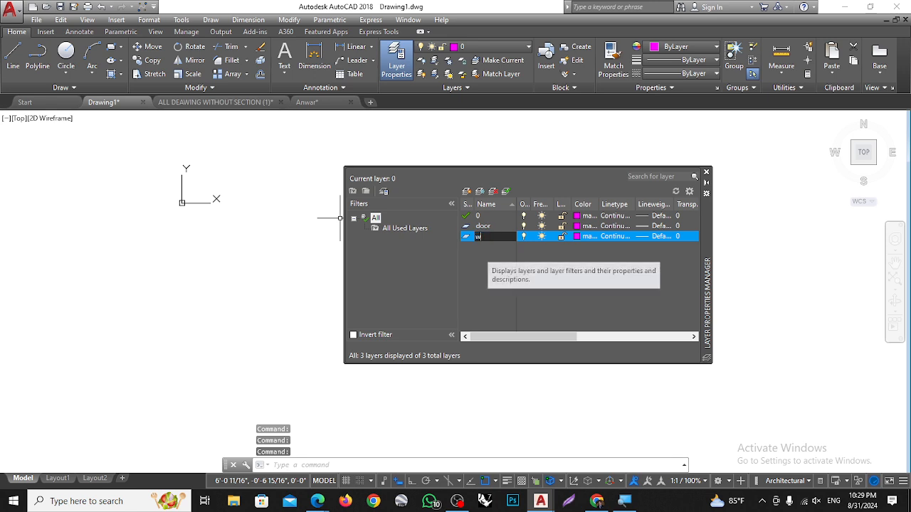
text(wall)
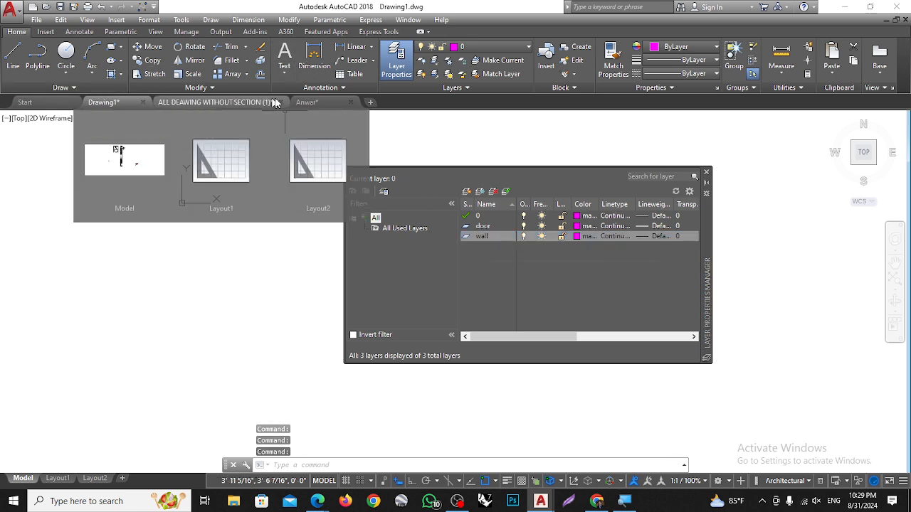
Add another layer with the default name Layer1 below the wall layer and delete it again
mouse_move(313, 104)
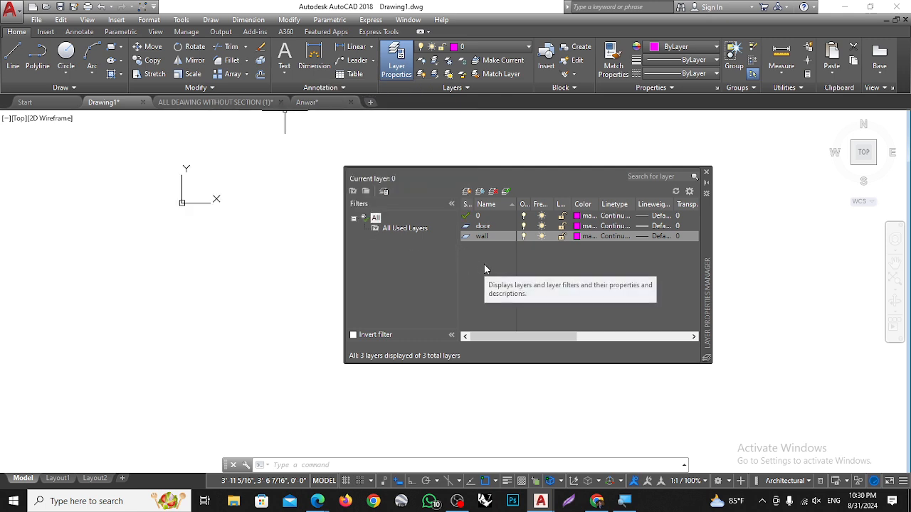
key(alt+n)
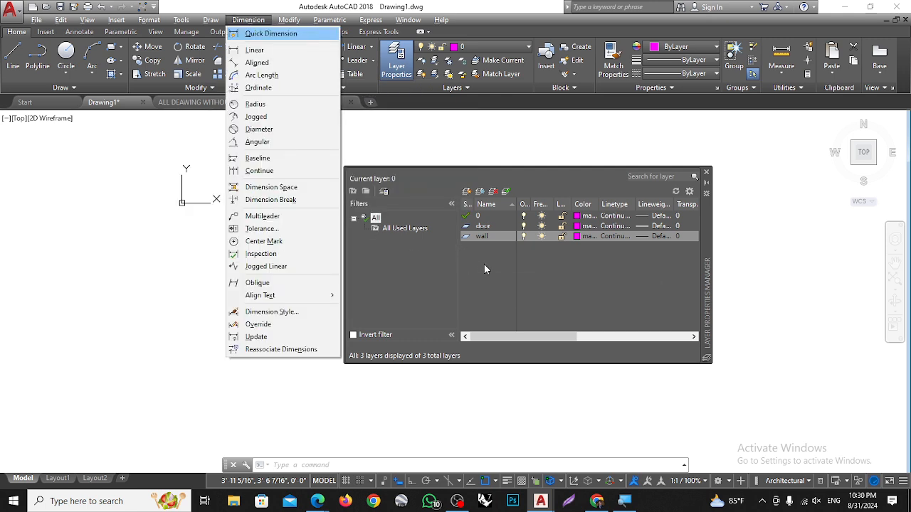
key(Escape)
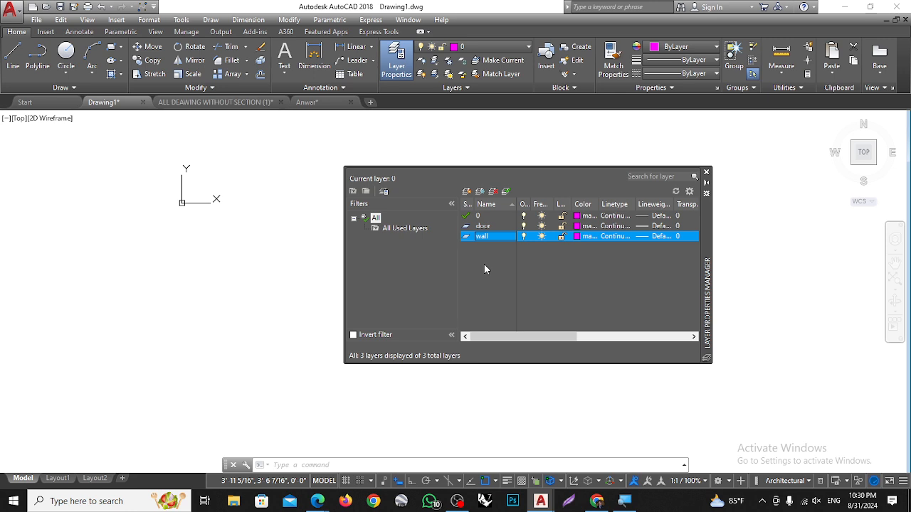
key(alt+n)
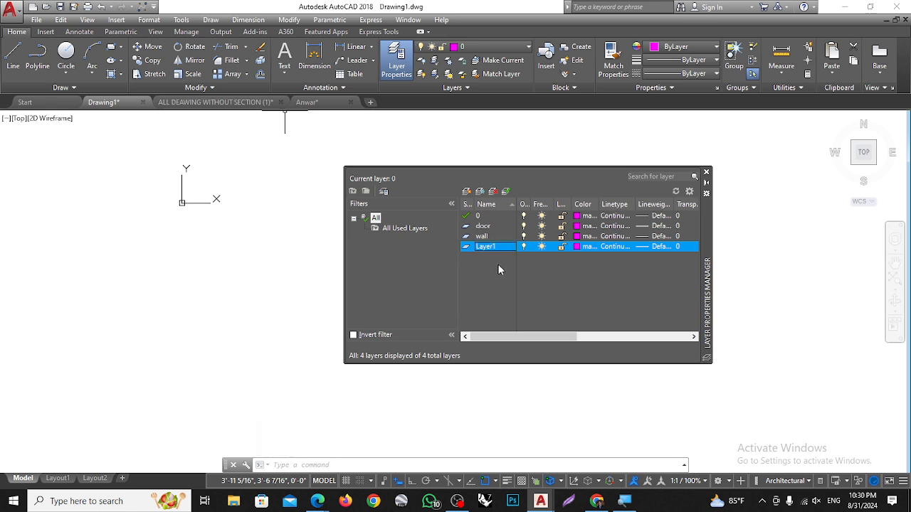
click(492, 191)
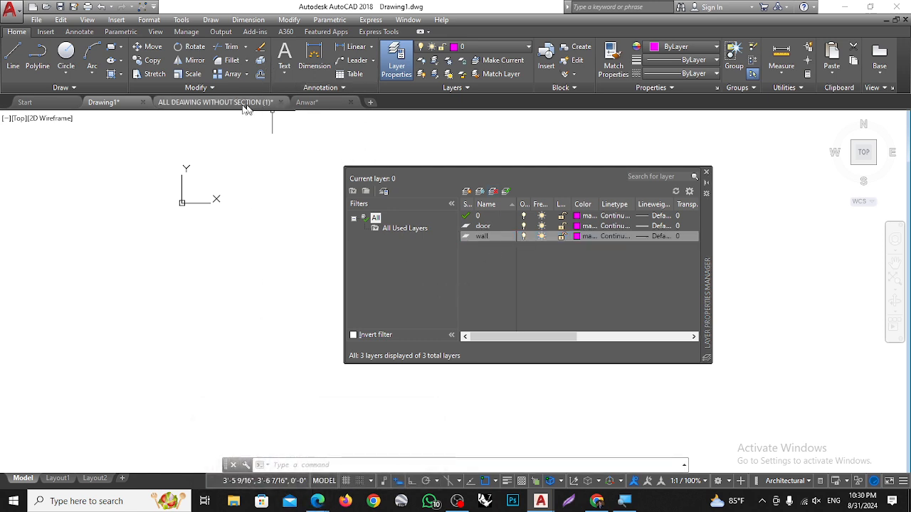
Switch to the room floor plan drawing and inspect its door, walls, floor hatch and dimensions
click(311, 106)
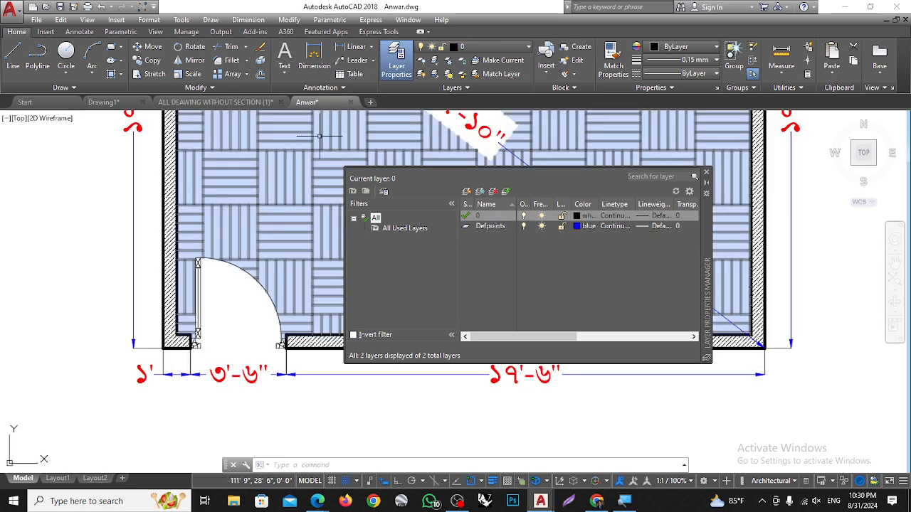
scroll(161, 358, down, 6)
scroll(174, 326, up, 4)
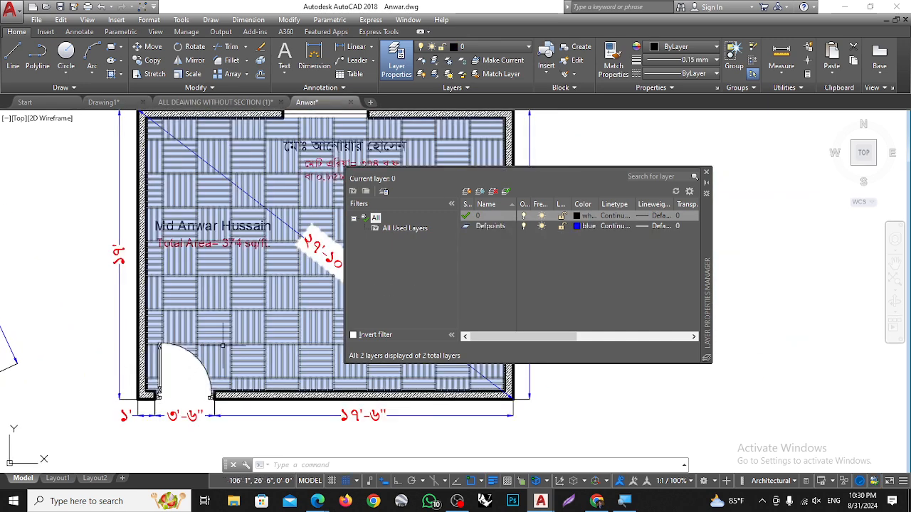
scroll(135, 376, up, 6)
scroll(132, 375, down, 8)
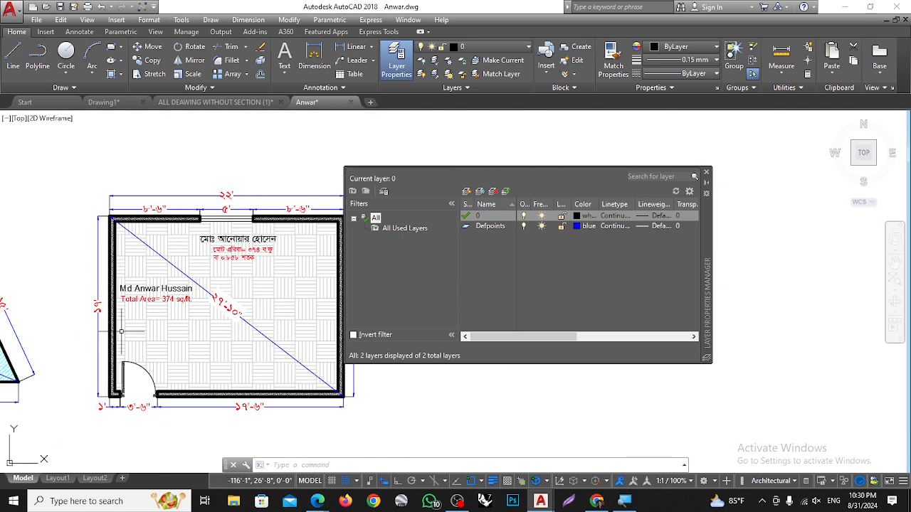
Return to Drawing1 and create a new layer named window based on the wall layer's properties
scroll(124, 336, up, 2)
scroll(124, 336, down, 2)
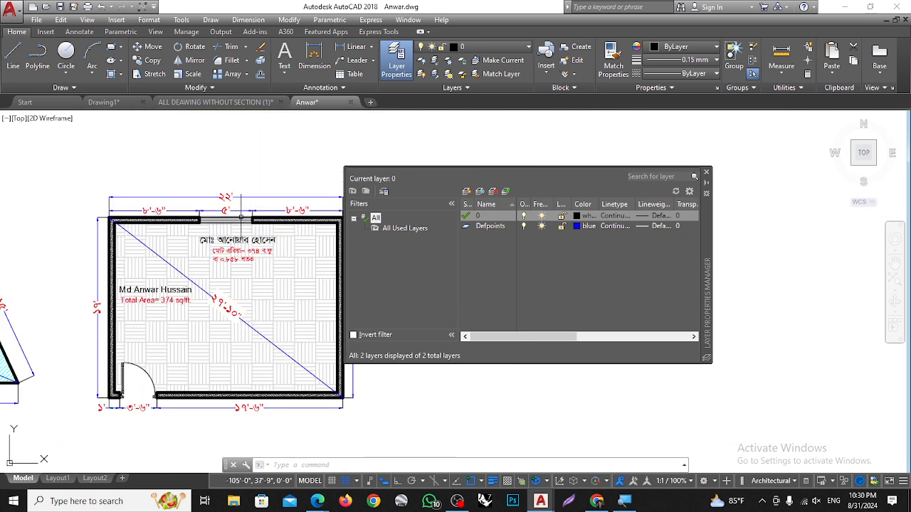
click(103, 102)
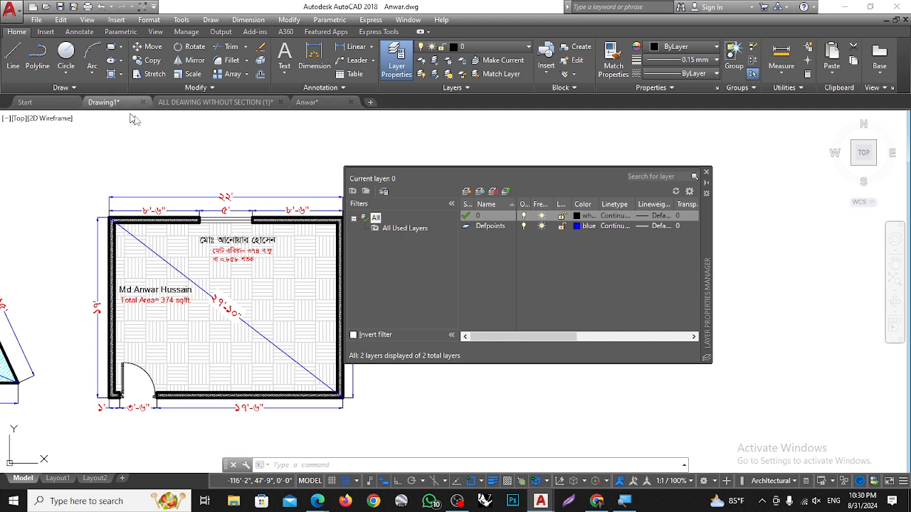
click(481, 237)
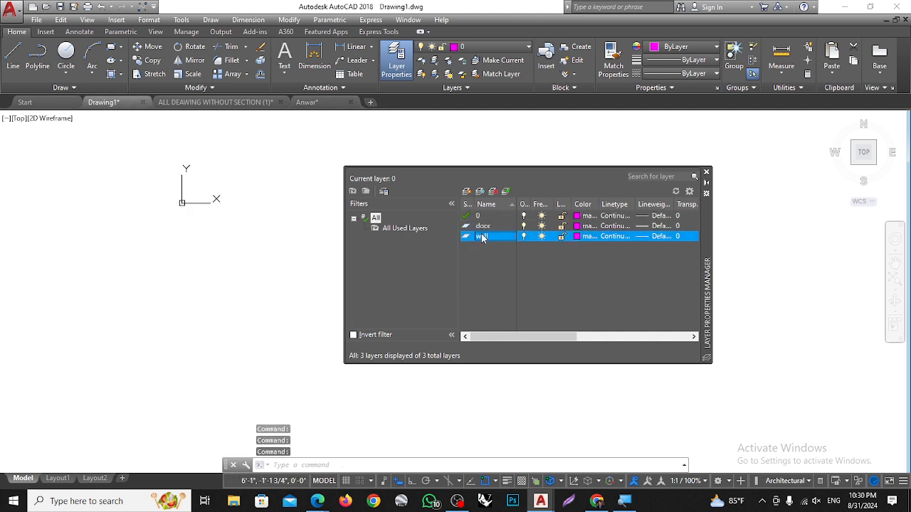
click(471, 192)
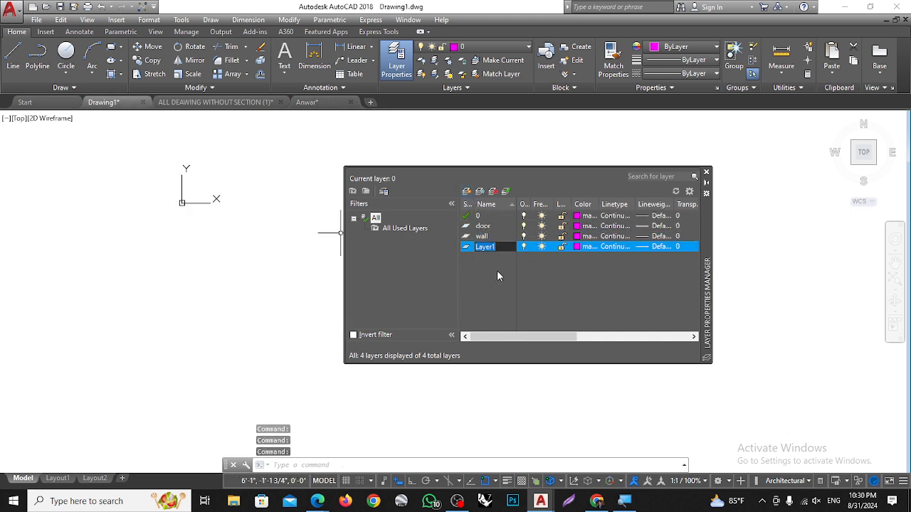
text(wi)
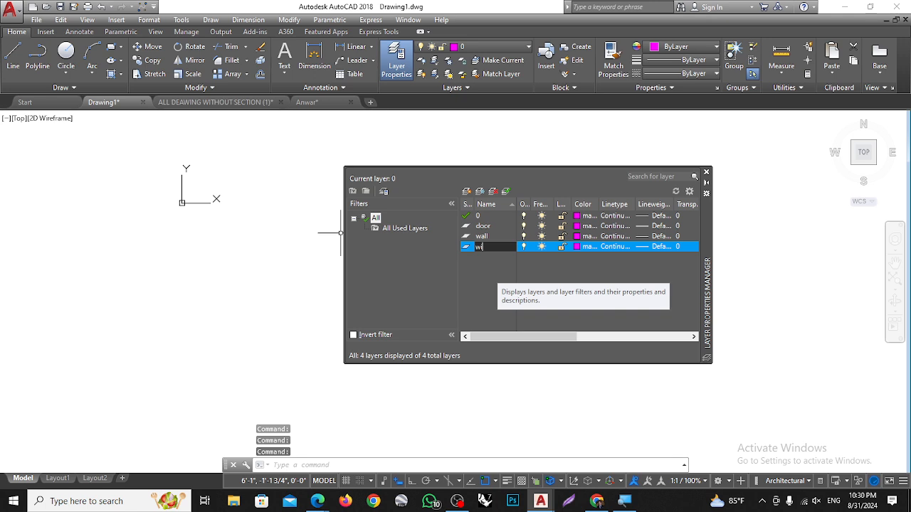
text(ndow)
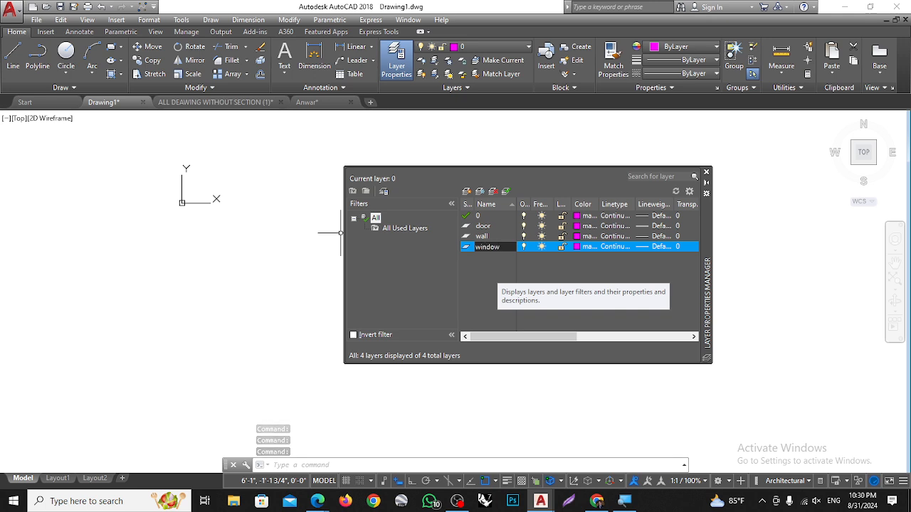
key(Return)
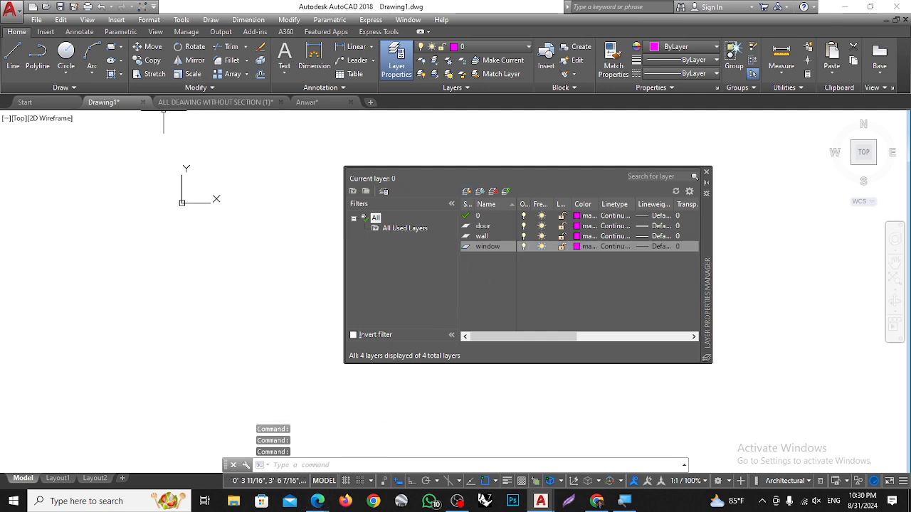
Check the floor hatch in the Anwar room plan, and create a layer named hatch in Drawing1
click(306, 101)
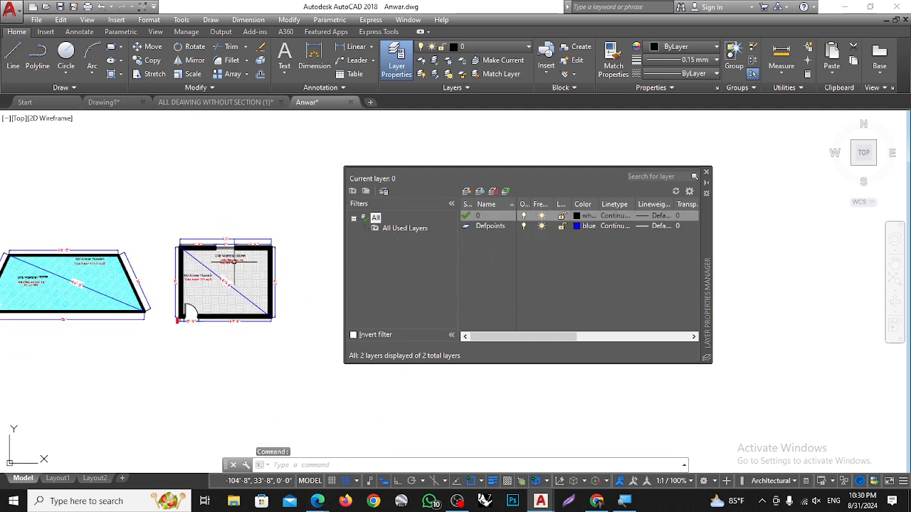
scroll(226, 262, up, 8)
scroll(235, 246, down, 7)
scroll(250, 221, up, 7)
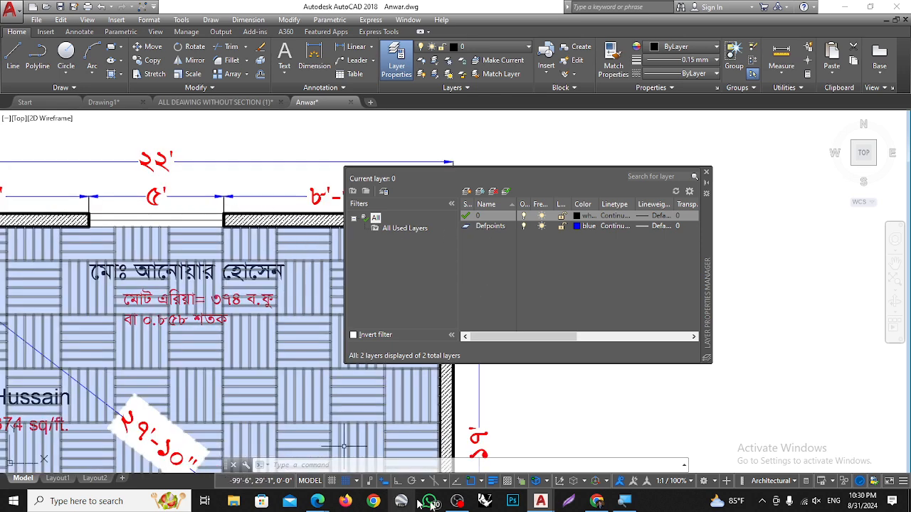
mouse_move(541, 501)
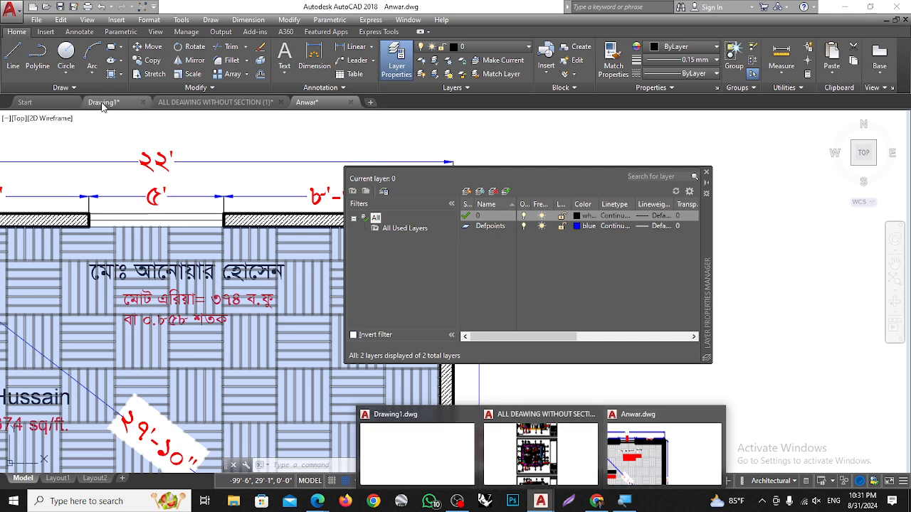
click(114, 102)
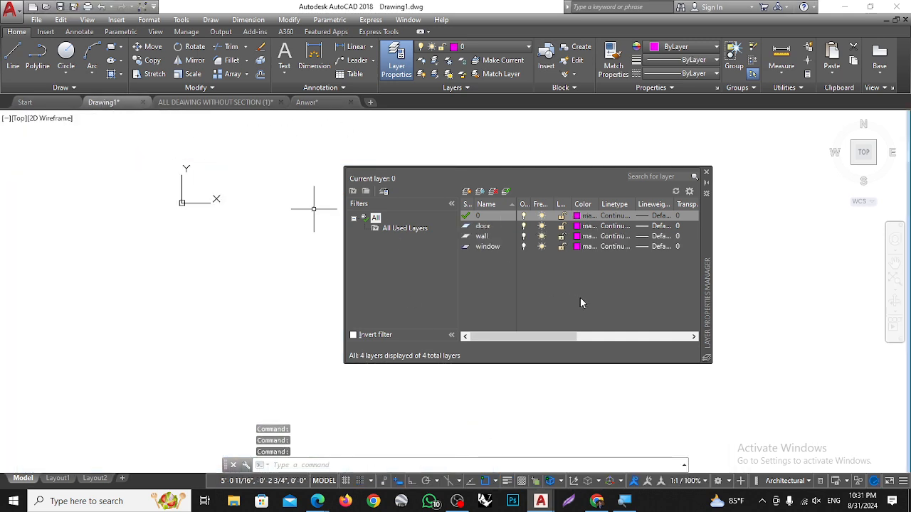
click(487, 247)
click(466, 192)
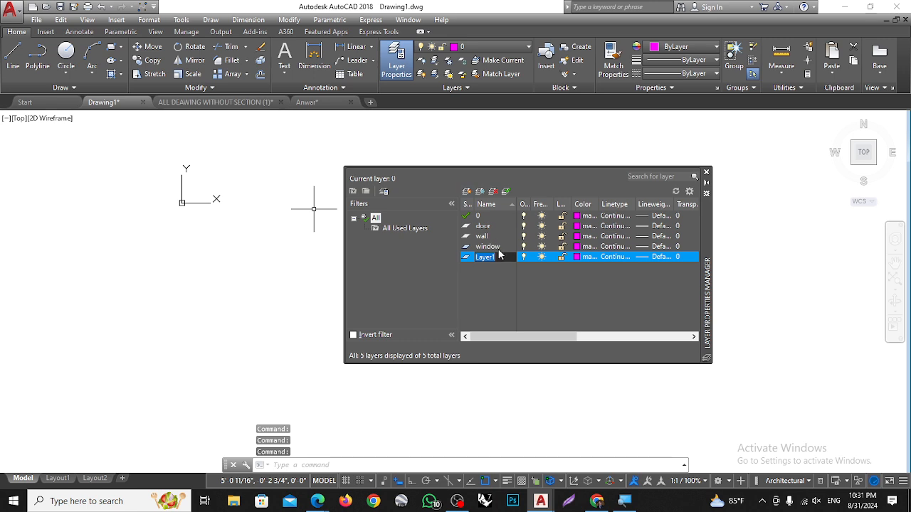
text(hatch)
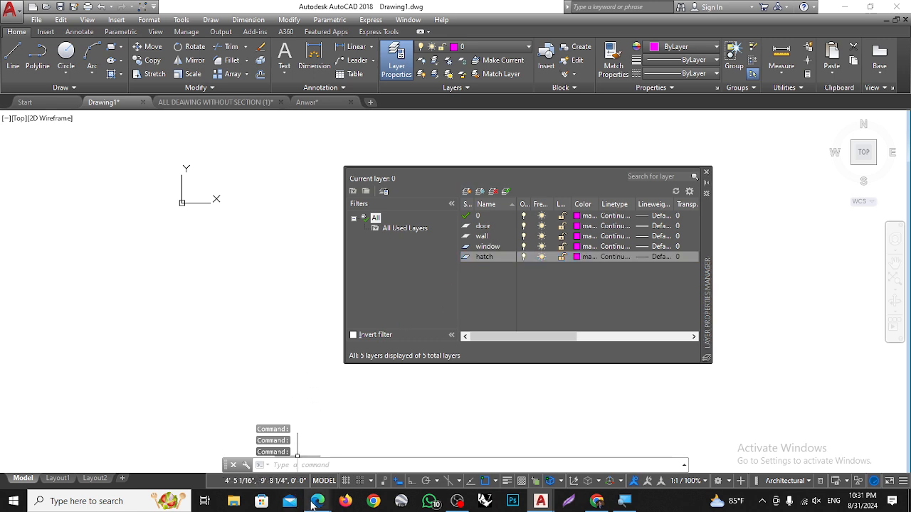
Switch to the Anwar drawing and examine the dimensions around the room floor plan
click(305, 101)
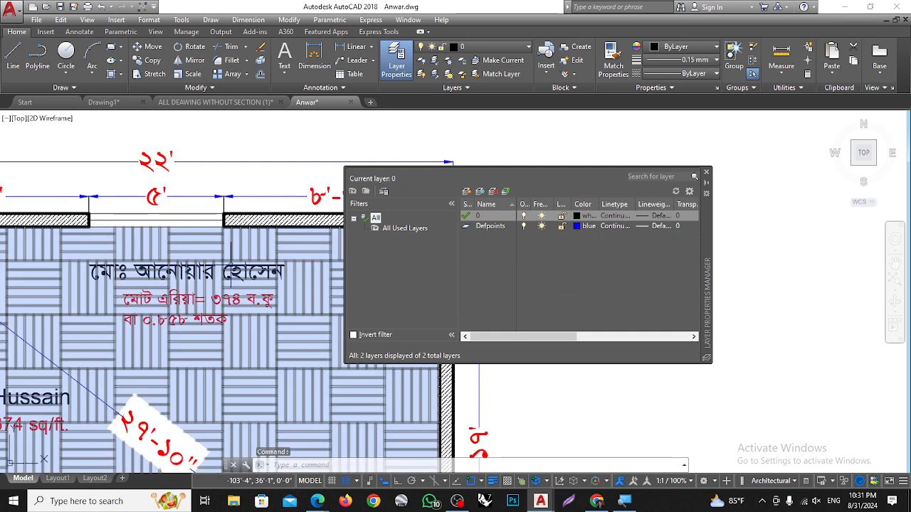
scroll(211, 273, down, 3)
scroll(164, 272, up, 4)
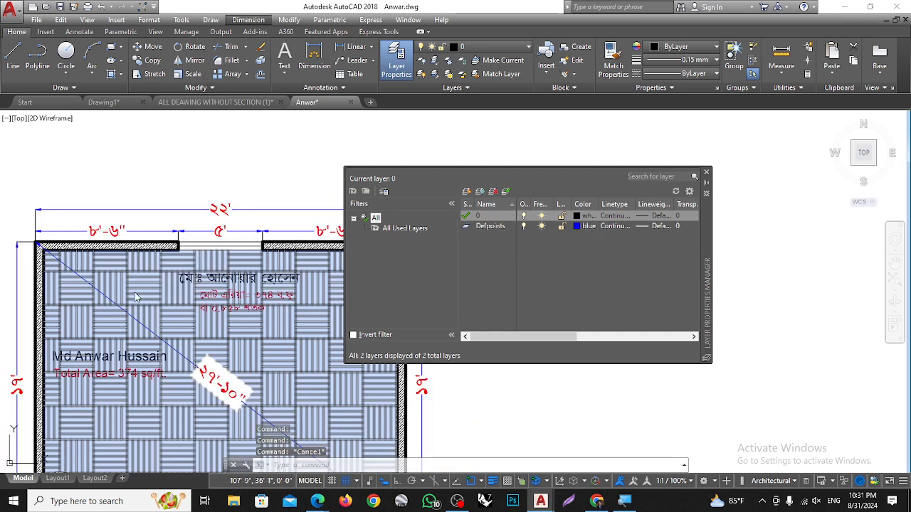
scroll(135, 293, down, 2)
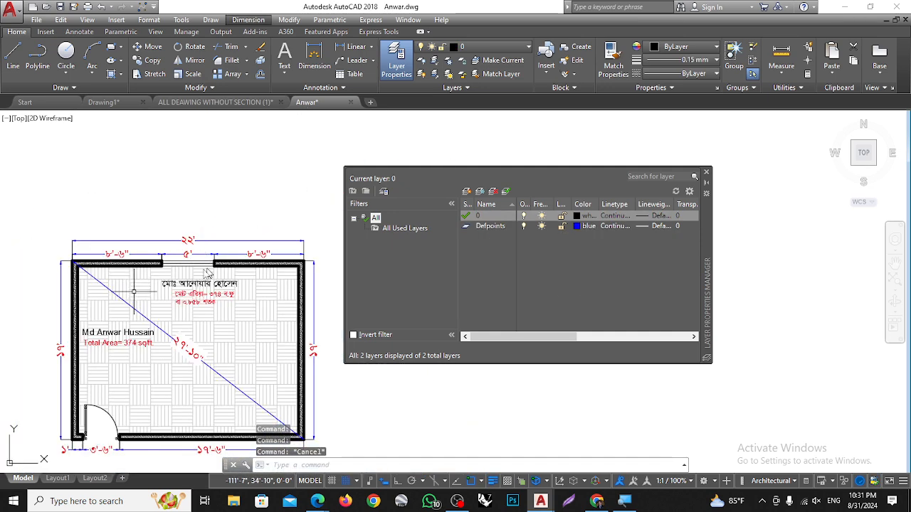
scroll(134, 292, up, 3)
scroll(176, 215, down, 3)
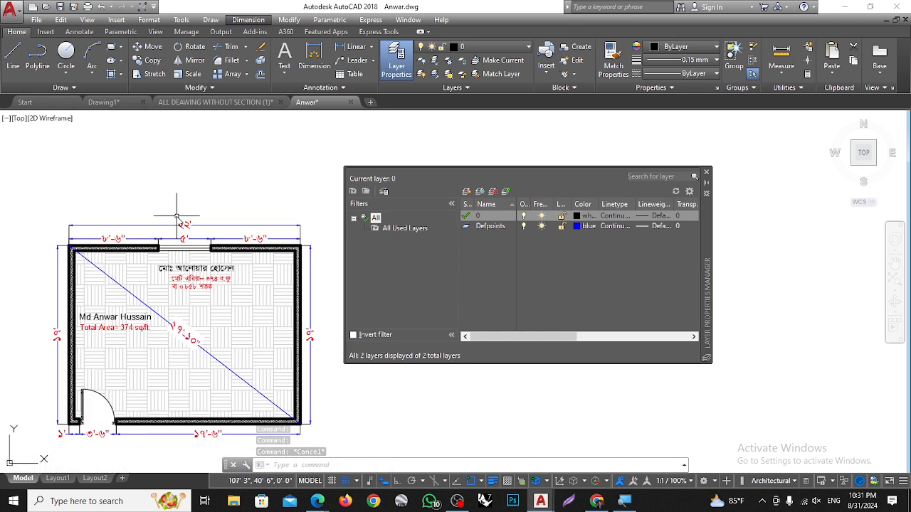
scroll(176, 216, up, 2)
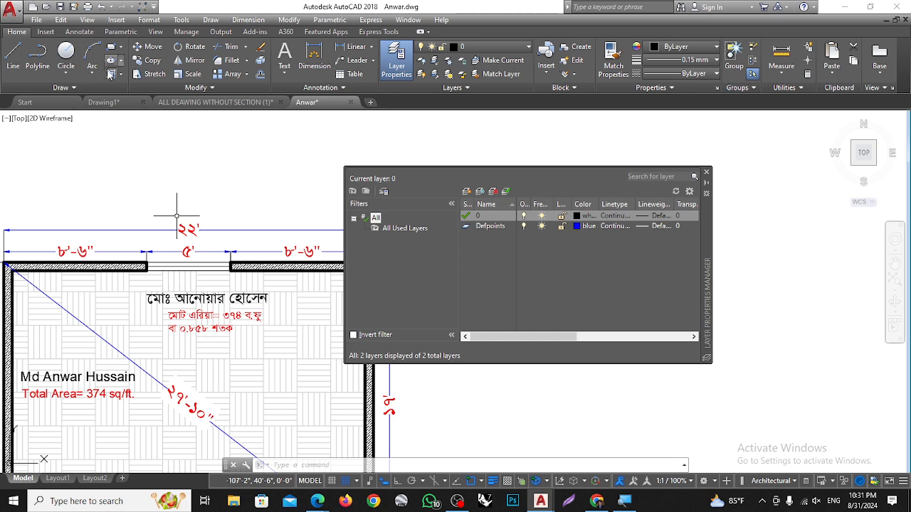
Return to Drawing1 and create a new layer named dimension based on the window layer's properties
click(107, 102)
click(496, 258)
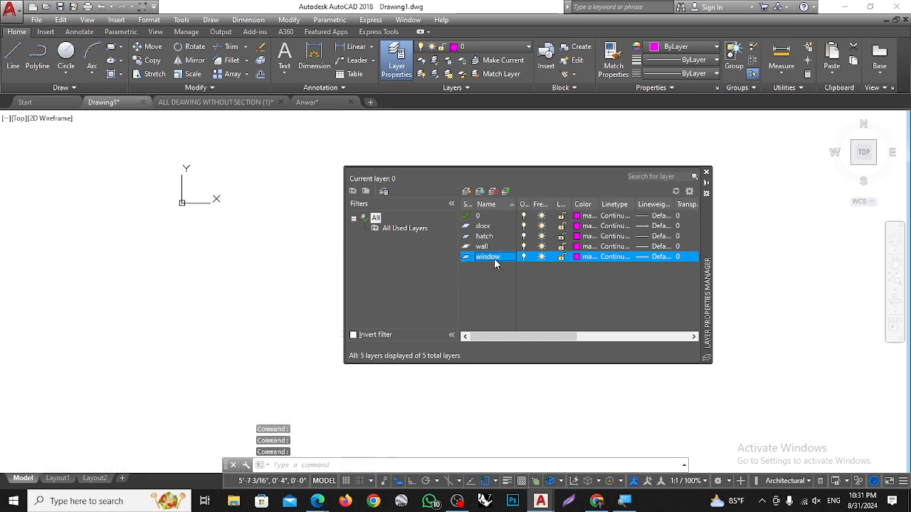
click(467, 192)
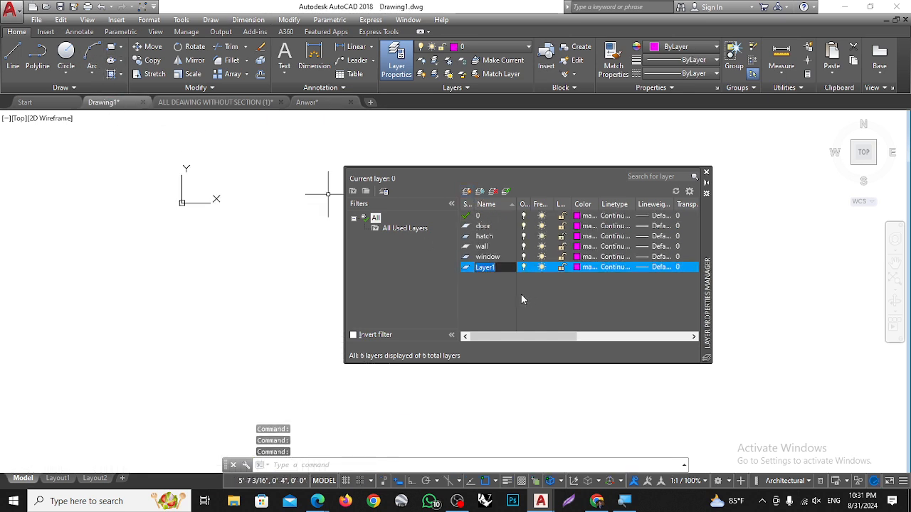
text(dime)
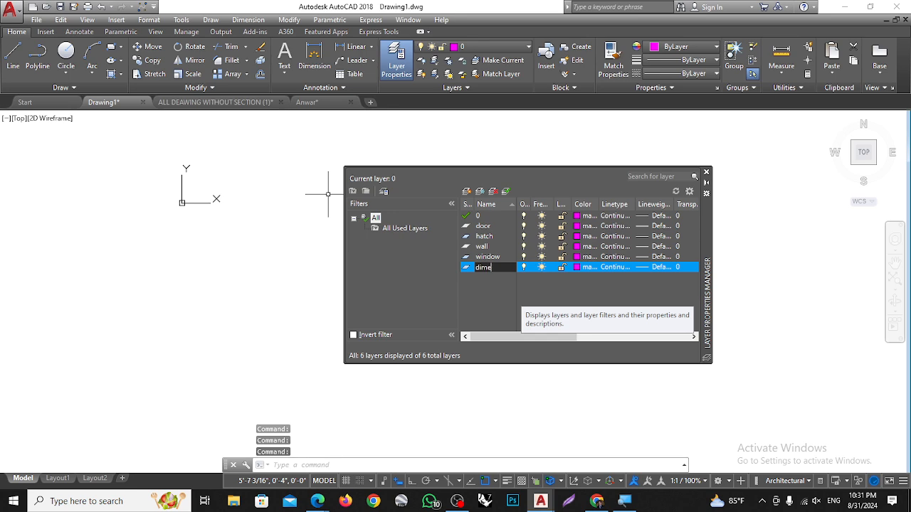
text(nsion)
key(Return)
Check the text labels in the Anwar room plan, and create a layer named text in Drawing1
click(306, 102)
scroll(235, 214, up, 3)
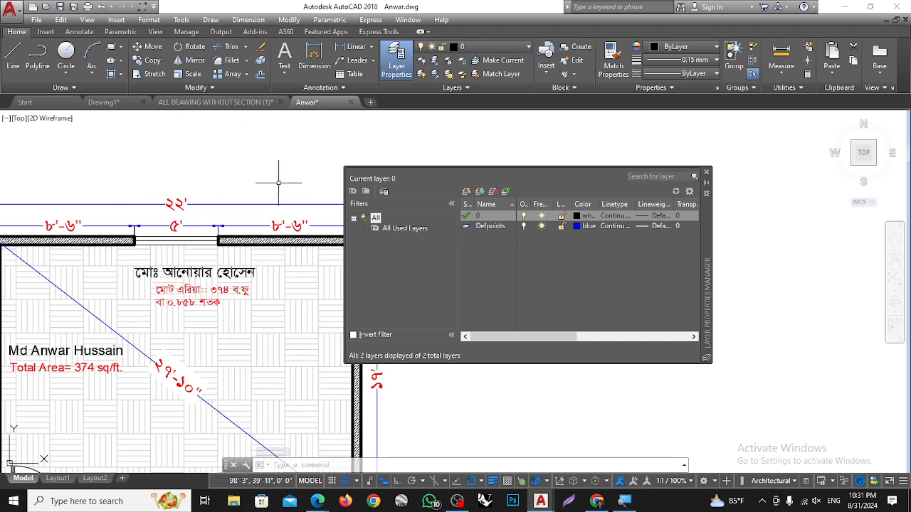
click(104, 102)
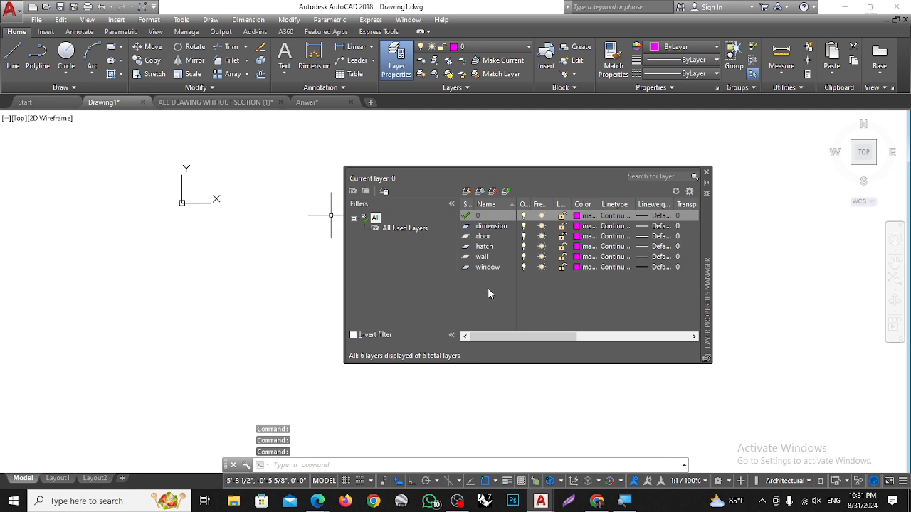
click(488, 268)
click(467, 192)
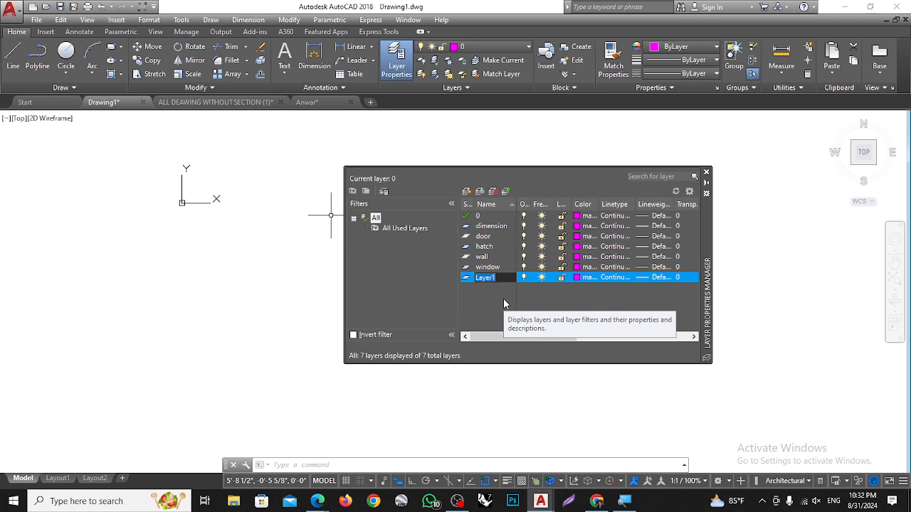
text(text)
key(Return)
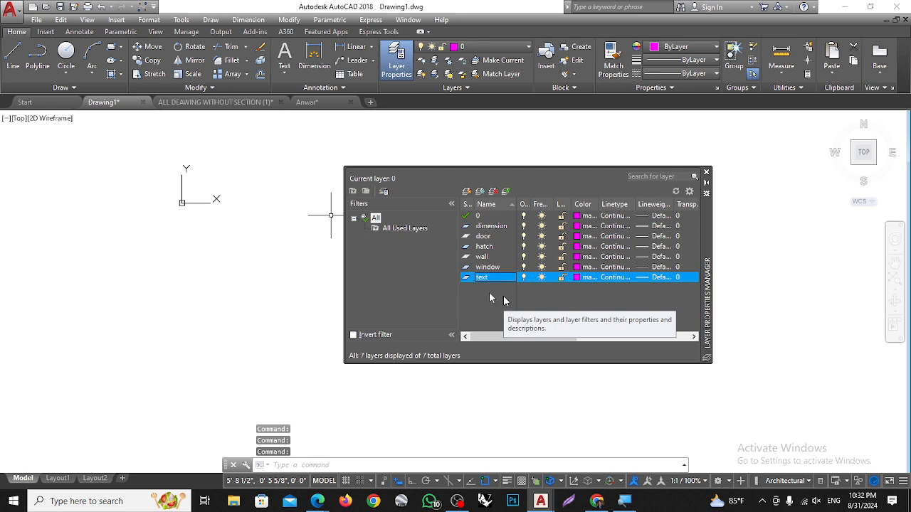
Switch to the Anwar drawing and examine the room plan's window, walls, door, floor hatch, text and dimensions
click(306, 102)
scroll(180, 266, down, 3)
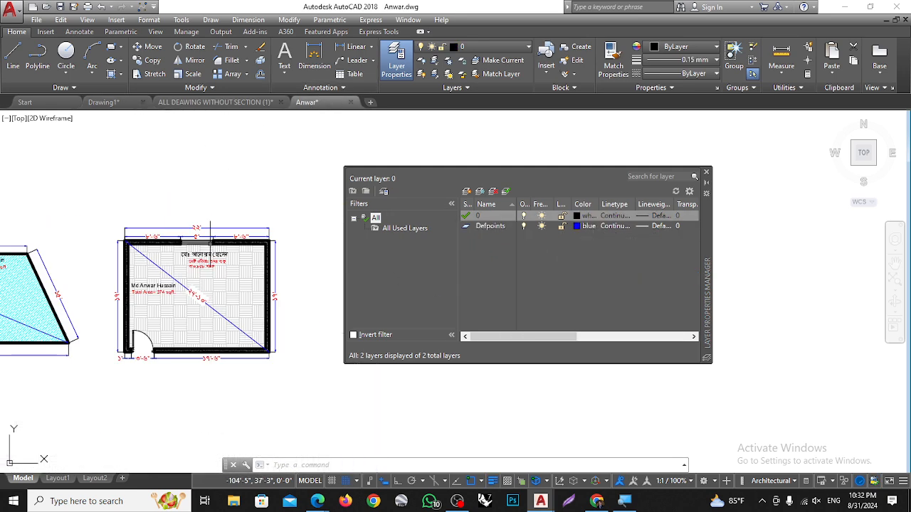
scroll(235, 292, up, 4)
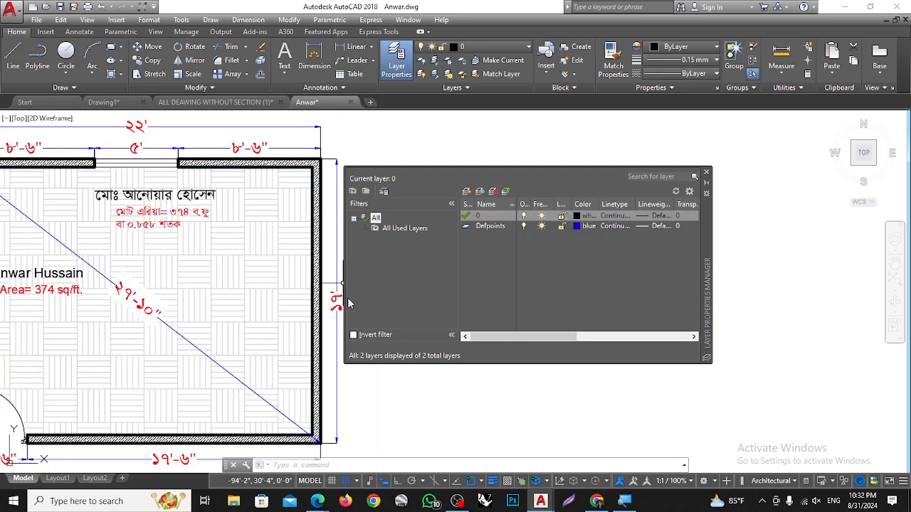
scroll(334, 323, down, 4)
scroll(327, 325, up, 1)
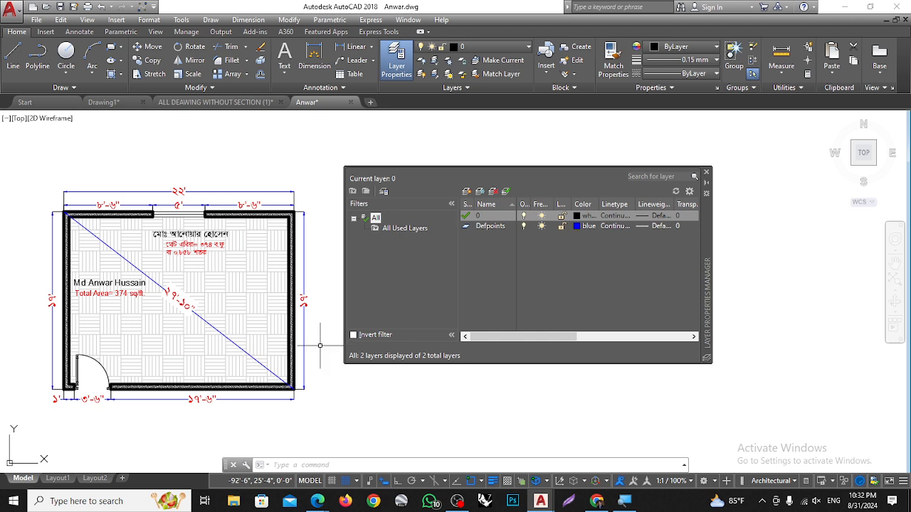
scroll(141, 412, up, 3)
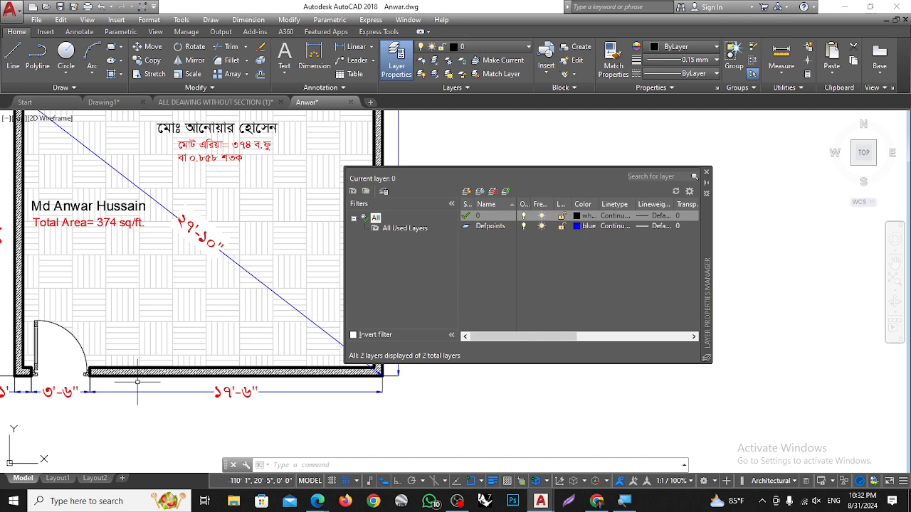
scroll(97, 382, down, 4)
scroll(40, 189, up, 4)
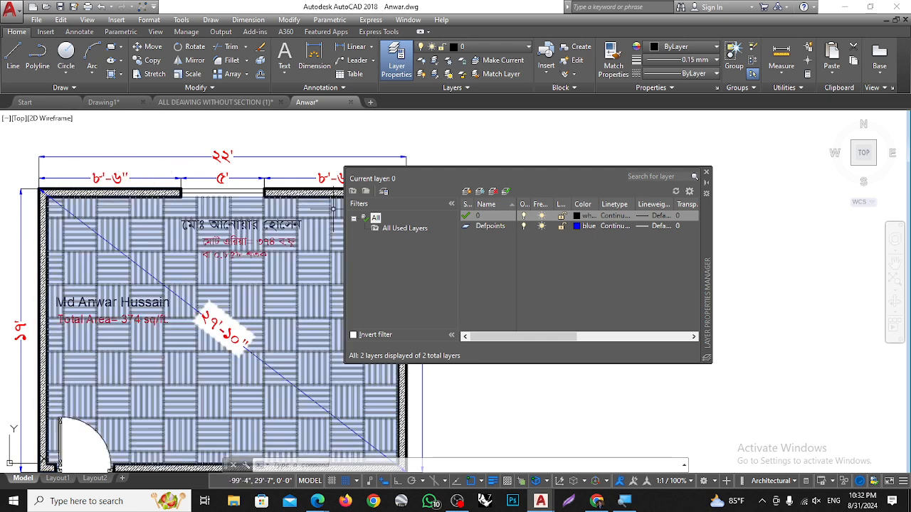
Return to Drawing1 and set the door layer's color to index color 30
click(103, 102)
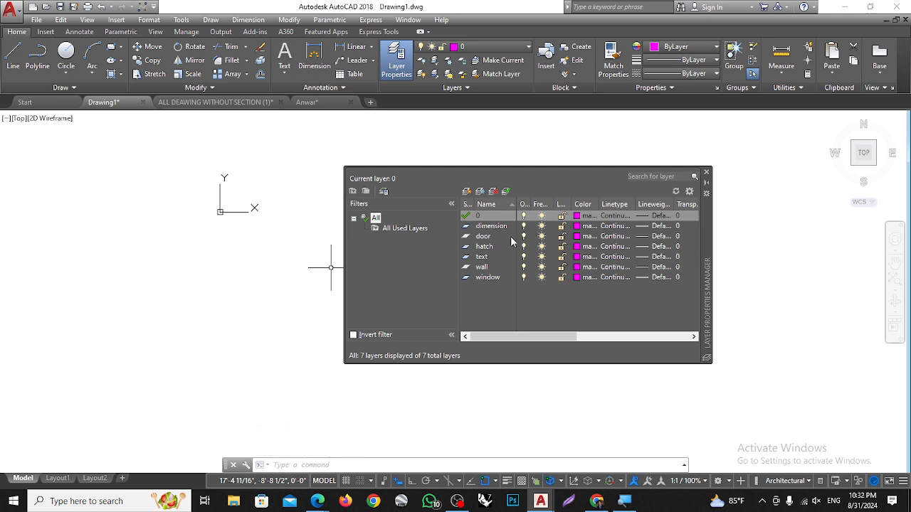
click(579, 239)
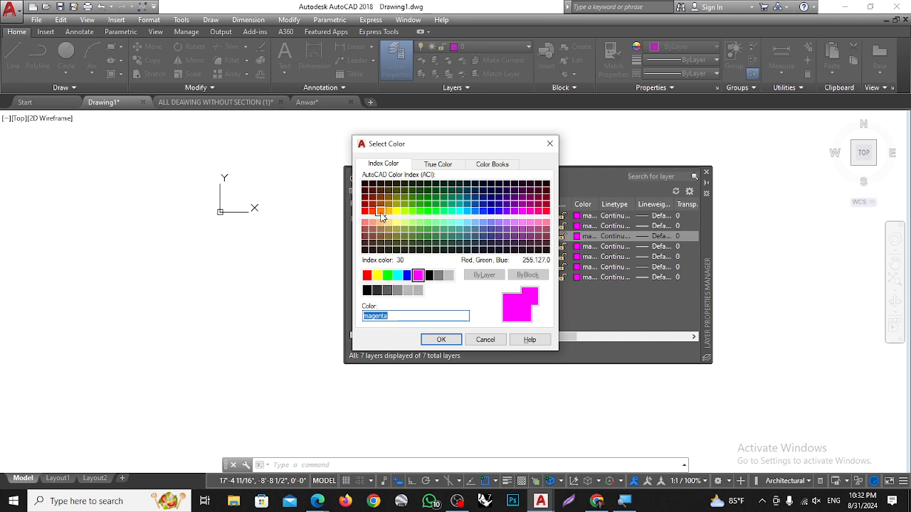
click(380, 211)
click(441, 339)
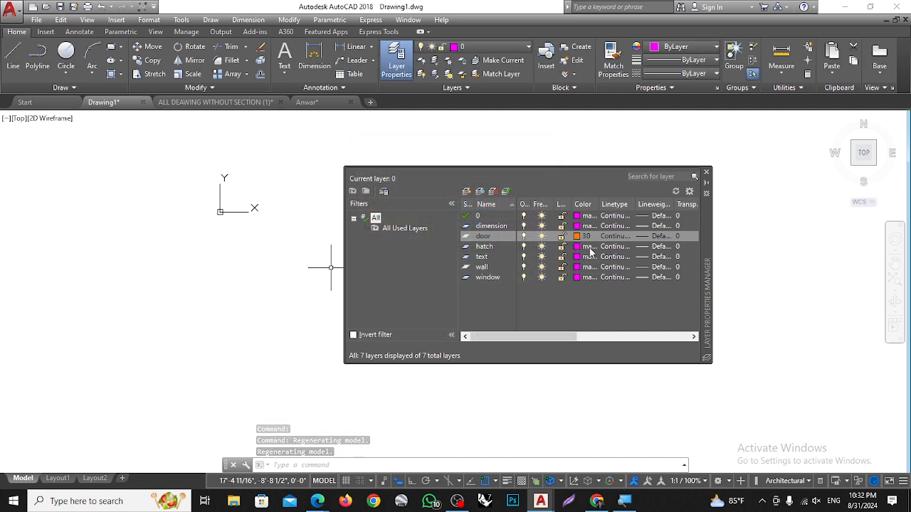
click(590, 249)
click(590, 249)
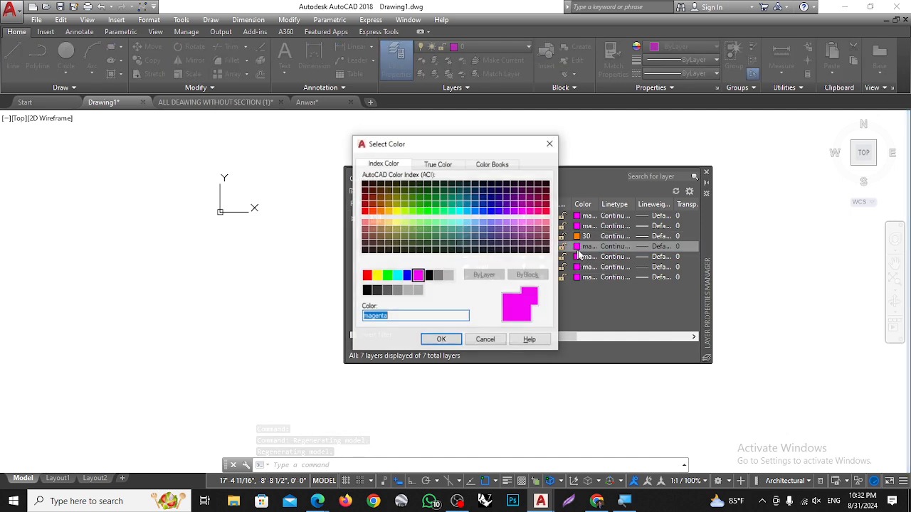
click(483, 339)
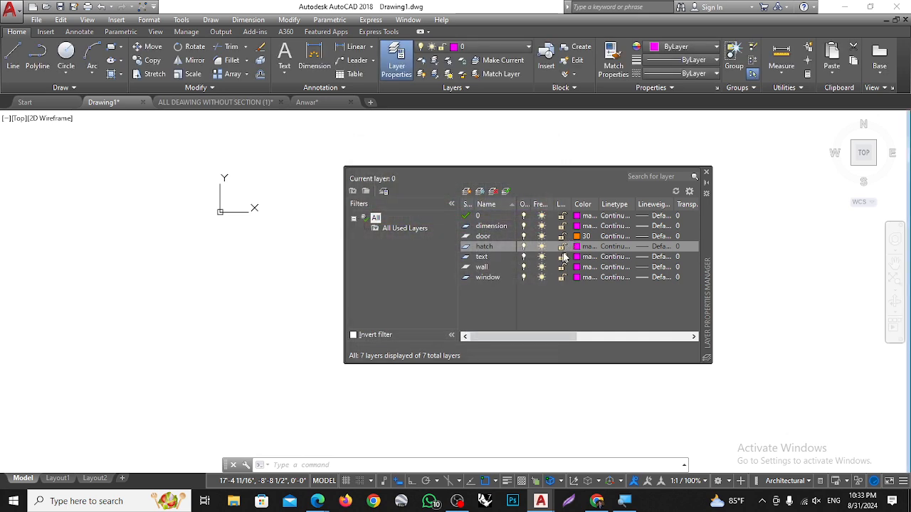
Set the text layer's color to index color 18
click(576, 258)
click(576, 257)
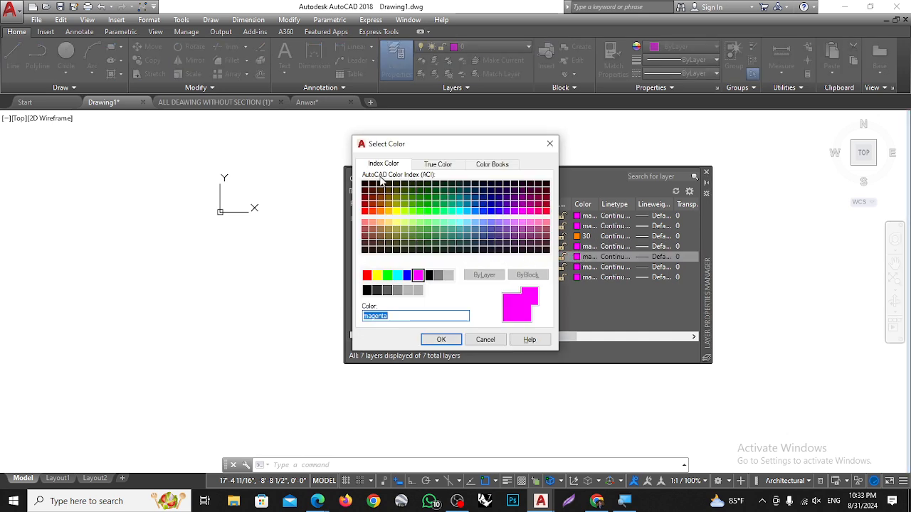
click(365, 185)
click(441, 340)
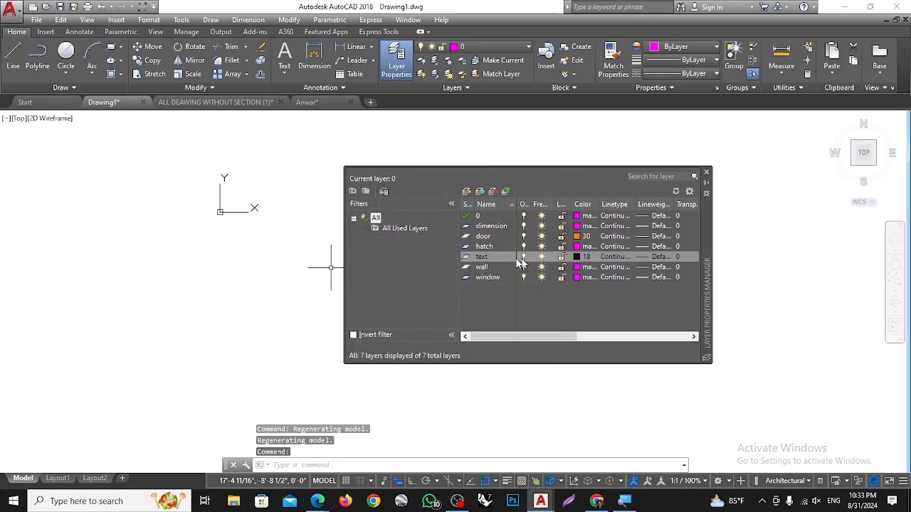
Set the wall layer's color to blue
click(576, 267)
click(576, 267)
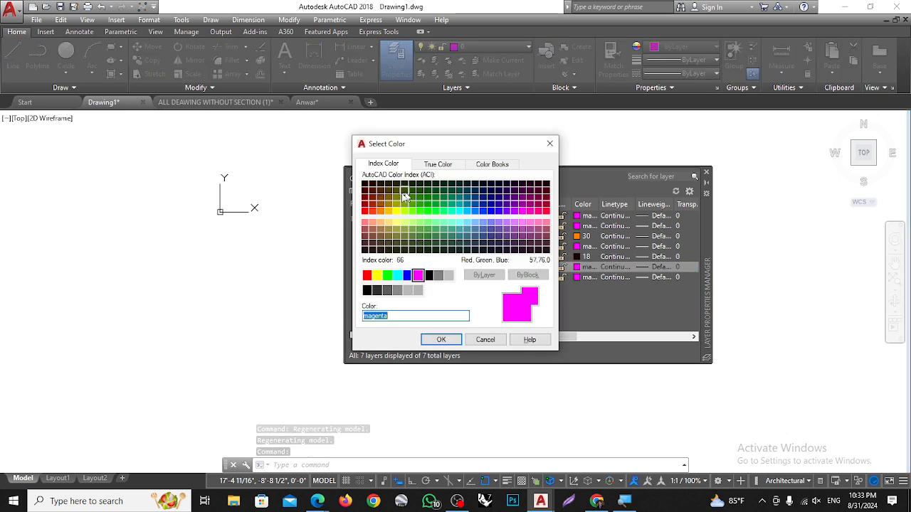
click(407, 274)
click(439, 340)
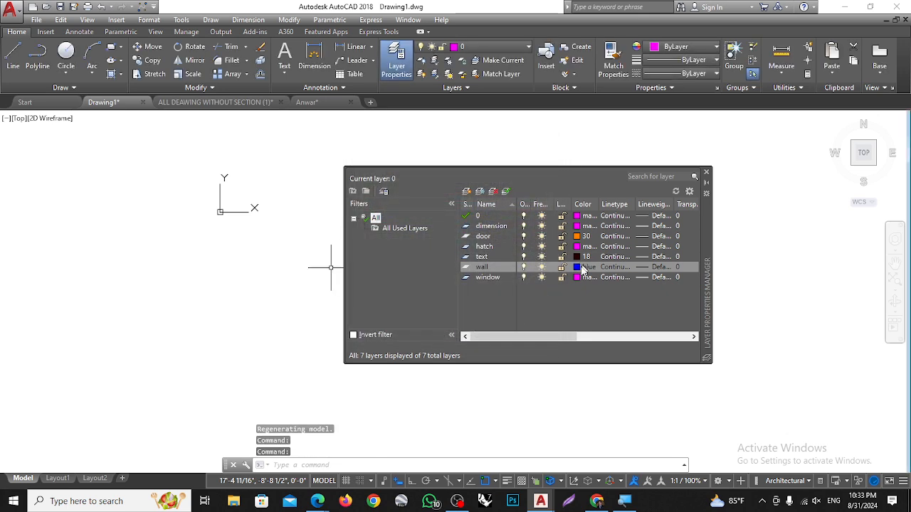
Set the window layer's color to index color 140
click(576, 277)
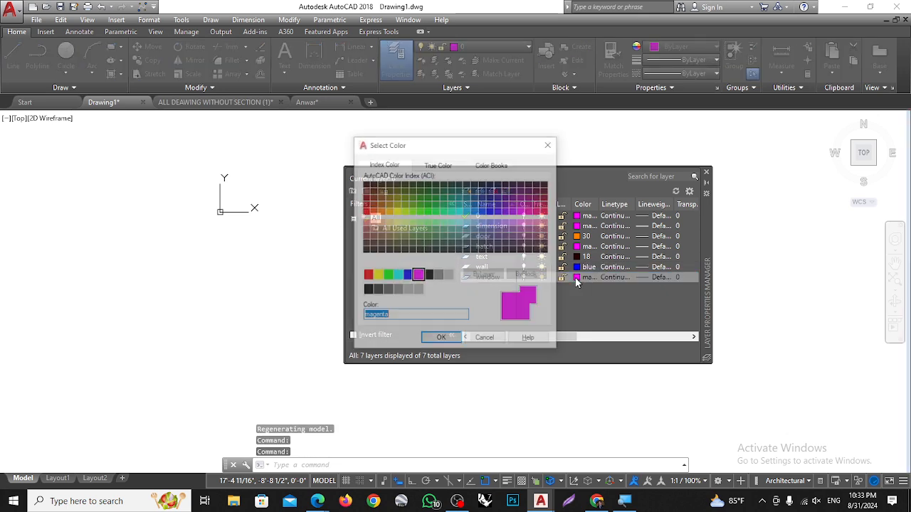
click(464, 210)
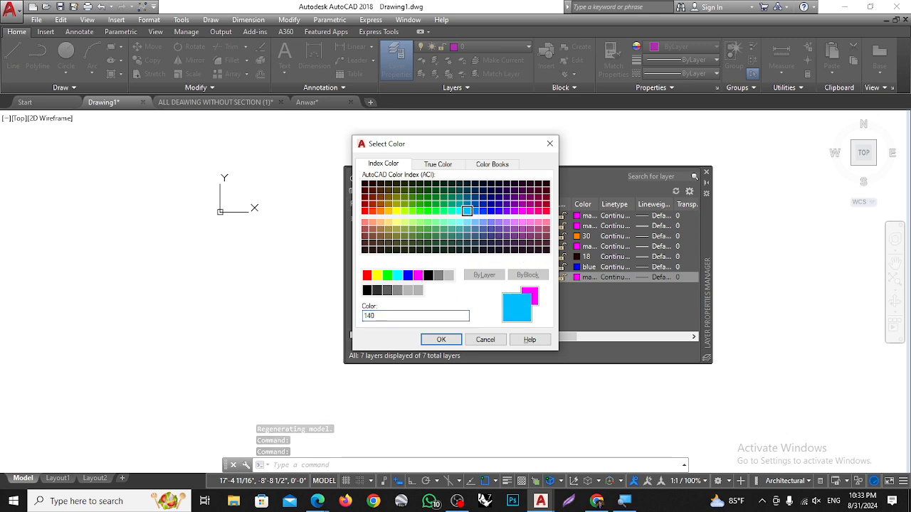
click(441, 339)
Set the wall layer's color to white
click(577, 268)
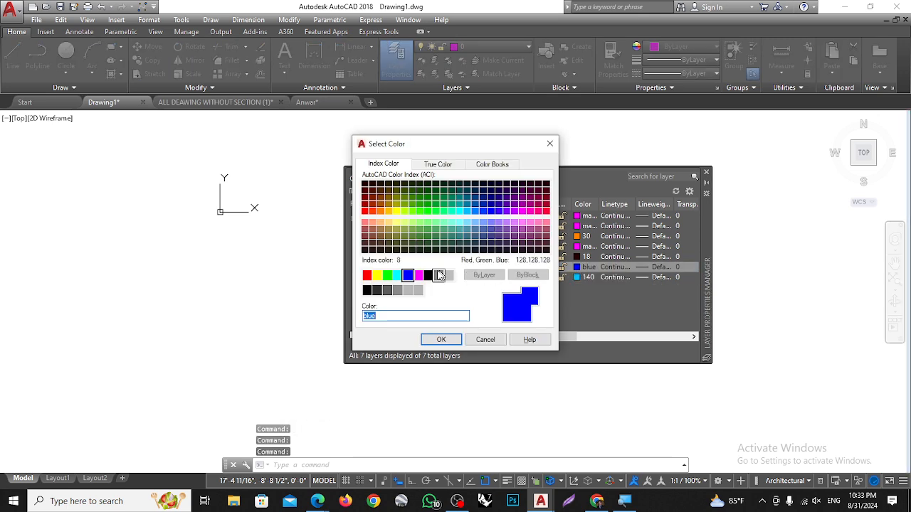
click(427, 277)
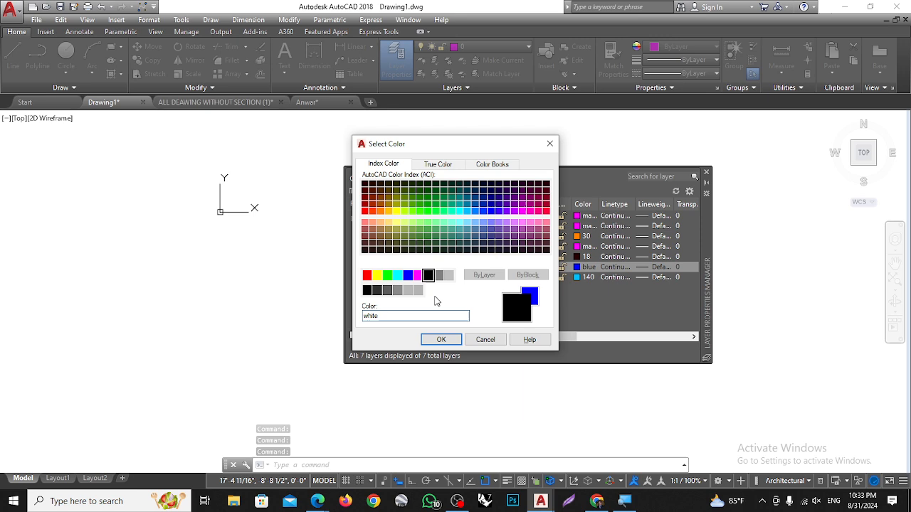
click(441, 339)
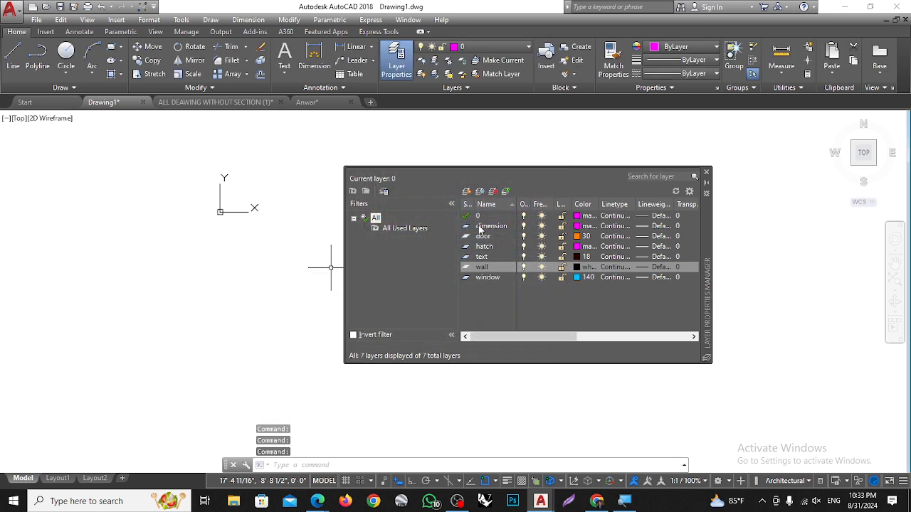
Set the dimension layer's color to index color 18
click(577, 227)
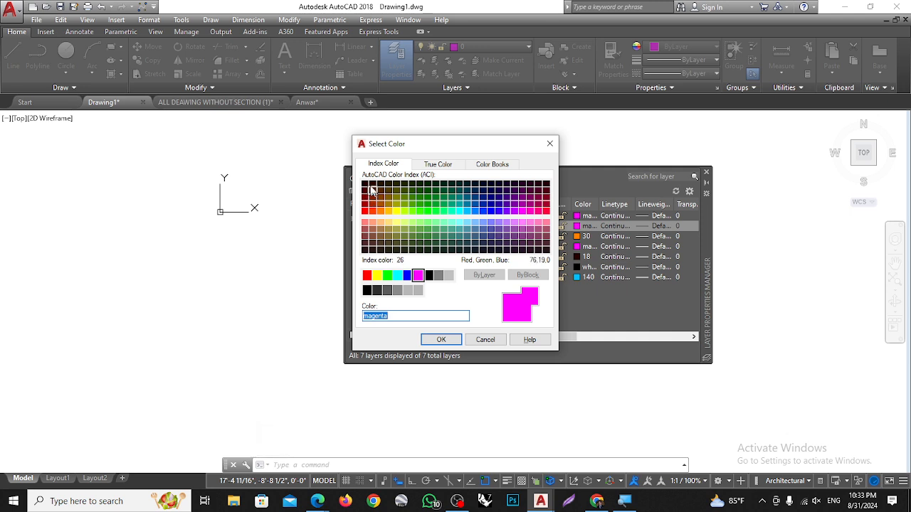
click(371, 189)
click(439, 340)
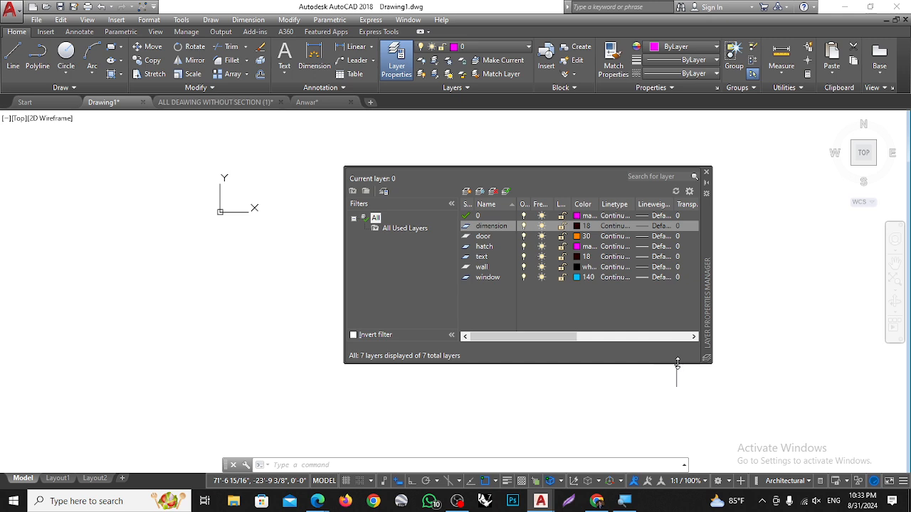
Enlarge the Layer Properties Manager in height and width until all layer columns up to Description fit
drag(677, 364, 679, 428)
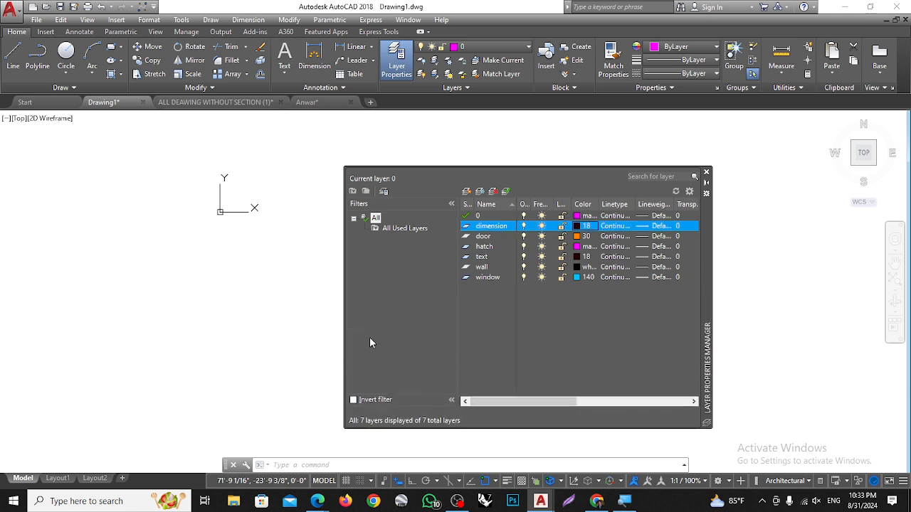
click(342, 329)
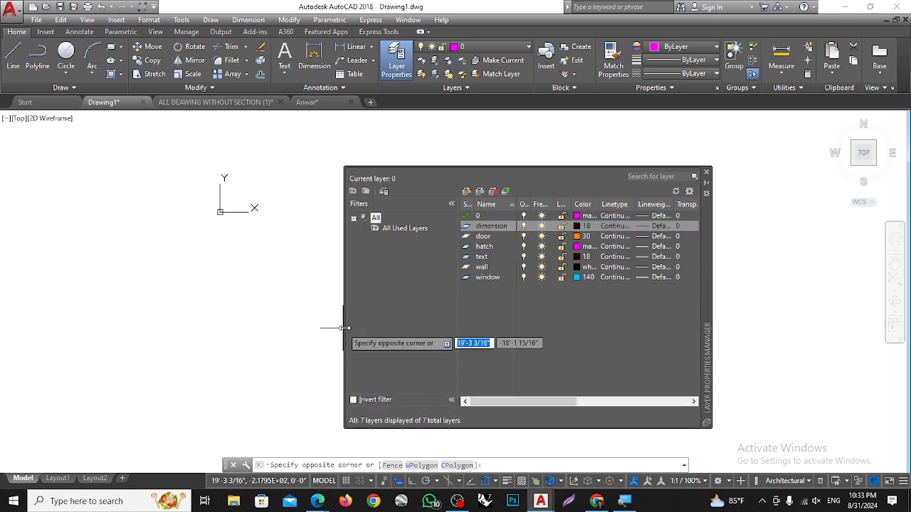
drag(344, 328, 93, 319)
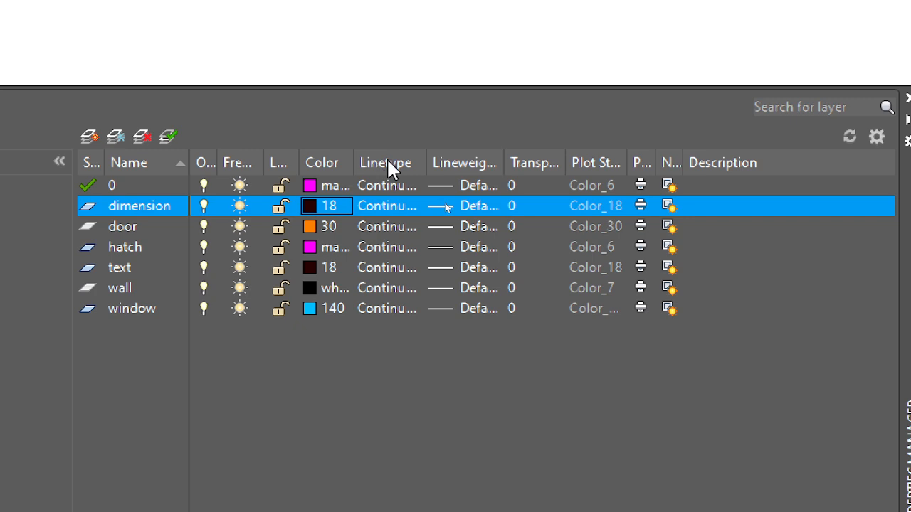
Try to open the linetype choices for layer 0 and the dimension layer
click(384, 187)
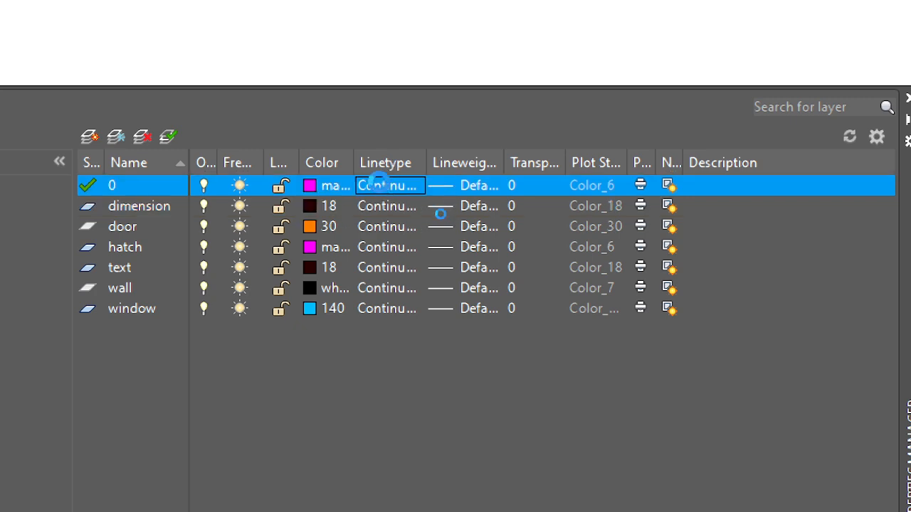
click(545, 268)
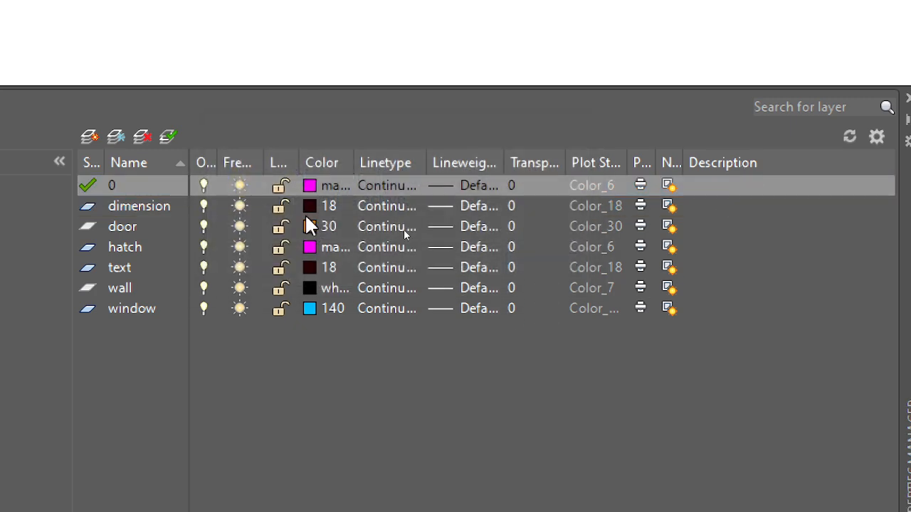
click(384, 206)
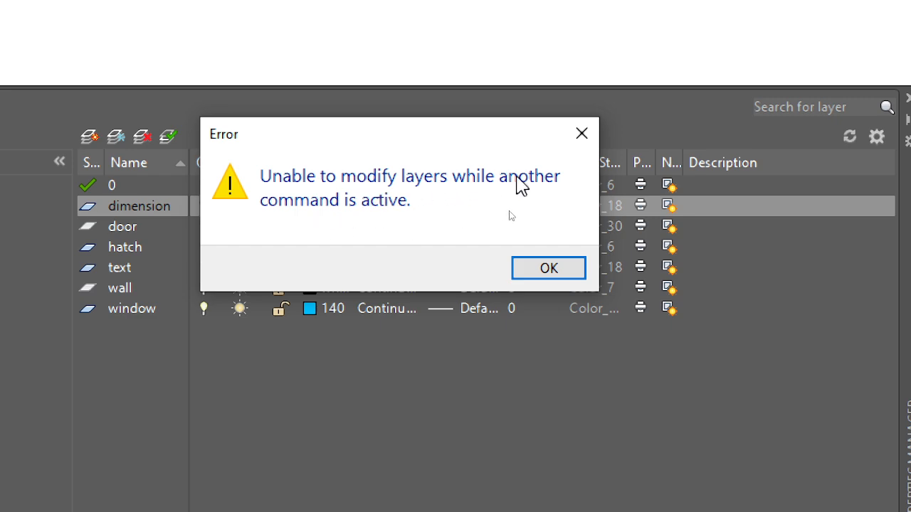
click(545, 271)
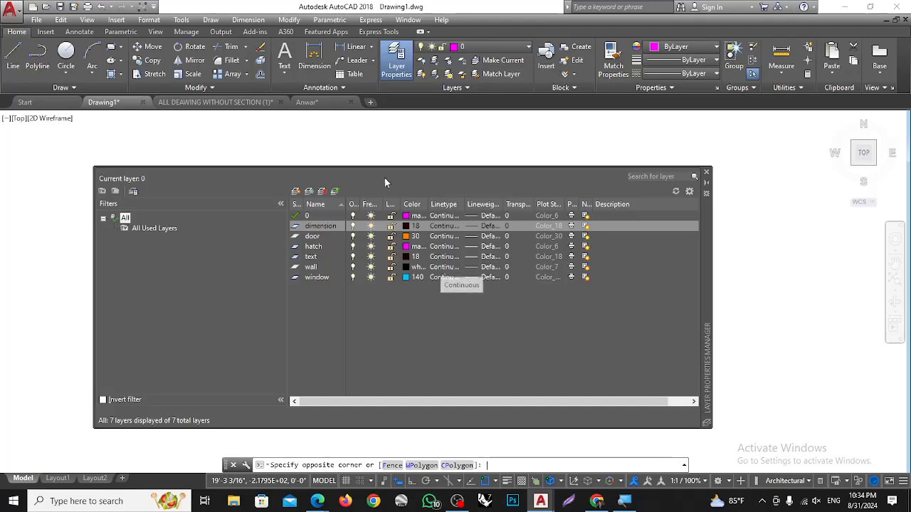
Cancel the pending selection window in the drawing and make the door layer current
double_click(313, 226)
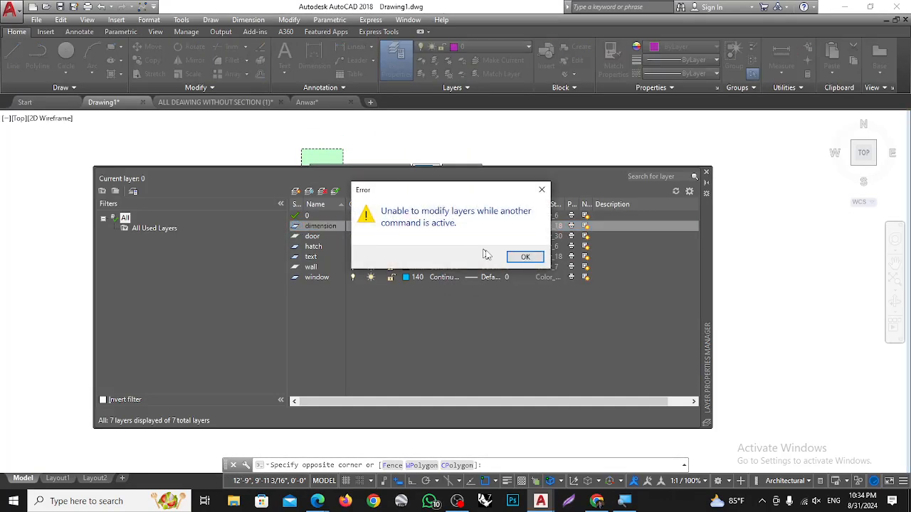
key(Escape)
key(Escape)
key(Escape)
key(Escape)
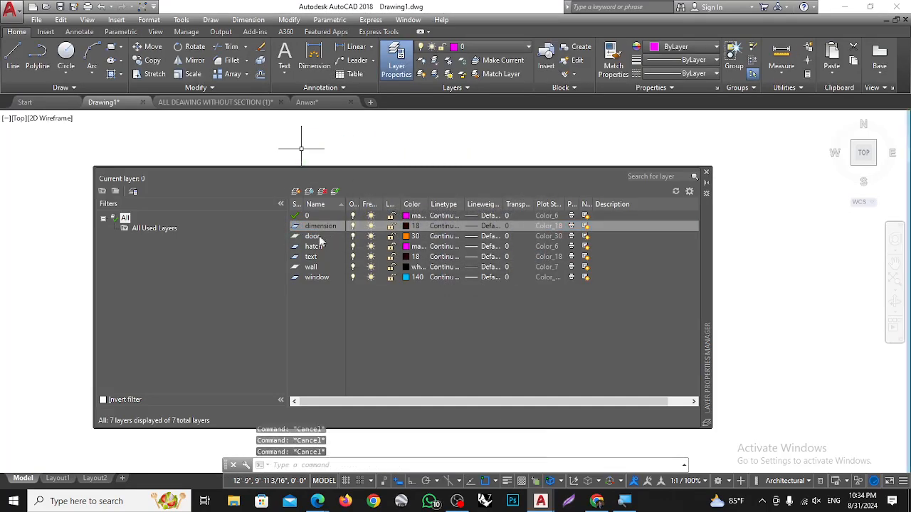
double_click(296, 237)
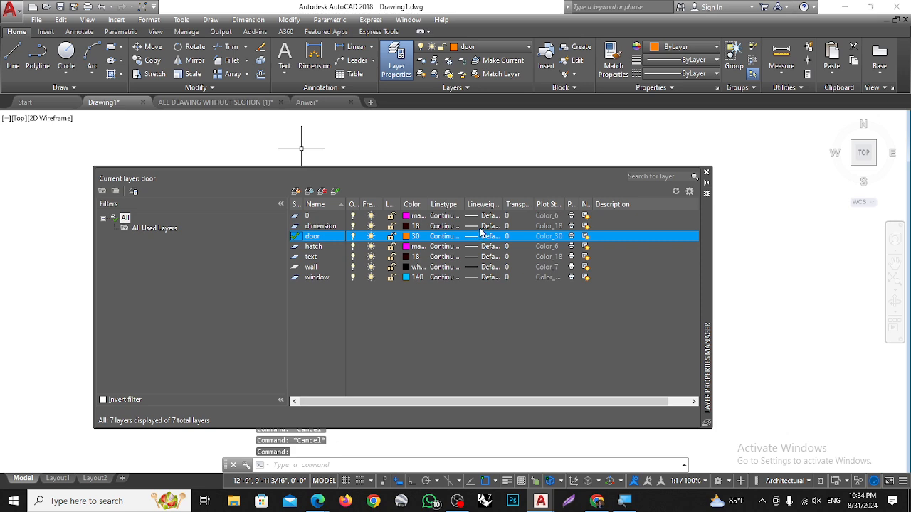
Examine the dimension layer's loaded linetypes and the linetypes available in acad.lin, leaving the linetype selection without choosing one
click(431, 226)
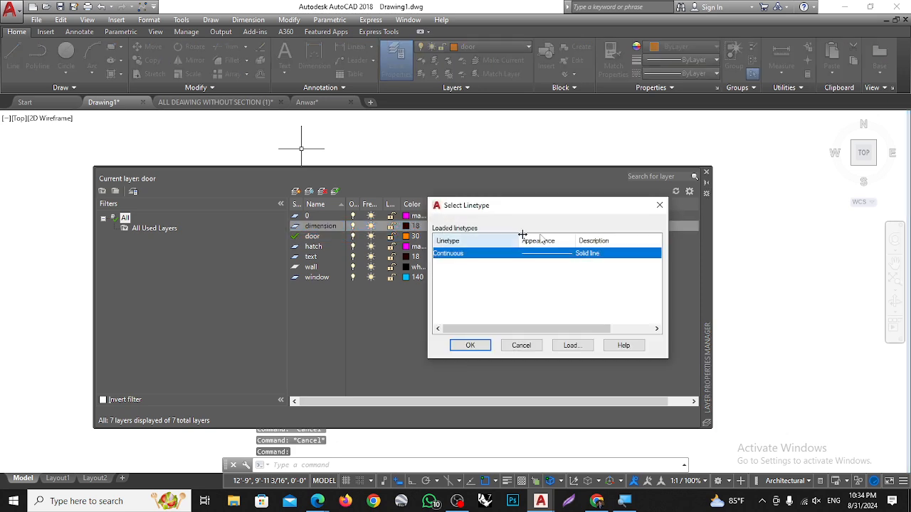
click(660, 206)
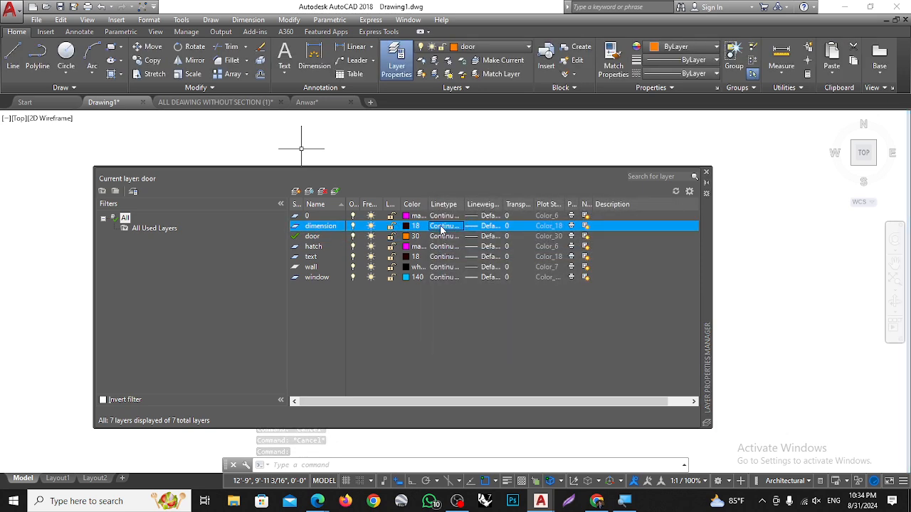
click(455, 226)
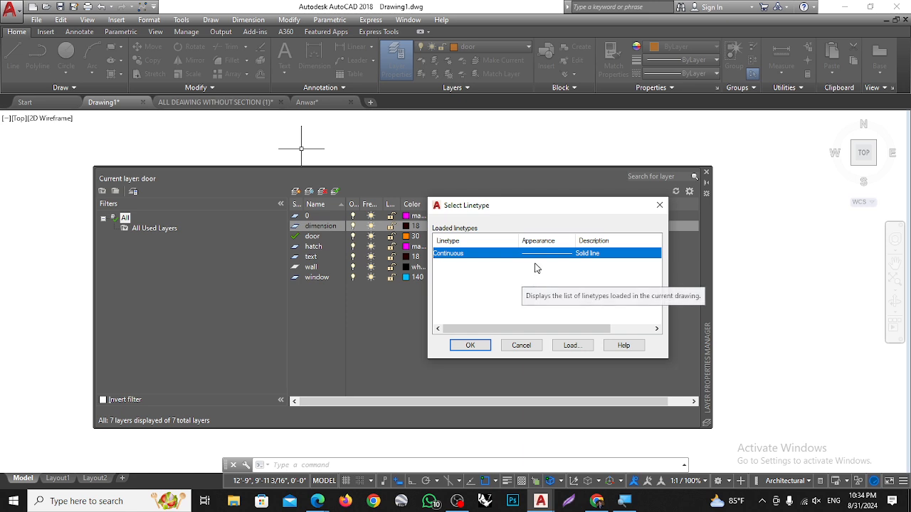
click(572, 345)
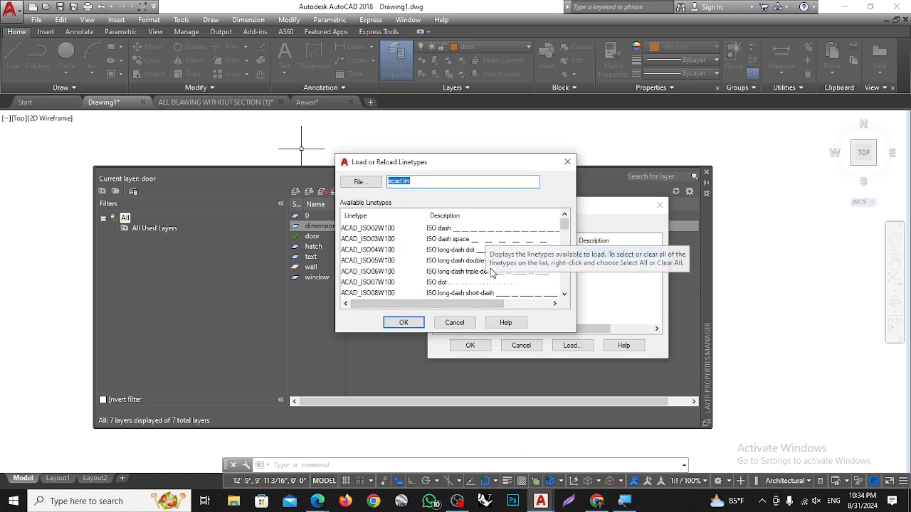
scroll(488, 249, down, 1)
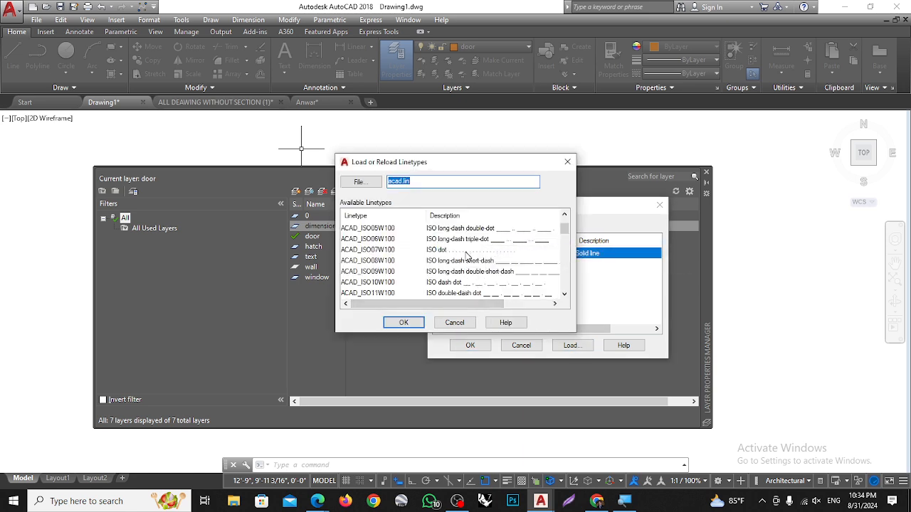
click(455, 322)
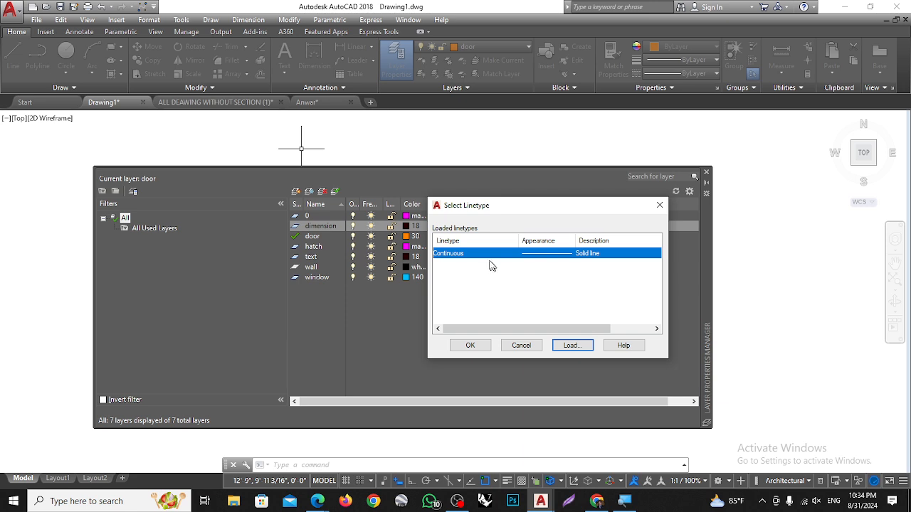
click(520, 346)
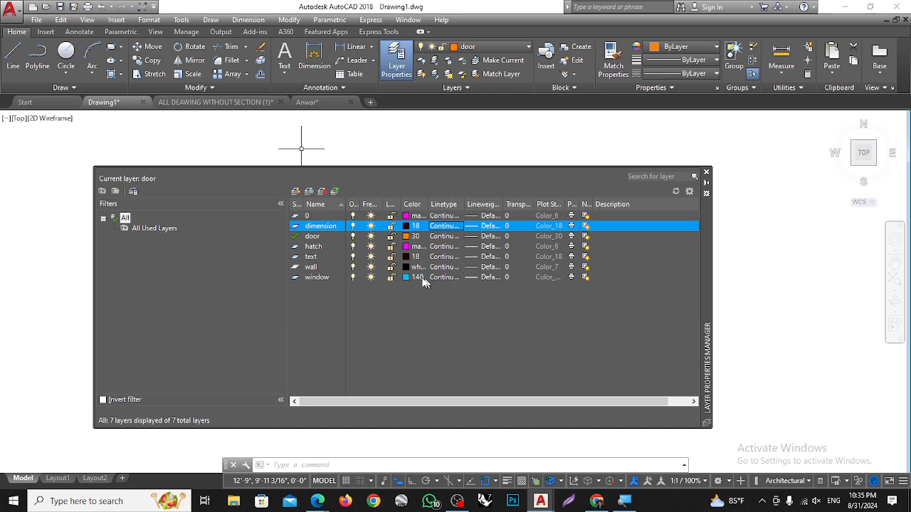
Switch to the Anwar drawing, close the layer manager and select the room's wall outline to check its lineweight
click(307, 102)
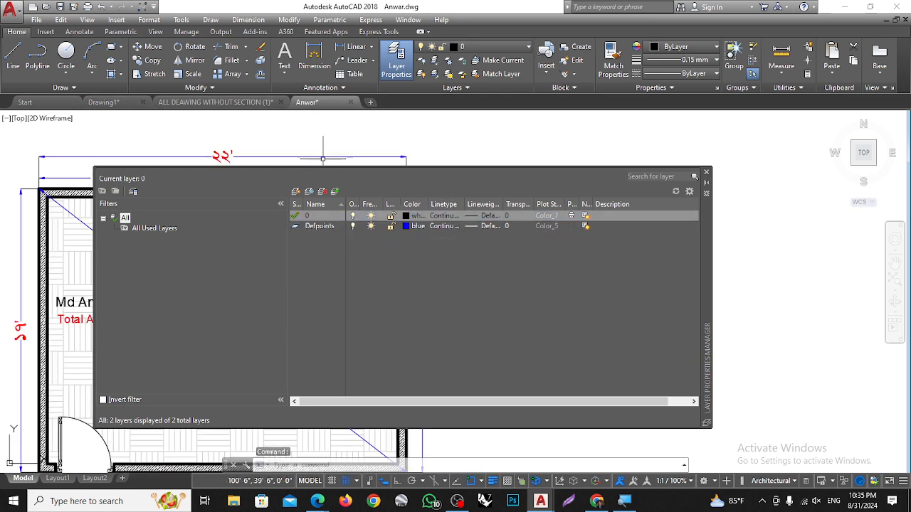
click(706, 172)
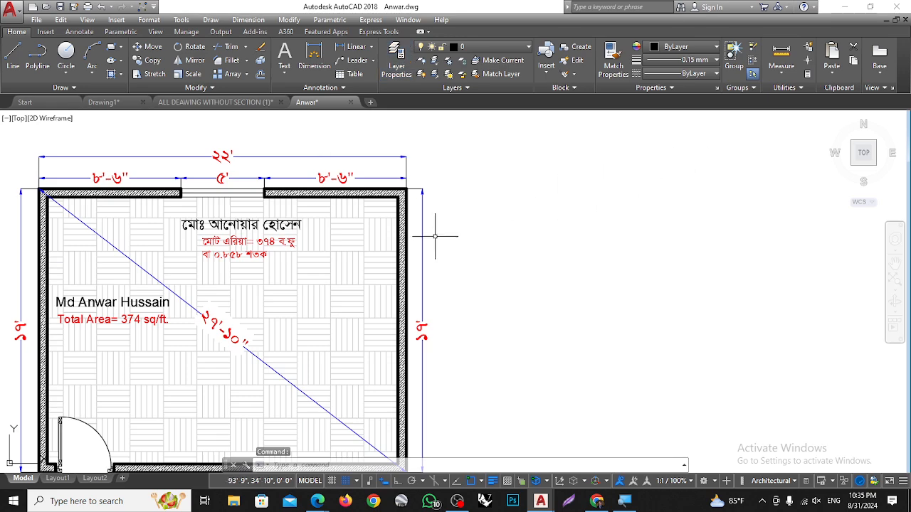
click(402, 232)
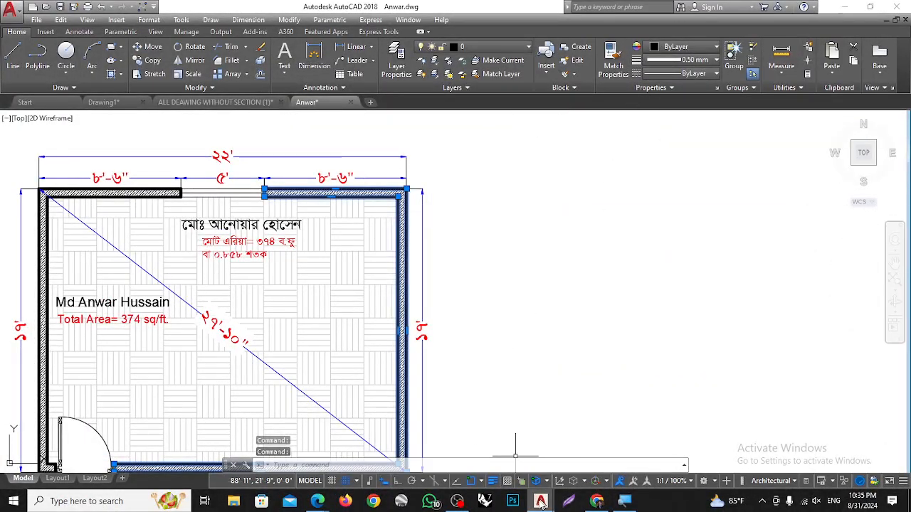
Switch to Drawing1, reopen the layer manager and set the wall layer's lineweight to 0.53 mm
click(103, 102)
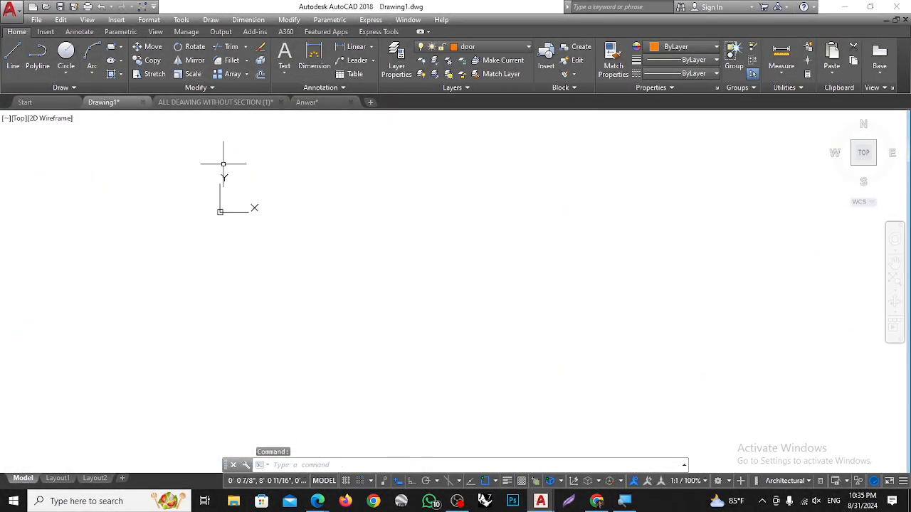
text(laye)
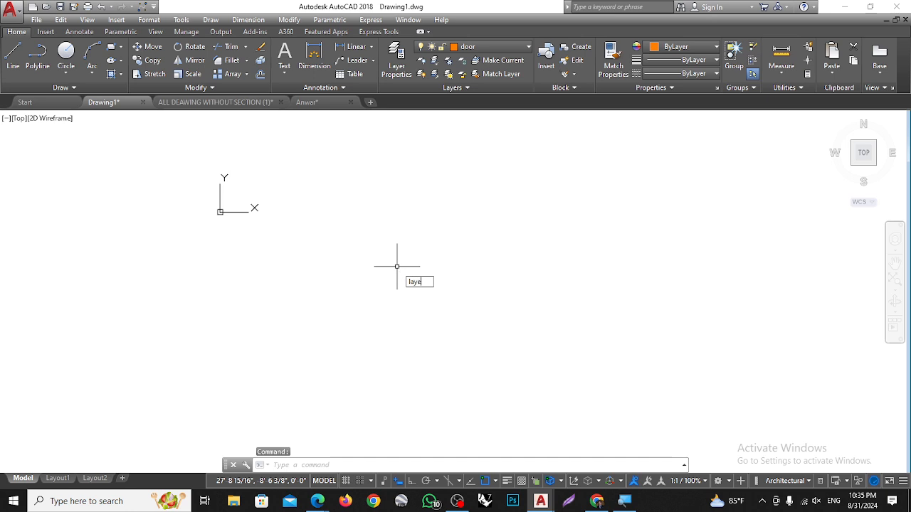
text(r)
key(Return)
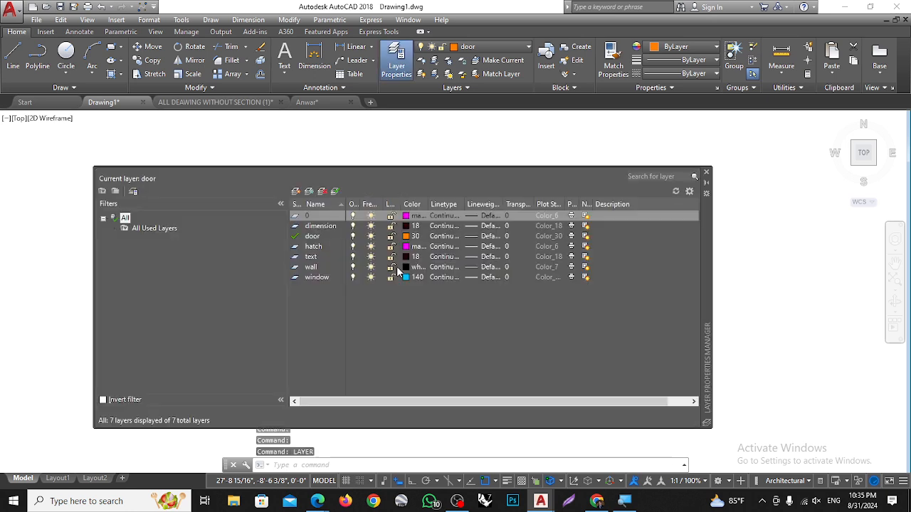
click(316, 267)
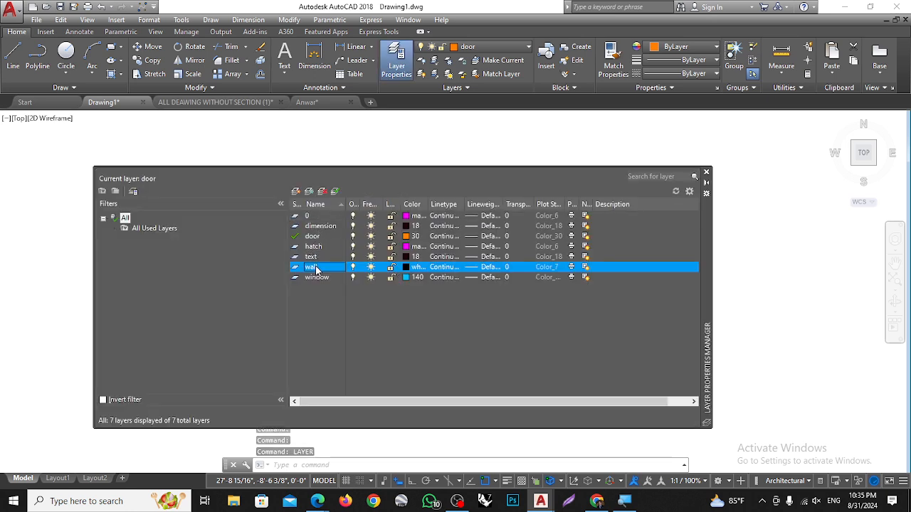
click(489, 267)
scroll(419, 245, down, 1)
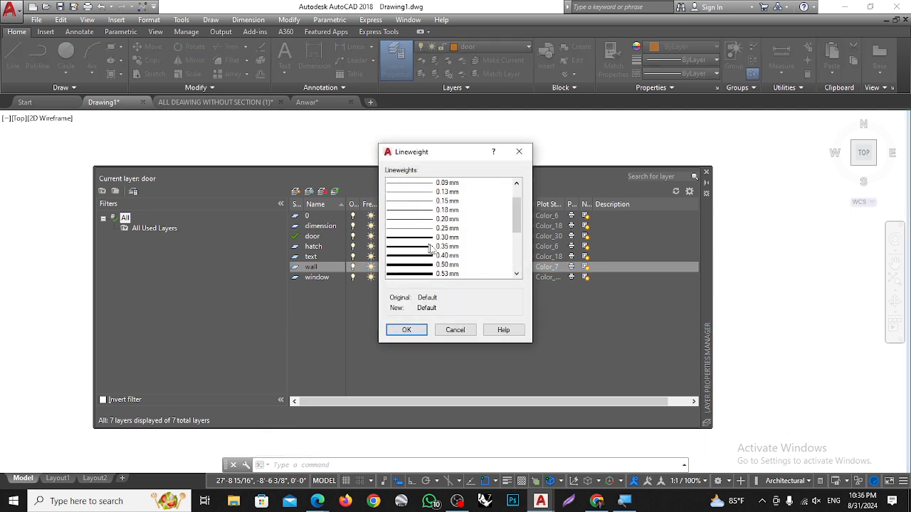
scroll(460, 227, down, 1)
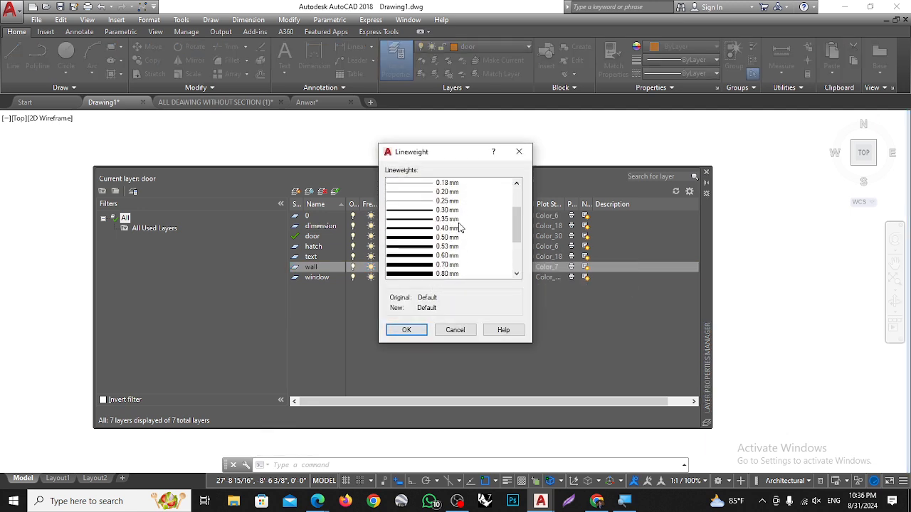
click(434, 249)
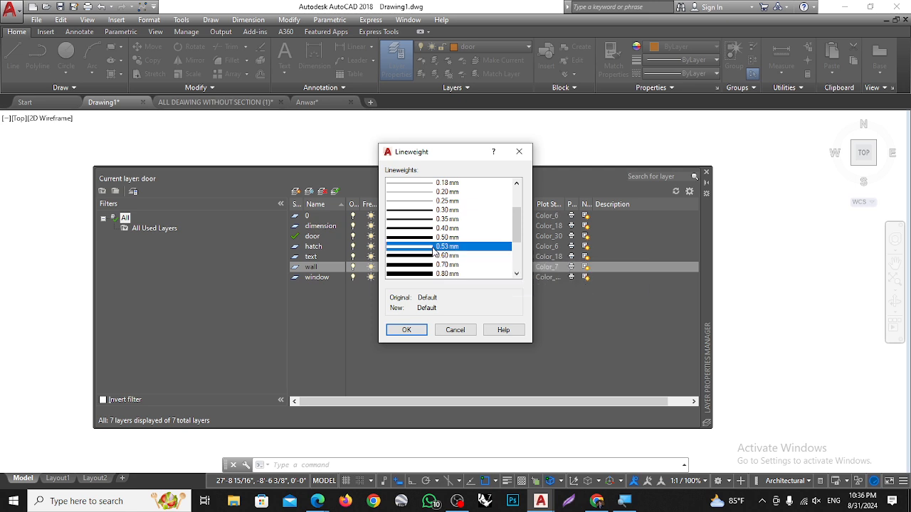
click(405, 329)
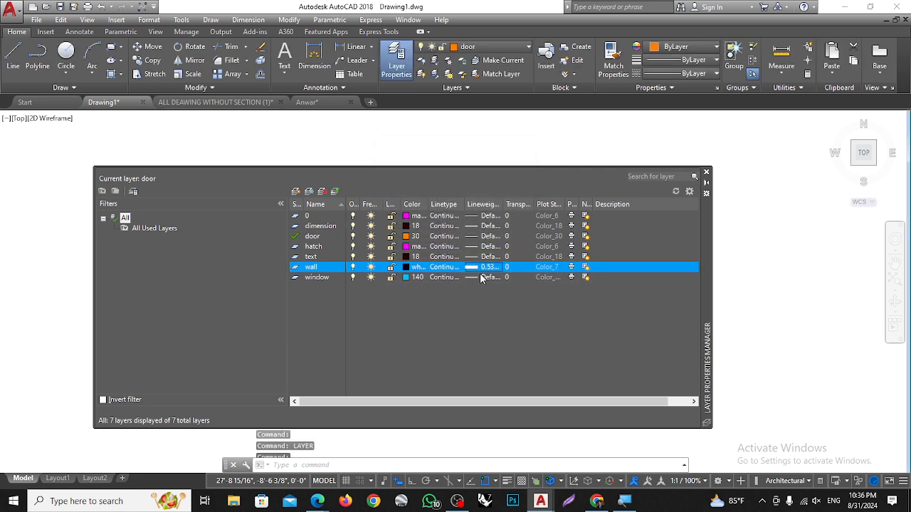
Set the window layer's lineweight to 0.18 mm
click(475, 277)
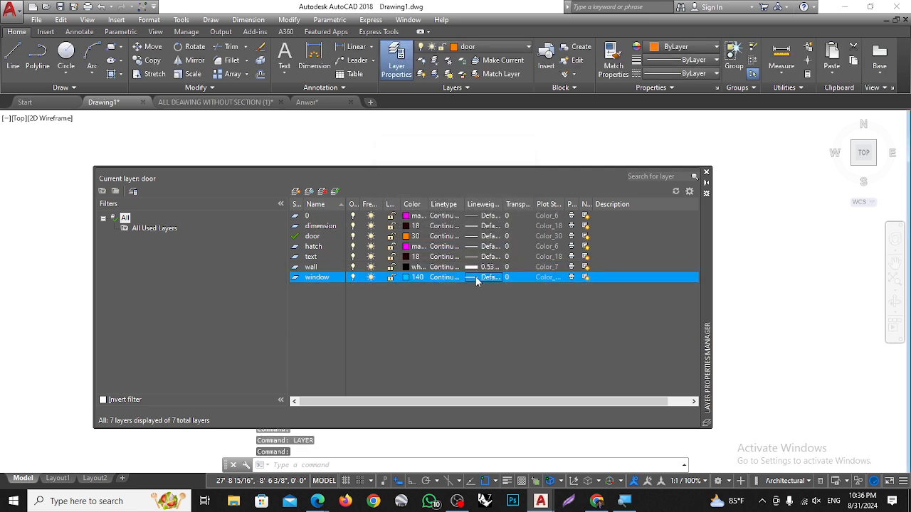
click(475, 278)
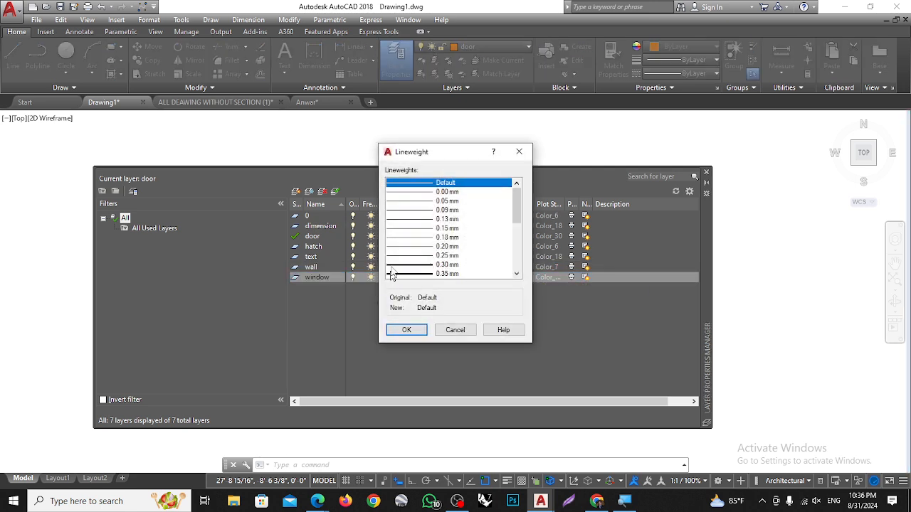
click(434, 238)
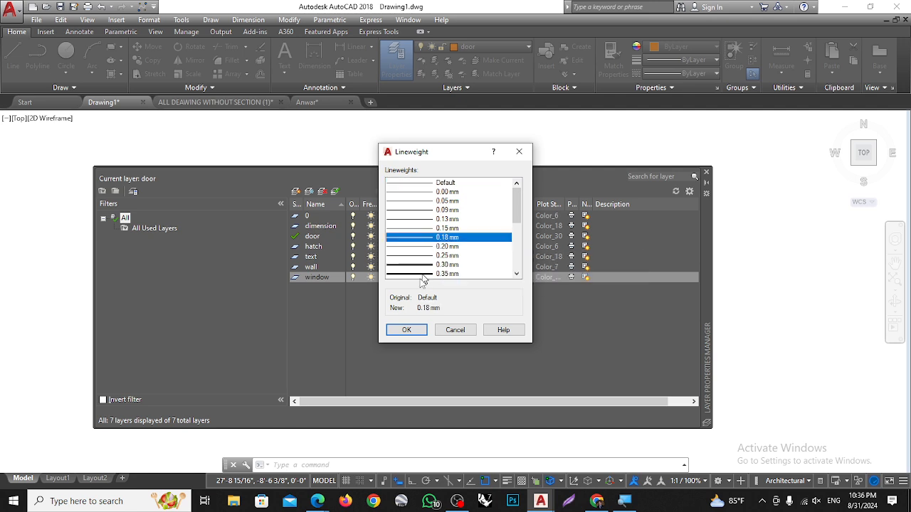
click(405, 329)
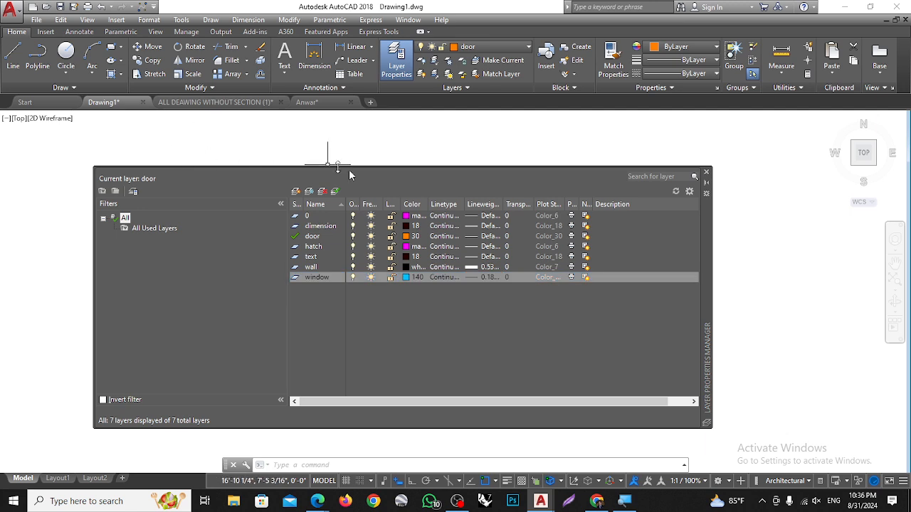
Make the wall layer current and close the layer manager
double_click(295, 269)
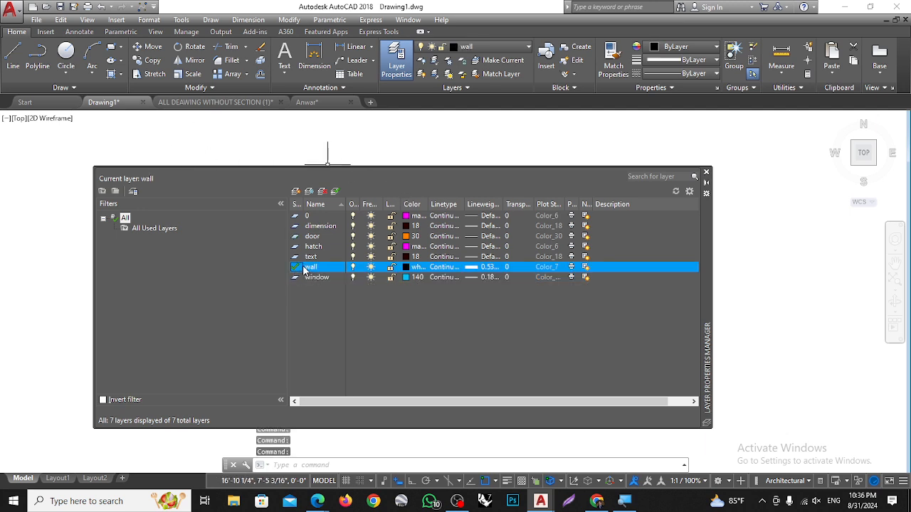
click(706, 172)
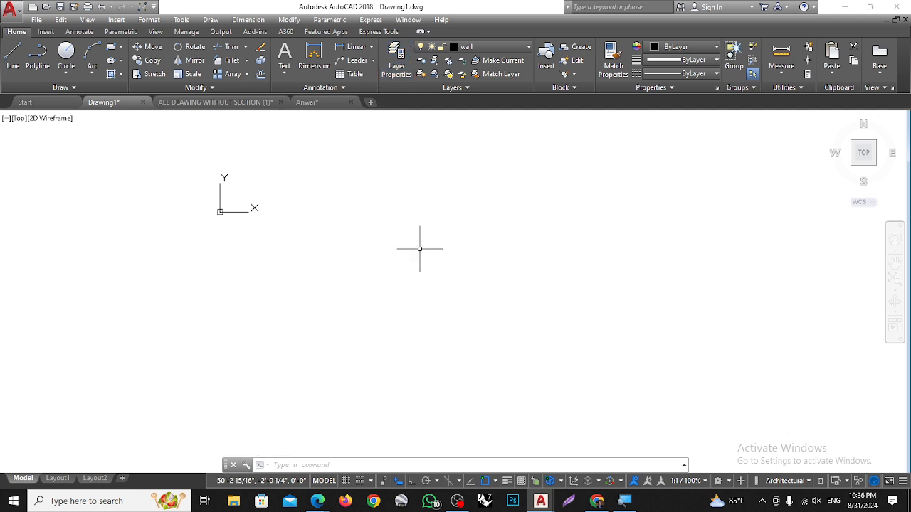
text(la)
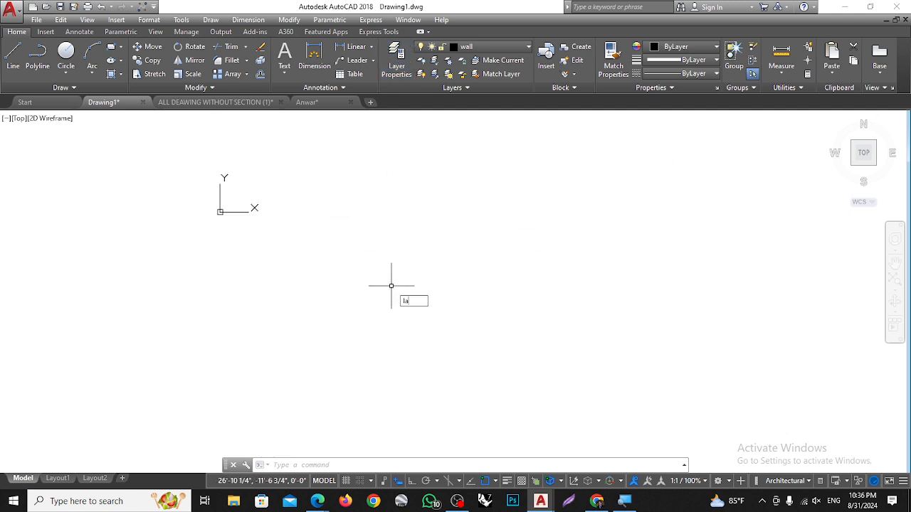
key(Return)
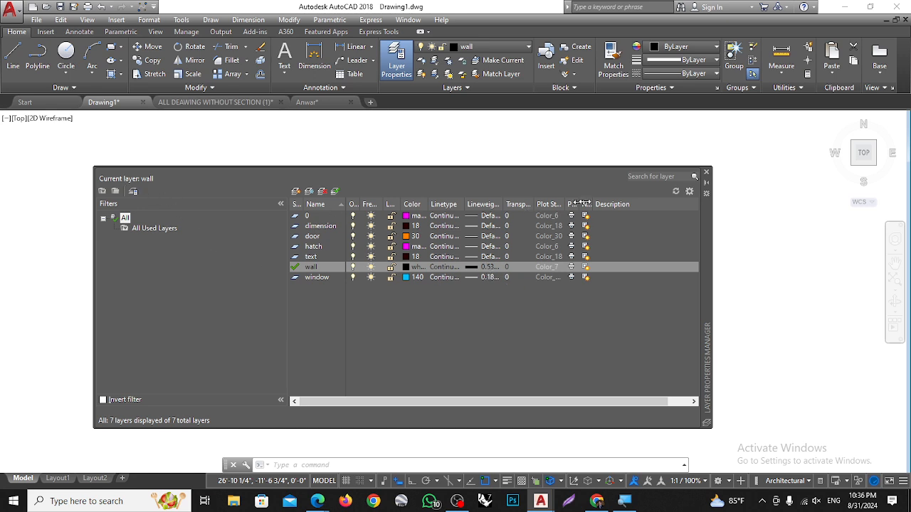
click(706, 173)
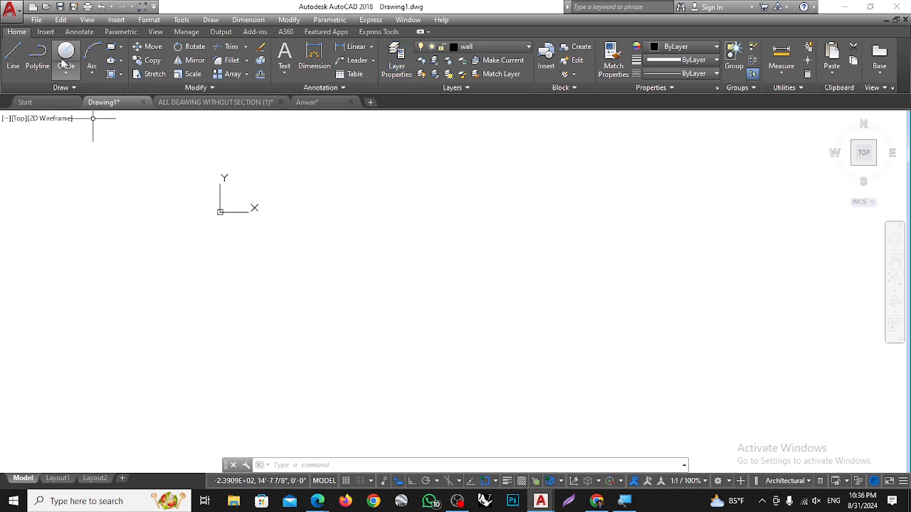
Draw a rectangle 20' long and 15' wide on the wall layer, with lineweight display turned on
click(112, 47)
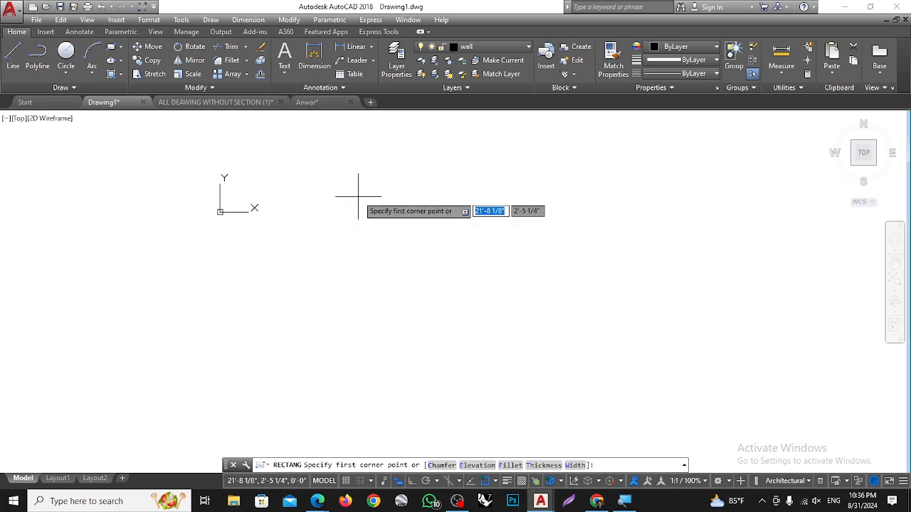
click(358, 196)
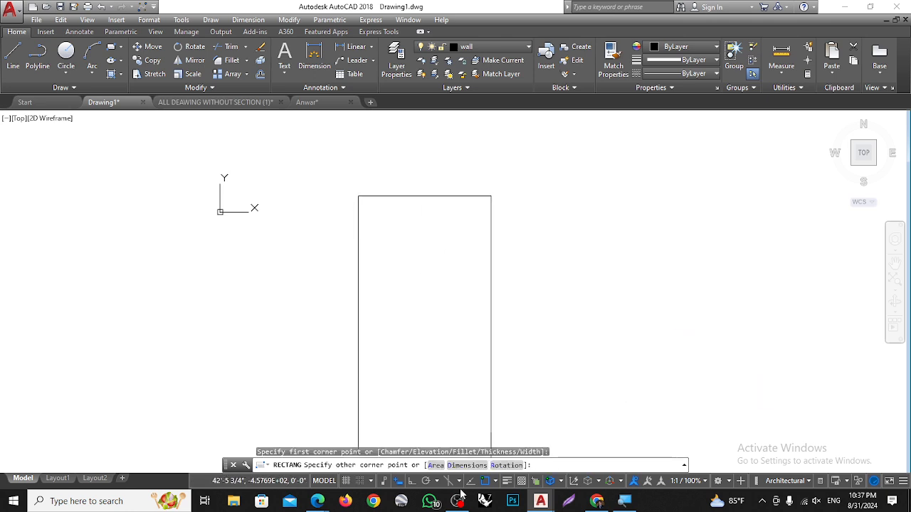
click(506, 481)
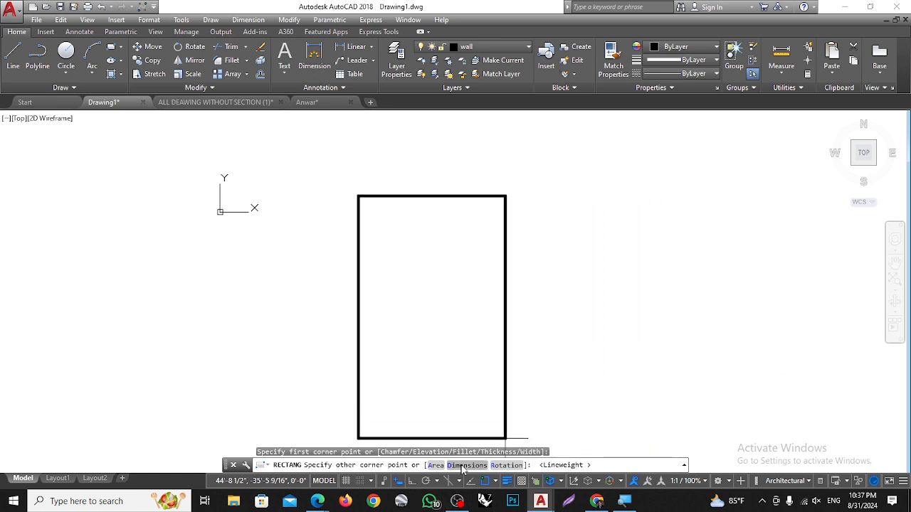
click(463, 467)
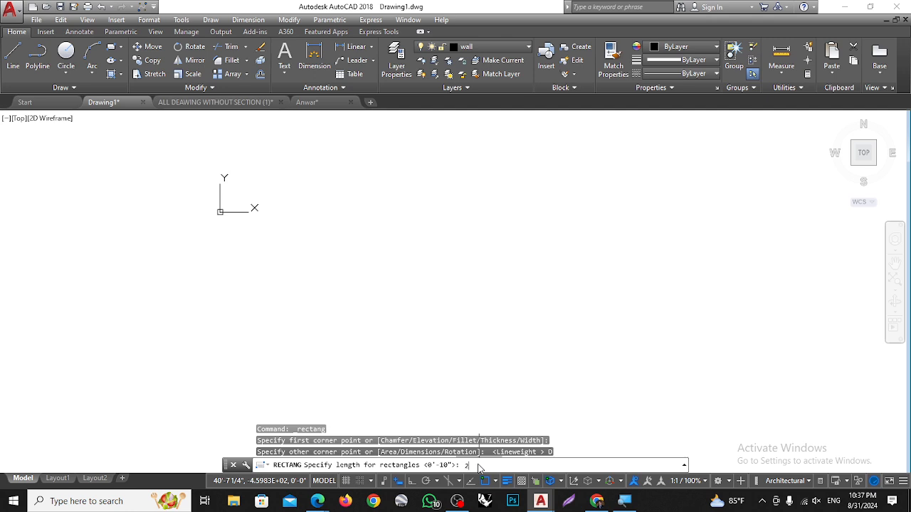
text(20')
key(Return)
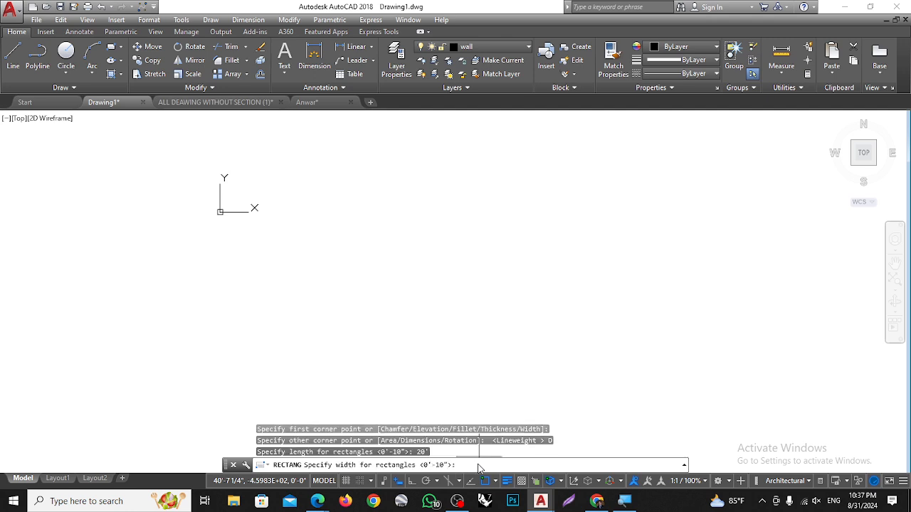
text(15')
key(Return)
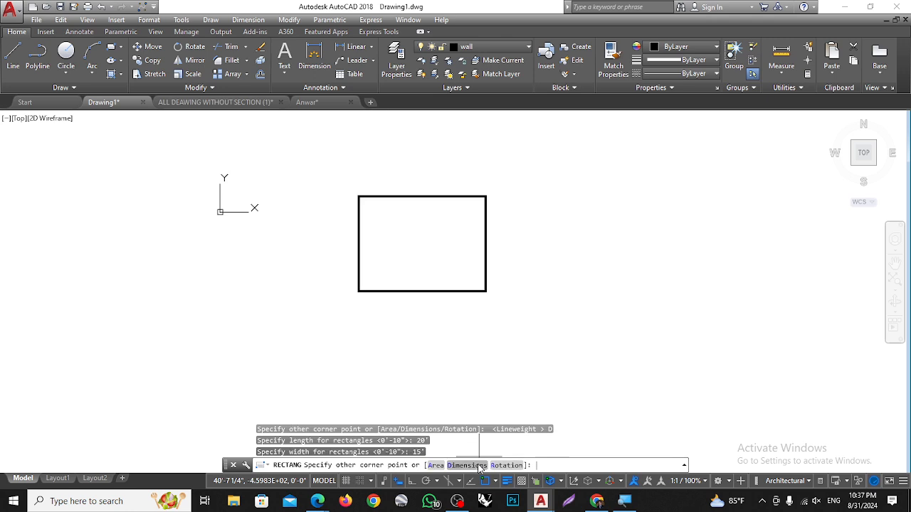
click(547, 299)
key(Return)
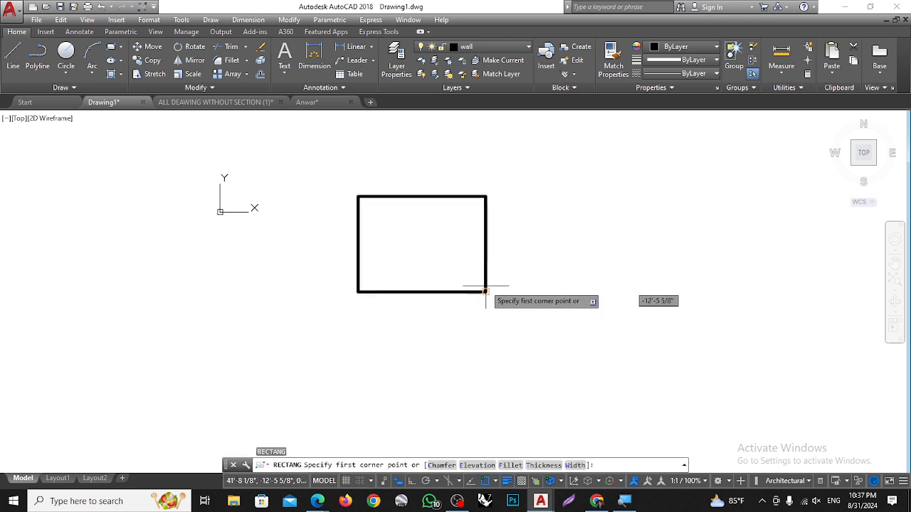
scroll(428, 231, up, 2)
key(Escape)
text(OFFSET)
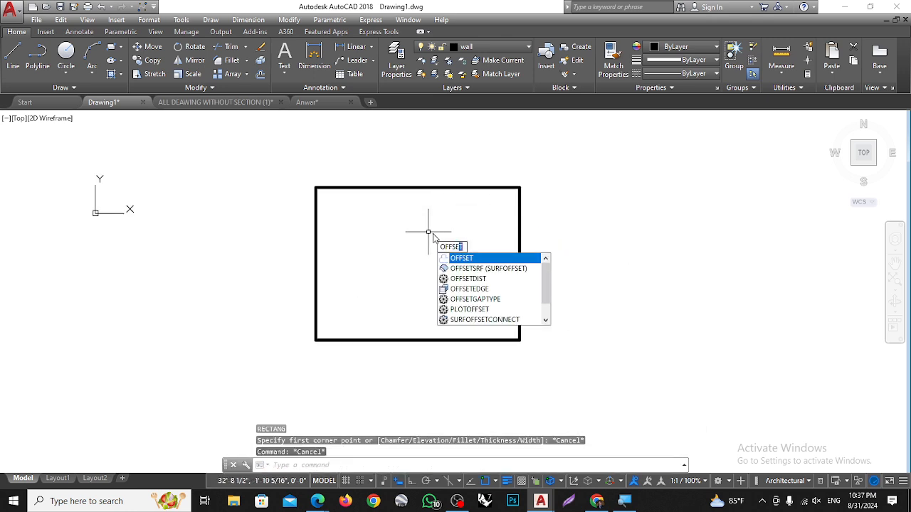
key(Return)
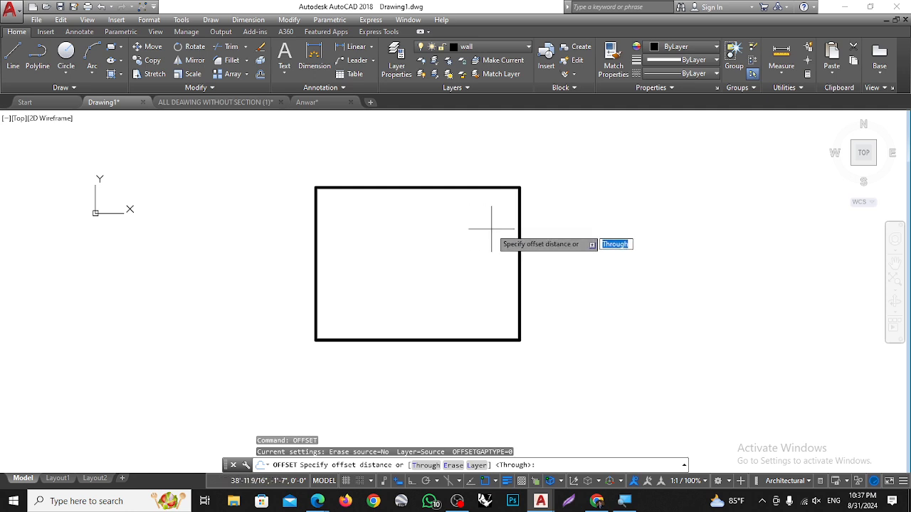
key(Escape)
key(Escape)
key(Escape)
Offset the wall rectangle by a distance of 6 inches
text(o)
key(Return)
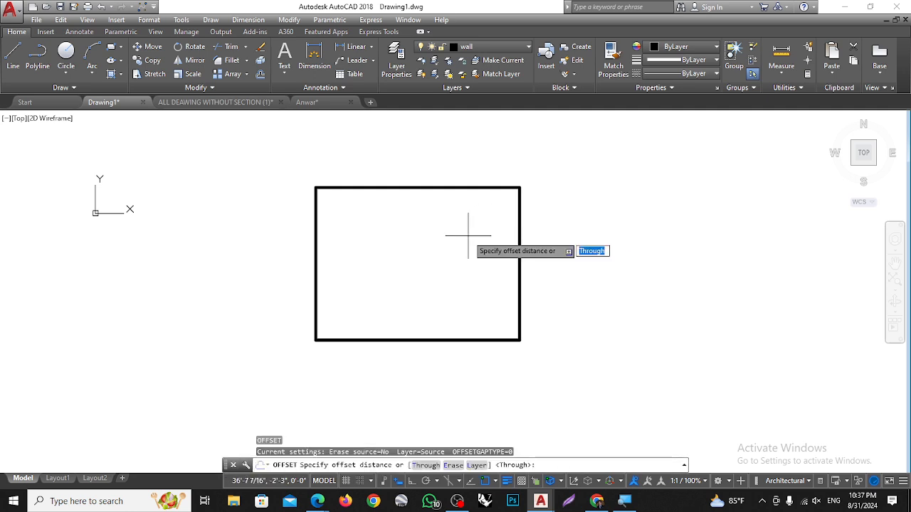
text(6)
key(Return)
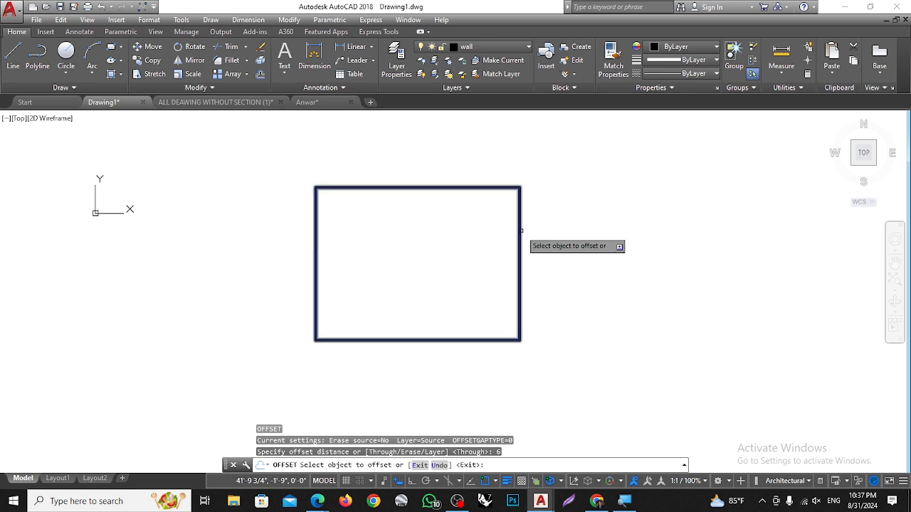
Offset the room rectangle 6 inches outward to form the double-line wall
click(521, 230)
click(573, 237)
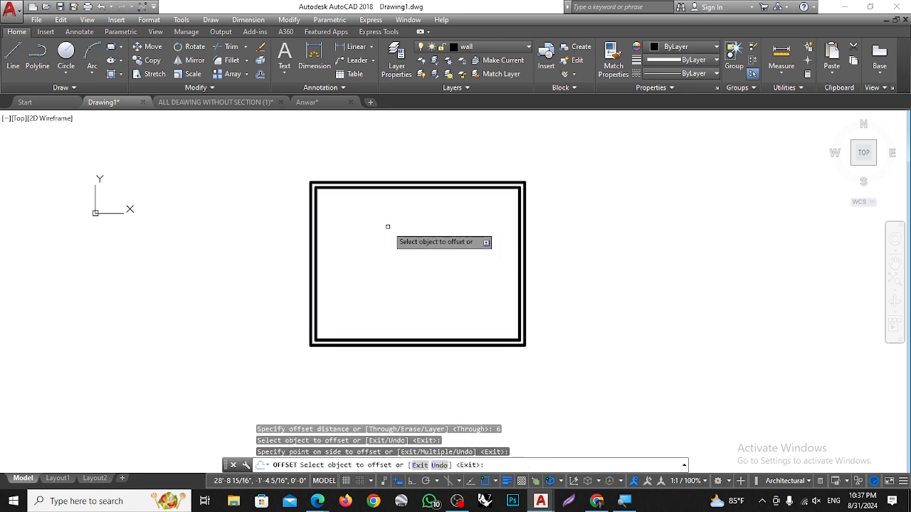
key(Escape)
With Ortho on, draw a vertical line from the midpoint of the upper wall's outer edge down into the room
scroll(372, 170, up, 4)
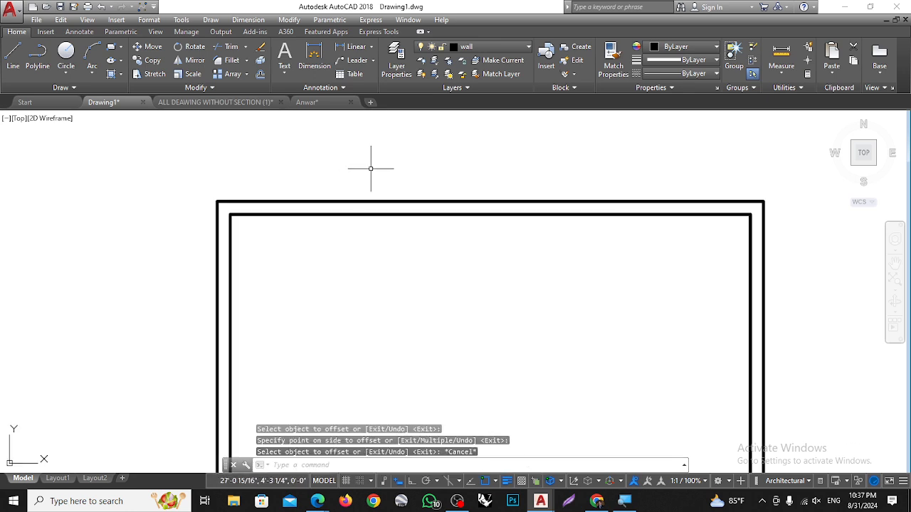
click(13, 41)
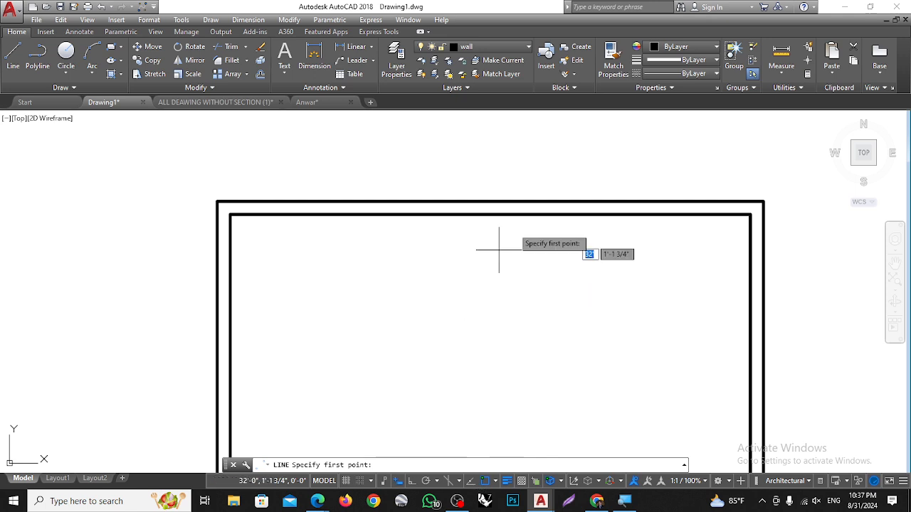
click(496, 481)
click(490, 164)
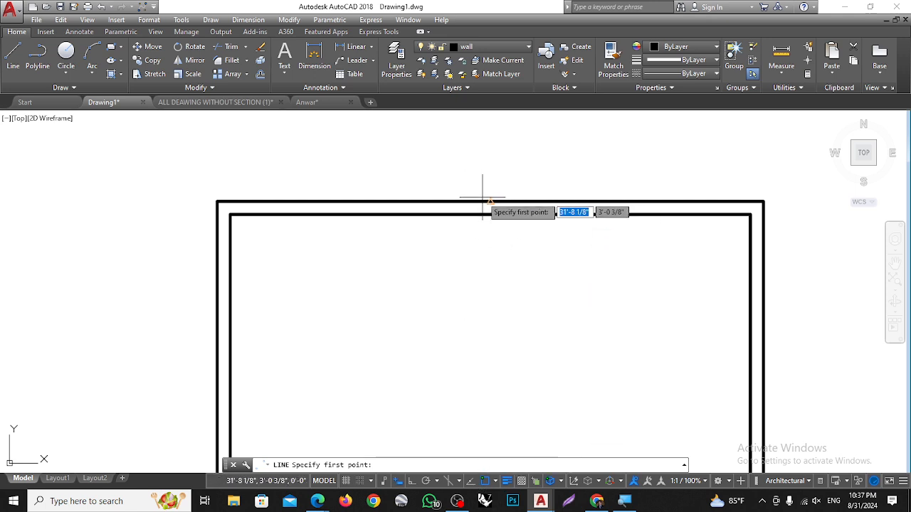
click(490, 202)
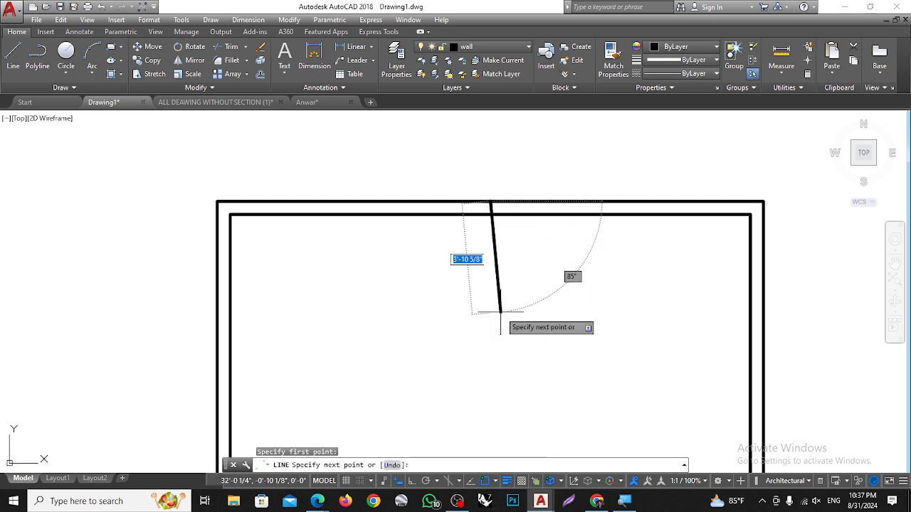
click(414, 482)
scroll(467, 248, down, 4)
scroll(472, 313, up, 2)
click(474, 328)
key(Escape)
key(Escape)
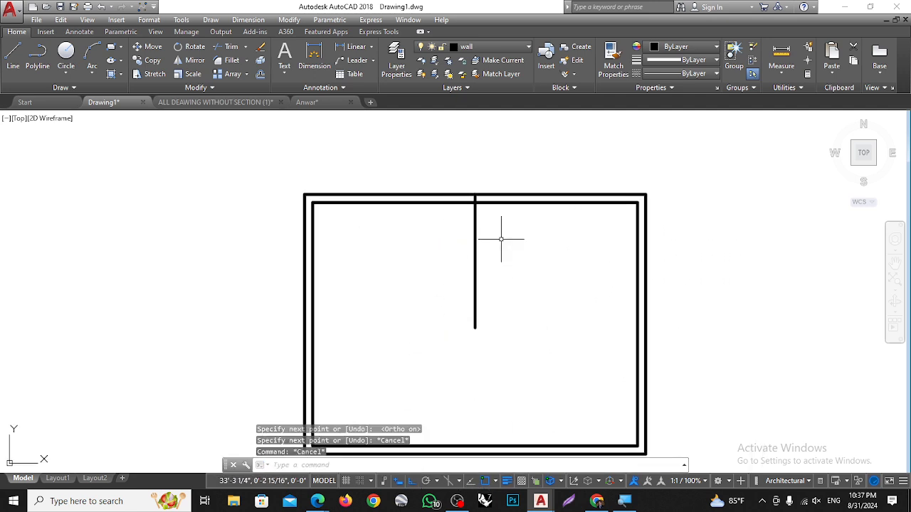
Offset the vertical center line 3' to both sides to mark the window opening in the upper wall
text(o)
key(Return)
text(3)
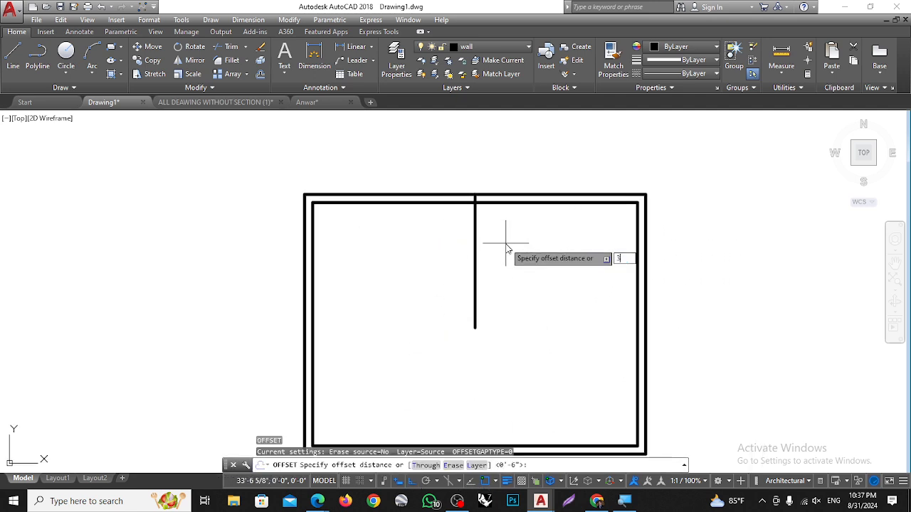
text(')
key(Return)
click(476, 228)
click(425, 224)
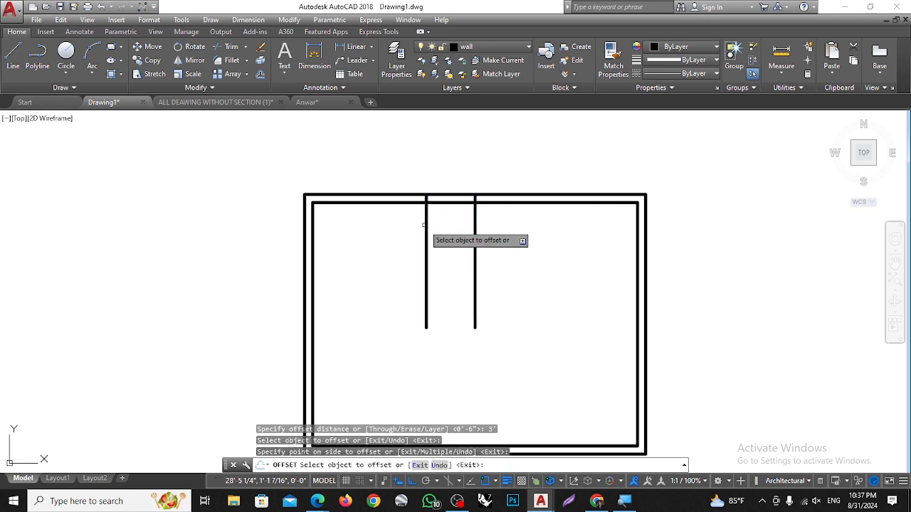
click(475, 249)
click(517, 249)
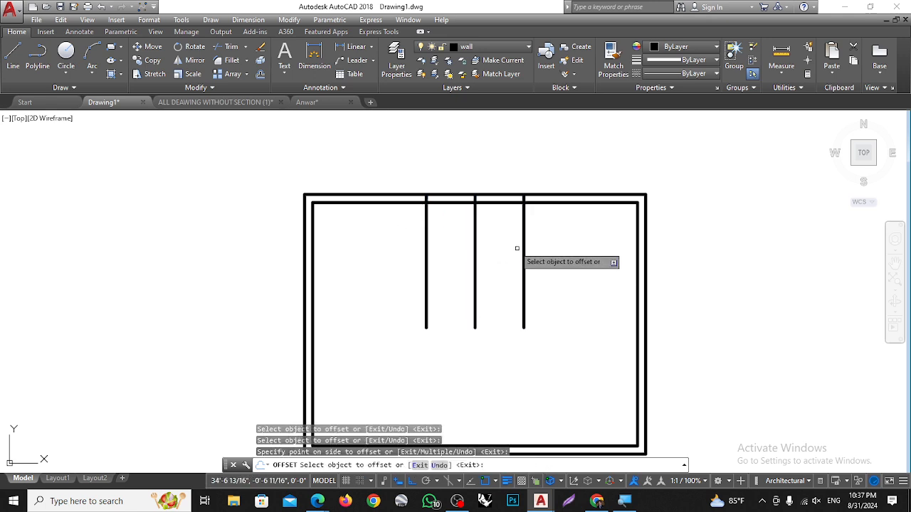
key(Escape)
Draw a vertical polyline downward from the lower-left inner corner of the room to below the wall
scroll(515, 249, down, 5)
scroll(467, 291, up, 3)
click(37, 57)
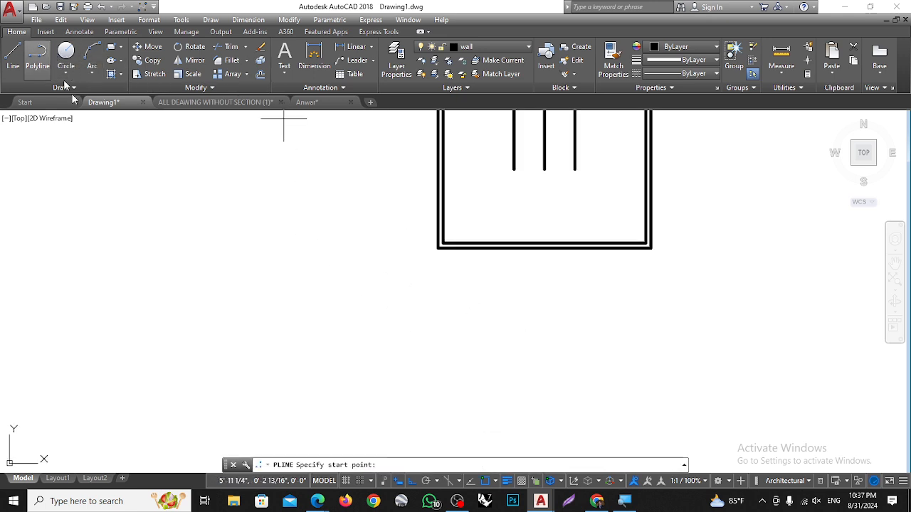
click(443, 244)
key(Escape)
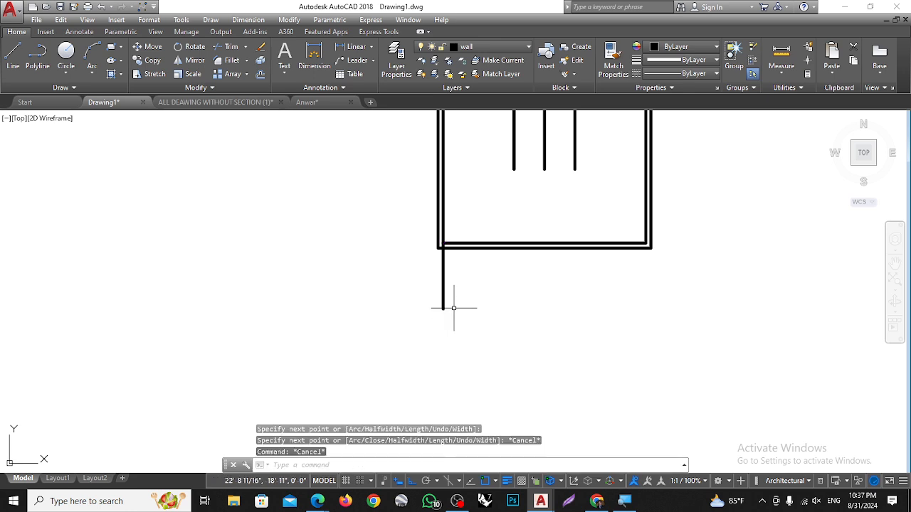
Offset the vertical line below the lower-left corner 6 inches to the right
text(o)
key(Return)
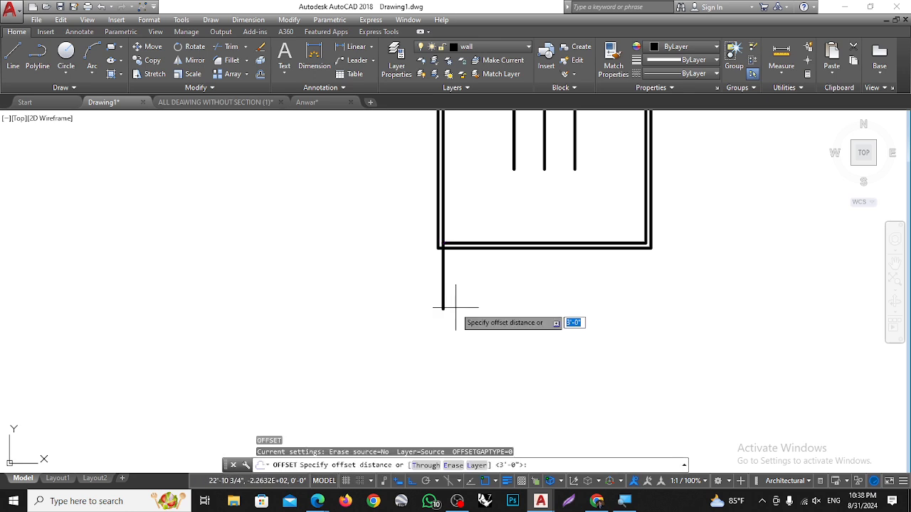
text(6)
key(Return)
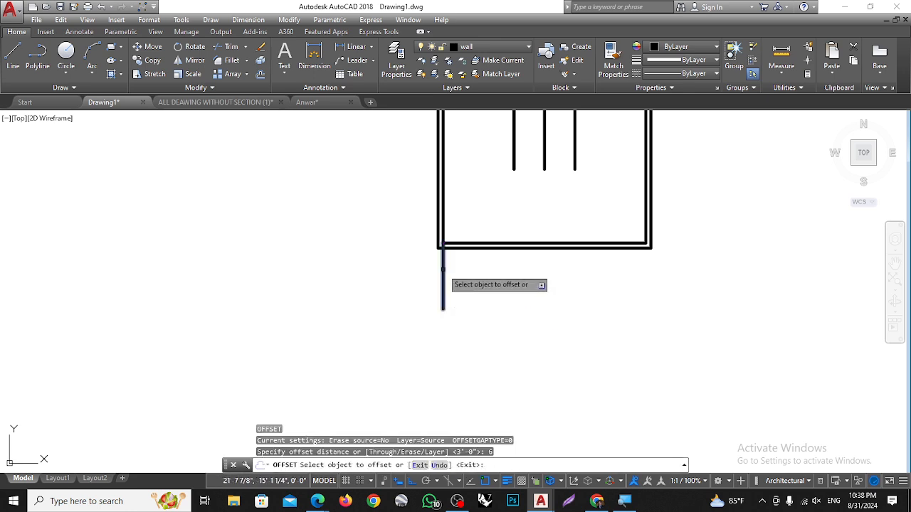
click(443, 269)
click(458, 264)
key(Escape)
key(Escape)
key(Escape)
Offset the new 6-inch line another 42 inches to the right to mark the door opening in the lower wall
scroll(453, 275, up, 3)
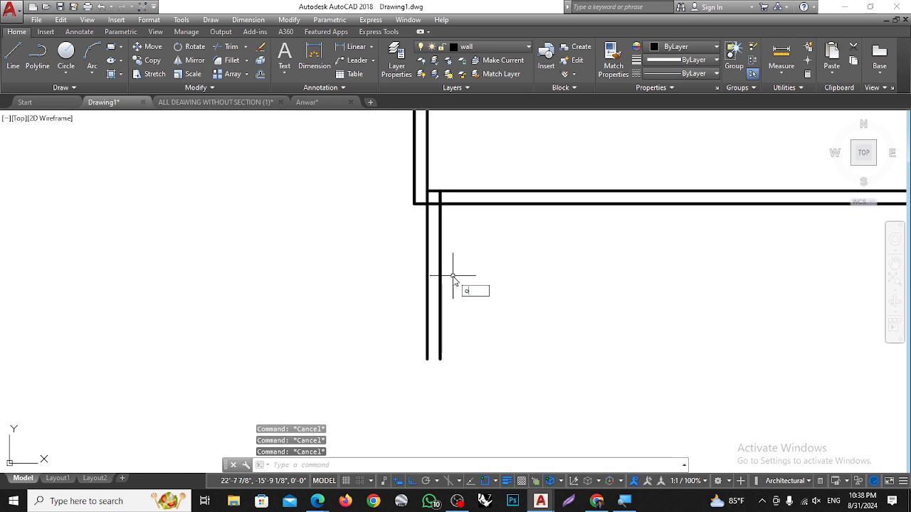
key(Return)
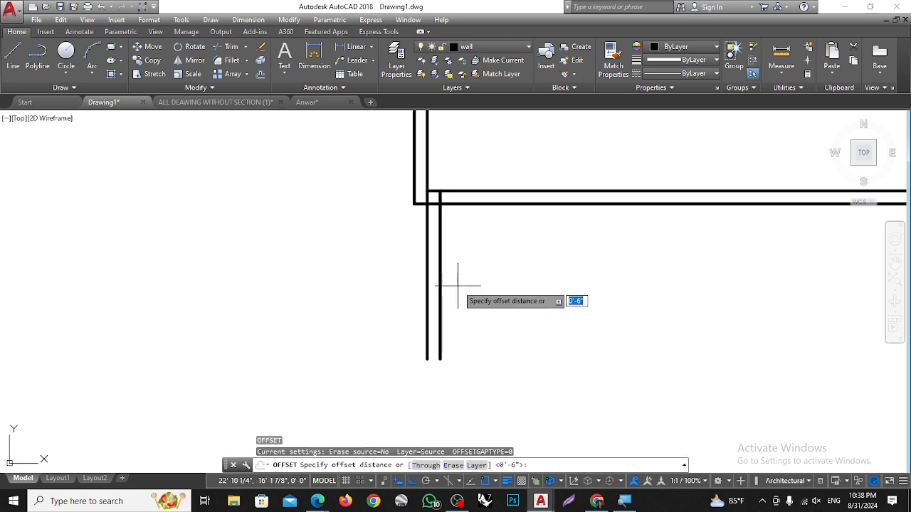
key(Return)
click(439, 292)
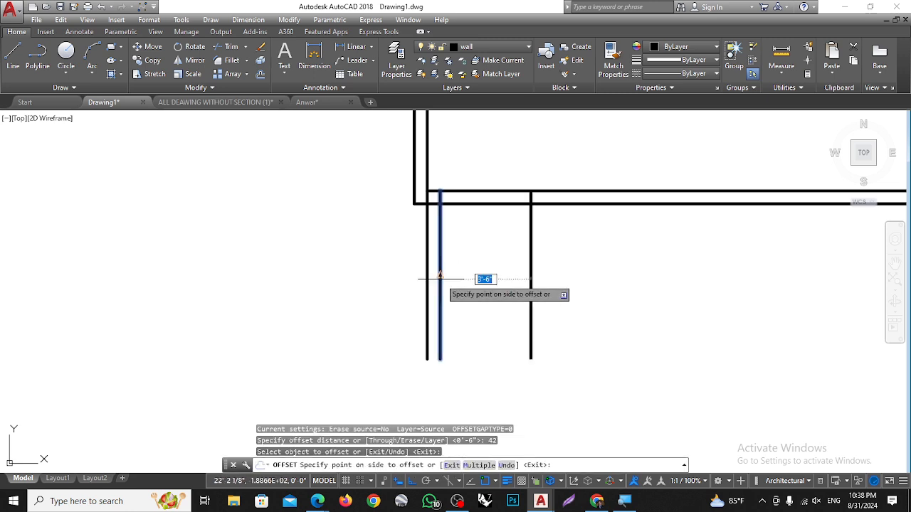
click(521, 282)
key(Escape)
Select the whole room outline with all the opening marker lines and combine them into one group
scroll(524, 211, down, 5)
key(Escape)
click(643, 170)
click(497, 322)
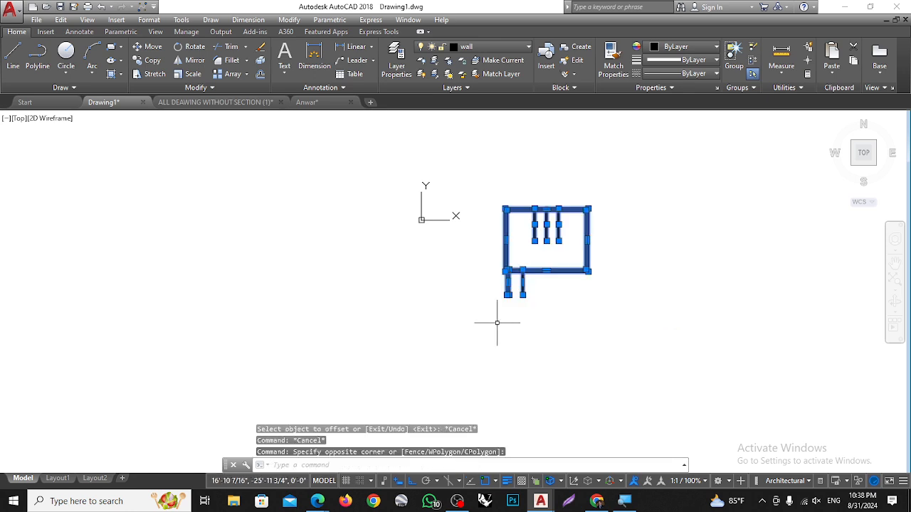
text(g)
key(Return)
Trace the left wall section with a closed polyline along its outer and inner faces, from the window opening's left edge to the door opening's left edge
scroll(530, 213, up, 4)
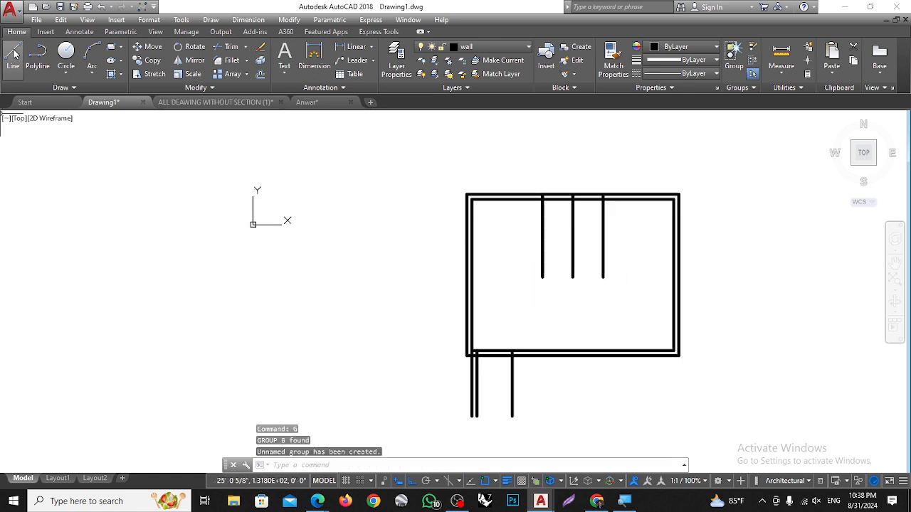
click(35, 56)
scroll(543, 193, up, 2)
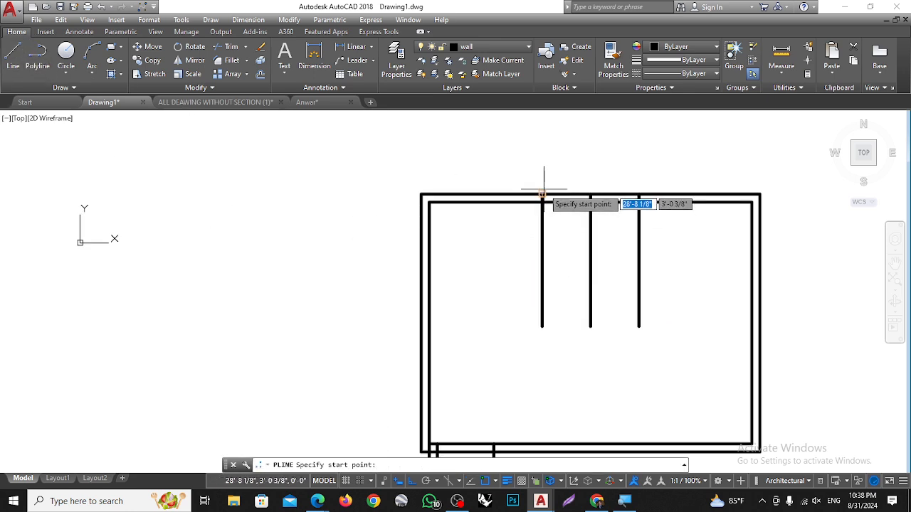
click(543, 194)
click(421, 194)
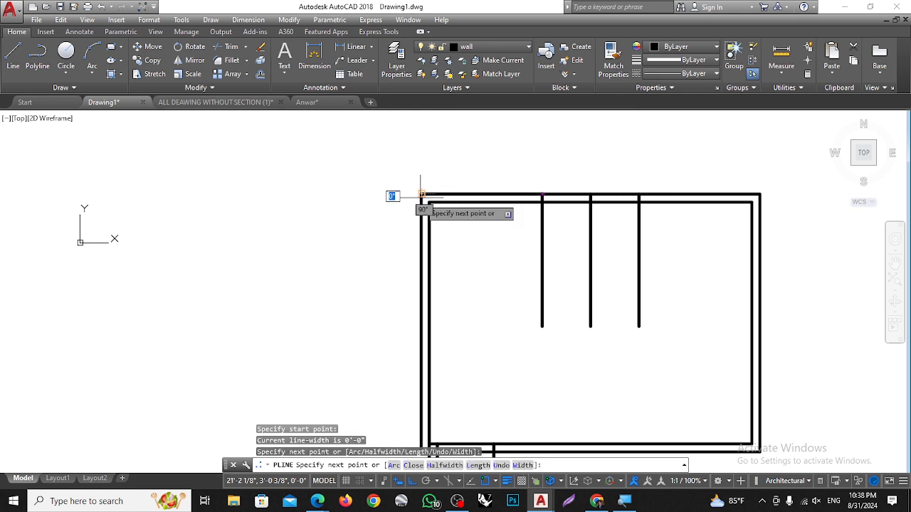
middle_drag(401, 431, 412, 297)
click(432, 319)
scroll(443, 320, up, 2)
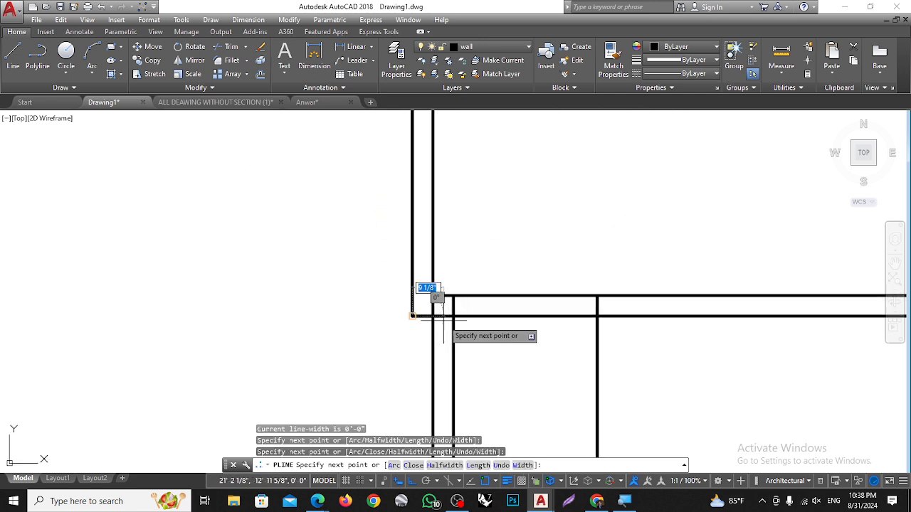
click(453, 316)
click(453, 296)
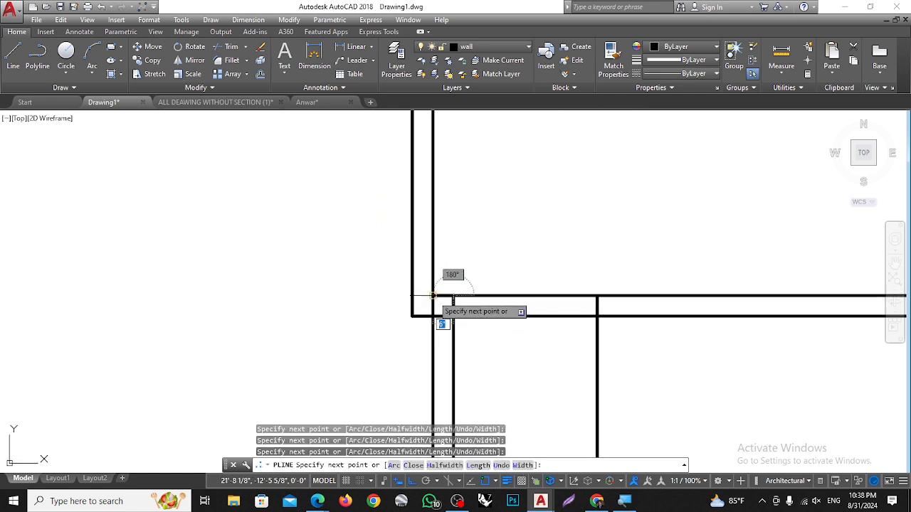
click(433, 296)
scroll(434, 313, down, 4)
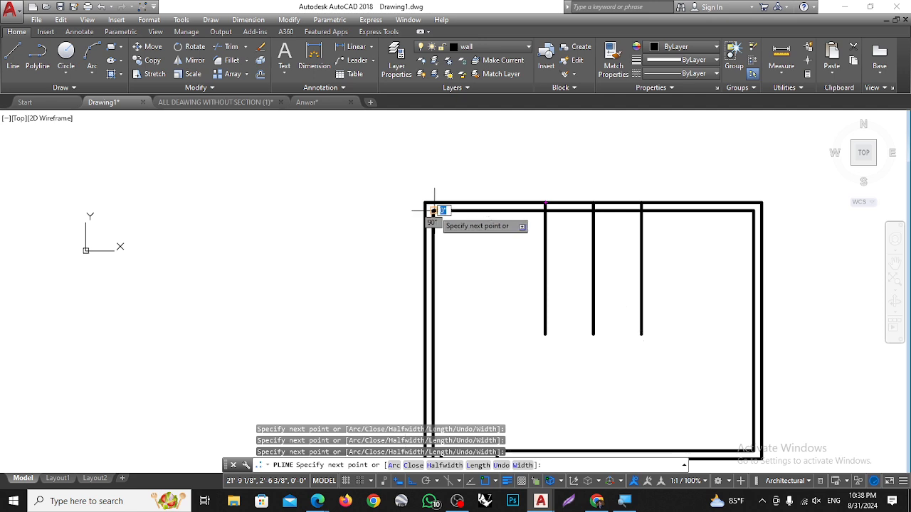
click(433, 211)
click(545, 211)
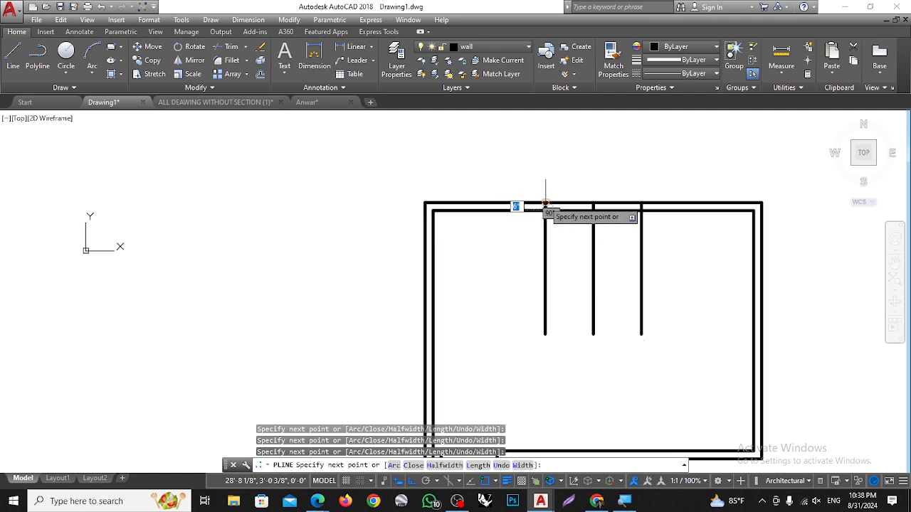
key(Return)
Set the lineweight of the grouped construction lines to 0.00 mm and clear the selection
click(545, 237)
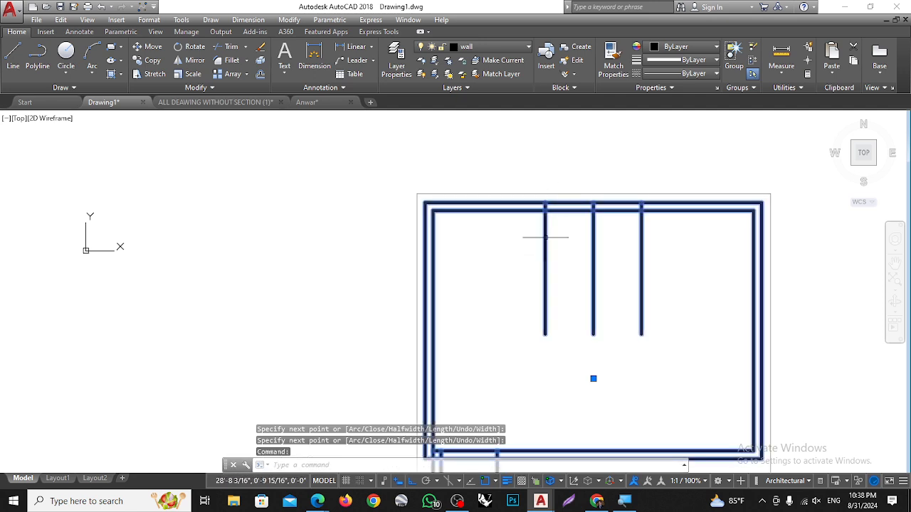
click(714, 60)
click(679, 113)
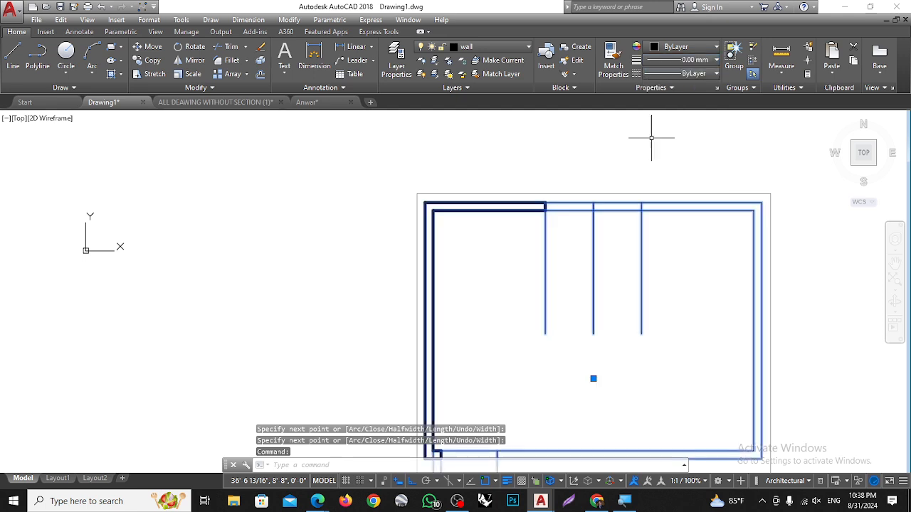
key(Escape)
key(Escape)
Trace the right wall section with a polyline along its outer and inner faces, from the window opening's right edge to the door opening's right edge
scroll(510, 178, down, 4)
scroll(581, 193, up, 4)
click(38, 55)
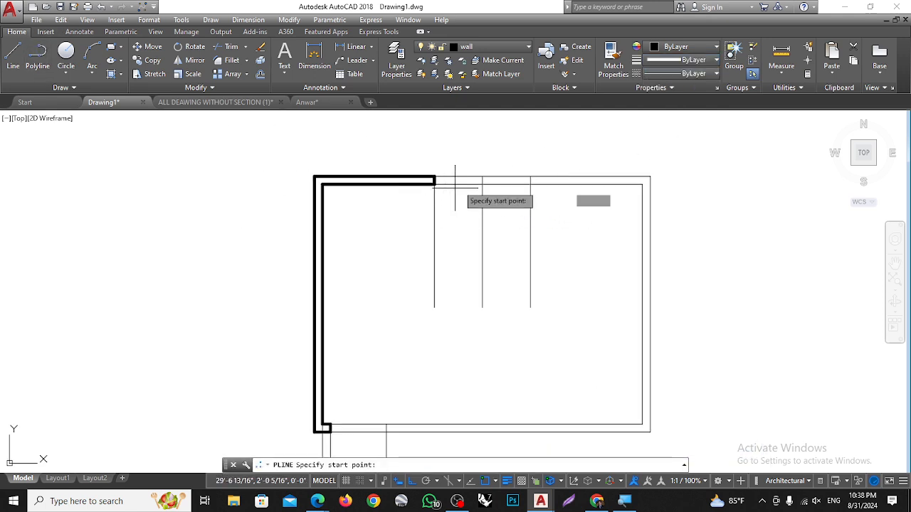
click(530, 177)
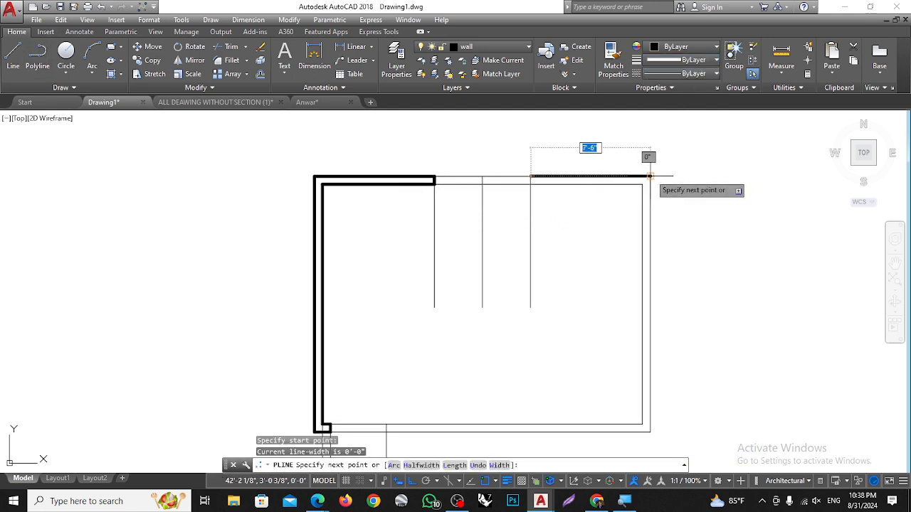
click(649, 177)
click(649, 431)
scroll(491, 406, down, 6)
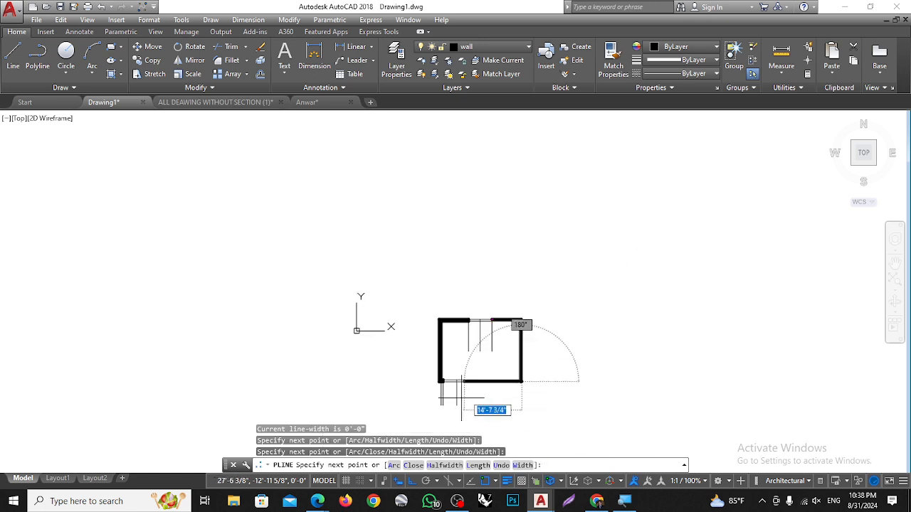
scroll(456, 423, up, 6)
click(459, 348)
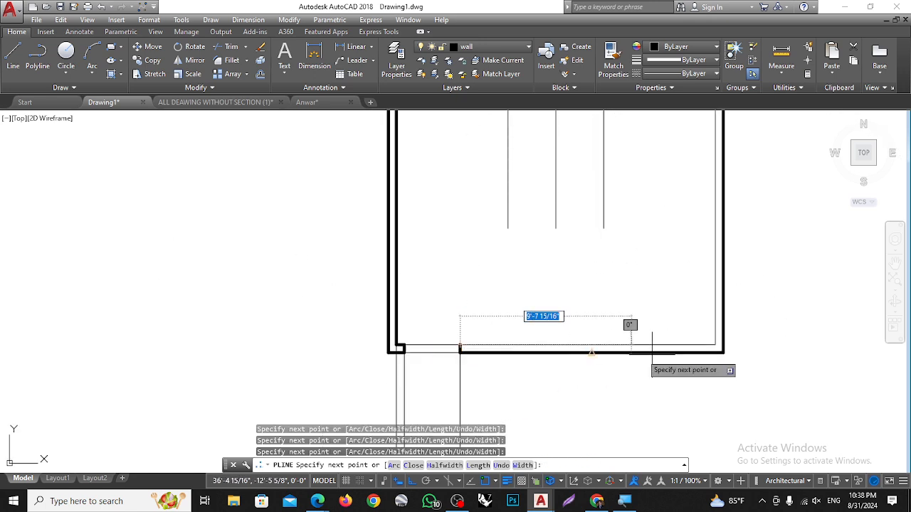
scroll(715, 345, down, 6)
scroll(709, 254, up, 6)
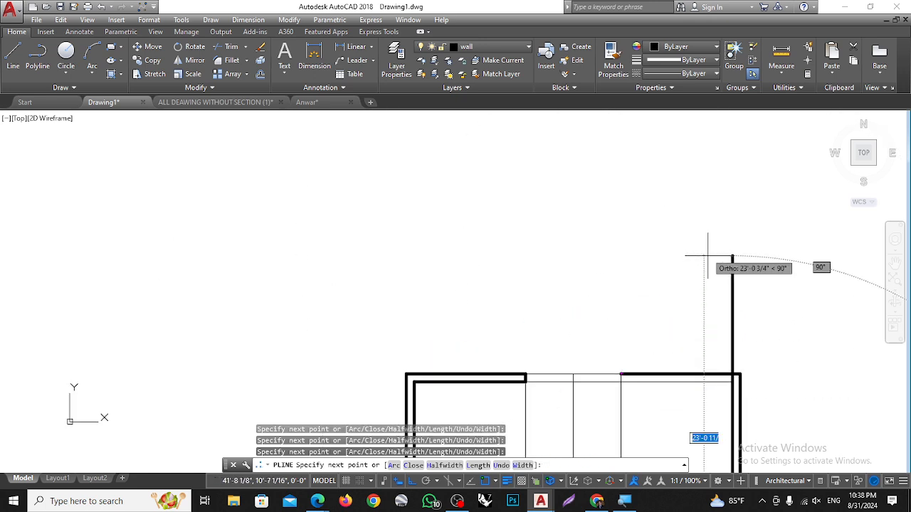
click(733, 381)
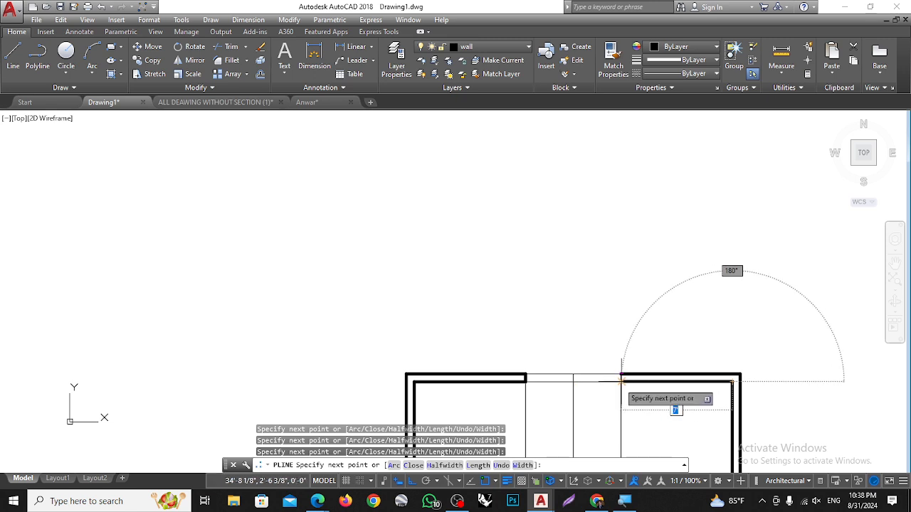
click(621, 380)
key(Escape)
key(Escape)
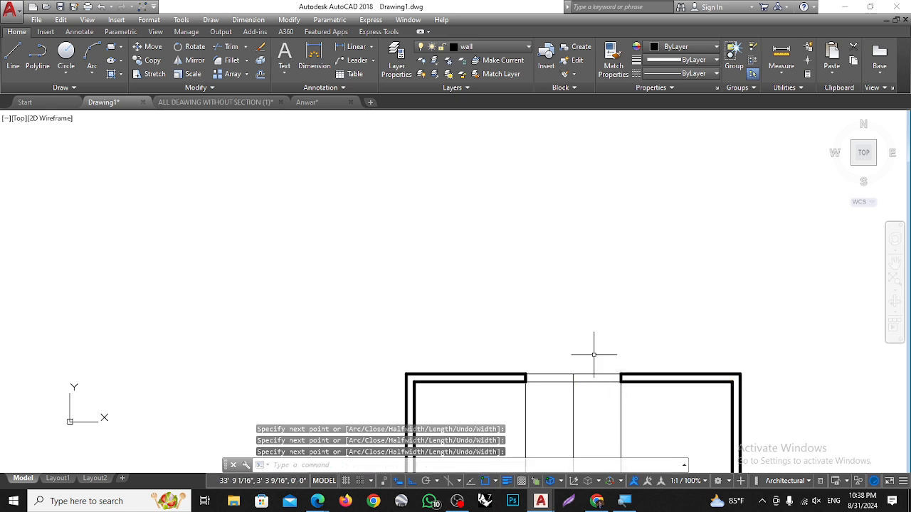
scroll(590, 345, down, 4)
scroll(498, 292, up, 4)
scroll(567, 290, up, 2)
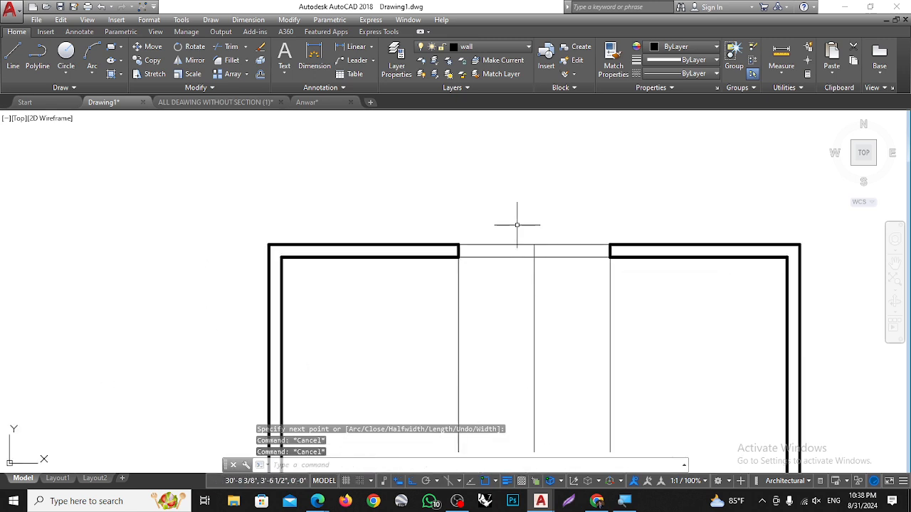
scroll(474, 220, down, 4)
scroll(551, 233, down, 4)
scroll(382, 229, up, 4)
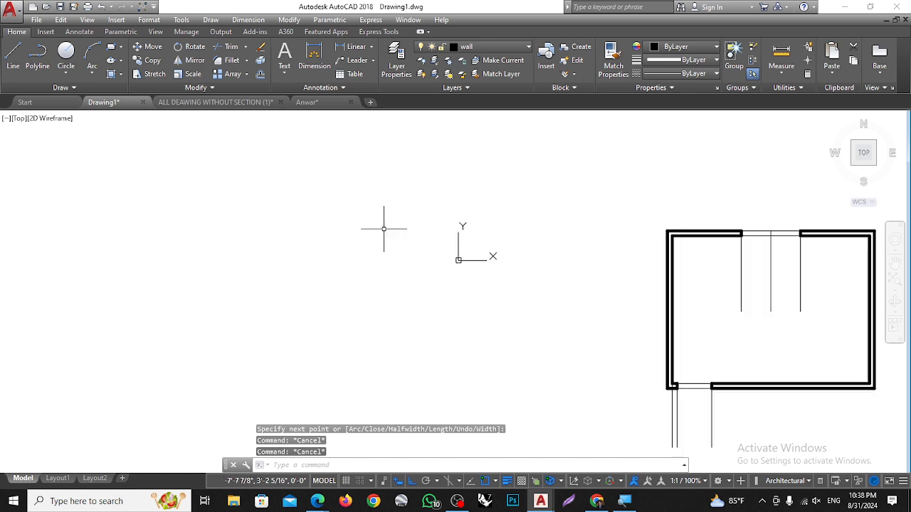
Show the layer properties, narrow the palette, and place it beside the room plan so the plan stays uncovered
scroll(374, 273, down, 3)
scroll(408, 298, up, 5)
scroll(408, 298, down, 5)
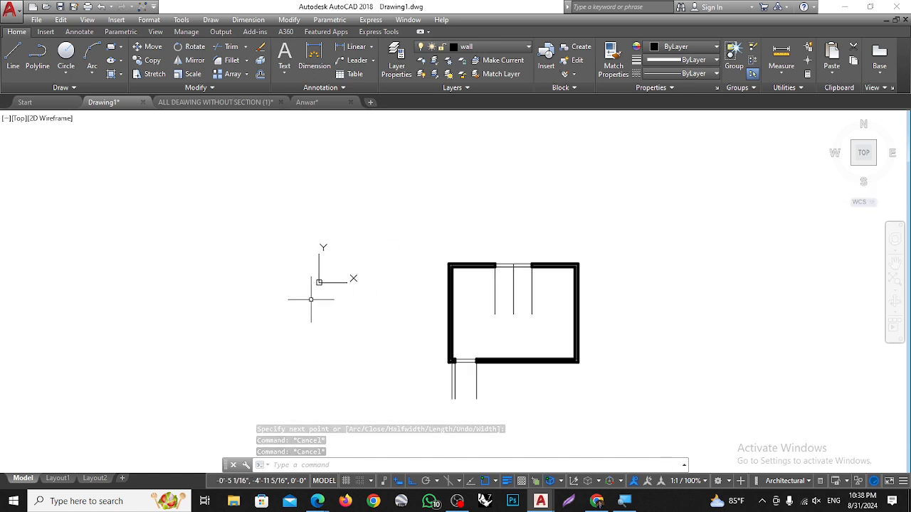
click(397, 59)
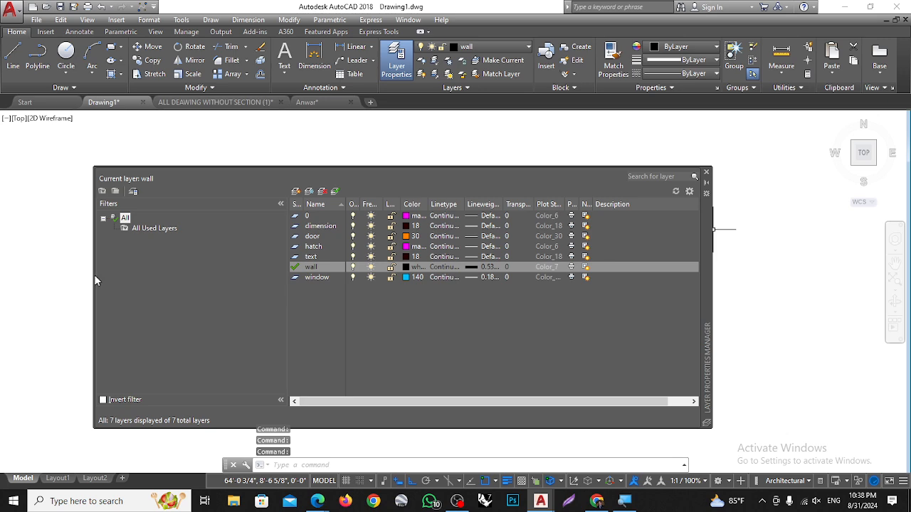
drag(95, 275, 457, 284)
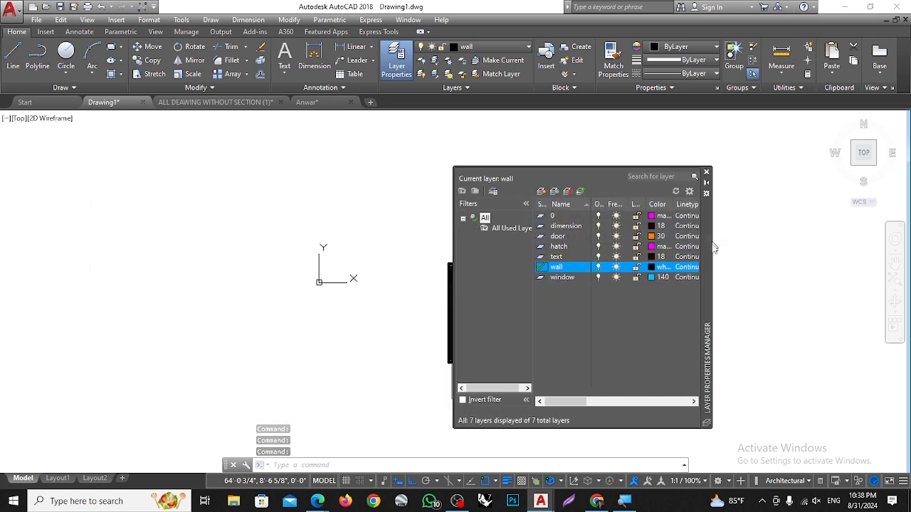
mouse_move(710, 253)
mouse_down()
mouse_move(537, 263)
mouse_move(373, 256)
mouse_move(427, 254)
mouse_up()
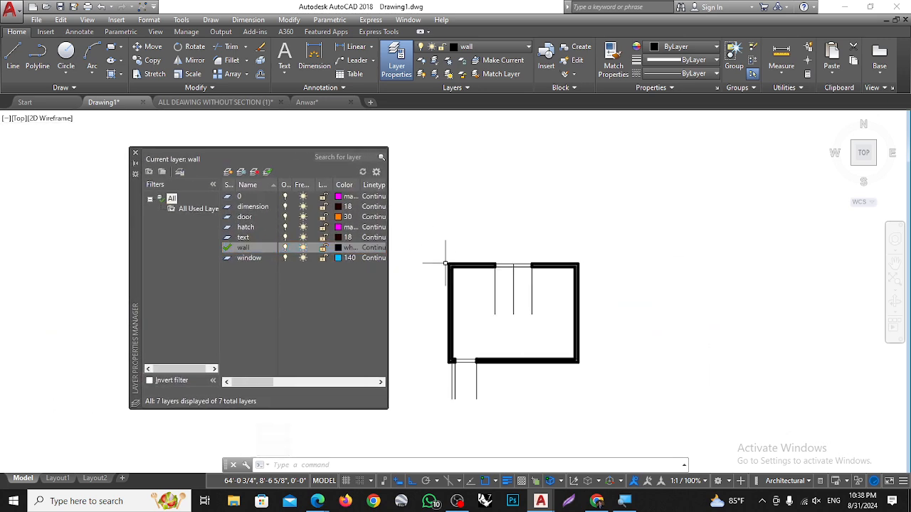
scroll(418, 296, up, 2)
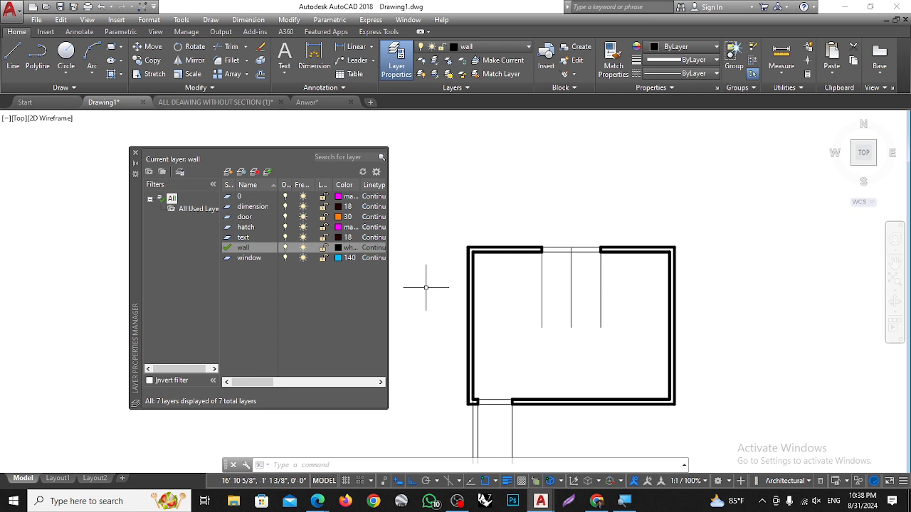
Make the window layer current and draw a rectangle filling the window opening in the upper wall between both wall ends
double_click(245, 257)
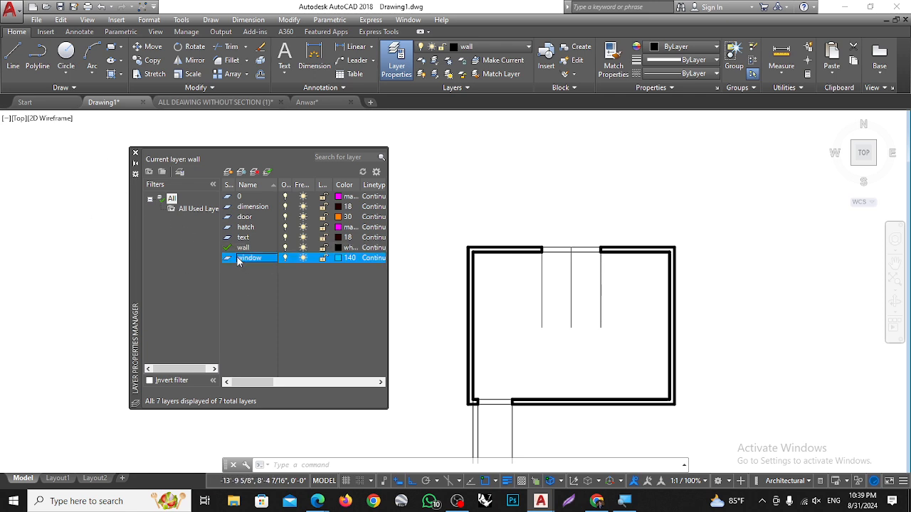
click(112, 47)
scroll(542, 245, up, 3)
click(526, 249)
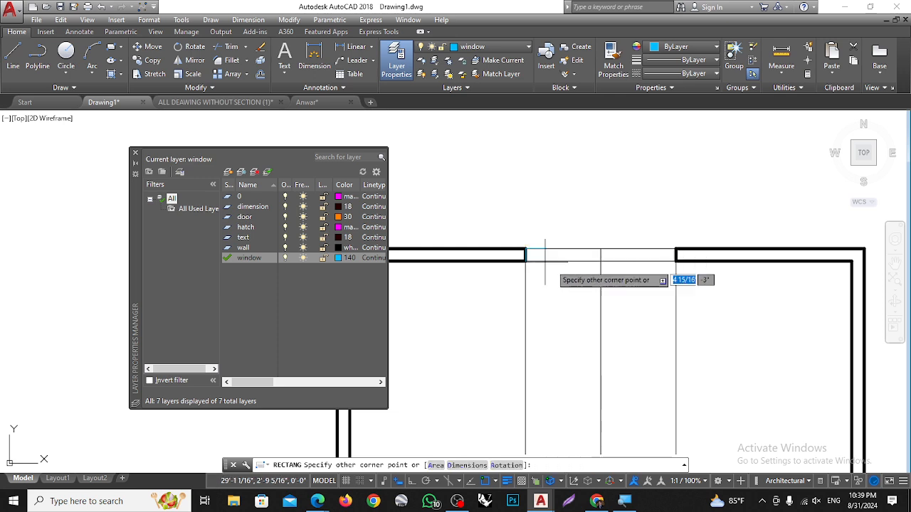
click(675, 261)
scroll(613, 248, up, 2)
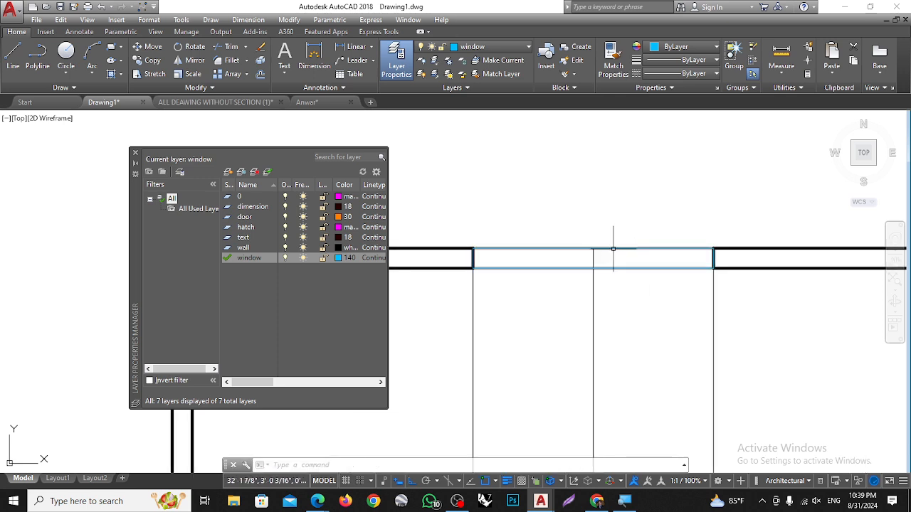
scroll(613, 248, down, 3)
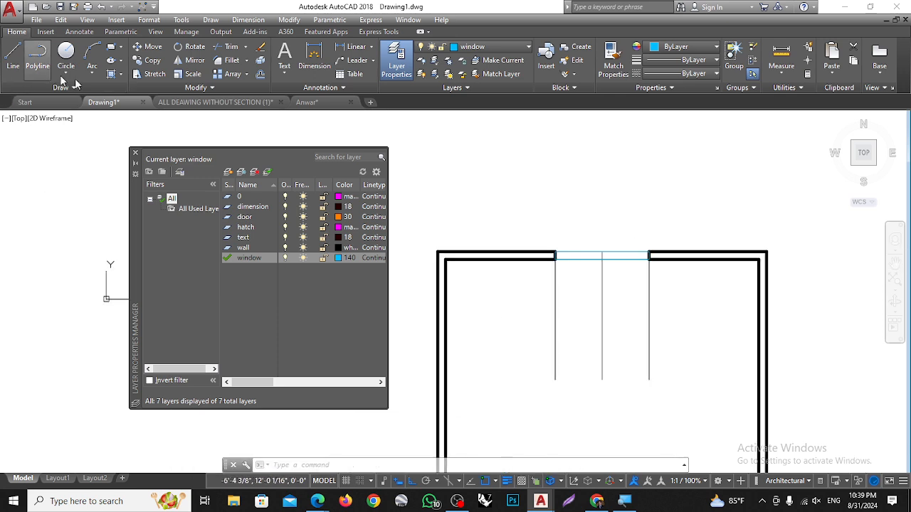
Draw a horizontal polyline through the middle of the window rectangle, from its left edge's midpoint to its right edge's midpoint
click(31, 63)
scroll(555, 253, up, 3)
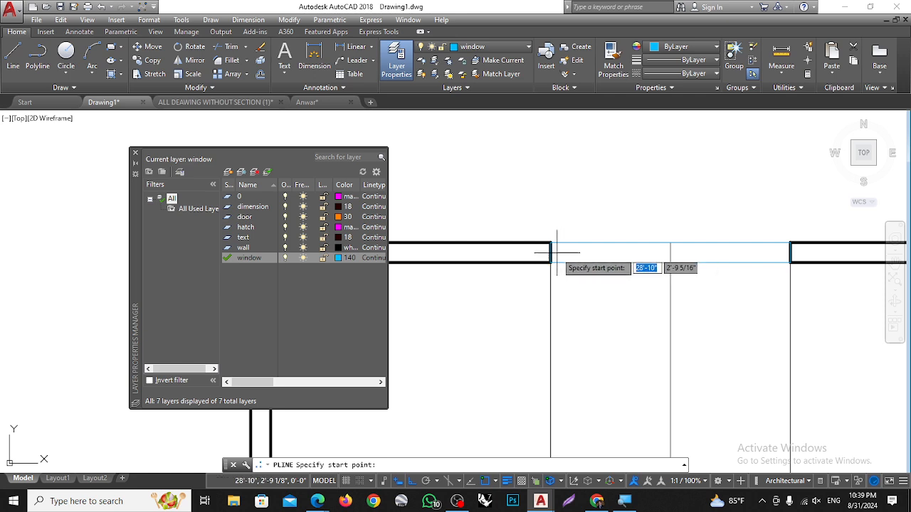
click(550, 251)
scroll(550, 252, down, 3)
scroll(644, 242, up, 3)
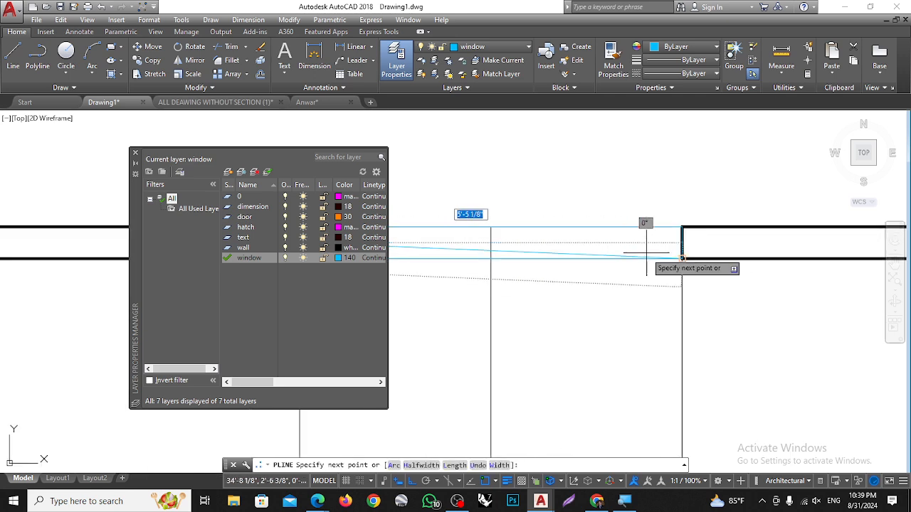
click(682, 243)
key(Return)
scroll(661, 244, down, 5)
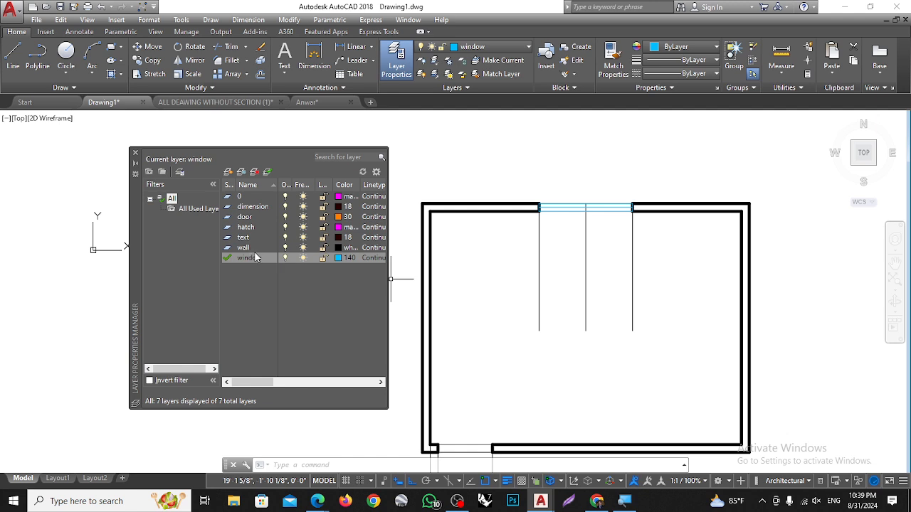
scroll(519, 249, down, 2)
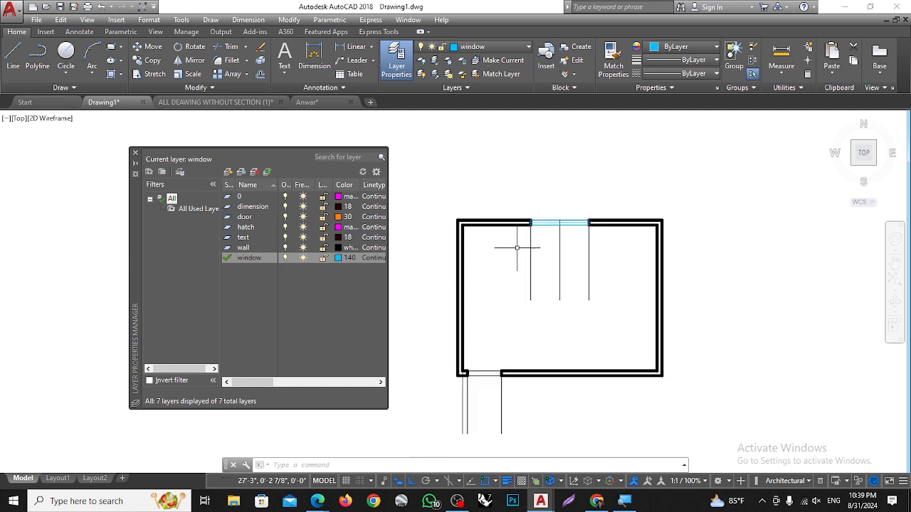
scroll(450, 310, up, 2)
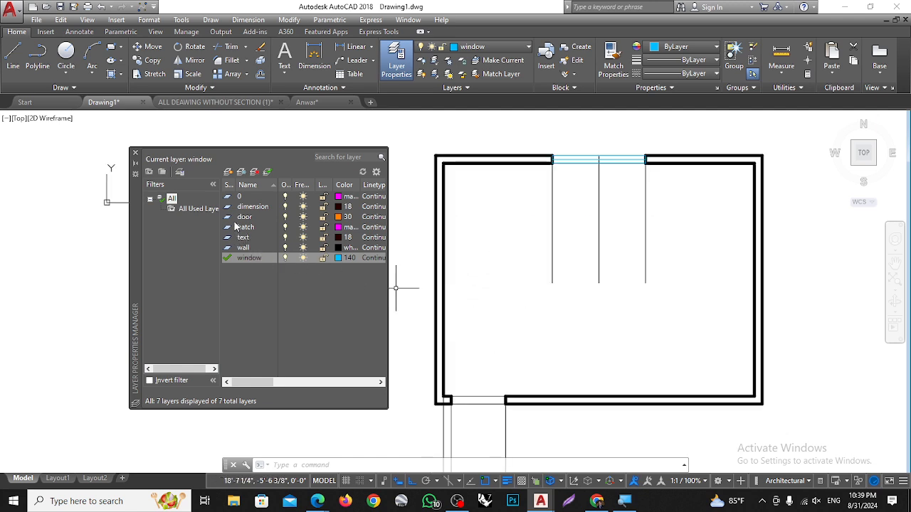
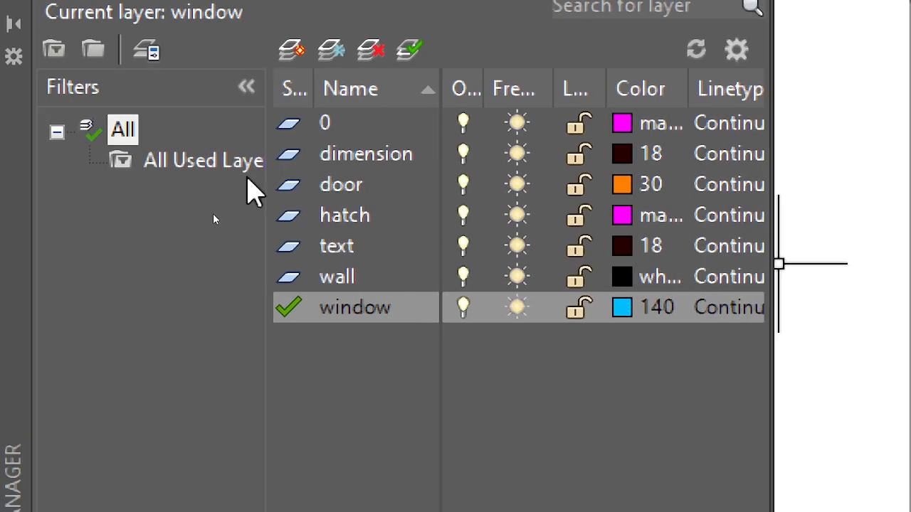
click(126, 187)
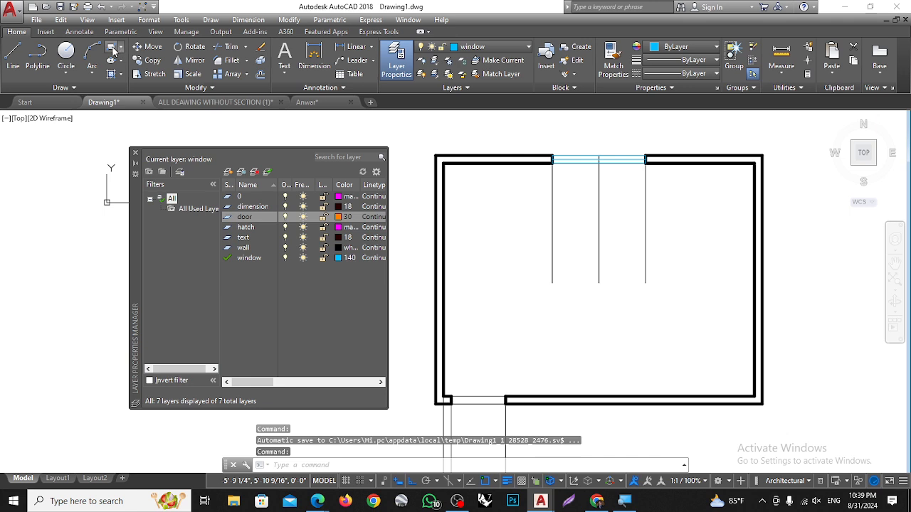
click(113, 50)
click(451, 403)
scroll(455, 375, up, 3)
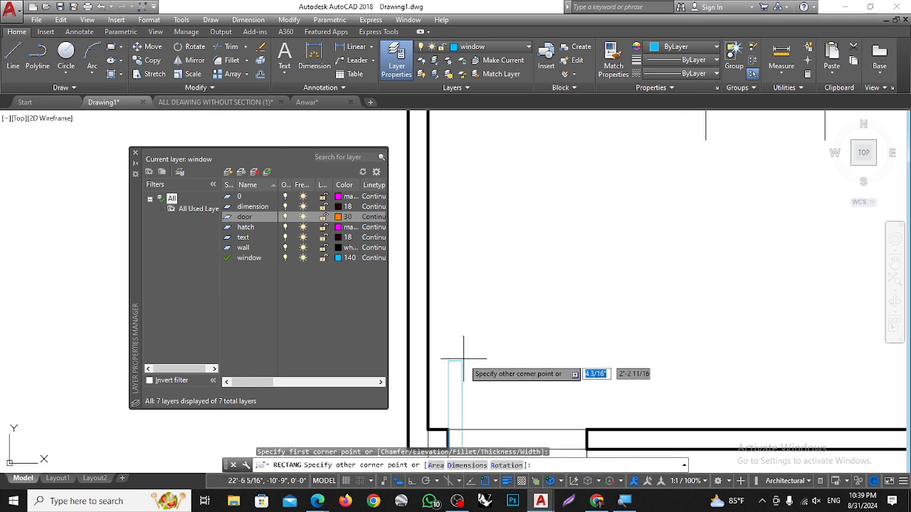
key(Escape)
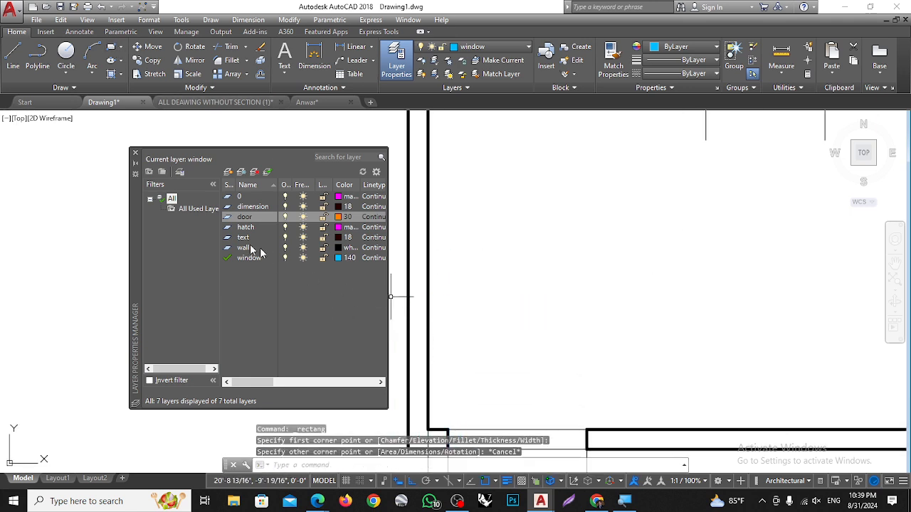
Make the door layer current and draw a narrow upright rectangle as the door leaf, starting at the door opening's lower-left corner
double_click(227, 218)
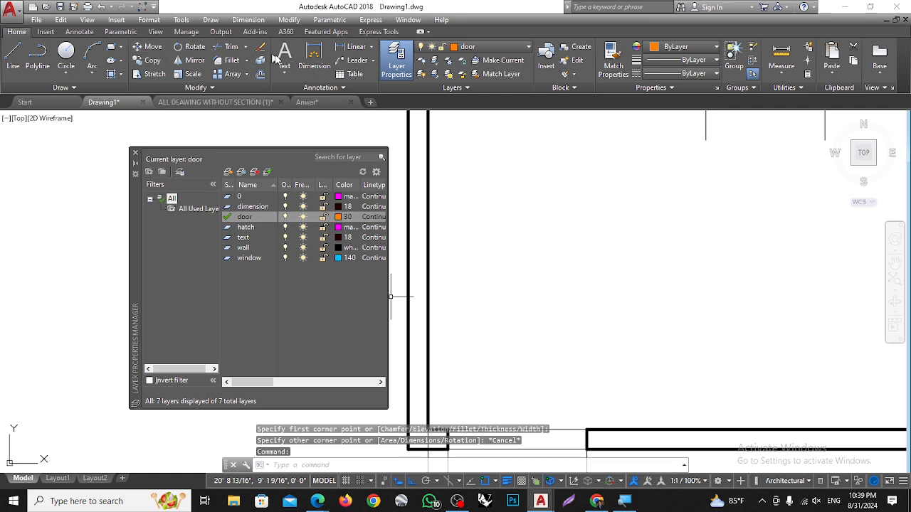
click(111, 47)
scroll(456, 311, down, 4)
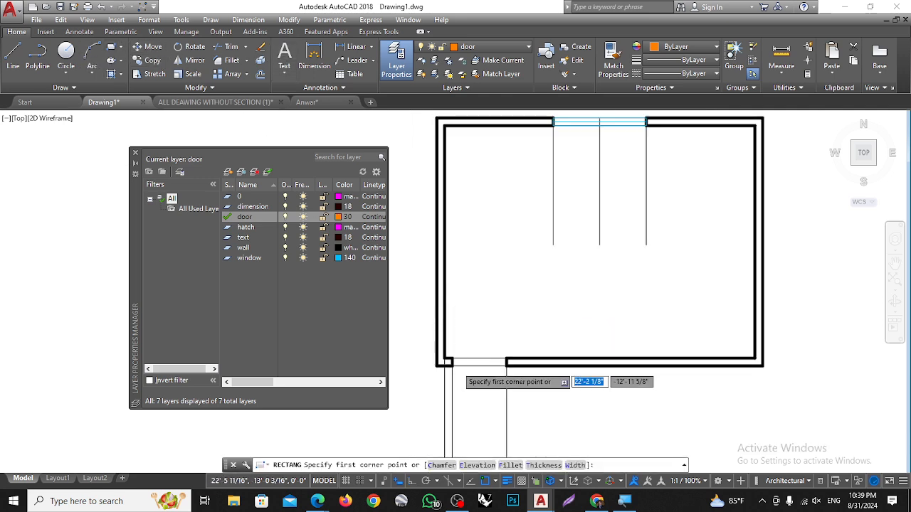
scroll(457, 365, up, 4)
click(446, 364)
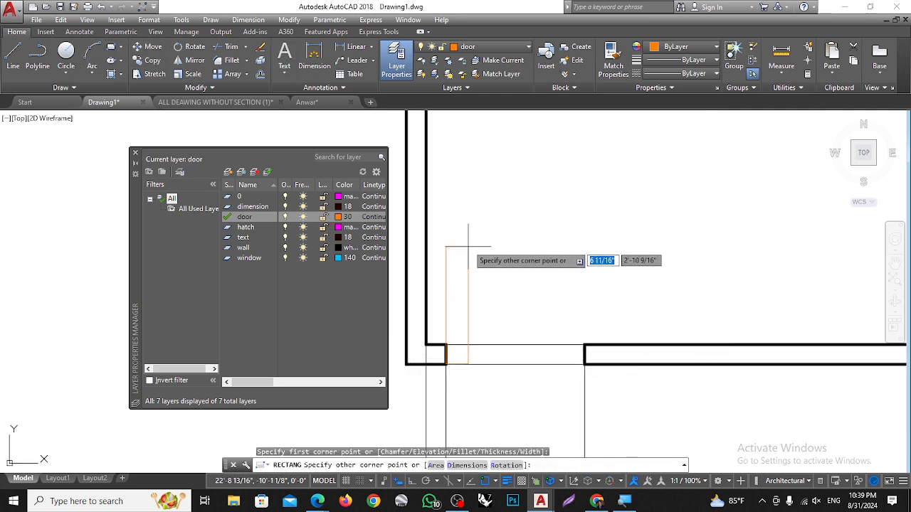
click(455, 118)
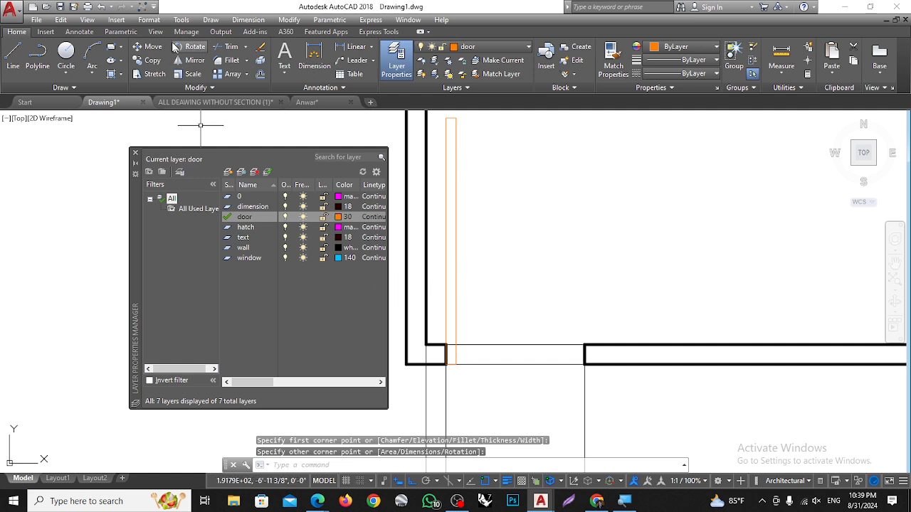
key(Escape)
key(Escape)
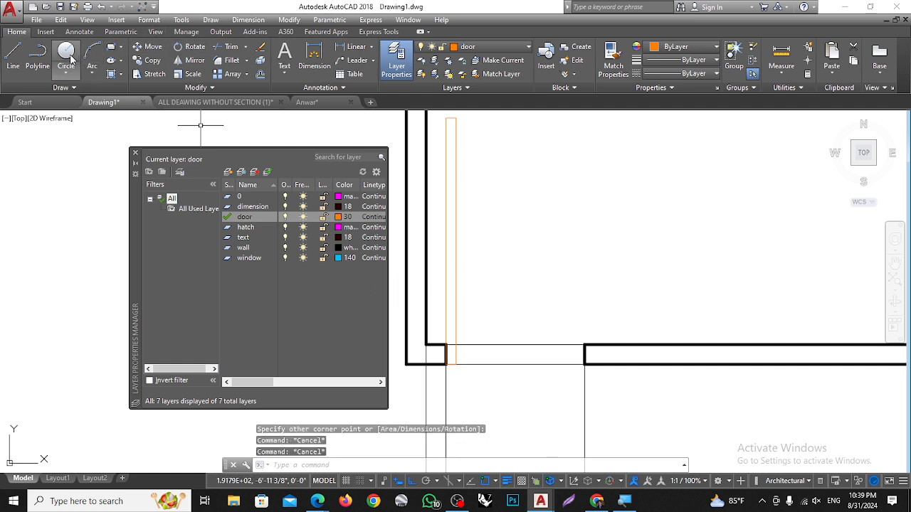
Try a circle centred on the door leaf's lower-right corner, reaching the opening's right edge with radius 3'-2 15/16", and erase it
click(66, 51)
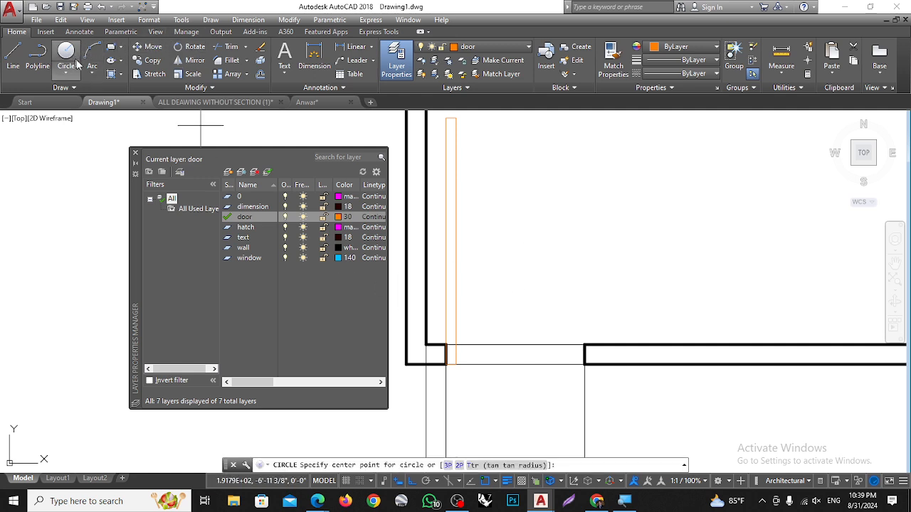
click(454, 364)
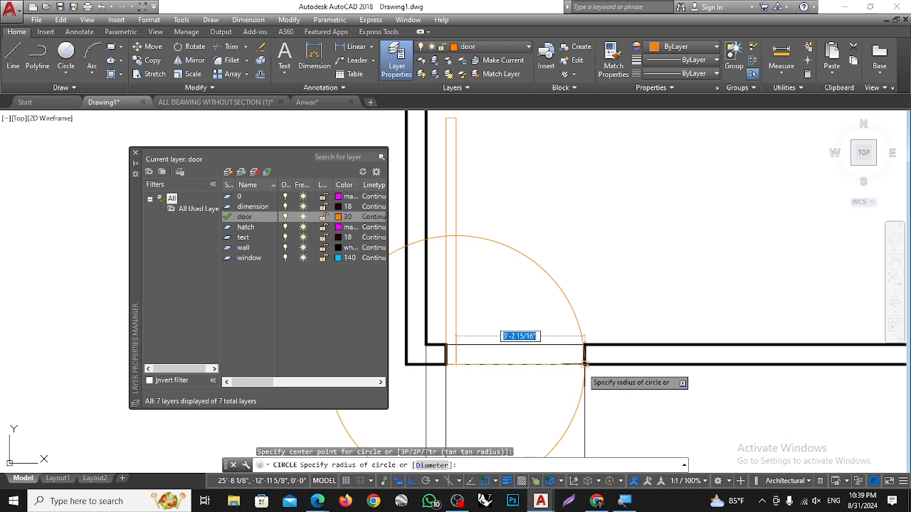
click(576, 364)
key(Escape)
key(Escape)
scroll(527, 265, down, 2)
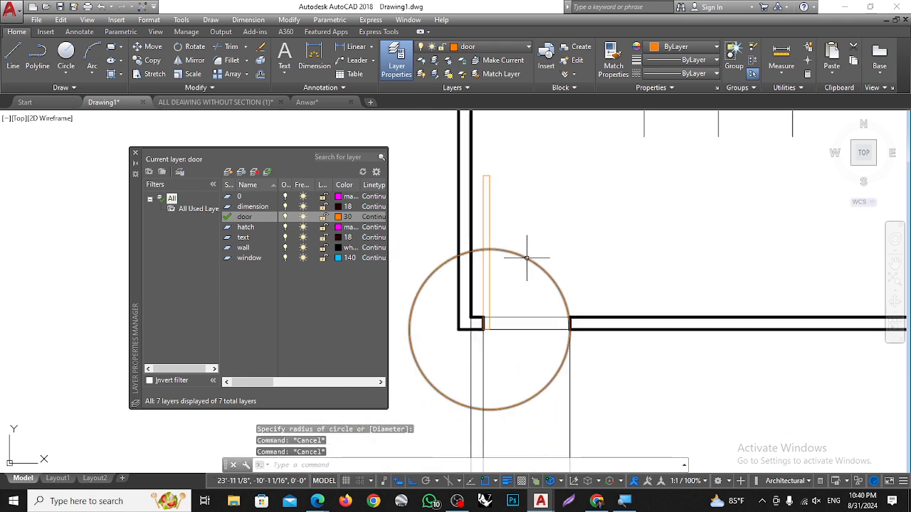
click(530, 257)
key(Delete)
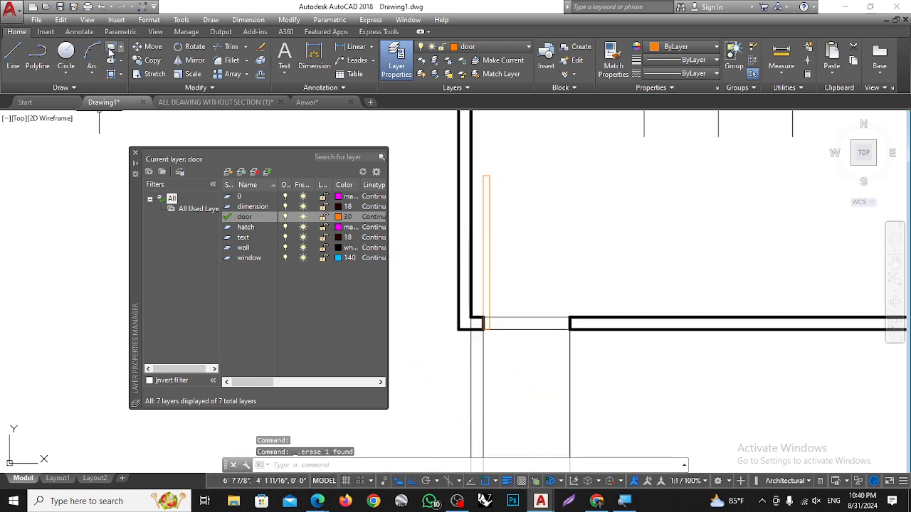
click(66, 78)
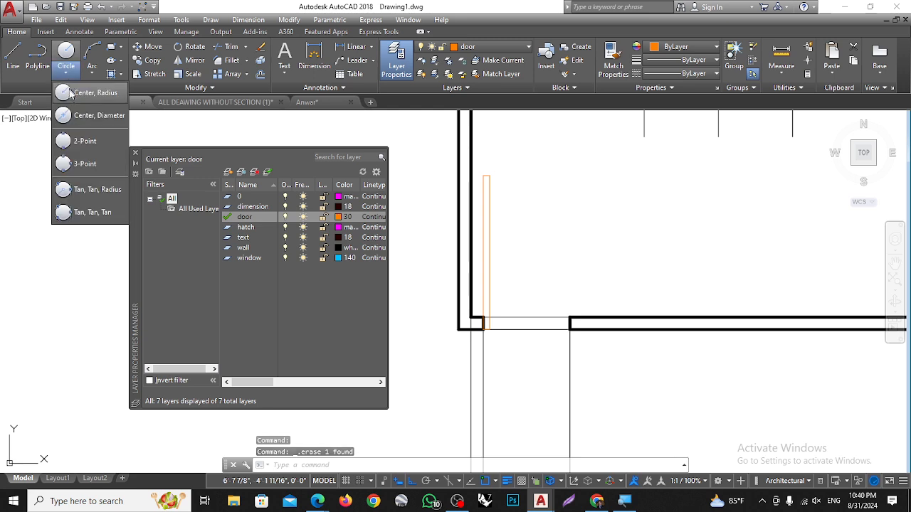
click(86, 117)
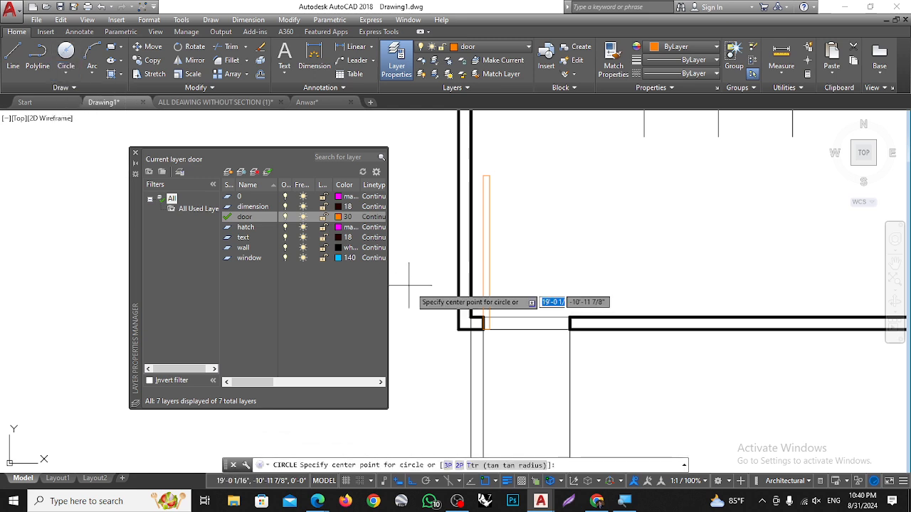
click(484, 318)
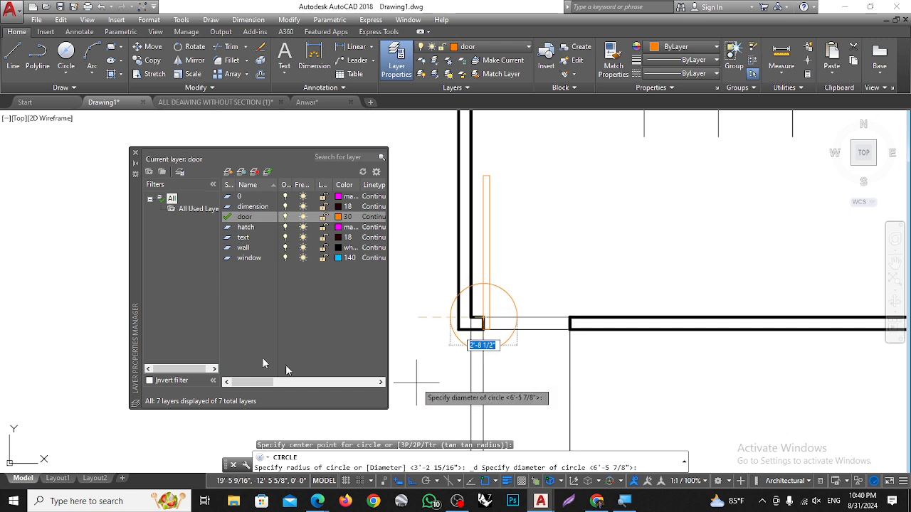
key(Escape)
key(Escape)
key(Escape)
Draw a center-radius circle for the door swing, centred on the opening's upper-left corner and reaching its upper-right corner
click(66, 73)
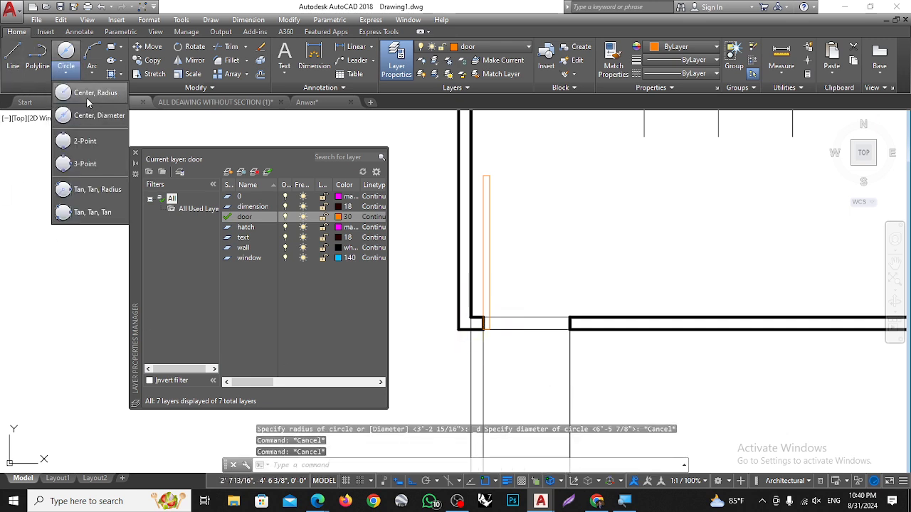
click(86, 94)
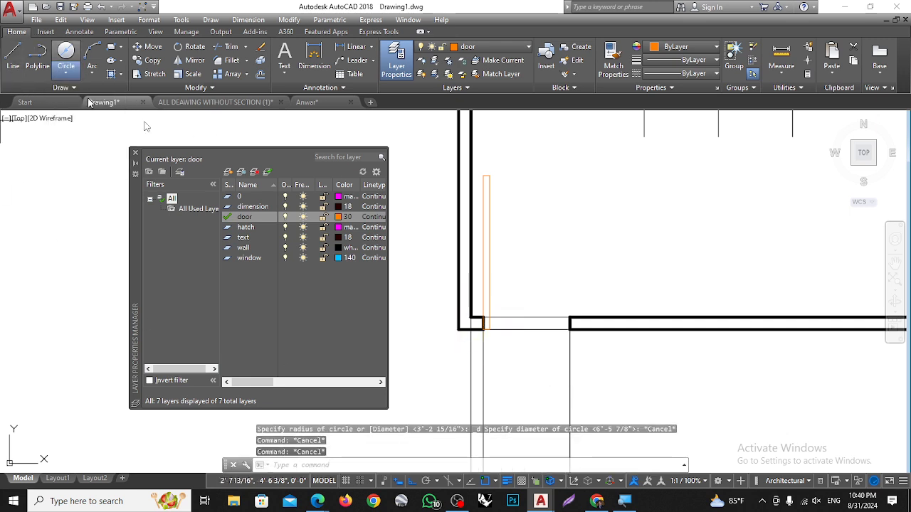
click(483, 316)
click(567, 314)
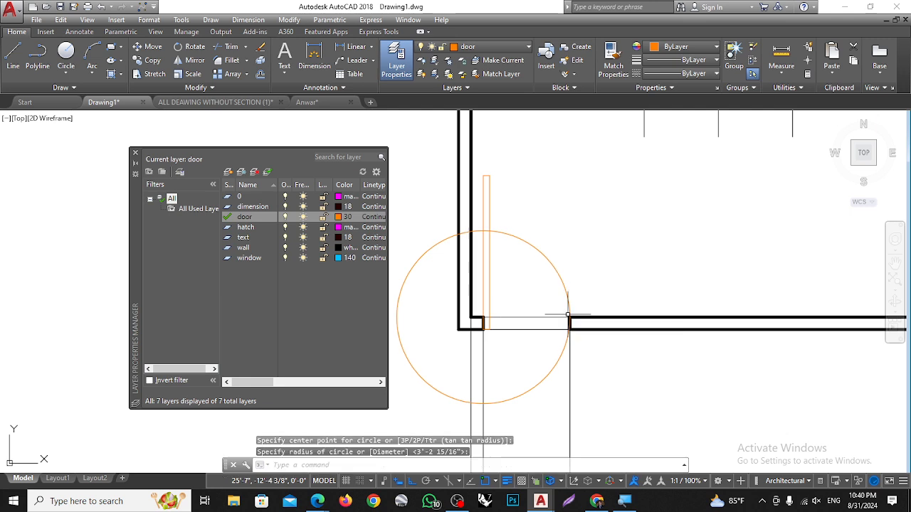
key(Escape)
key(Escape)
key(Escape)
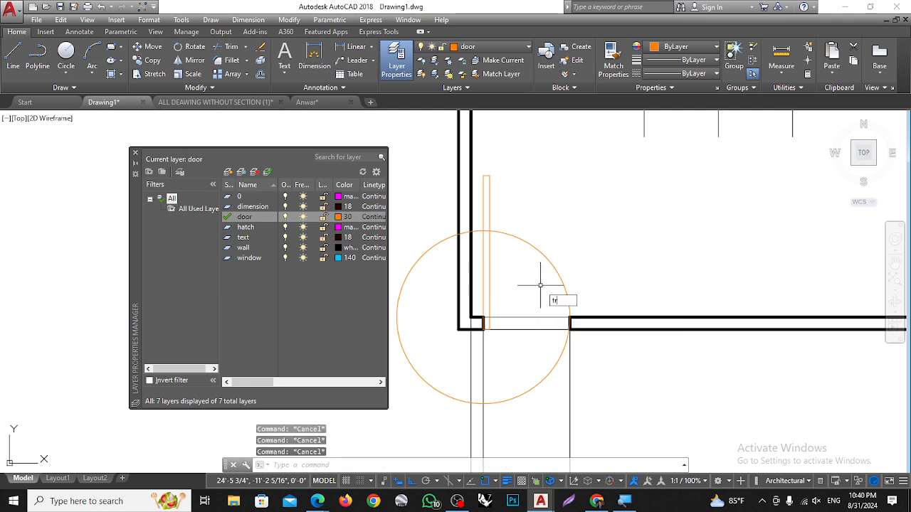
Trim the swing circle within the right side of the door opening and cut the door leaf's sides off above the circle
text(trim)
key(Return)
key(Return)
scroll(562, 320, up, 9)
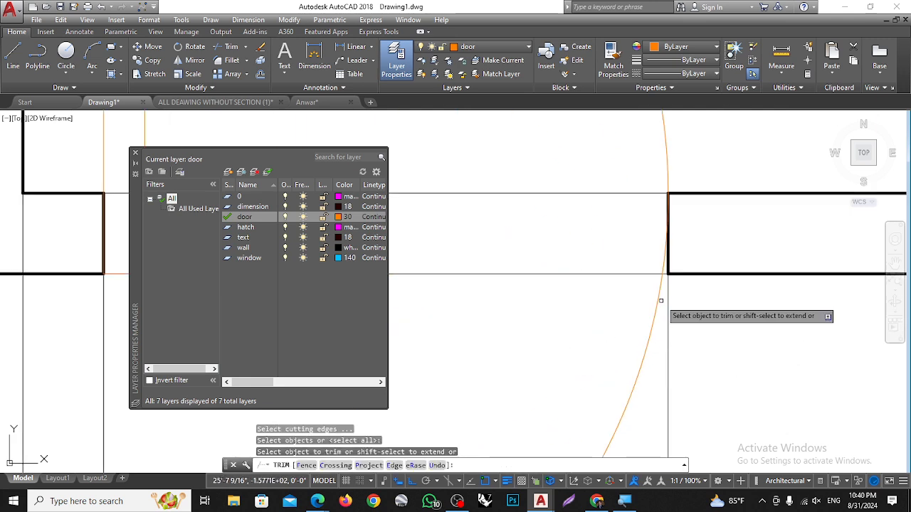
click(664, 256)
scroll(661, 258, down, 5)
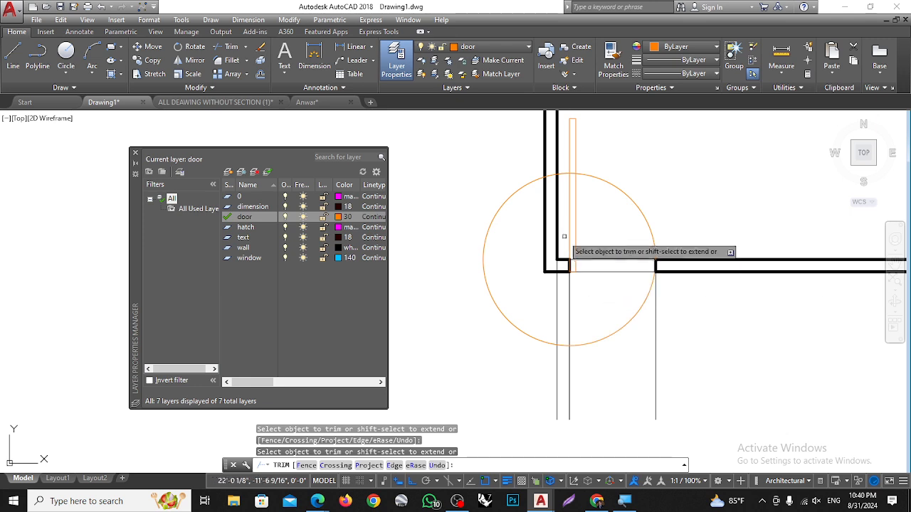
scroll(569, 182, up, 5)
click(584, 153)
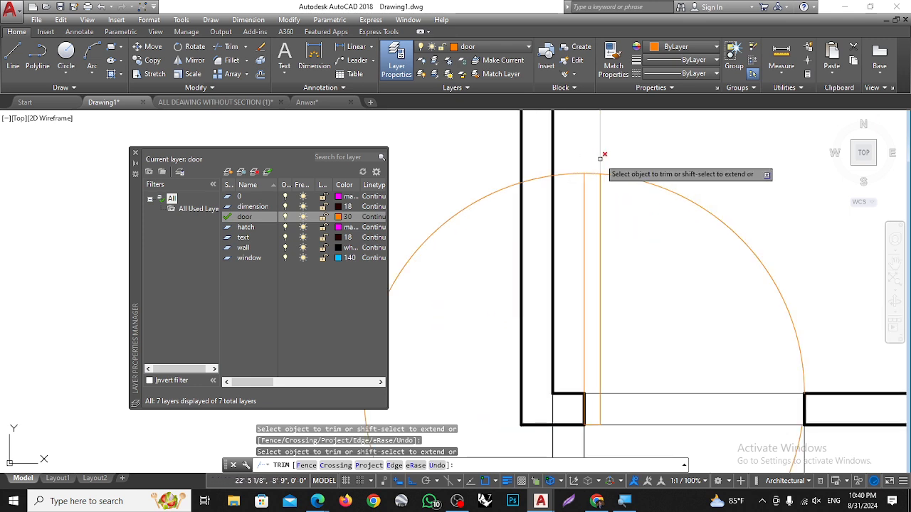
scroll(594, 203, down, 4)
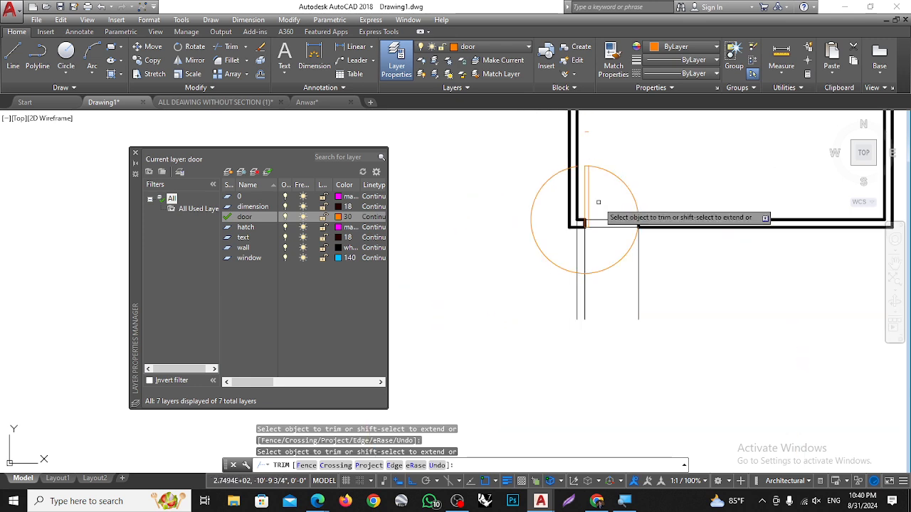
Erase the leftover circle arc outside the room, keeping only the quarter arc of the door swing
key(Escape)
click(640, 226)
scroll(601, 268, down, 5)
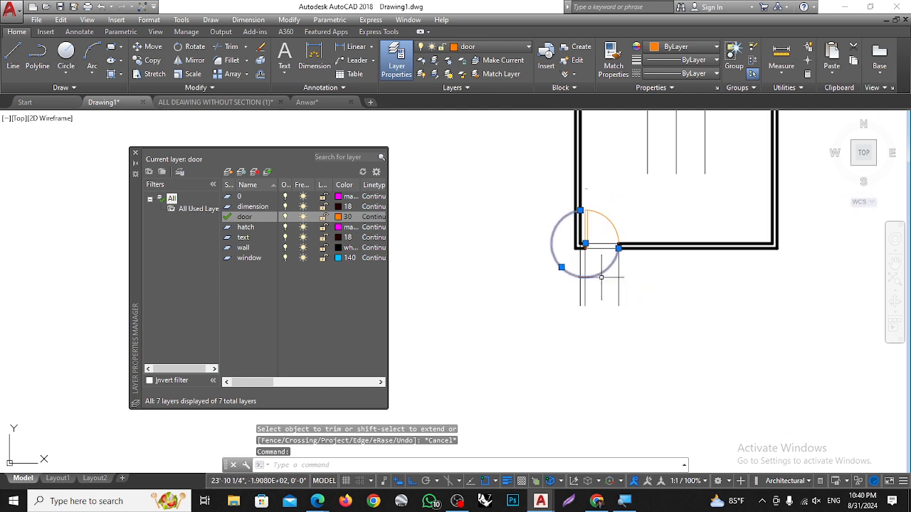
key(Delete)
Erase the short leftover piece above the door leaf together with the construction lines of the door and window openings
scroll(590, 167, up, 4)
click(582, 219)
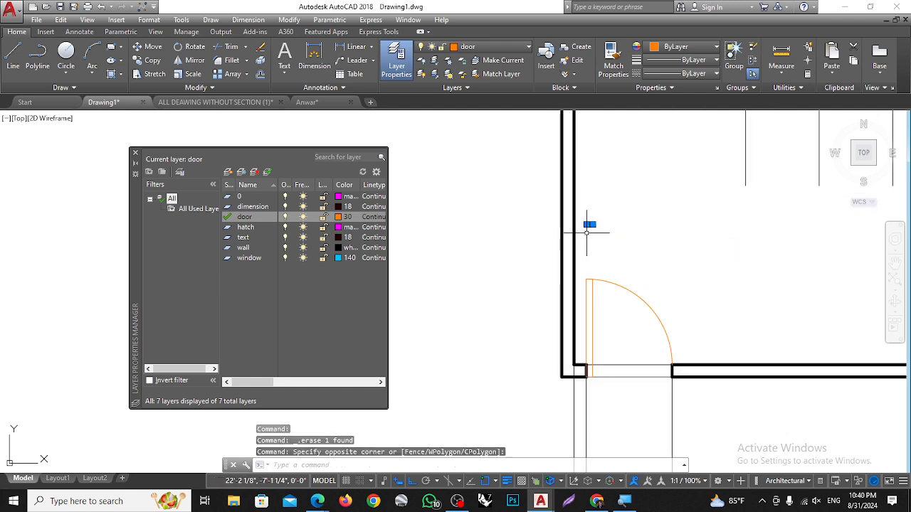
click(595, 230)
scroll(623, 262, down, 5)
click(671, 306)
click(606, 324)
key(Delete)
scroll(669, 204, up, 5)
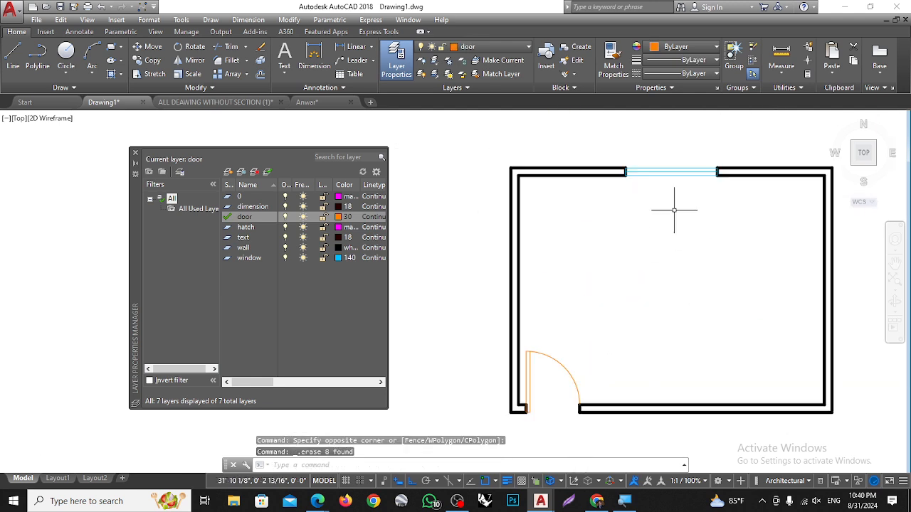
Make the hatch layer current
scroll(614, 217, down, 3)
scroll(665, 206, up, 2)
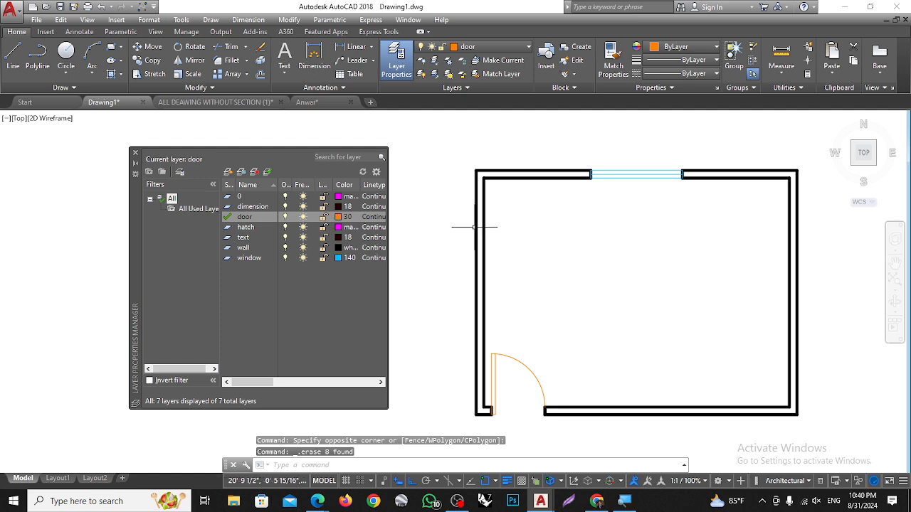
scroll(484, 205, down, 2)
scroll(588, 202, up, 2)
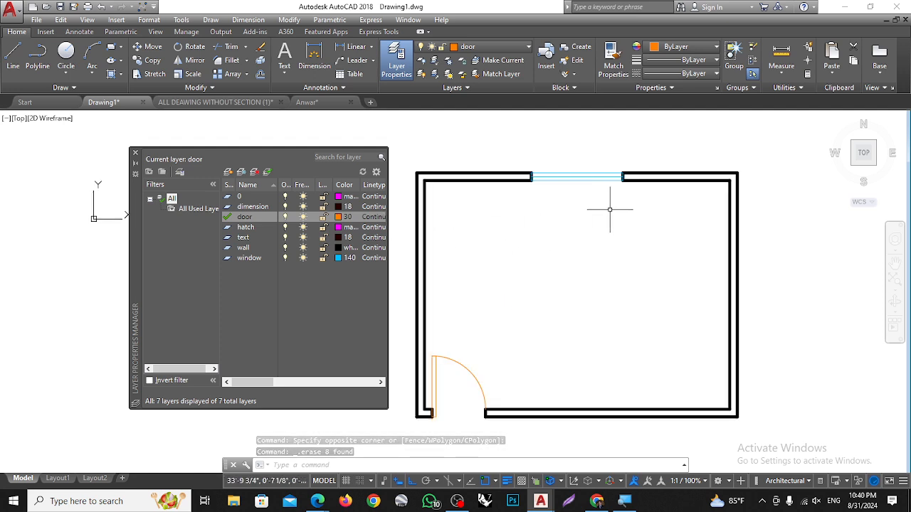
scroll(505, 244, down, 2)
scroll(534, 252, down, 2)
scroll(569, 264, up, 2)
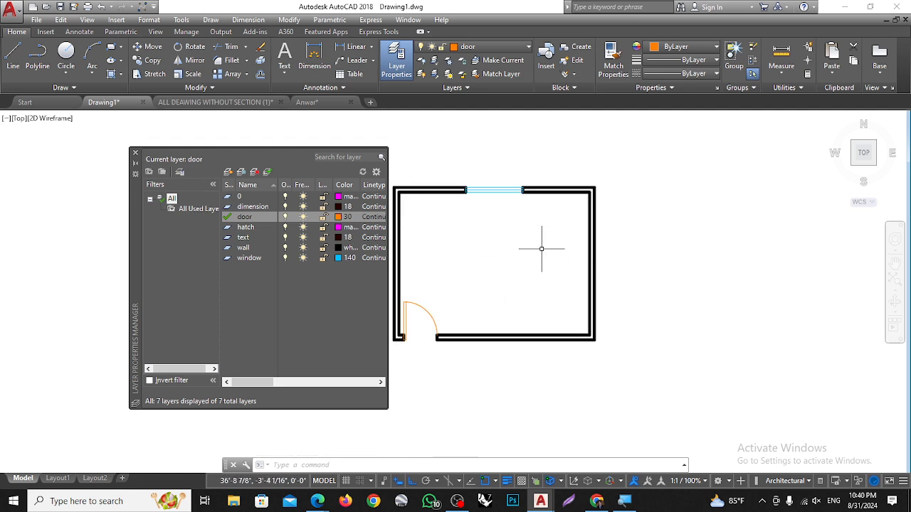
scroll(541, 249, down, 2)
scroll(455, 233, up, 2)
scroll(459, 223, up, 2)
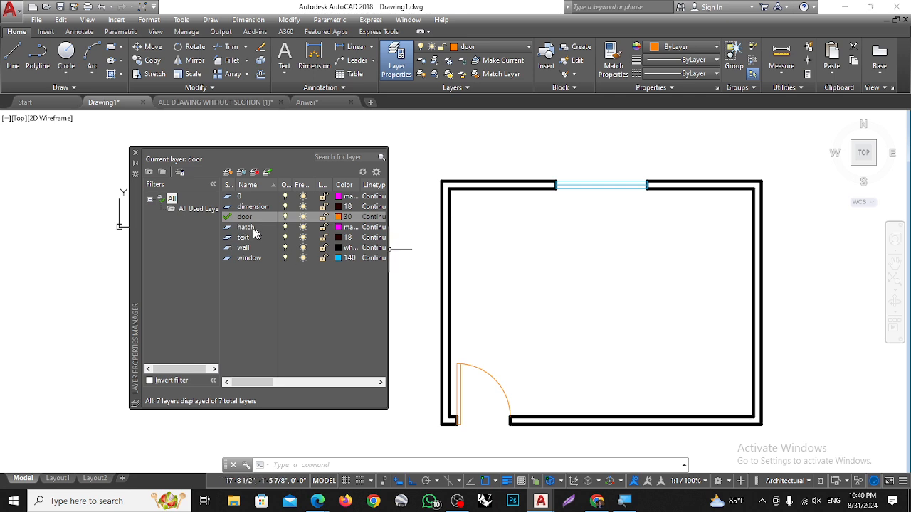
double_click(228, 228)
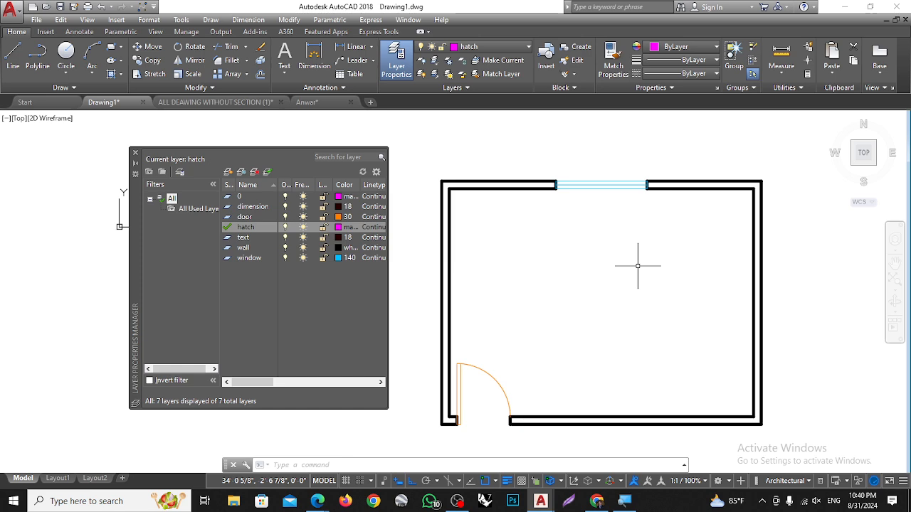
Copy the AR-PARQ1 floor hatch from the other open room drawing and paste it into Drawing1 beside the room
click(306, 102)
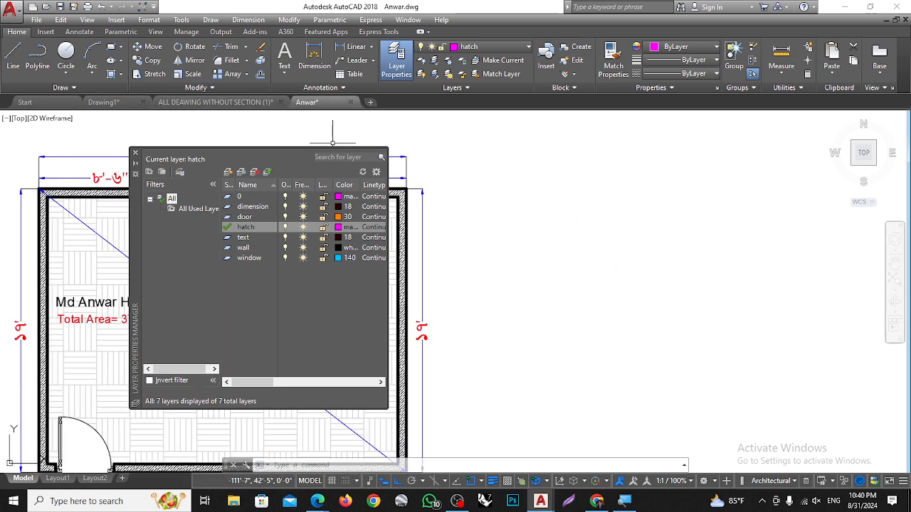
scroll(421, 247, down, 5)
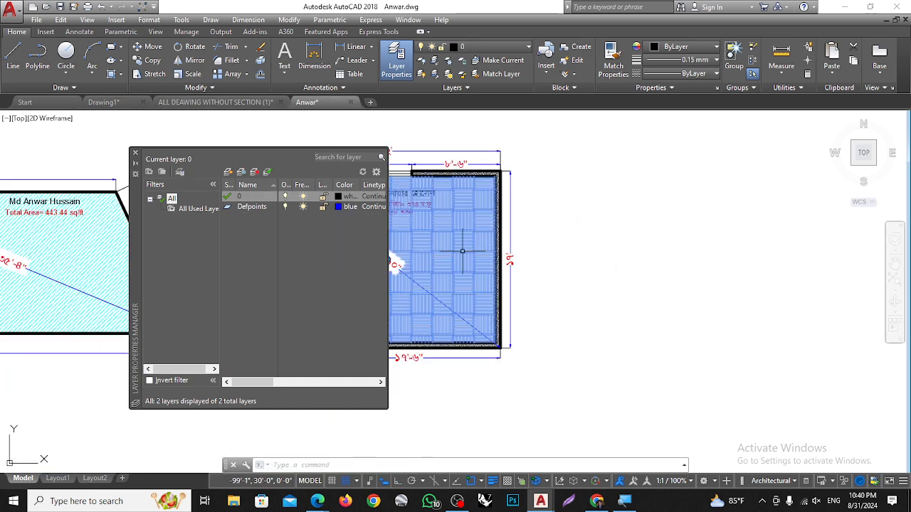
click(462, 251)
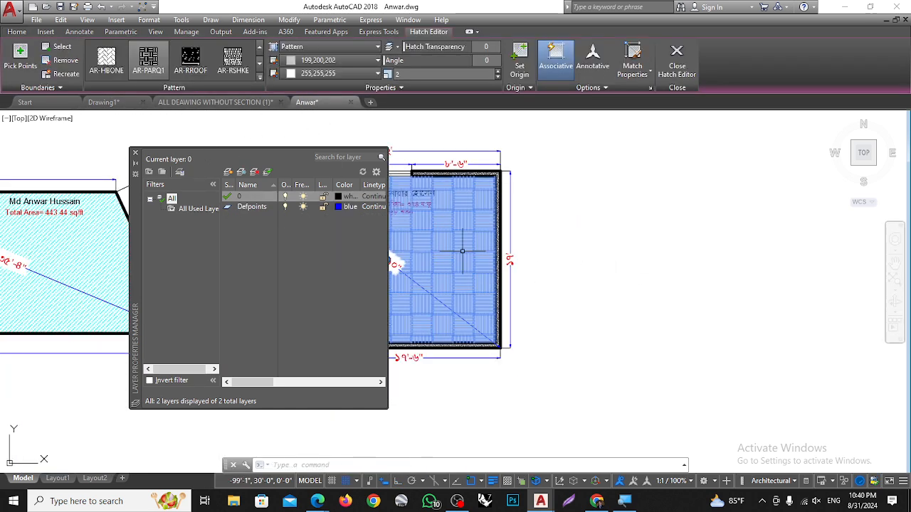
click(103, 102)
key(ctrl+v)
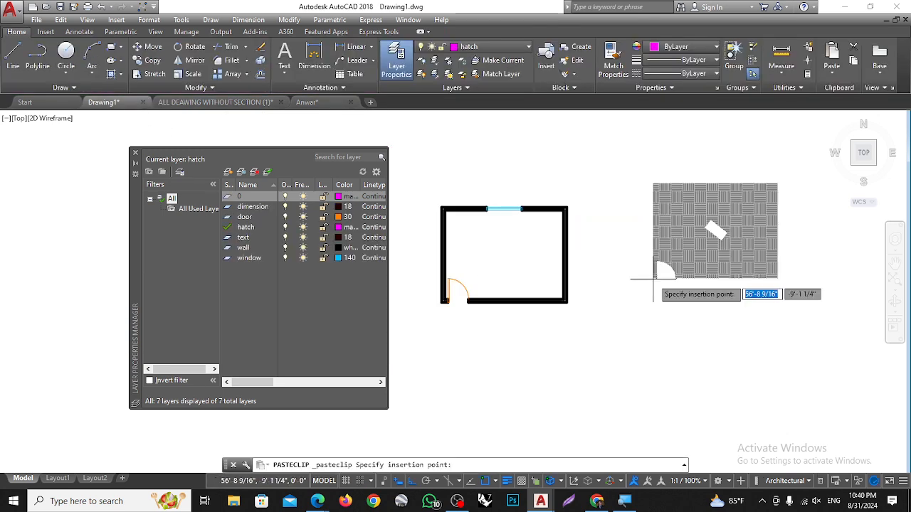
scroll(525, 200, up, 4)
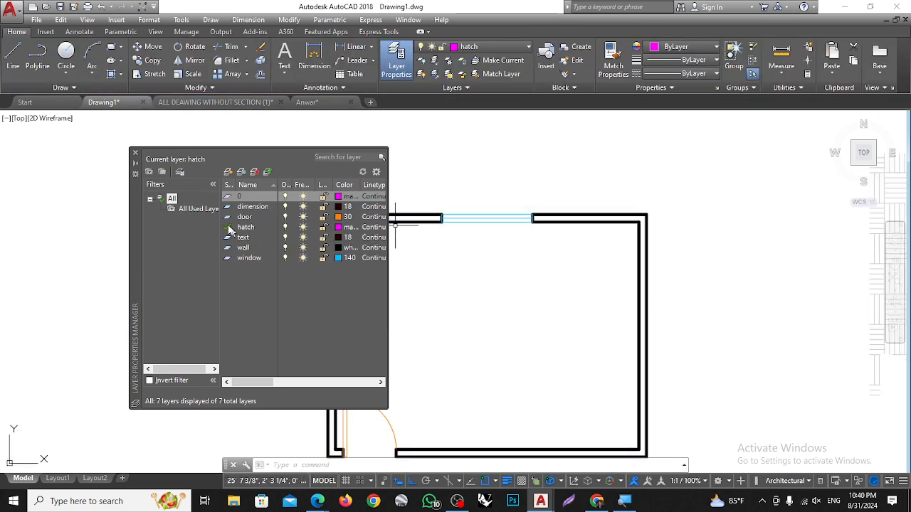
scroll(474, 261, down, 4)
scroll(471, 284, up, 4)
scroll(480, 277, down, 4)
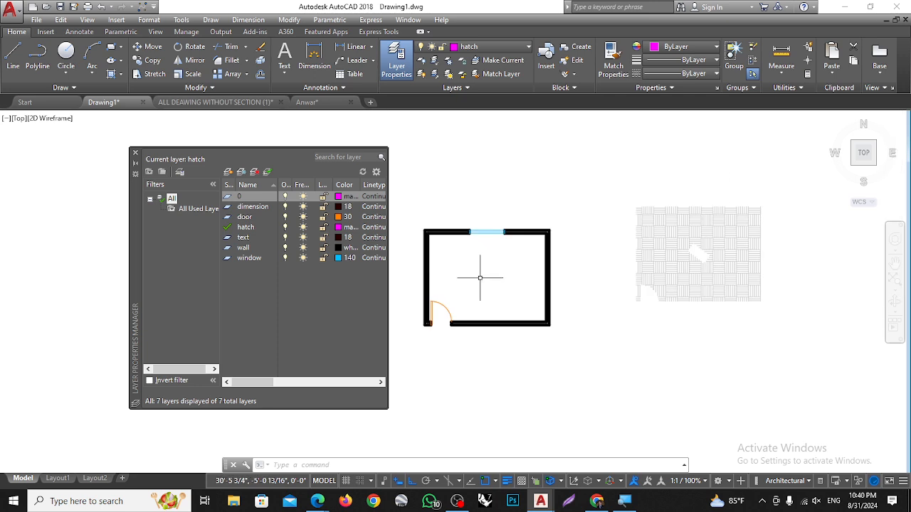
Hatch the room's interior with the ANSI31 pattern in the ByLayer colour
text(h)
key(Return)
click(481, 281)
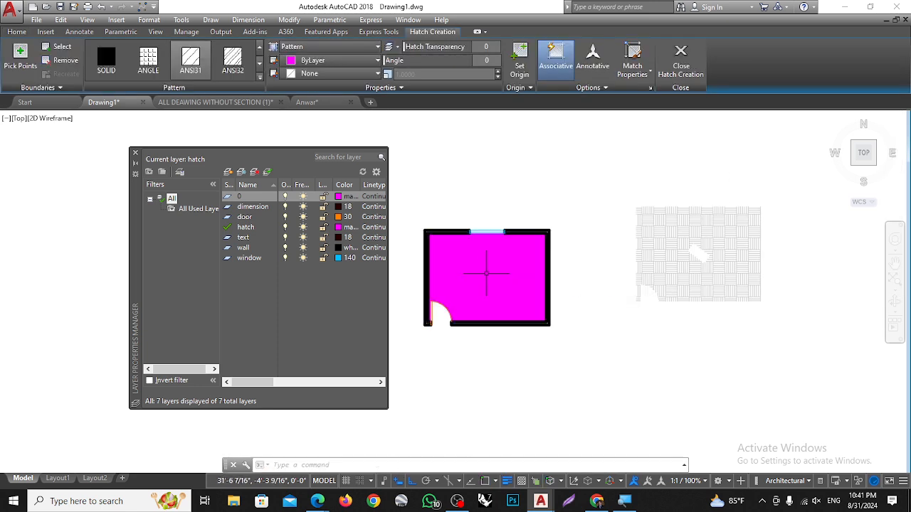
key(Return)
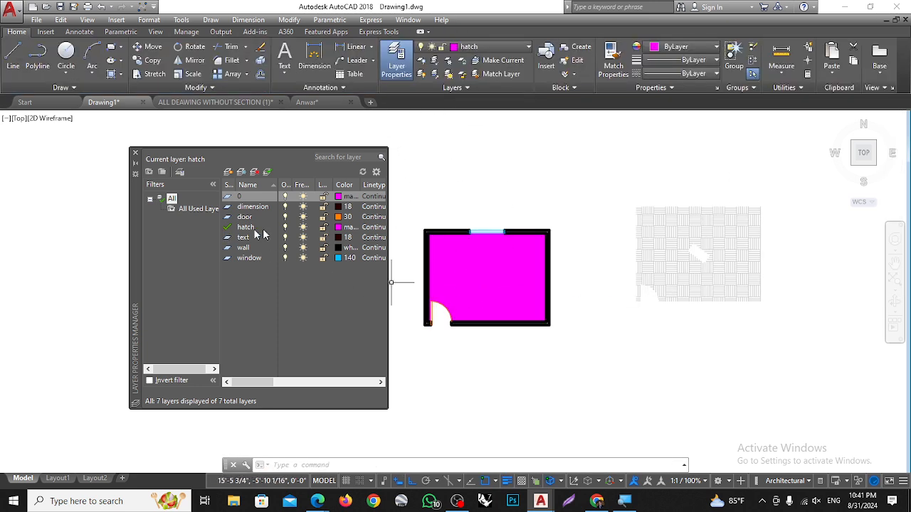
scroll(469, 264, up, 2)
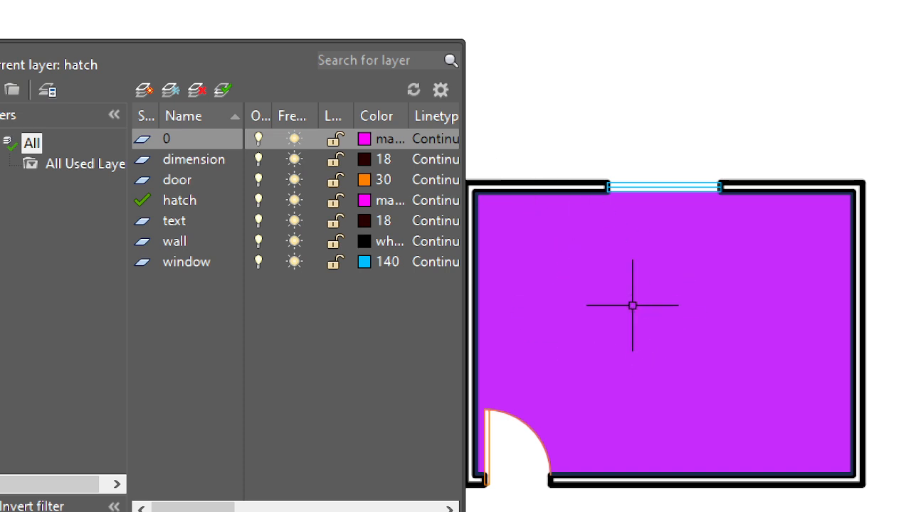
mouse_move(616, 316)
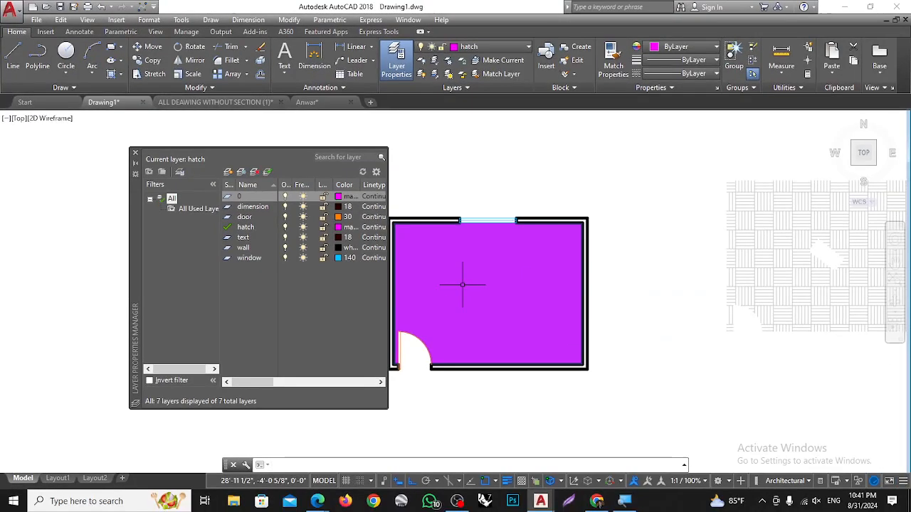
Match the properties of the pasted parquet hatch onto the room's floor hatch
click(614, 59)
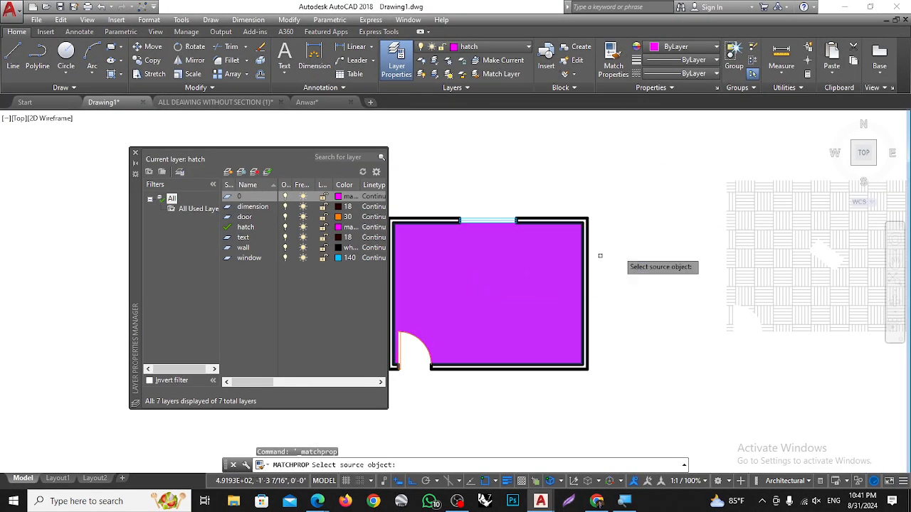
click(769, 230)
click(551, 285)
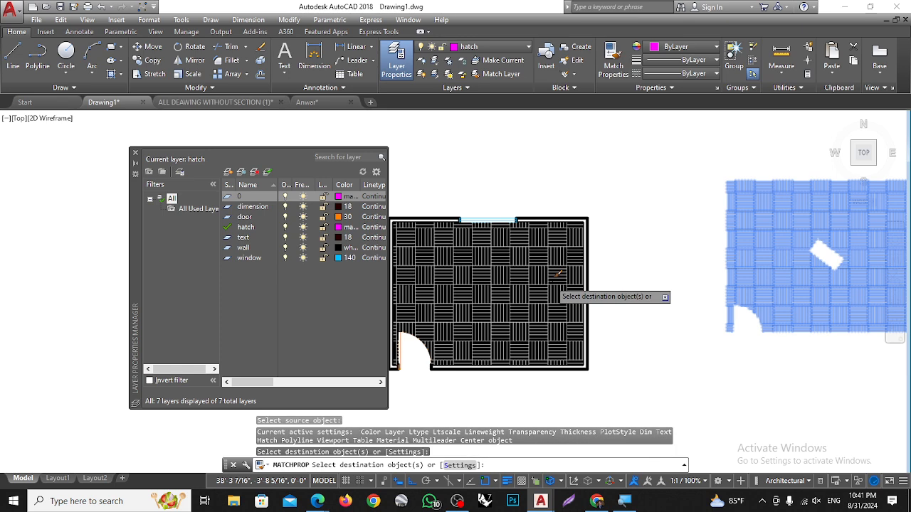
key(Escape)
key(Escape)
key(Escape)
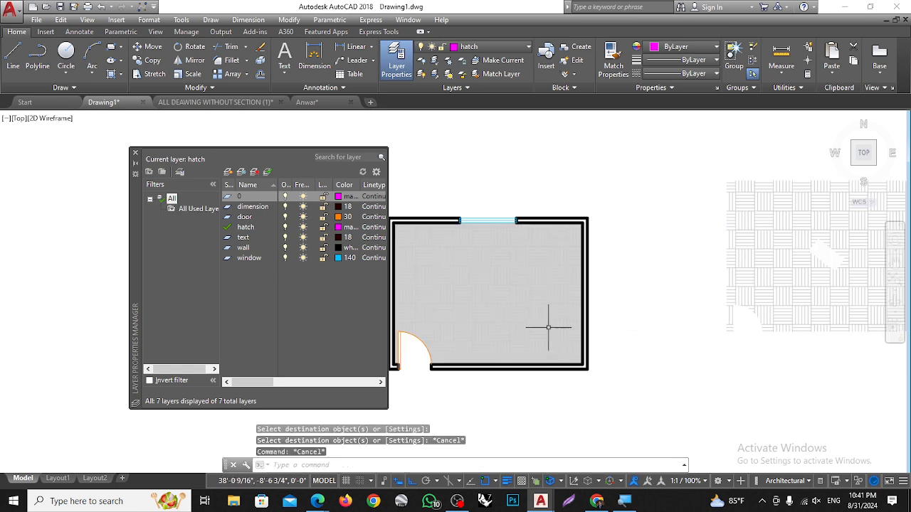
scroll(545, 321, up, 5)
scroll(521, 301, down, 4)
scroll(504, 260, down, 3)
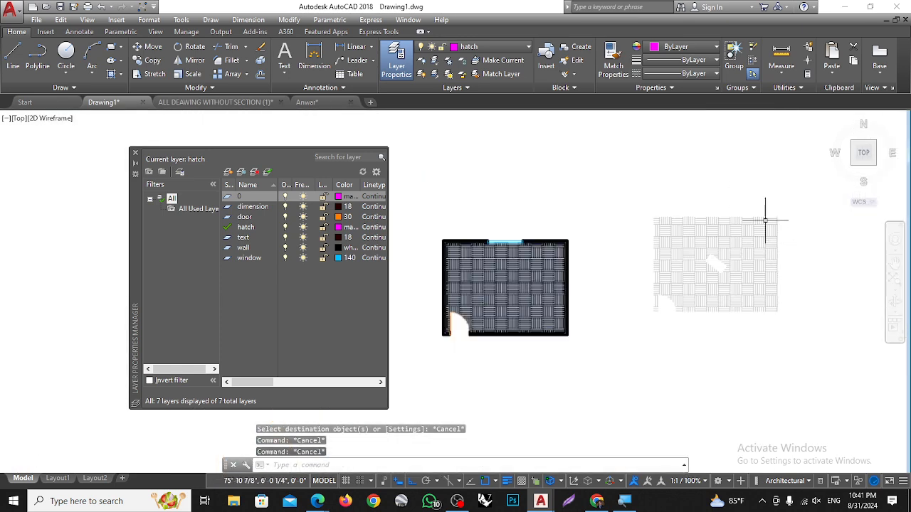
Erase the pasted sample hatch and the floor hatch inside the room
click(701, 249)
click(681, 276)
key(Delete)
scroll(569, 272, up, 4)
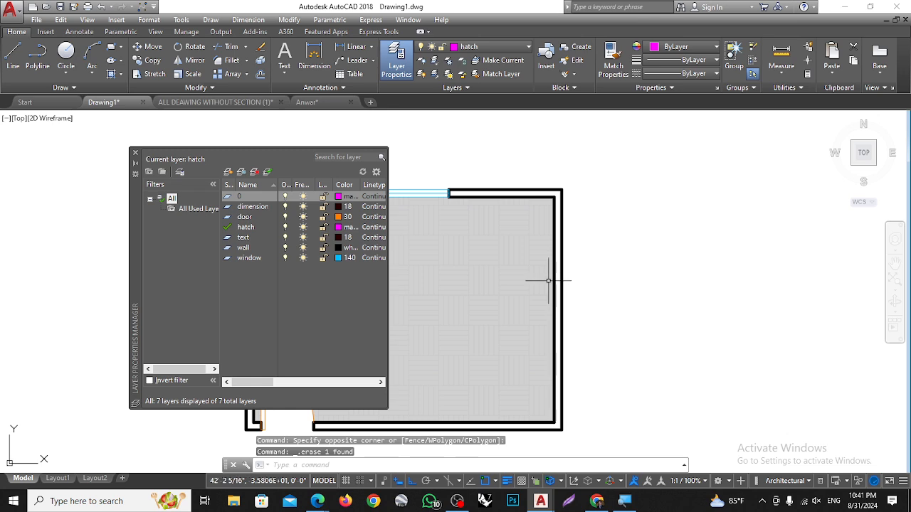
scroll(547, 280, up, 3)
scroll(579, 261, down, 3)
click(534, 268)
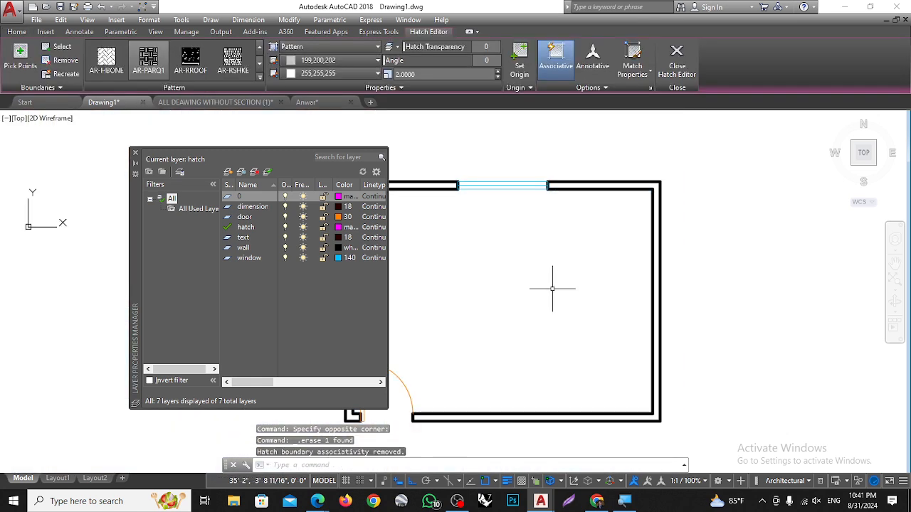
key(Escape)
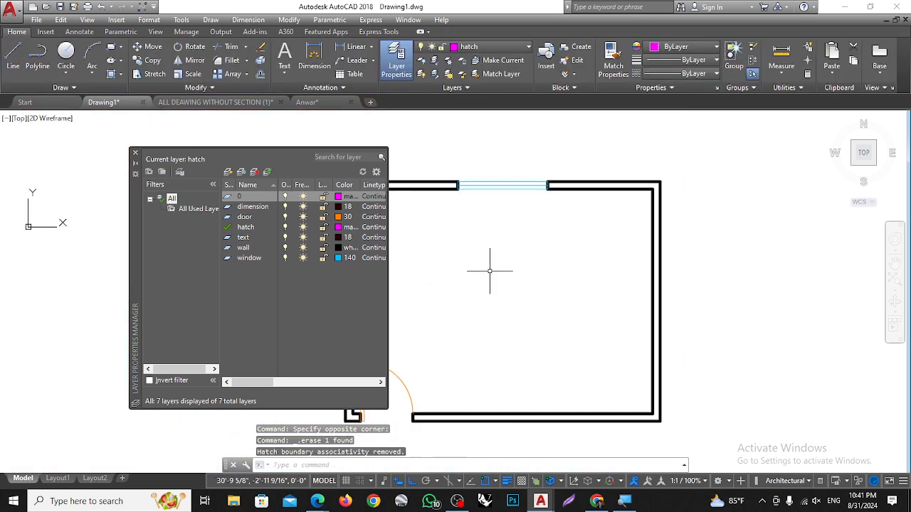
Start a new hatch in the room's interior on the hatch layer and set its colour to 199,200,202
click(254, 227)
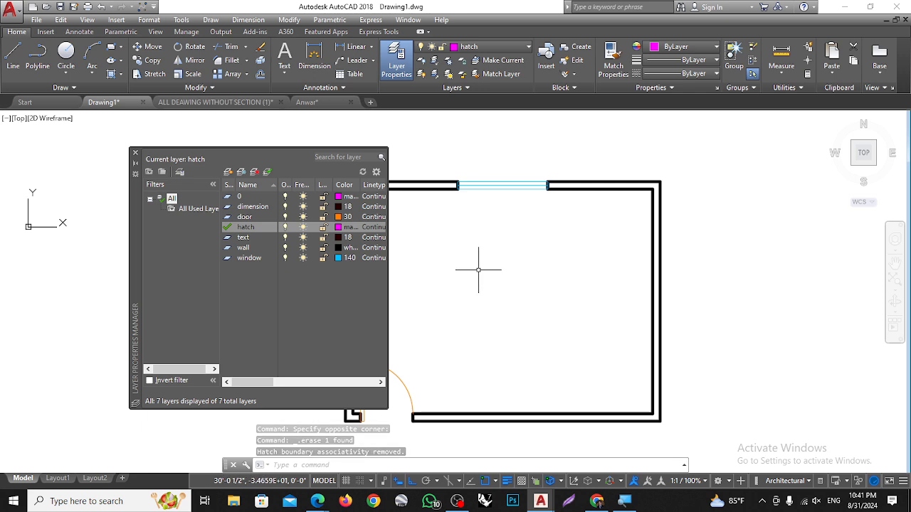
text(h)
key(Return)
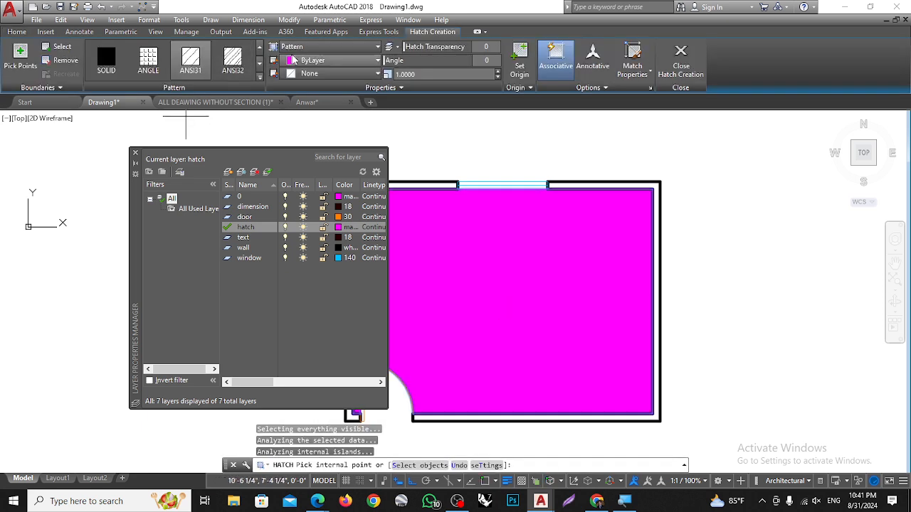
click(295, 62)
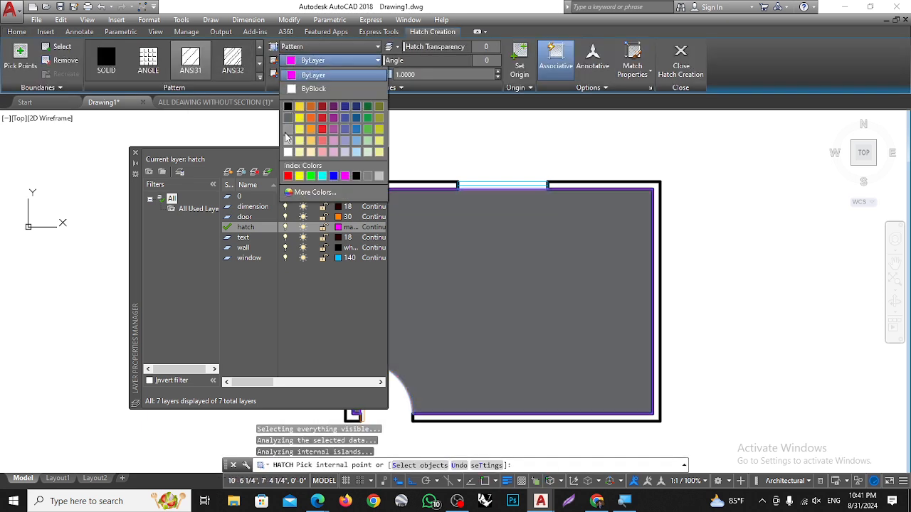
click(286, 142)
Browse the hatch patterns and apply EARTH to the room's floor hatch
click(260, 78)
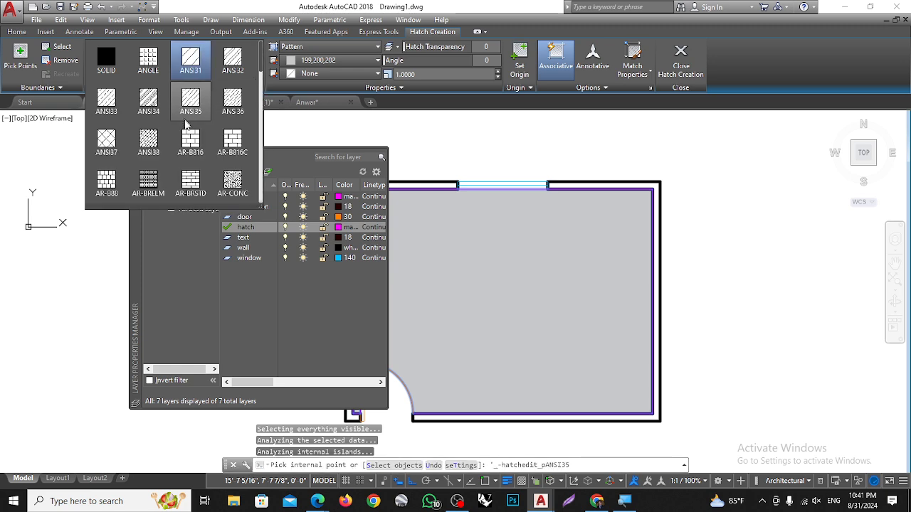
scroll(188, 122, down, 4)
scroll(192, 158, down, 6)
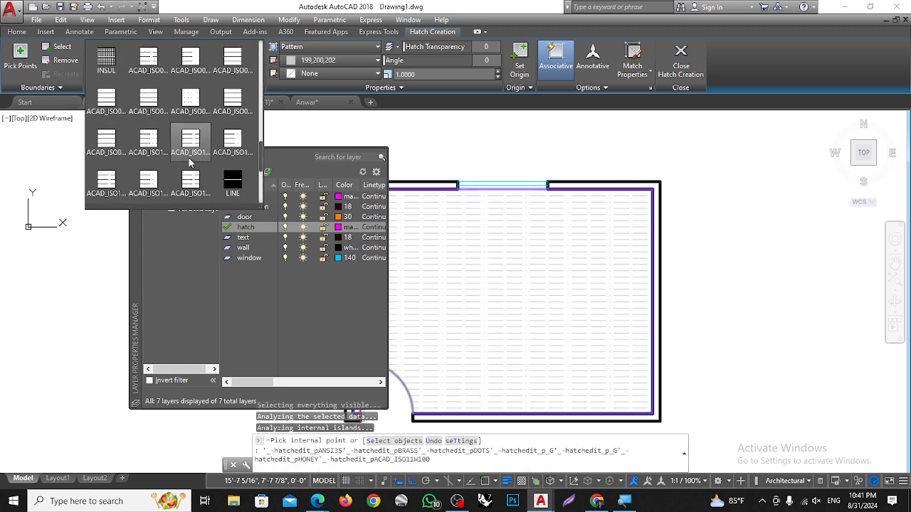
scroll(191, 162, up, 10)
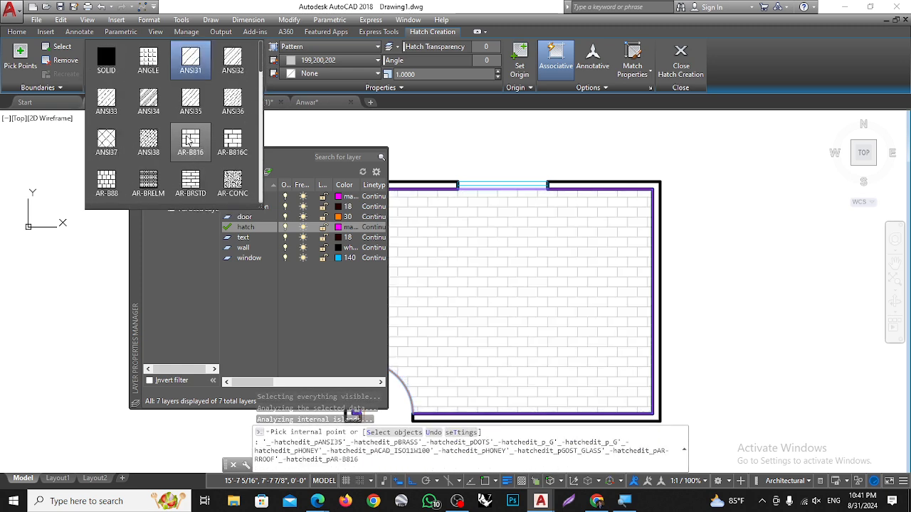
scroll(190, 143, down, 4)
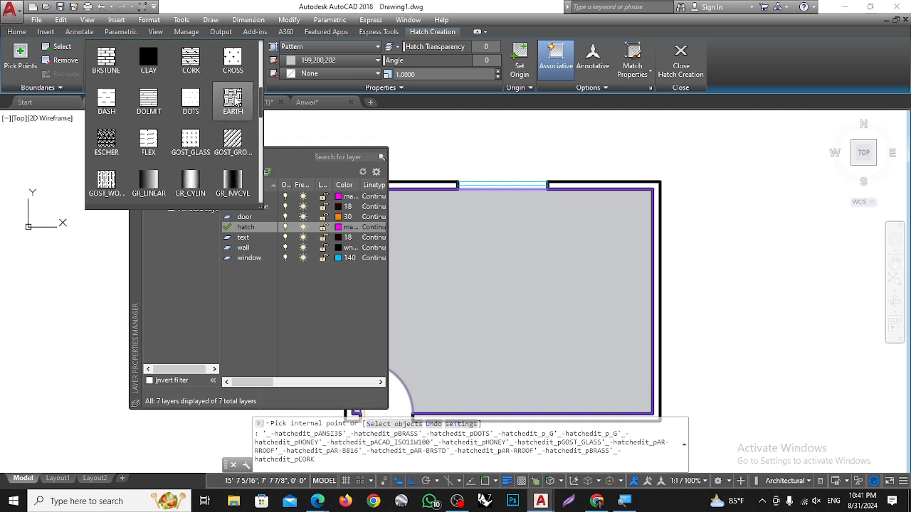
click(232, 99)
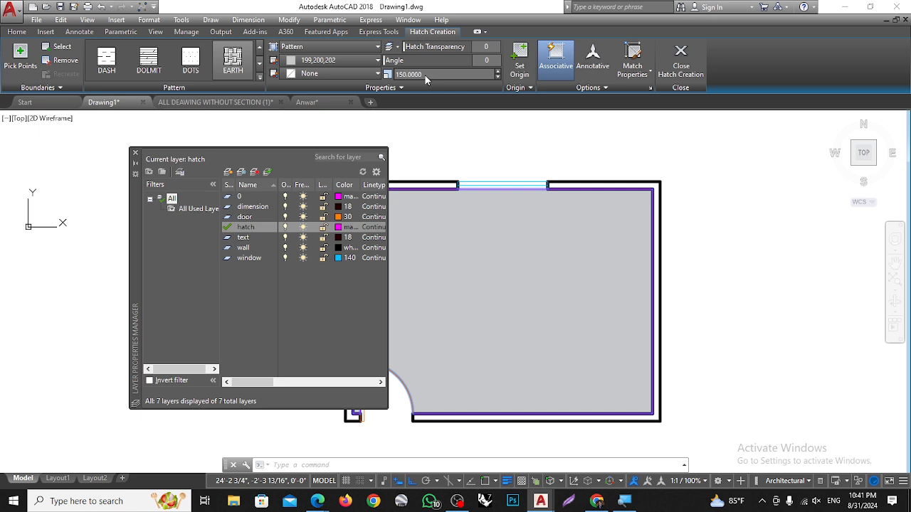
Try the EARTH floor hatch at pattern scales of 2 and 20
scroll(451, 325, up, 3)
scroll(472, 305, down, 3)
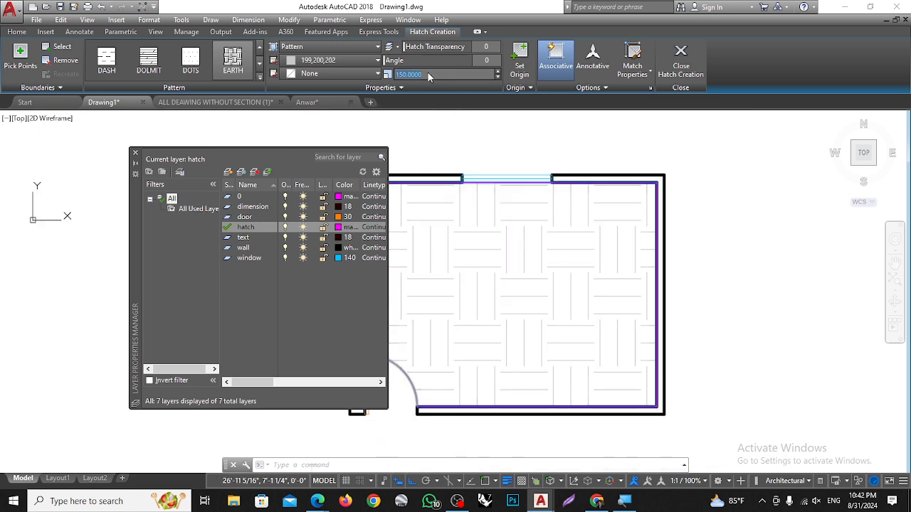
text(2)
key(Return)
scroll(533, 299, up, 3)
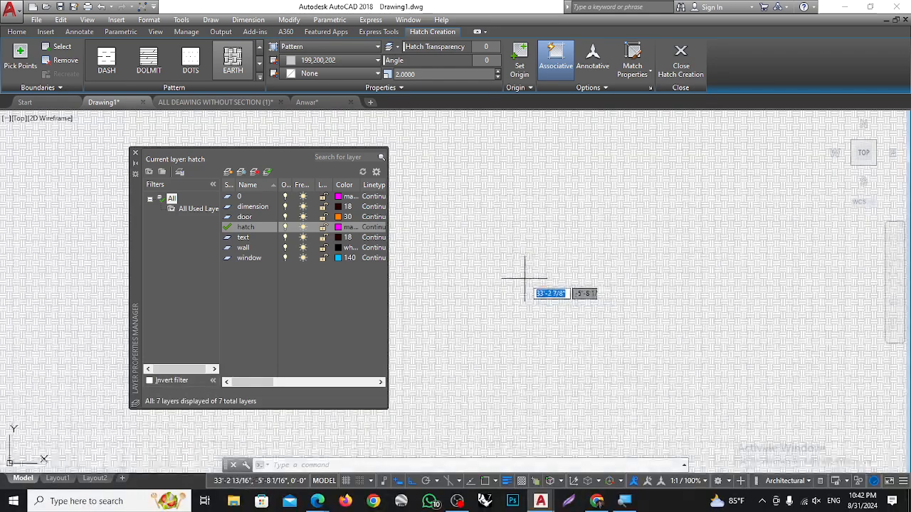
scroll(524, 277, down, 3)
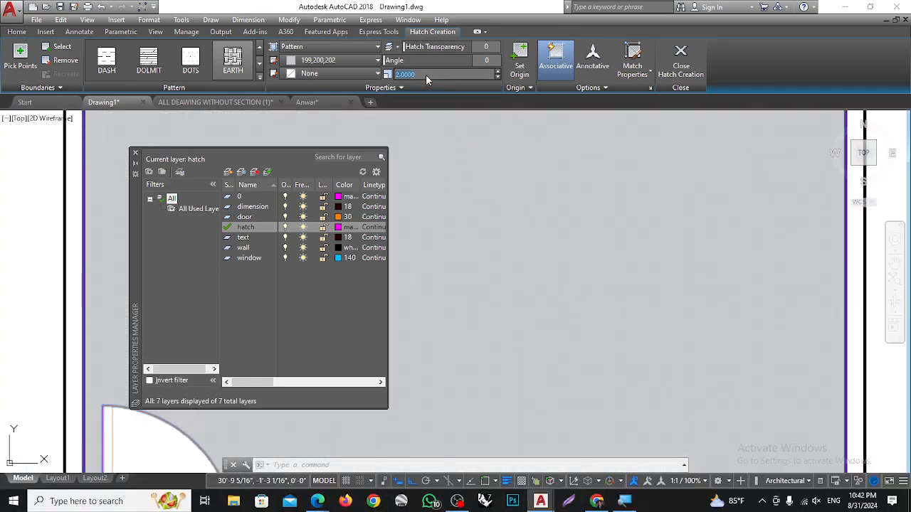
text(0)
key(Return)
scroll(443, 142, down, 3)
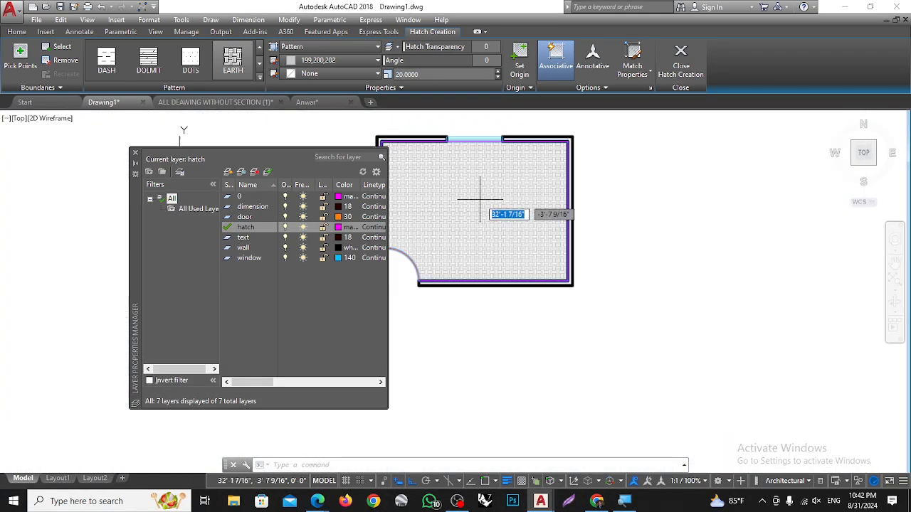
Set the EARTH floor hatch's scale to 30 and finish the hatch
click(422, 74)
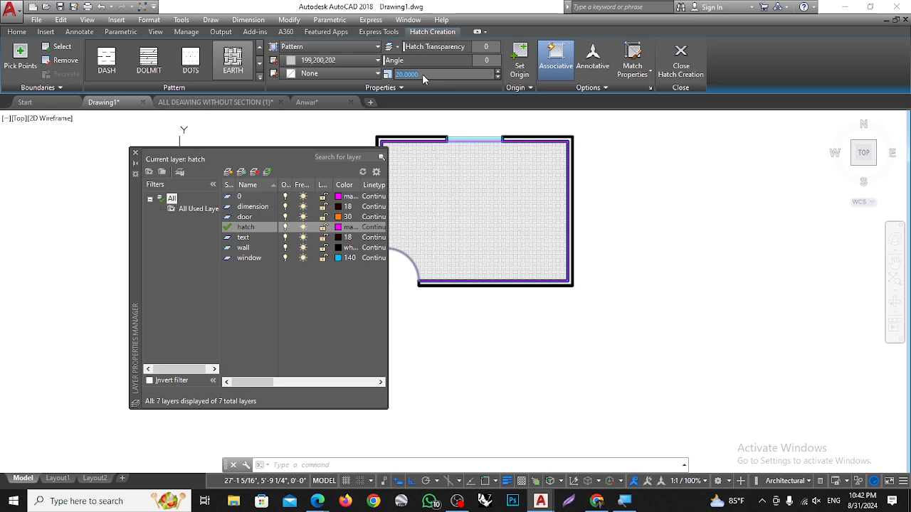
text(30)
key(Return)
scroll(499, 187, up, 4)
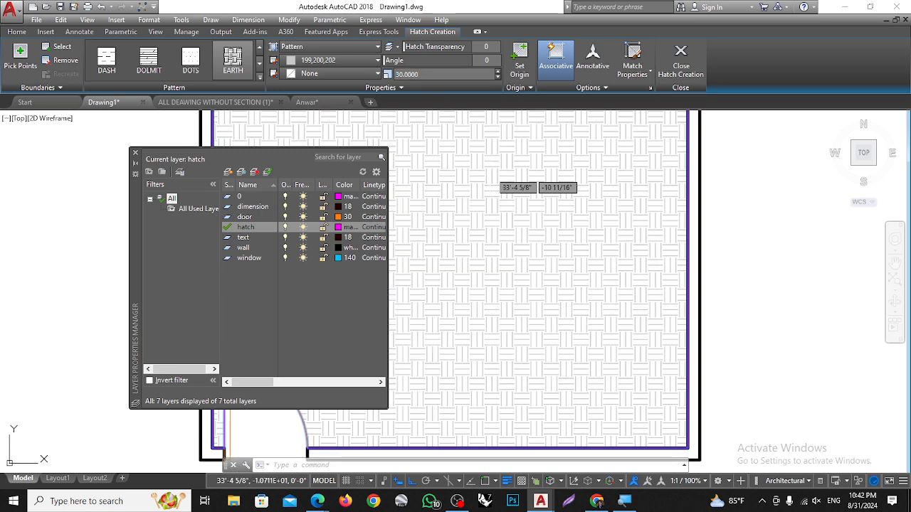
scroll(522, 217, down, 6)
key(Escape)
key(Escape)
scroll(581, 179, up, 4)
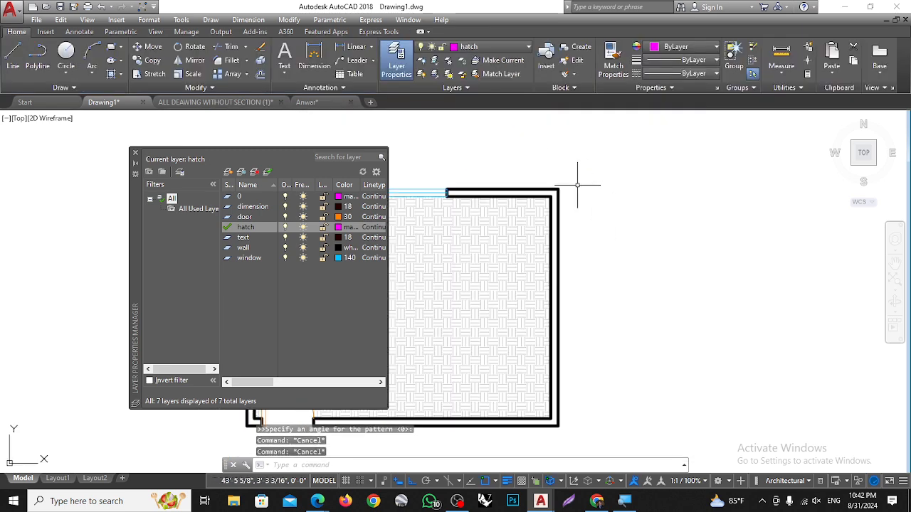
Examine the floor hatch's density in relation to the walls, window and door
scroll(545, 204, down, 4)
scroll(430, 183, up, 4)
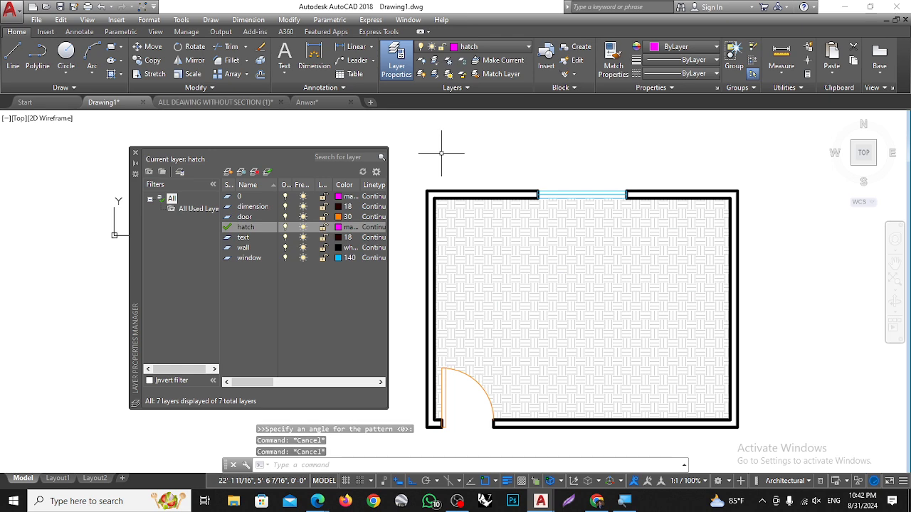
scroll(442, 152, down, 6)
scroll(549, 195, up, 2)
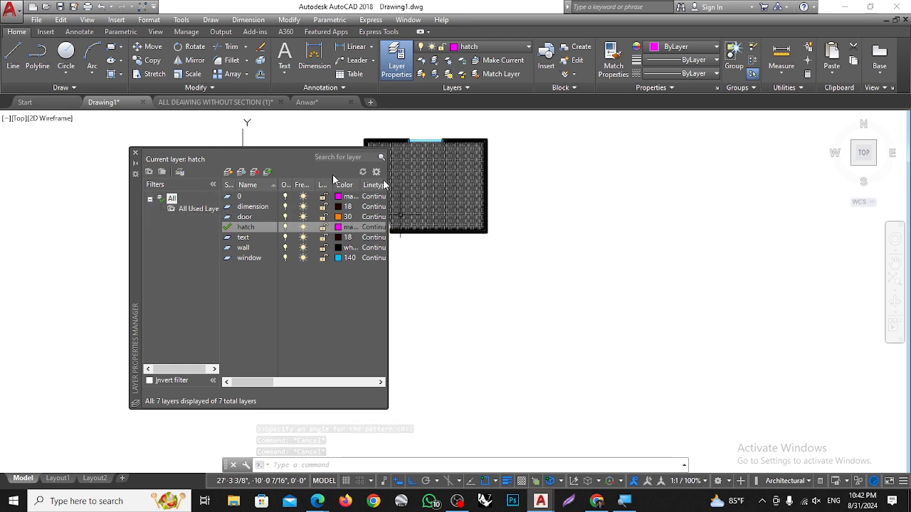
scroll(524, 210, down, 2)
scroll(460, 157, up, 4)
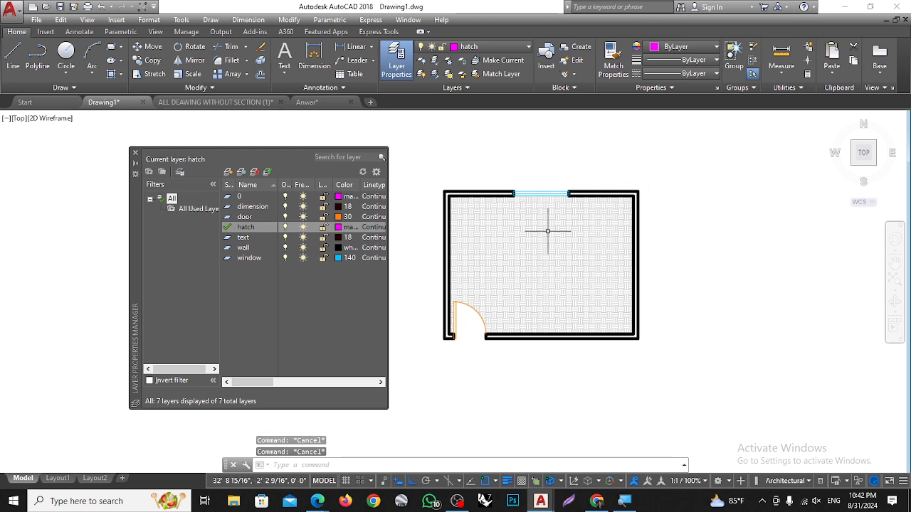
scroll(587, 196, up, 4)
scroll(689, 170, down, 2)
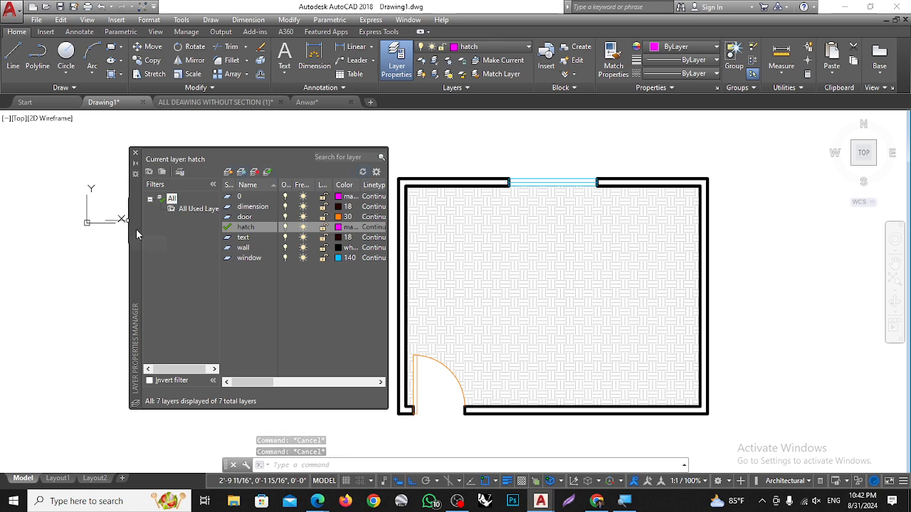
Move the layer manager away from the plan and start a hatch inside both wall sections
drag(136, 229, 65, 213)
scroll(431, 163, up, 2)
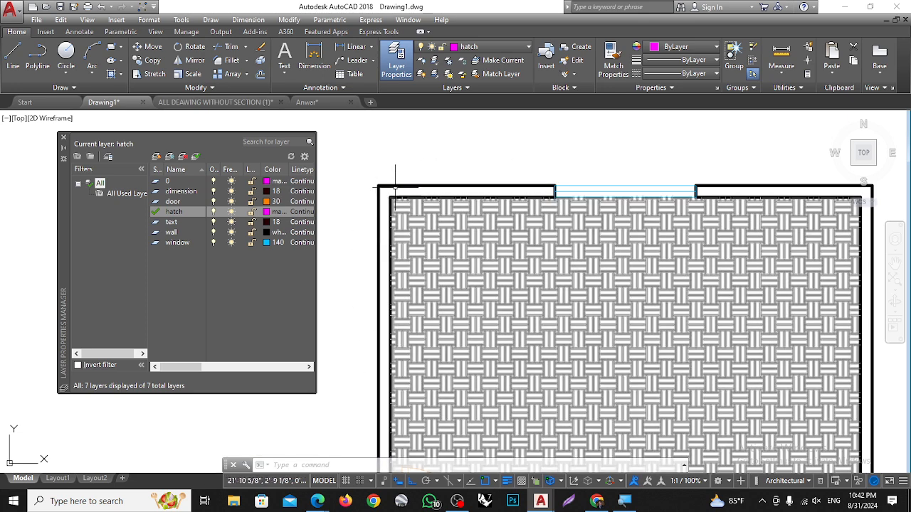
scroll(398, 170, up, 1)
text(h)
key(Return)
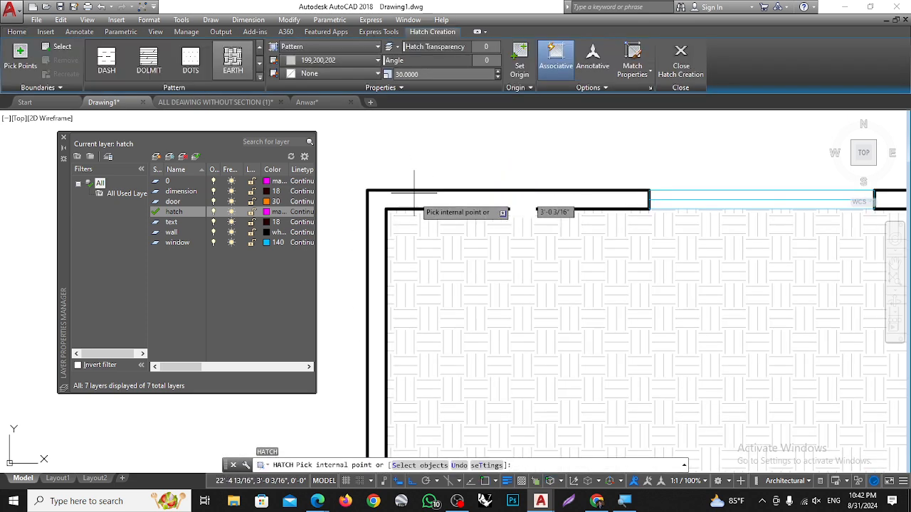
scroll(527, 199, down, 2)
scroll(527, 199, down, 4)
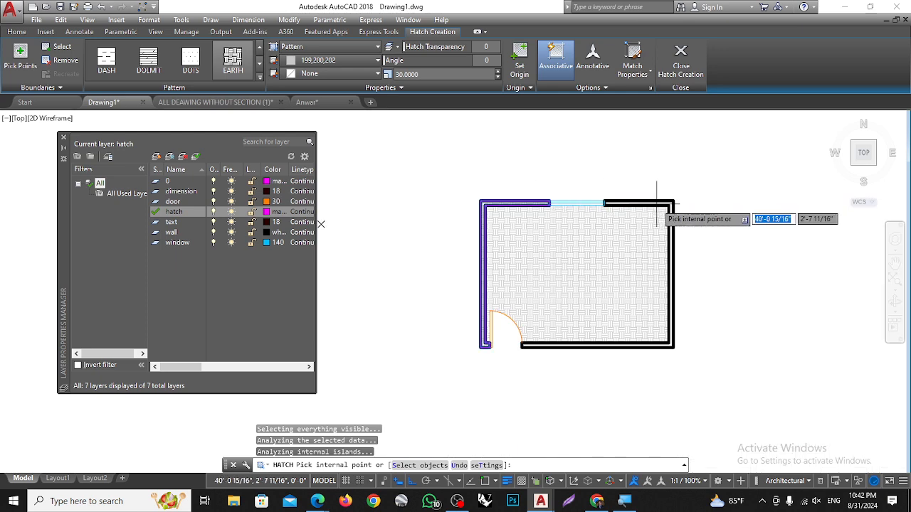
scroll(530, 198, up, 7)
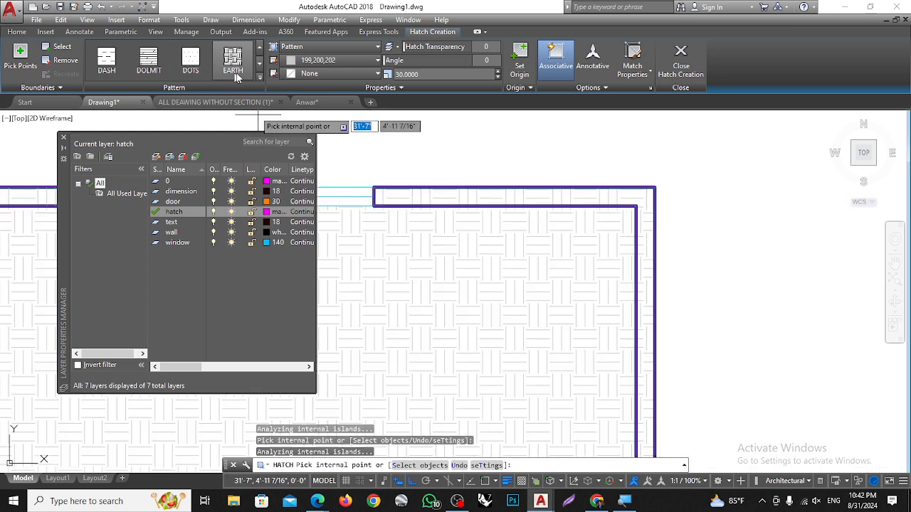
Give the wall hatch the ANSI31 pattern at scale 12 in colour 0,0,0 and finish it
click(261, 81)
scroll(178, 106, up, 3)
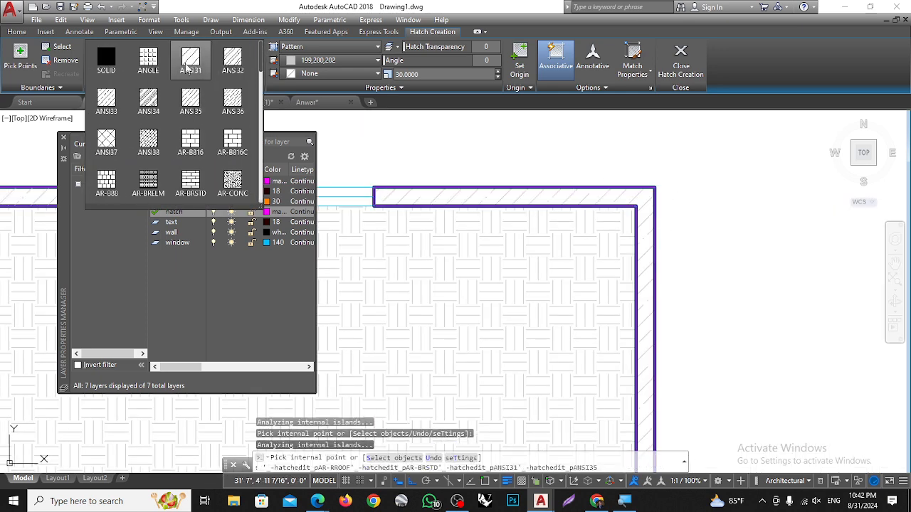
click(190, 60)
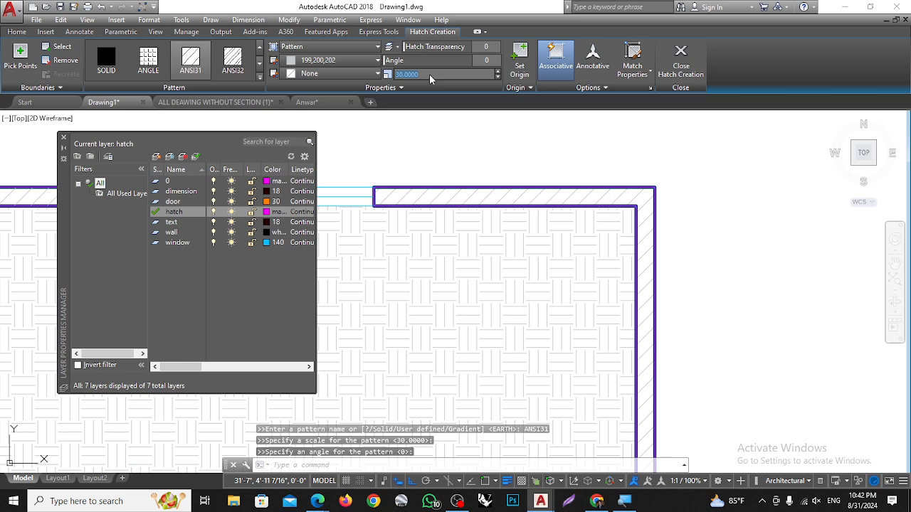
text(12)
key(Return)
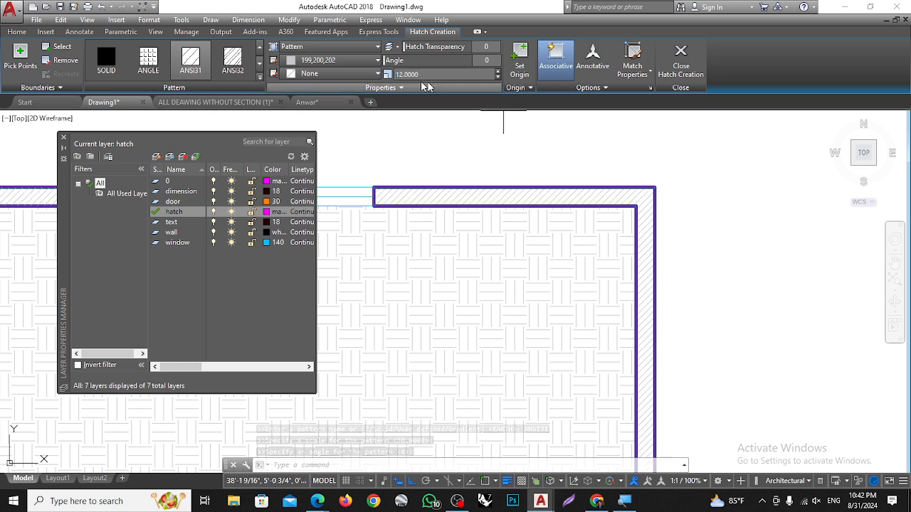
click(291, 62)
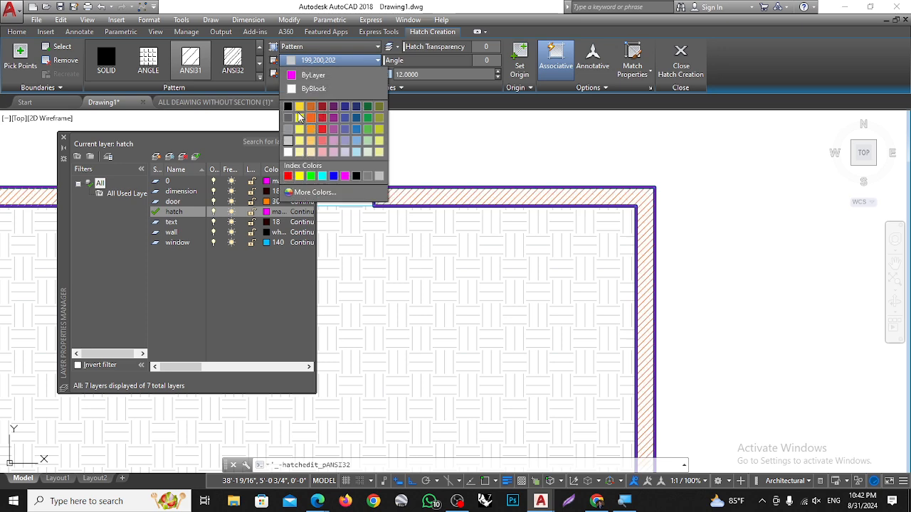
click(288, 107)
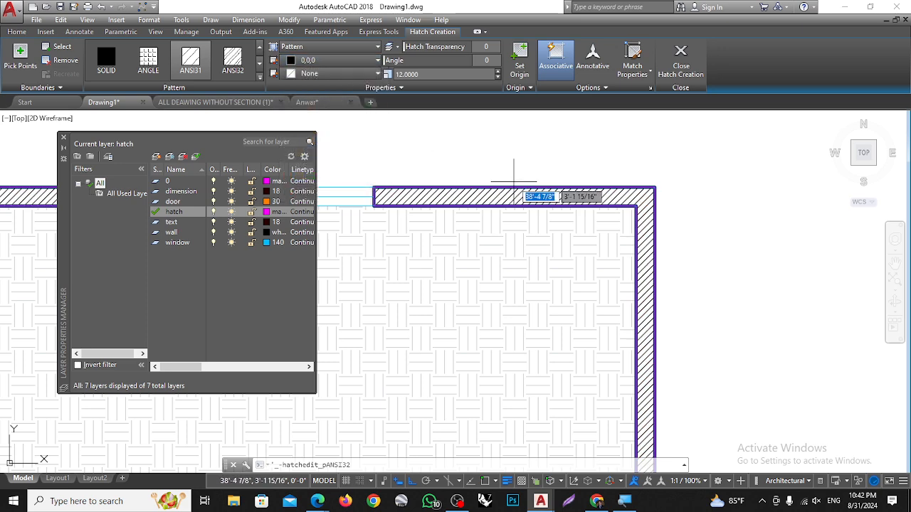
key(Escape)
scroll(523, 178, down, 4)
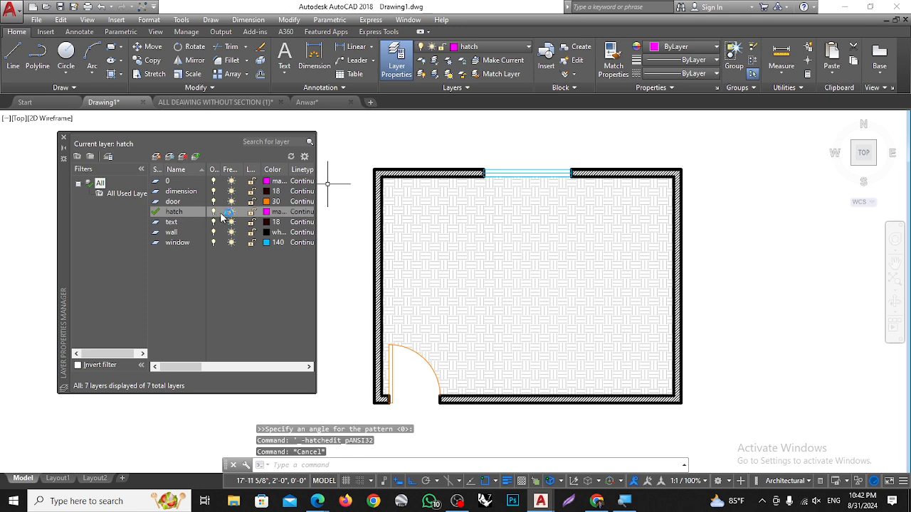
Turn the hatch layer off and back on, making door the current layer in between
click(214, 212)
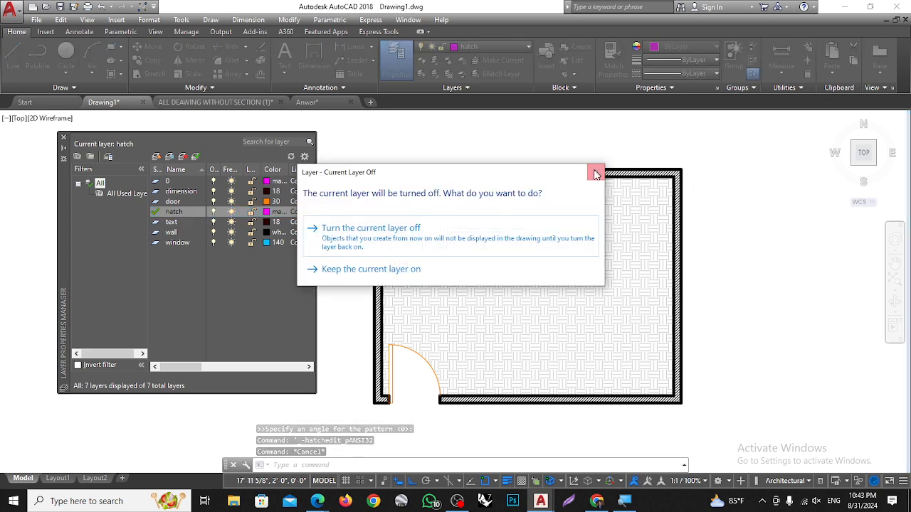
click(596, 174)
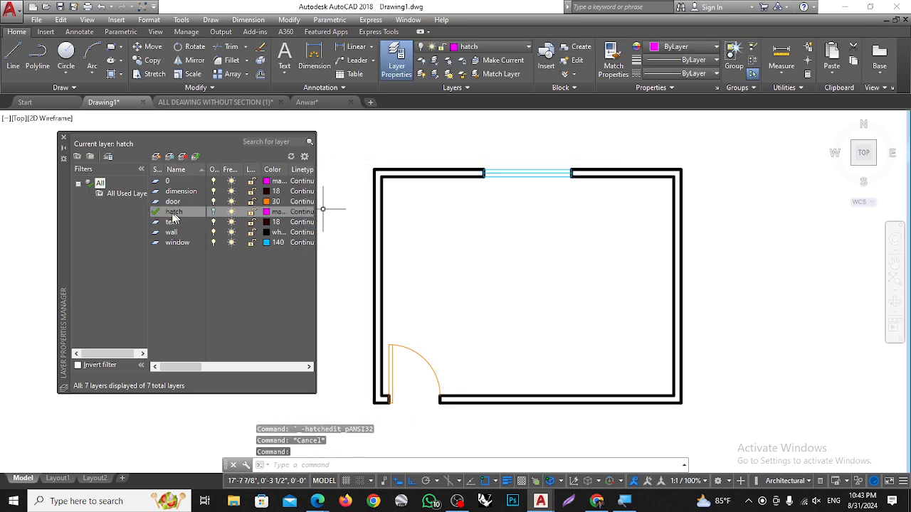
double_click(155, 202)
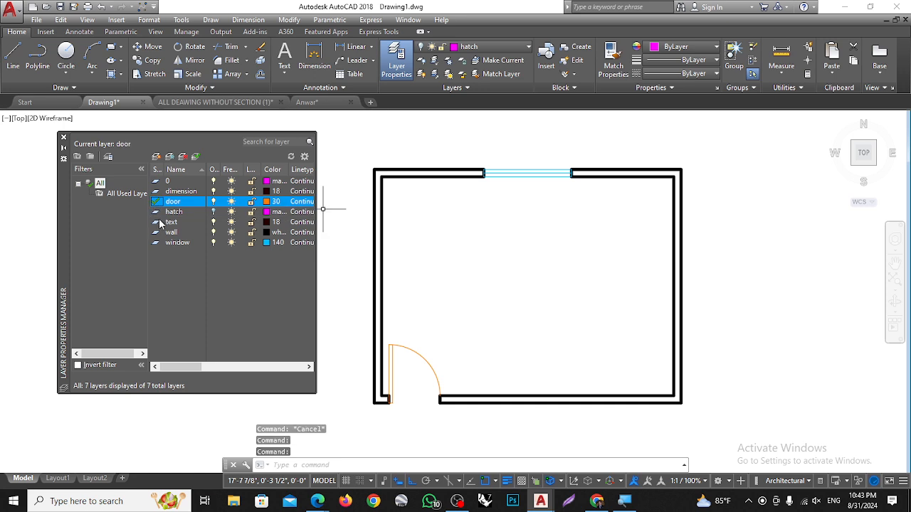
click(214, 211)
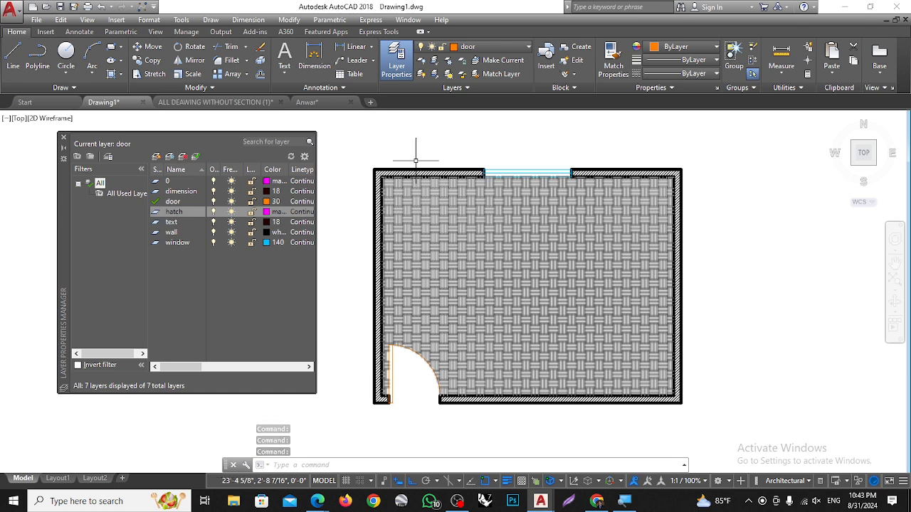
Make the dimension layer current and dimension the top wall from its left outer corner to the window's near edge, placed above the wall
scroll(347, 144, up, 2)
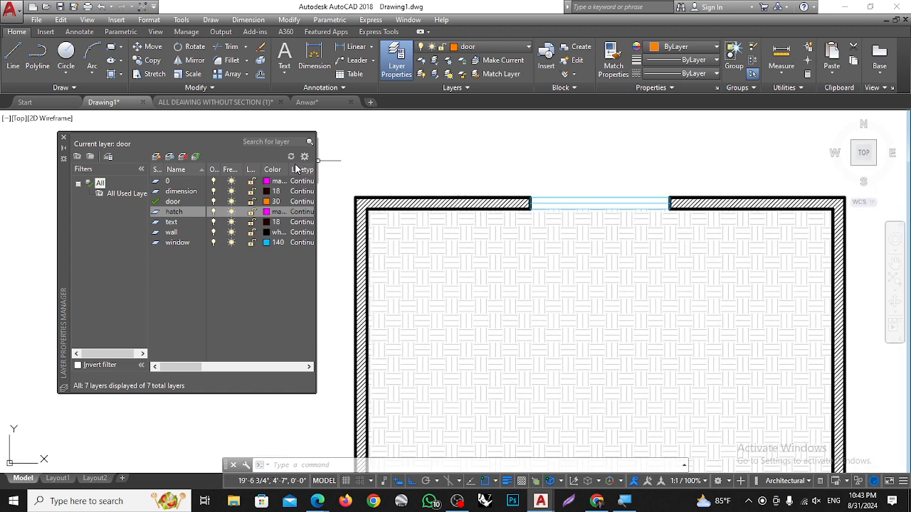
click(314, 61)
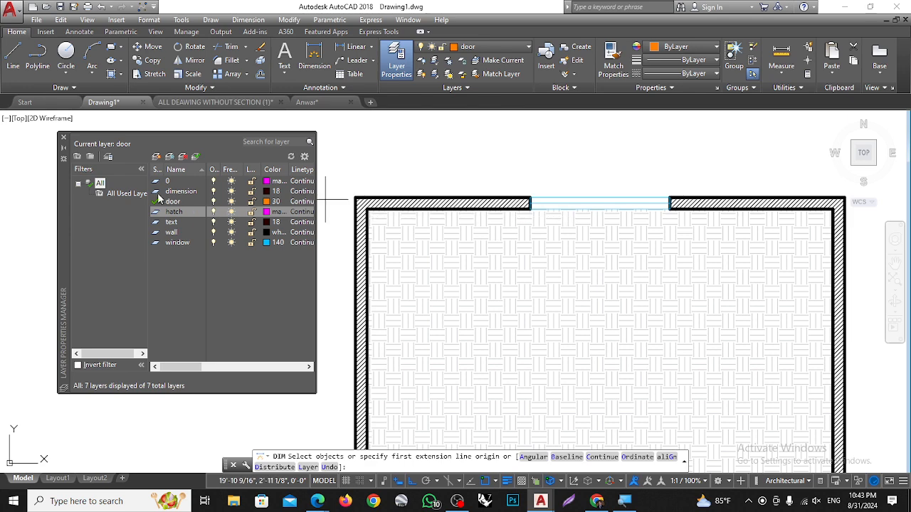
double_click(161, 193)
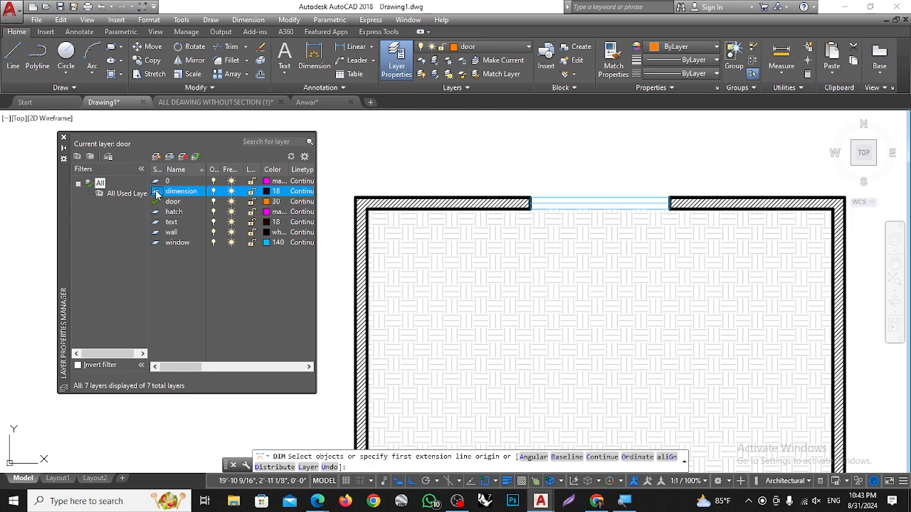
click(356, 198)
click(529, 200)
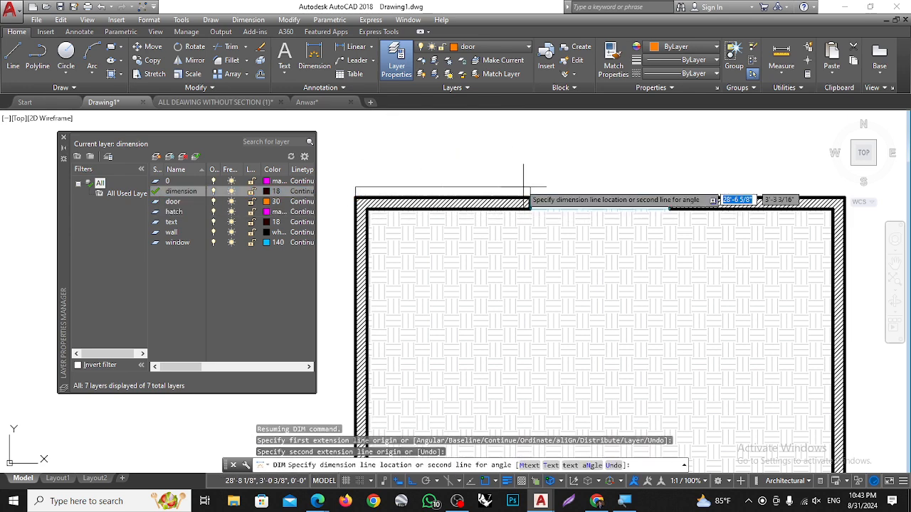
click(525, 176)
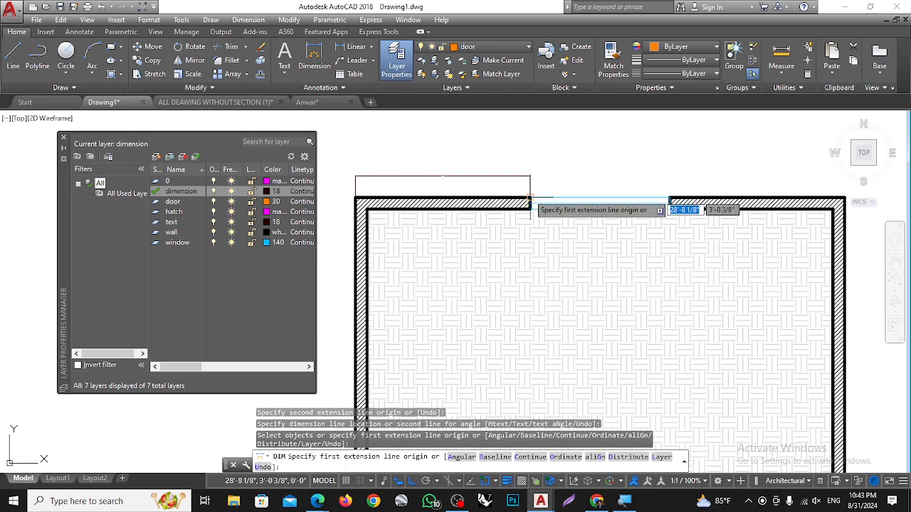
Dimension the window opening in the top wall, placing the dimension in line with the existing one above the wall
click(529, 198)
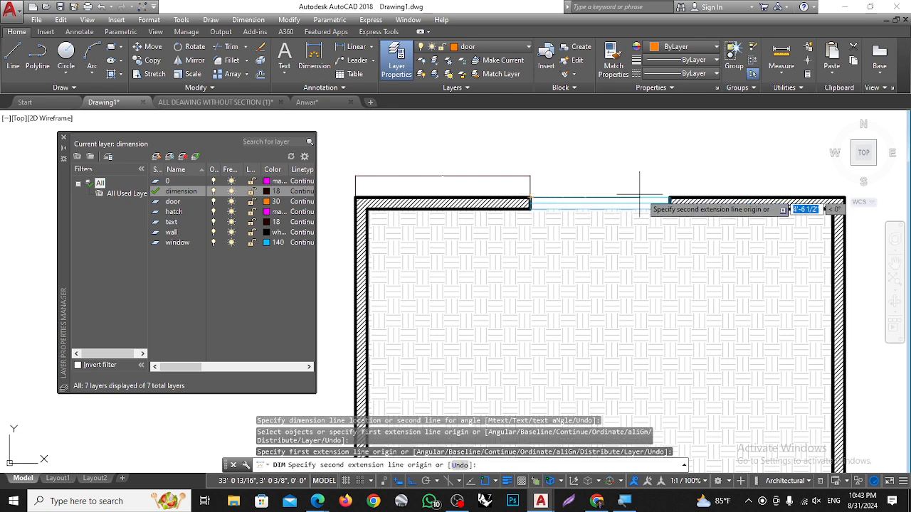
click(669, 199)
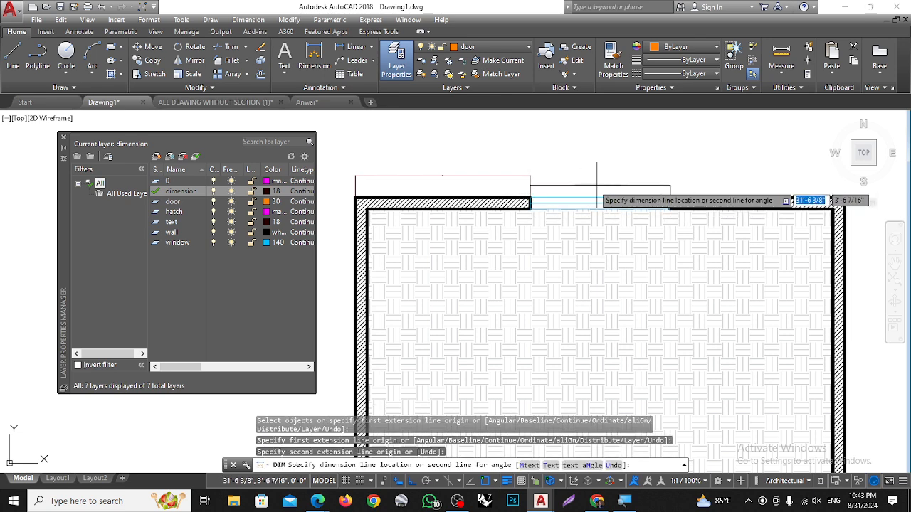
click(530, 175)
scroll(454, 202, down, 2)
scroll(593, 195, up, 2)
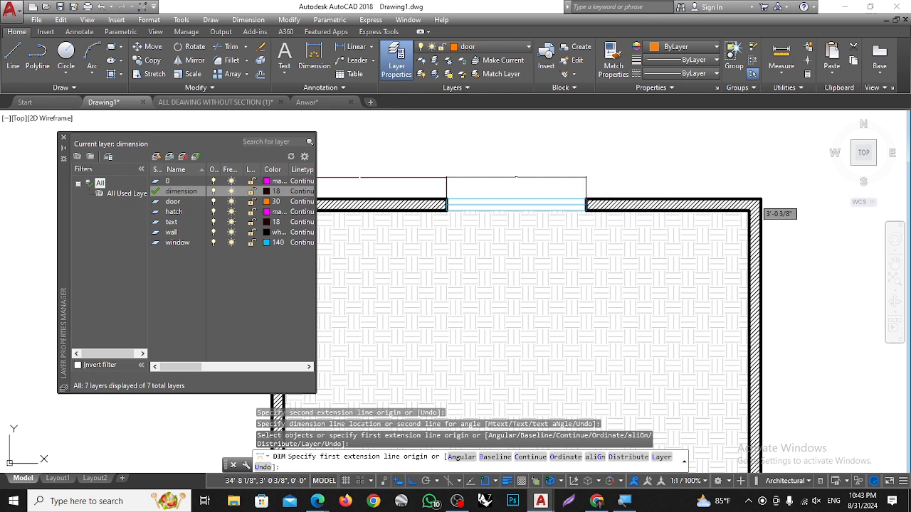
Dimension the top wall from its right outer corner to the window's near edge, in line with the window dimension
click(760, 200)
click(585, 200)
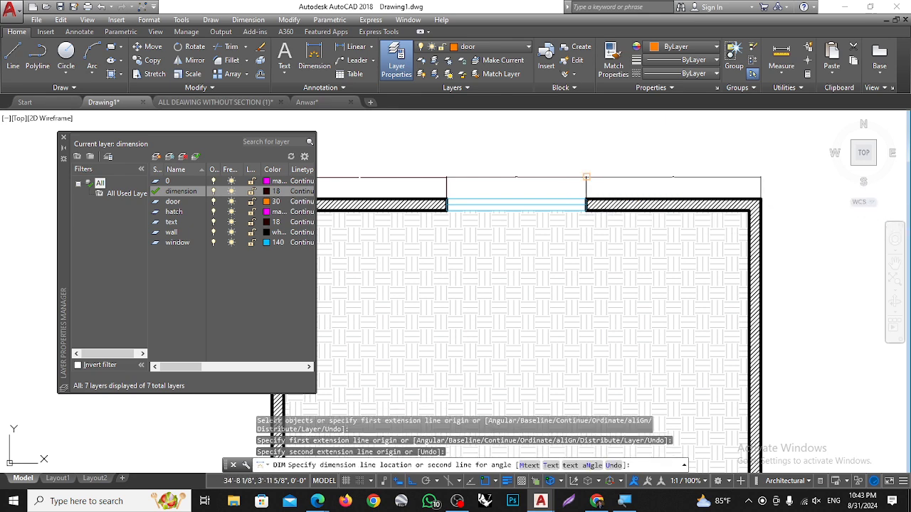
click(585, 176)
scroll(650, 162, down, 2)
scroll(648, 167, up, 2)
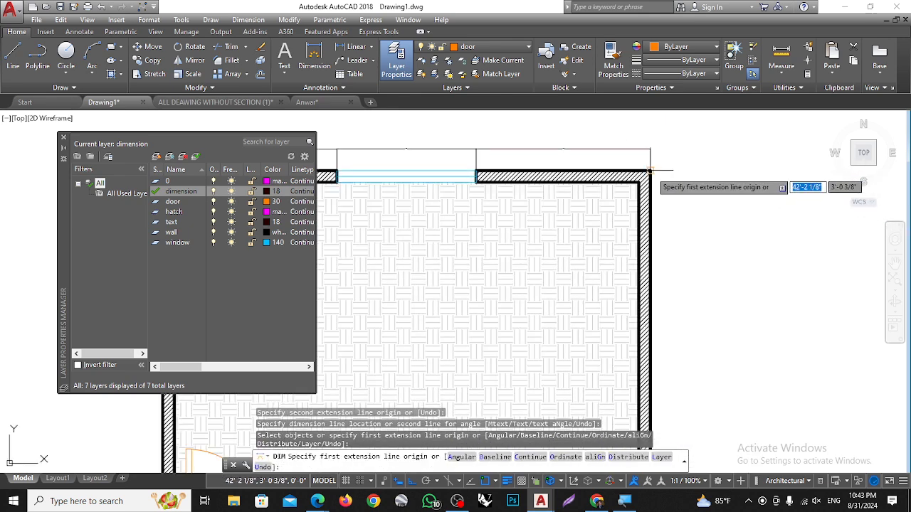
Dimension the full outer length of the right wall, place it outside the room, and finish dimensioning
click(649, 171)
scroll(650, 171, down, 2)
scroll(644, 235, up, 2)
click(656, 275)
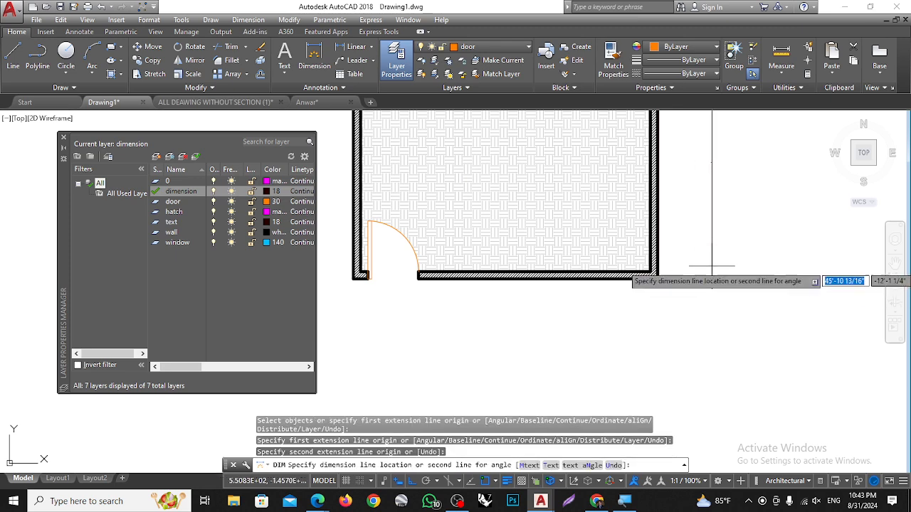
click(711, 267)
scroll(611, 281, down, 3)
scroll(612, 234, up, 2)
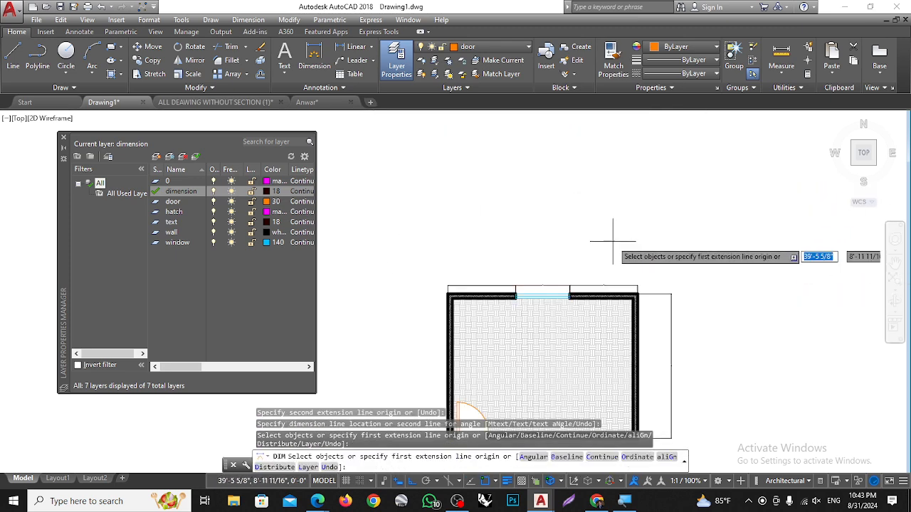
key(Escape)
Make door the current layer and turn the dimension layer off and back on
double_click(173, 212)
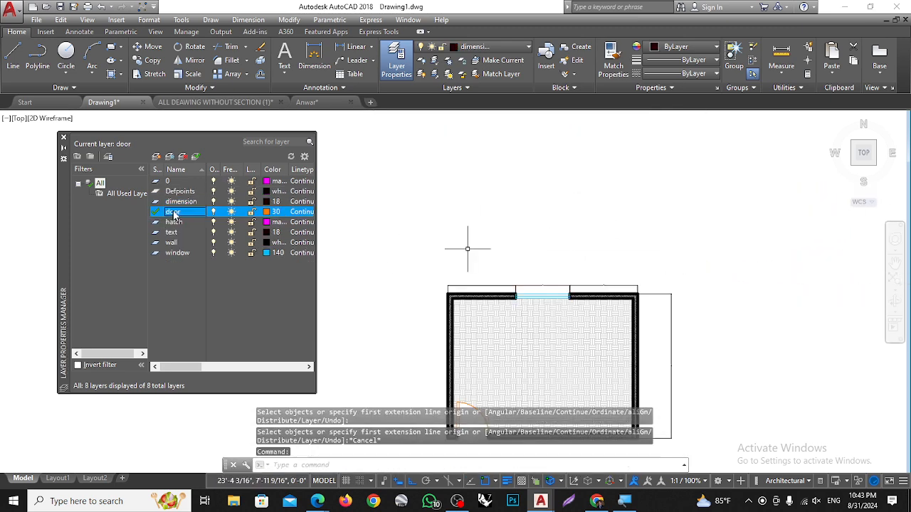
click(213, 202)
click(214, 203)
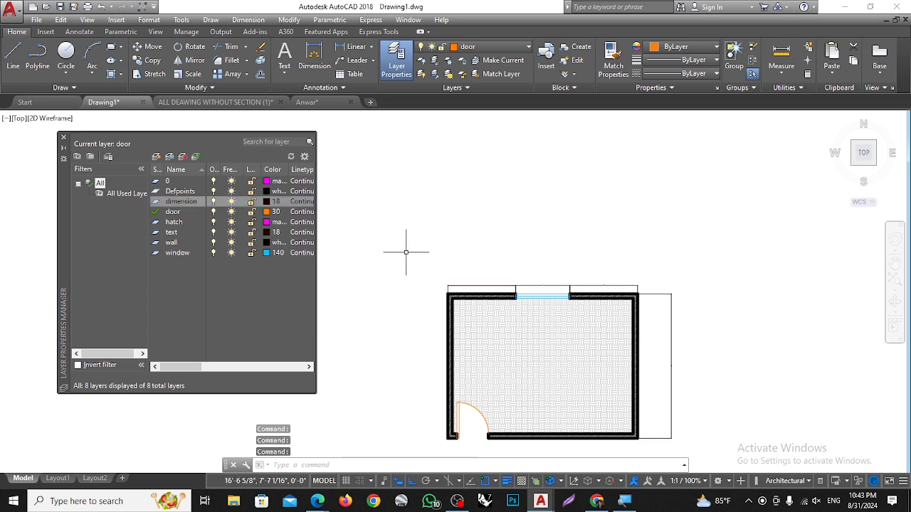
Set the dimension layer's colour to red
click(267, 202)
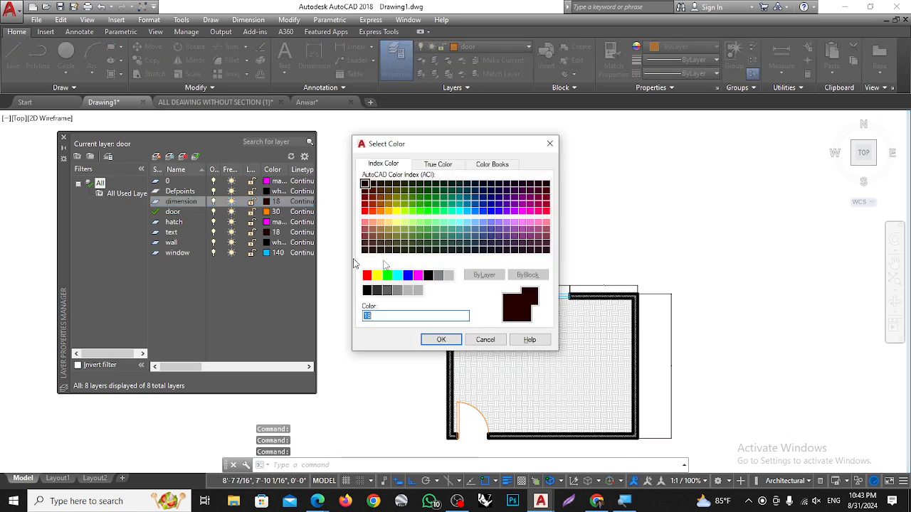
click(366, 276)
click(441, 340)
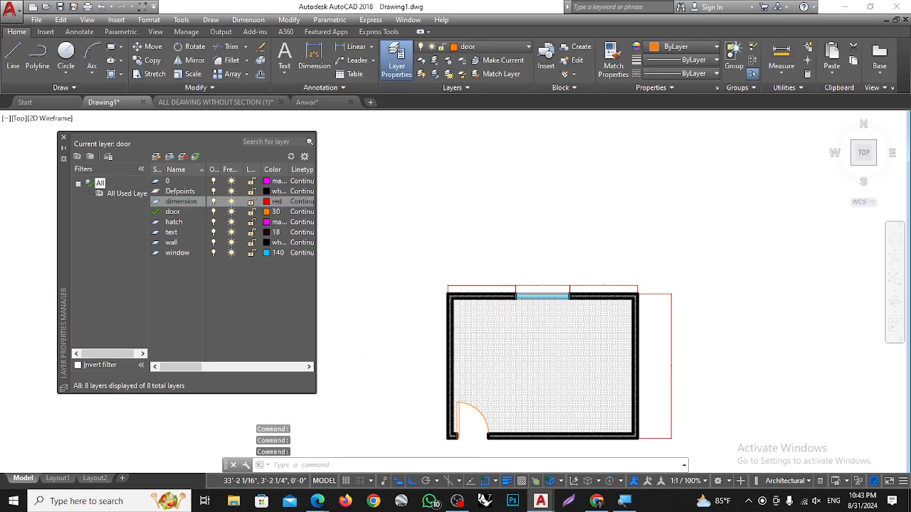
scroll(556, 282, up, 5)
scroll(542, 235, down, 5)
key(Escape)
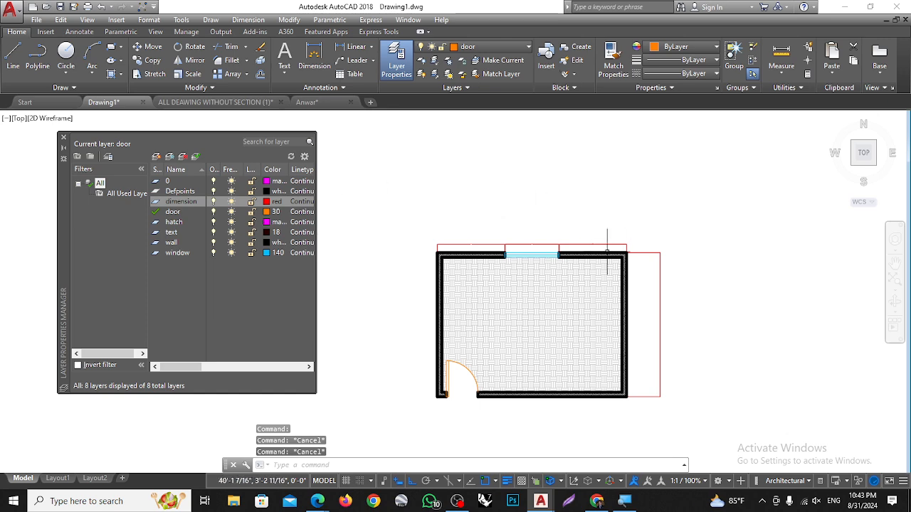
scroll(524, 228, up, 4)
scroll(524, 228, down, 2)
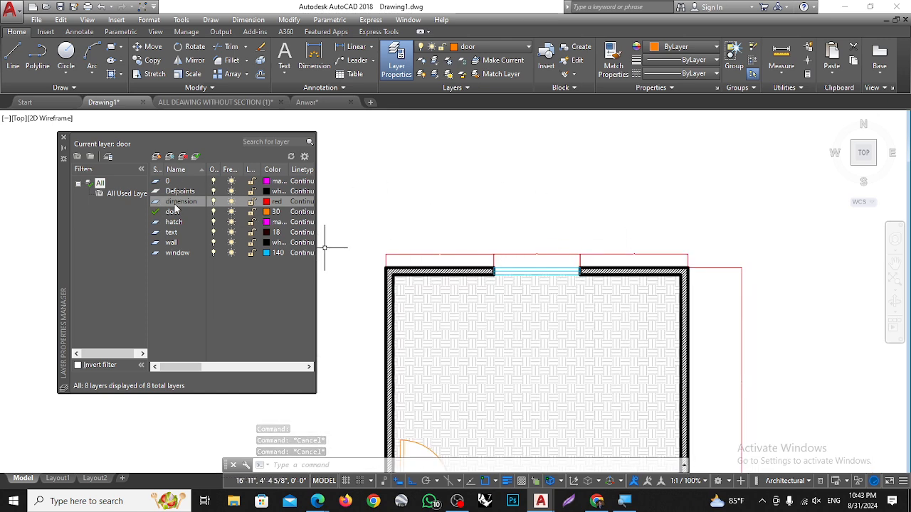
scroll(483, 264, down, 2)
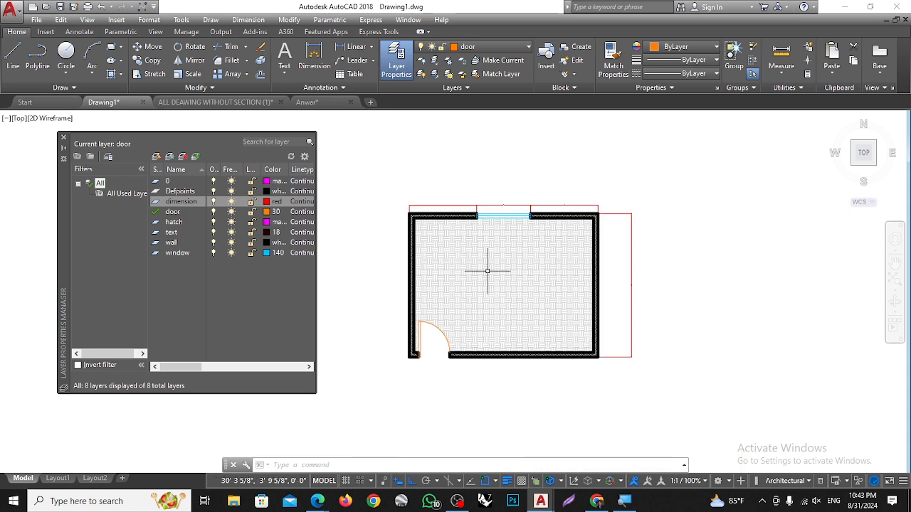
Copy the name and area texts from the finished room in the other open drawing and paste them beside the plan in Drawing1
click(306, 102)
scroll(455, 192, up, 3)
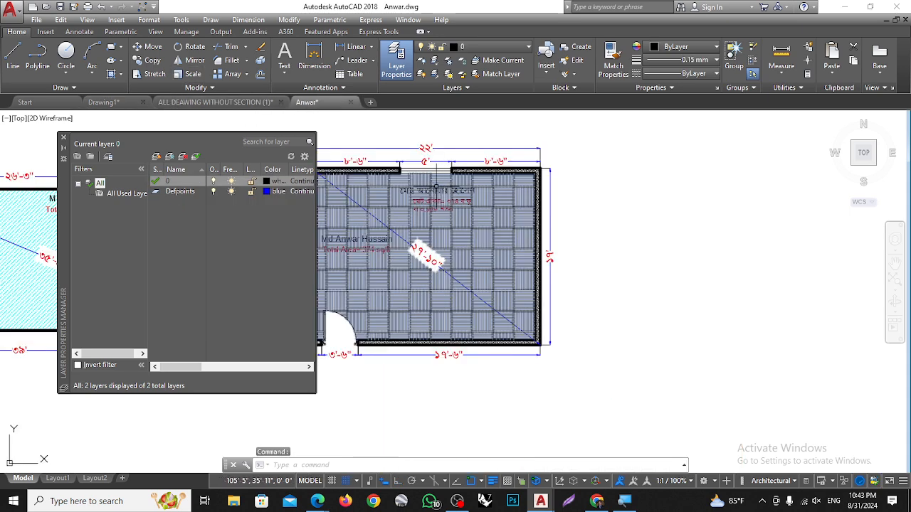
click(430, 206)
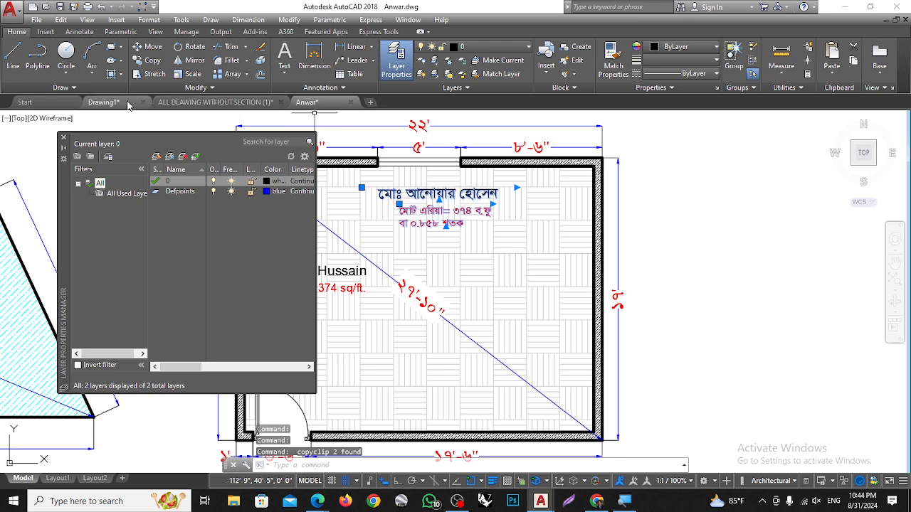
click(103, 102)
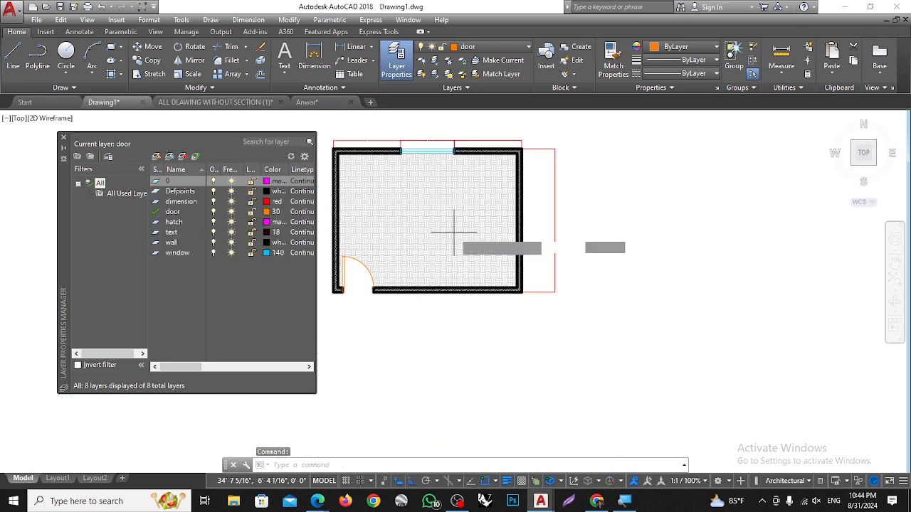
key(ctrl+v)
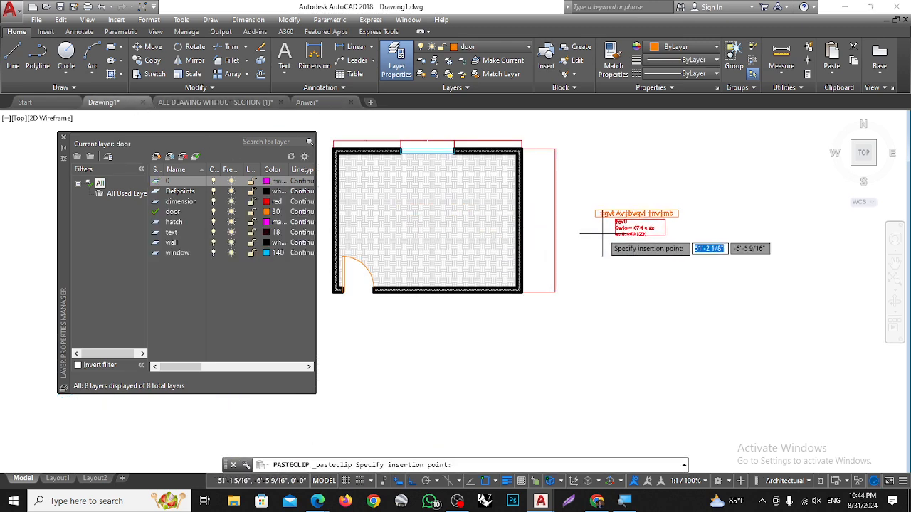
key(Escape)
scroll(636, 226, up, 4)
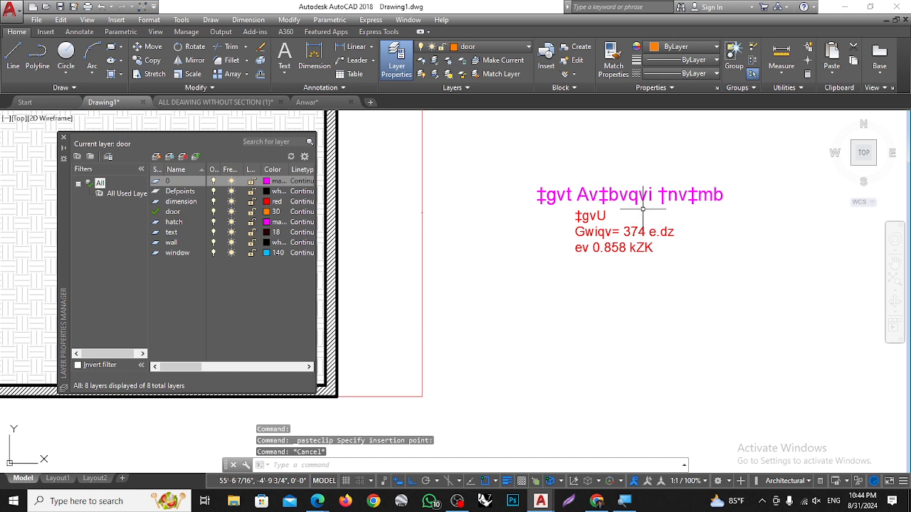
Assign both pasted text objects beside the plan to the text layer
scroll(642, 208, down, 4)
click(647, 179)
click(626, 237)
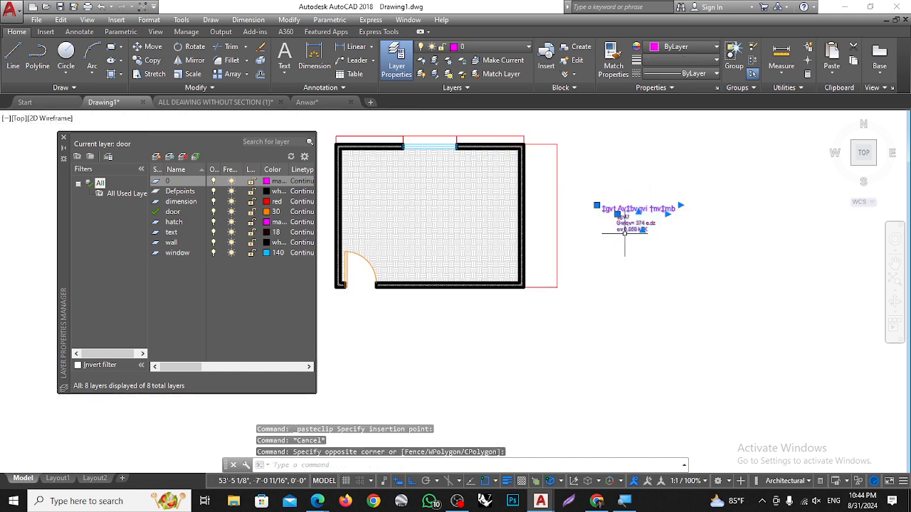
click(491, 47)
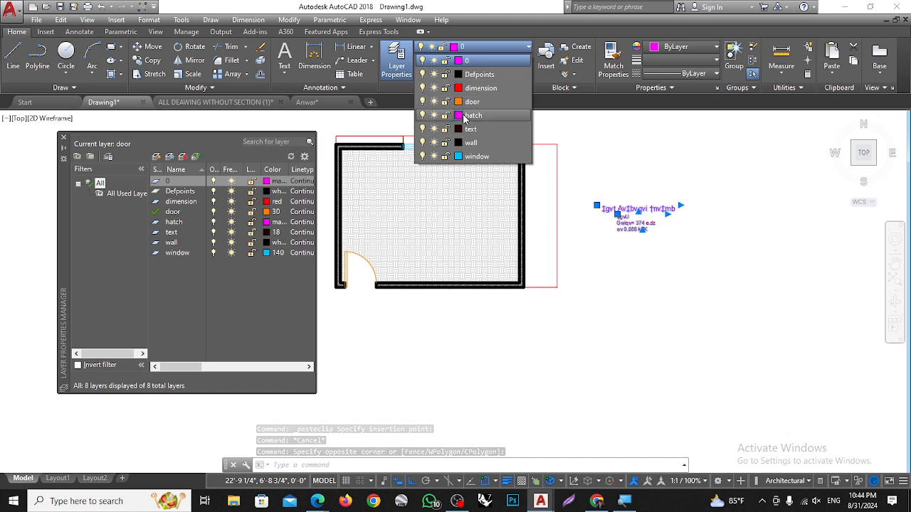
click(468, 128)
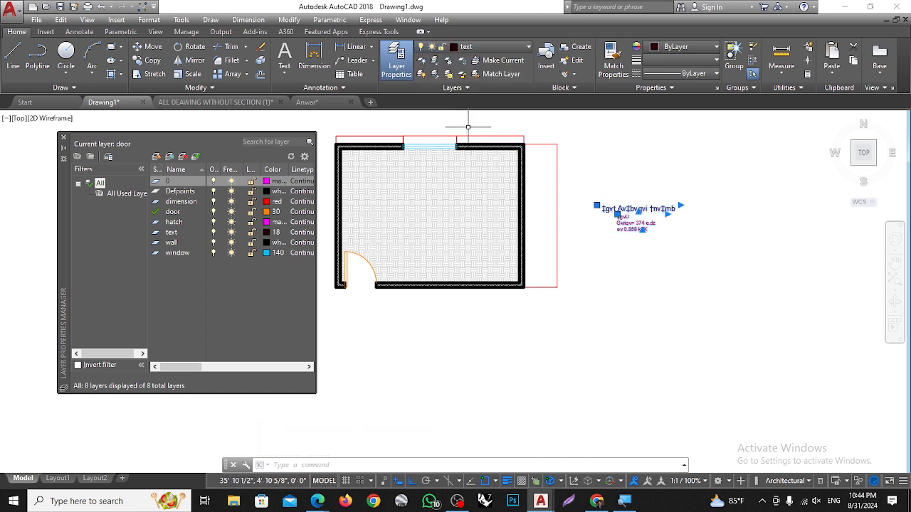
click(612, 189)
key(Escape)
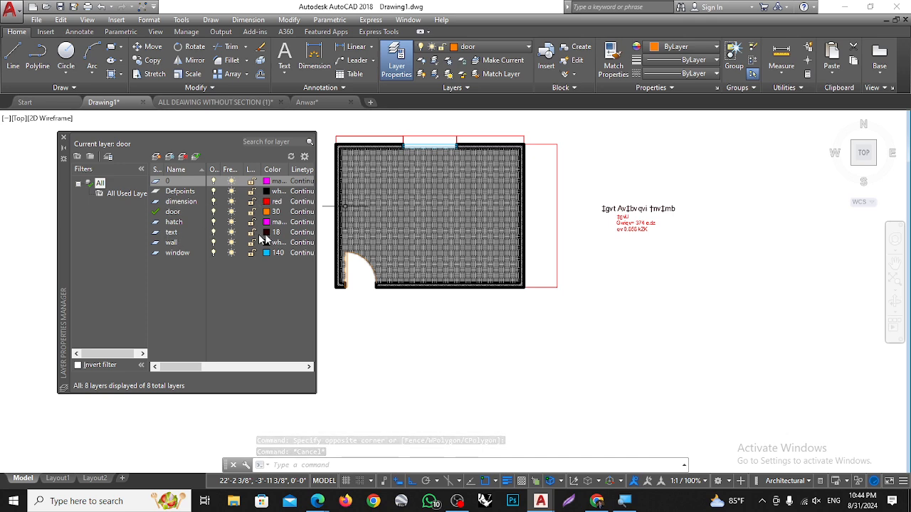
Set the text layer's colour to blue
click(267, 232)
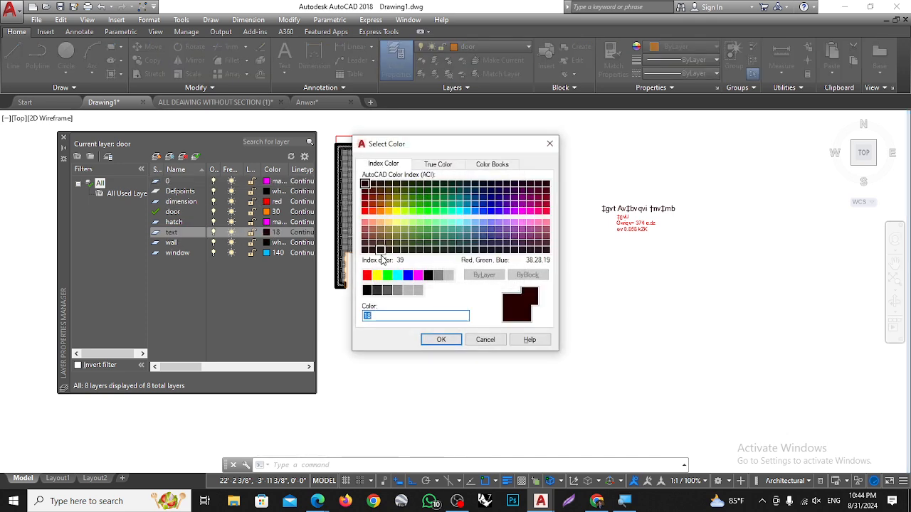
click(407, 277)
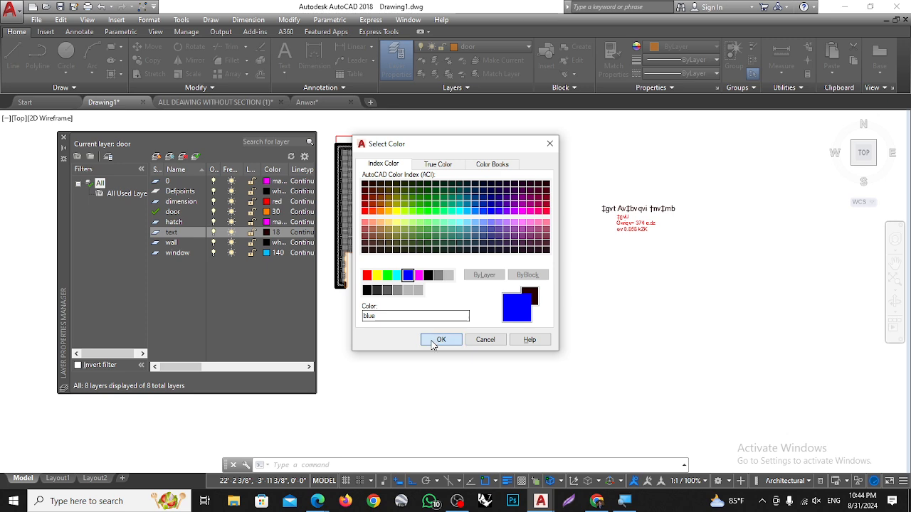
click(440, 340)
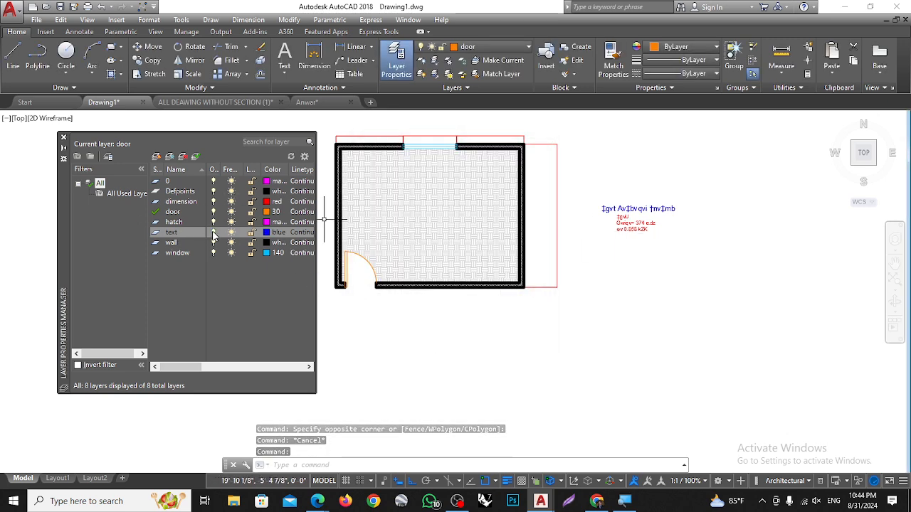
Move both pasted texts from beside the plan to the middle of the room
click(688, 170)
click(628, 242)
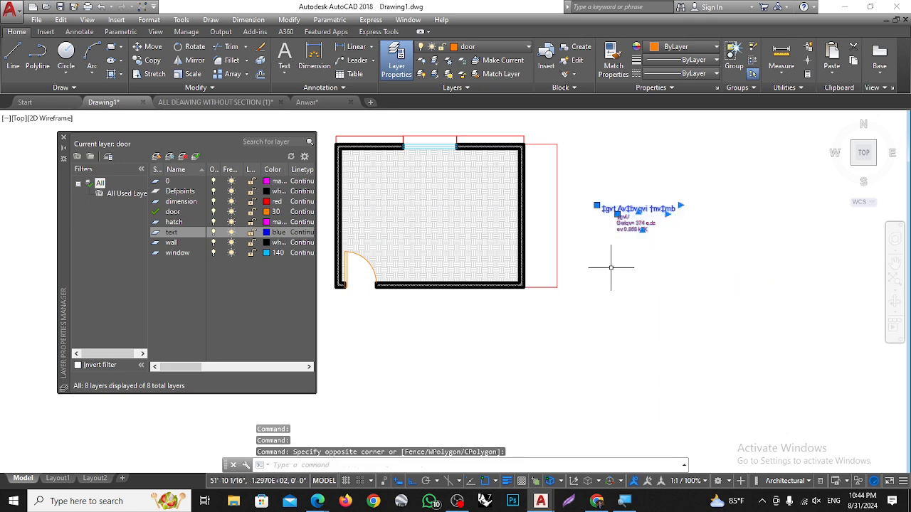
text(m)
key(Return)
click(624, 213)
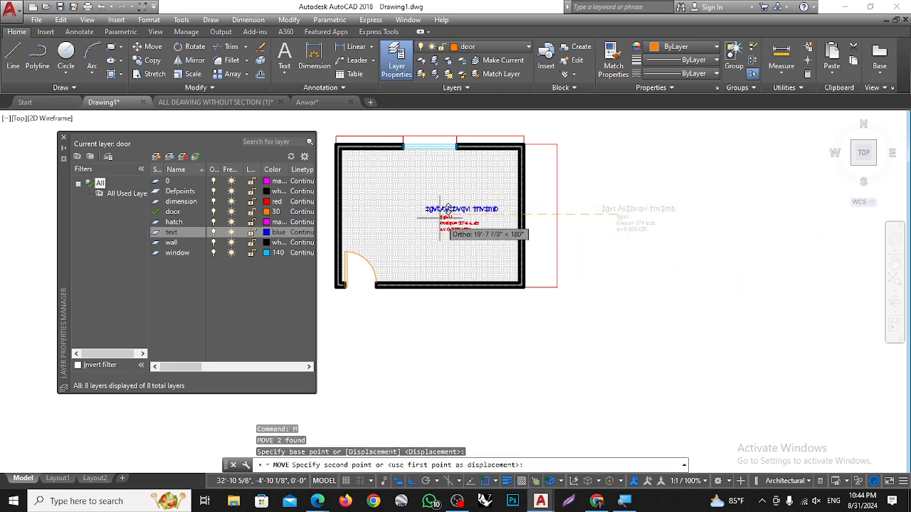
click(418, 208)
scroll(409, 173, up, 3)
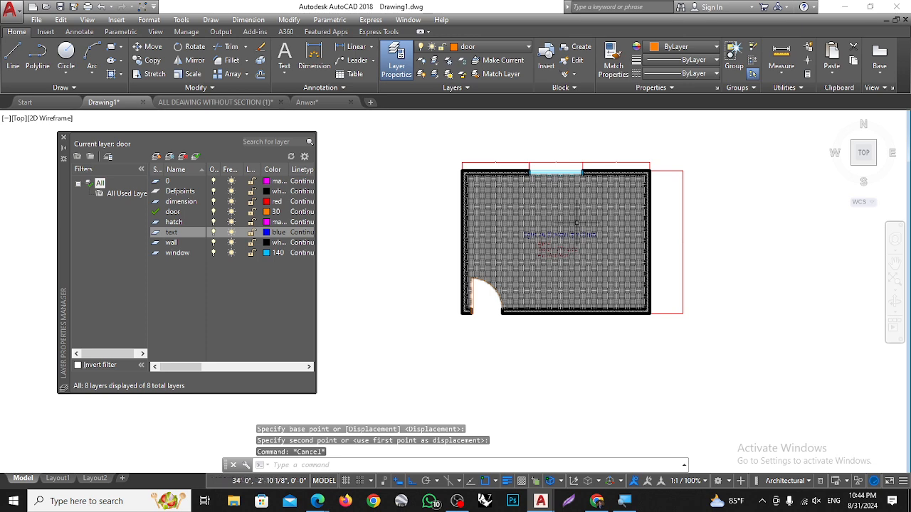
scroll(574, 253, up, 2)
scroll(327, 274, down, 4)
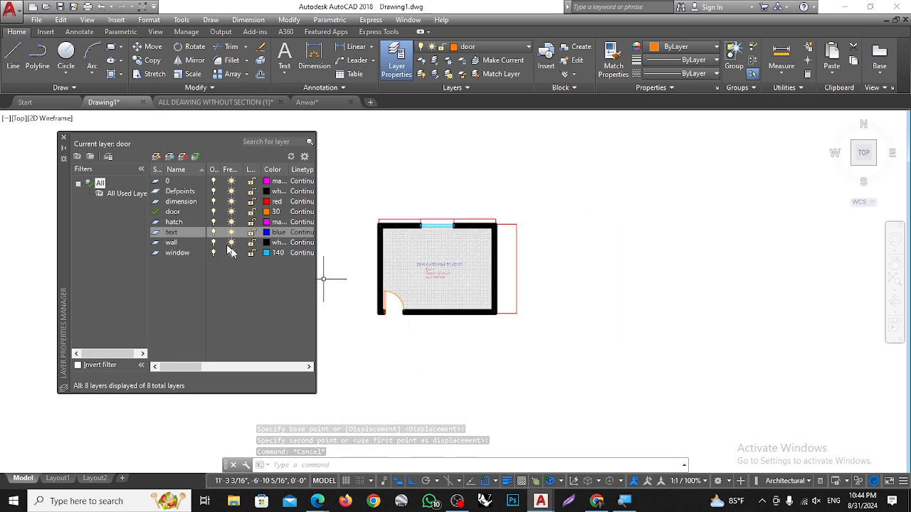
scroll(670, 264, down, 4)
scroll(550, 274, up, 5)
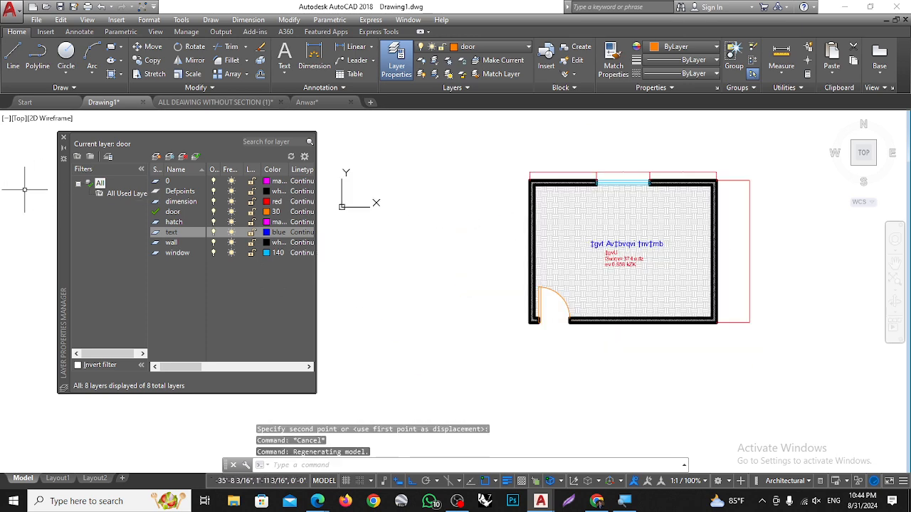
Widen the layer manager to show more property columns and turn off the hatch layer
drag(317, 264, 508, 277)
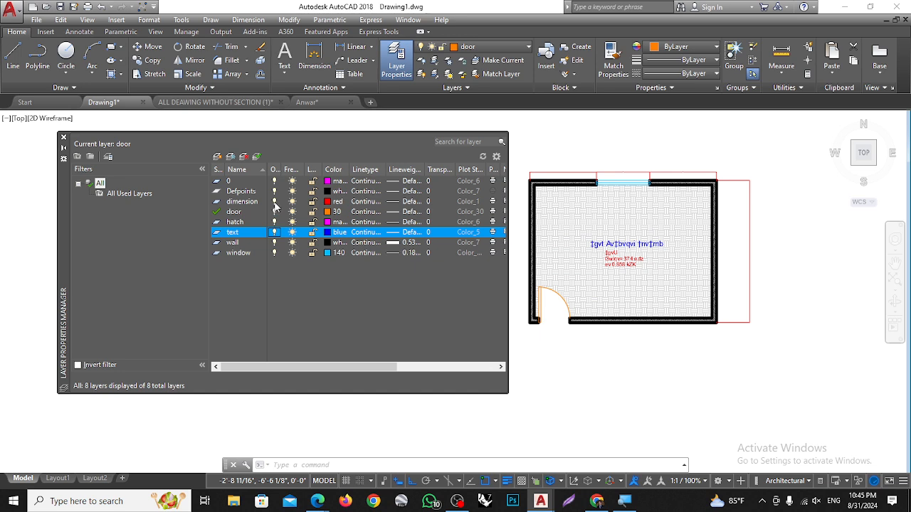
click(276, 223)
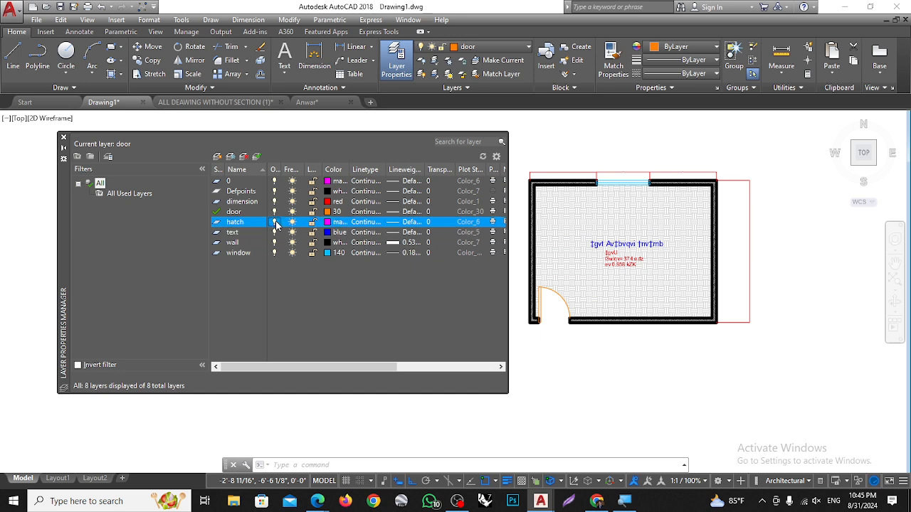
click(274, 222)
scroll(590, 214, up, 3)
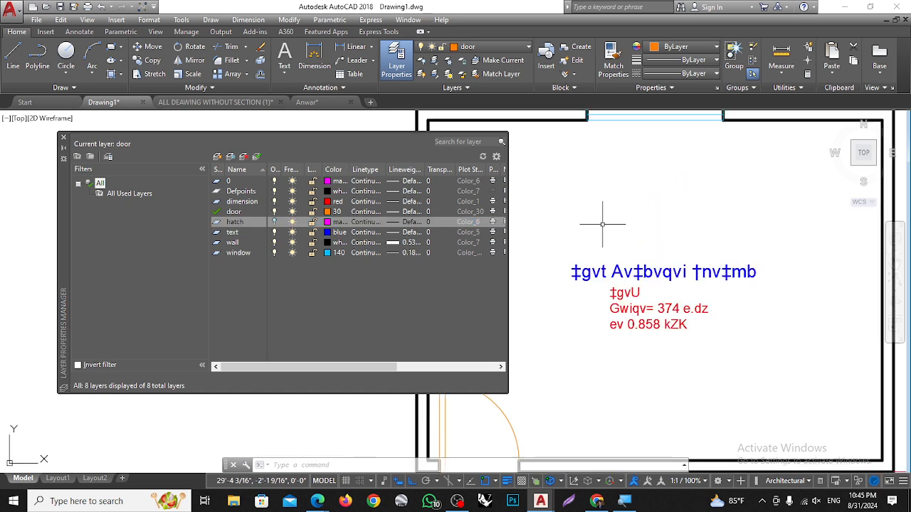
scroll(569, 201, down, 3)
scroll(552, 171, up, 2)
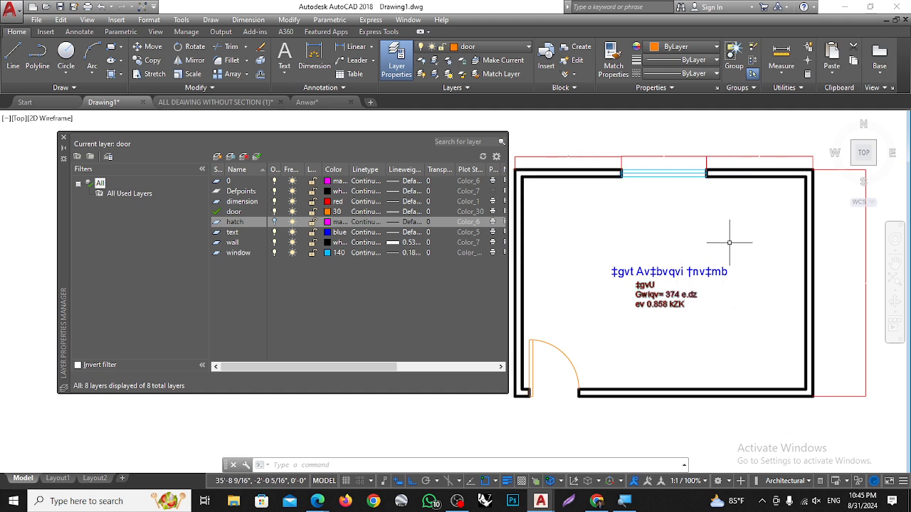
Turn the hatch layer back on and toggle the text layer off and on again twice
click(274, 223)
click(274, 222)
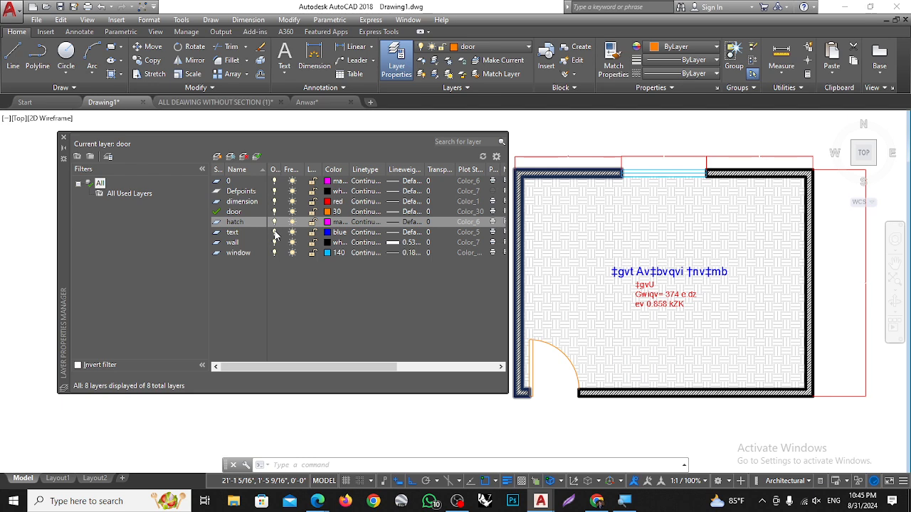
click(274, 233)
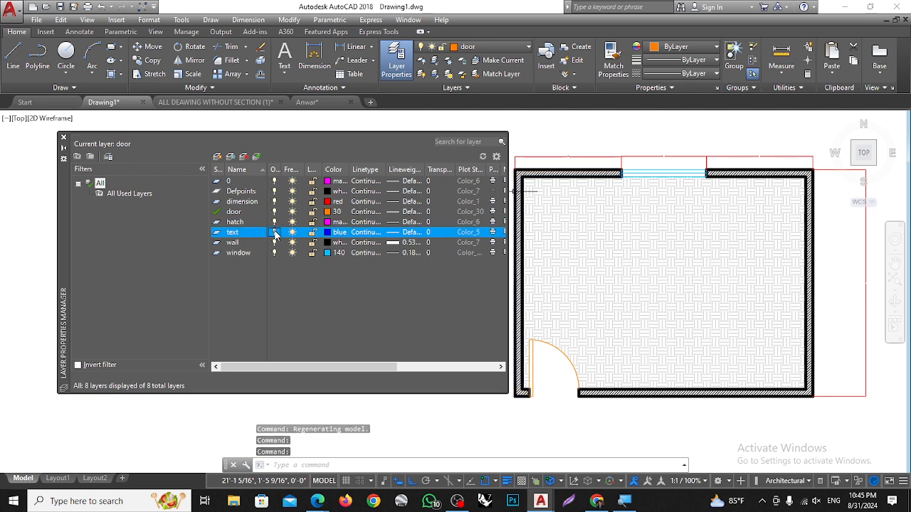
click(275, 233)
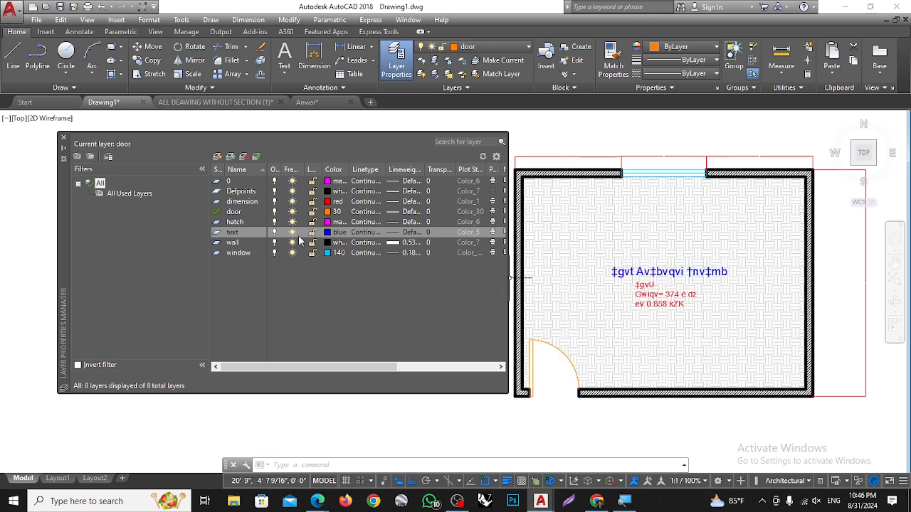
click(275, 235)
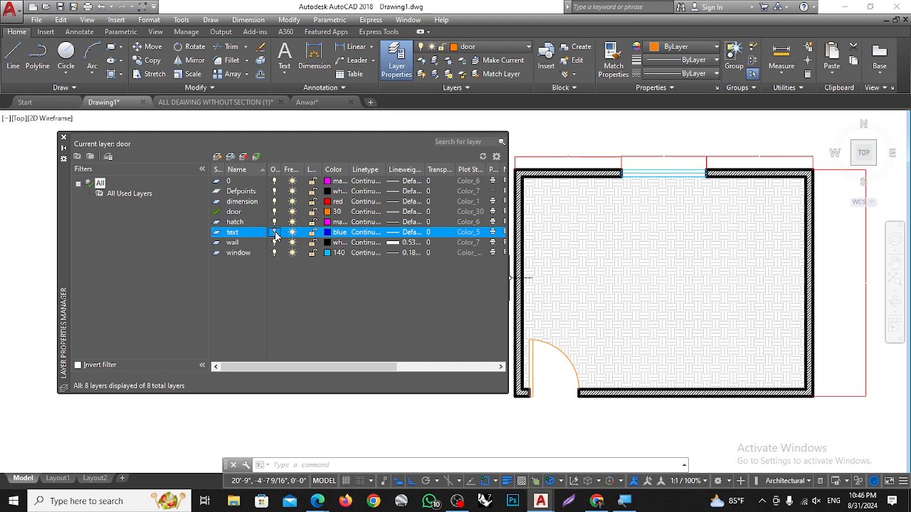
click(275, 233)
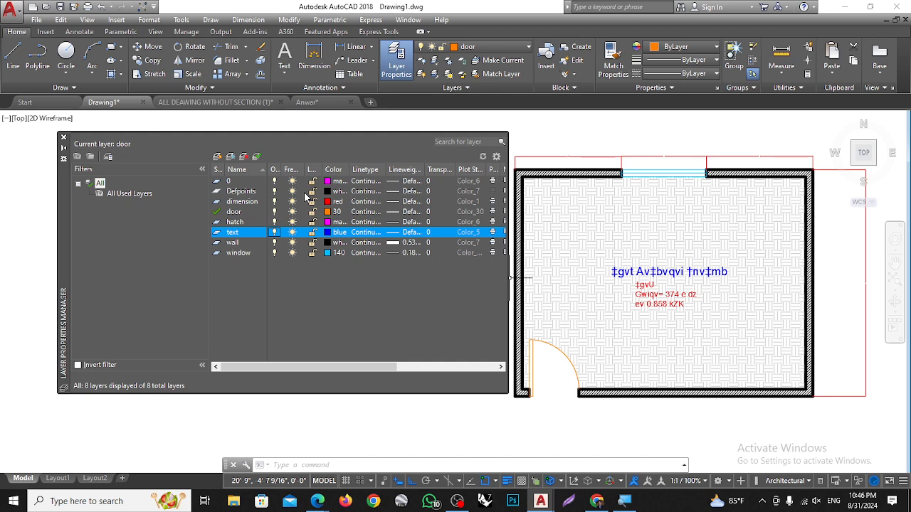
Erase the entire floor plan with its dimensions and texts, and undo the erase
scroll(535, 200, down, 4)
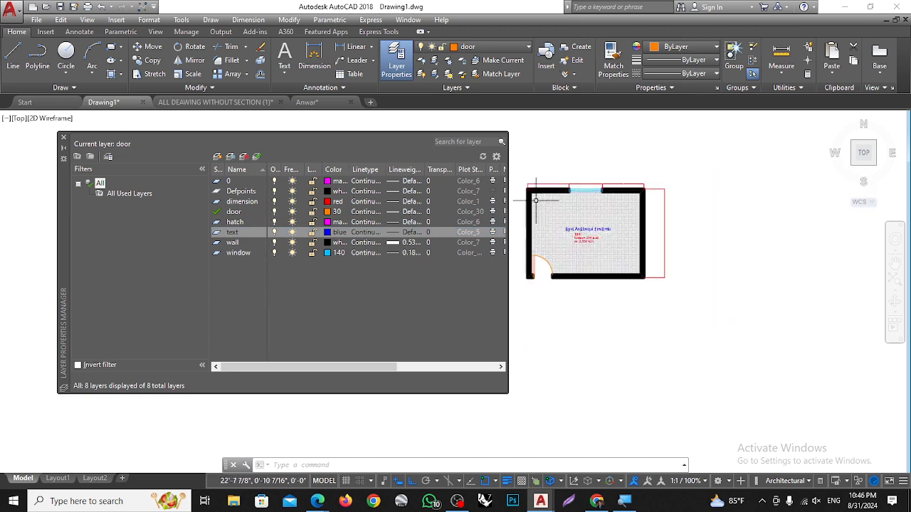
scroll(608, 211, up, 2)
scroll(657, 192, down, 4)
scroll(654, 193, up, 2)
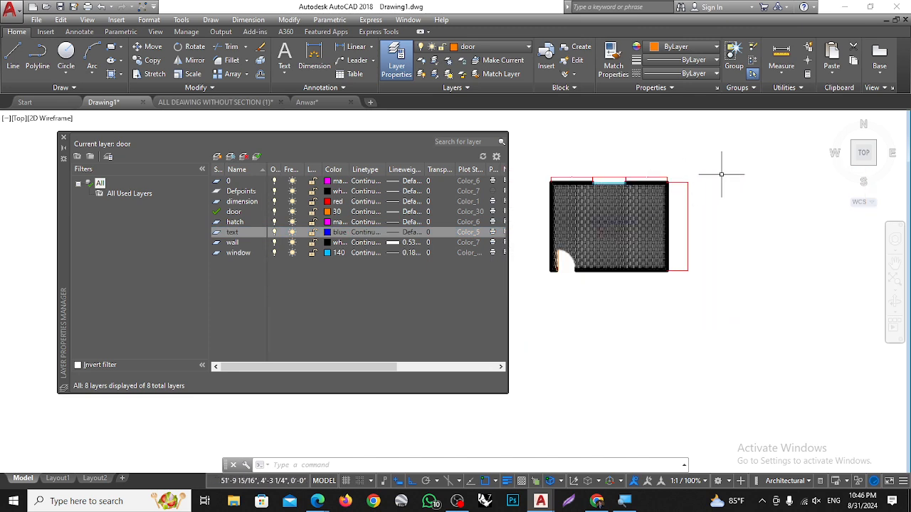
click(734, 137)
click(532, 315)
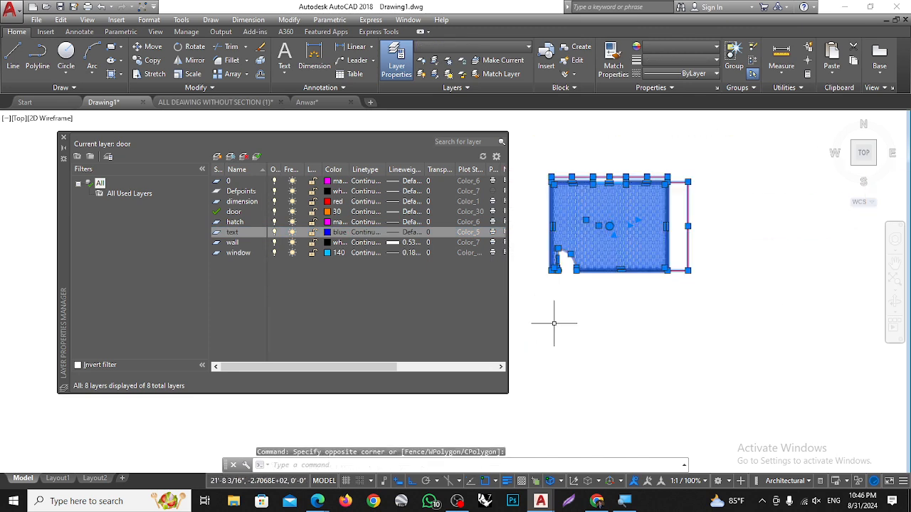
key(Delete)
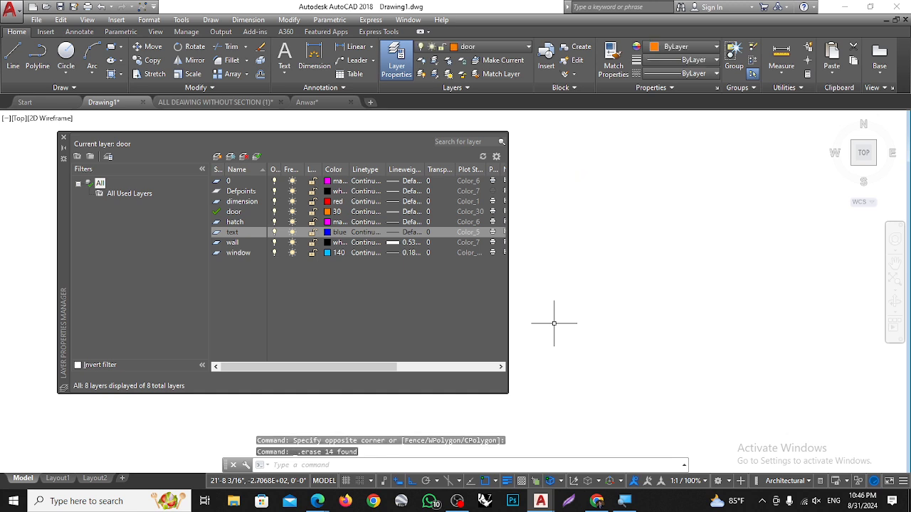
key(ctrl+z)
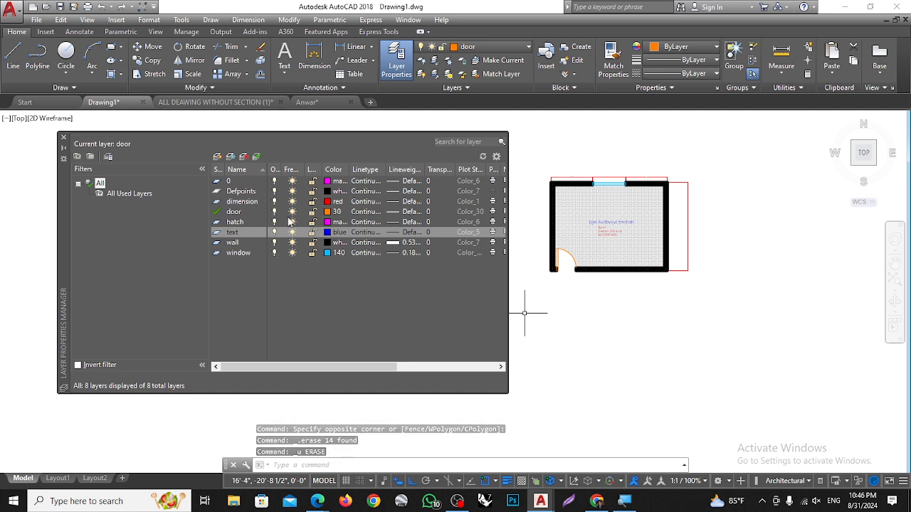
Lock the wall layer and erase the whole plan except the locked walls
click(315, 243)
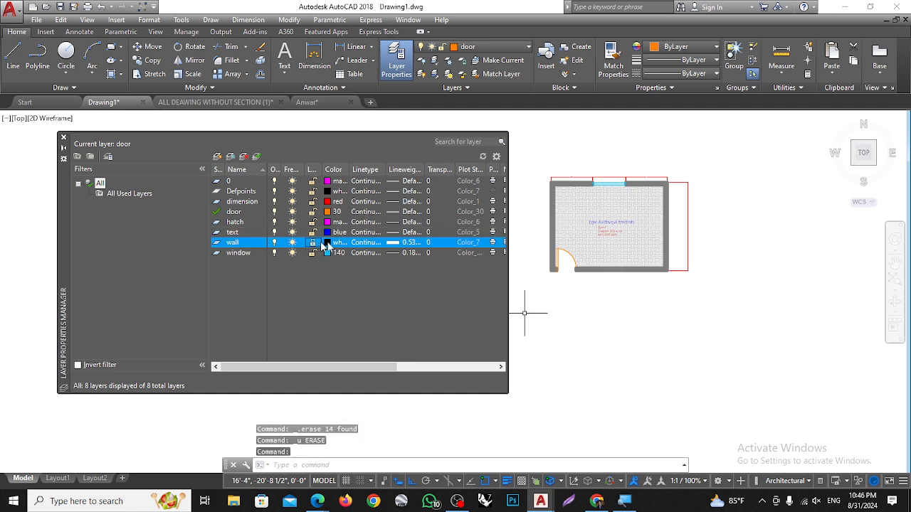
click(739, 135)
click(512, 319)
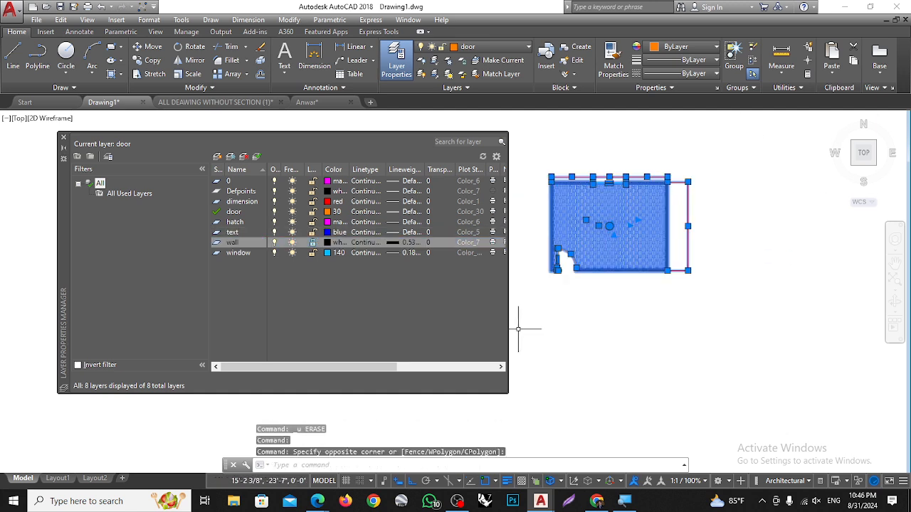
key(Delete)
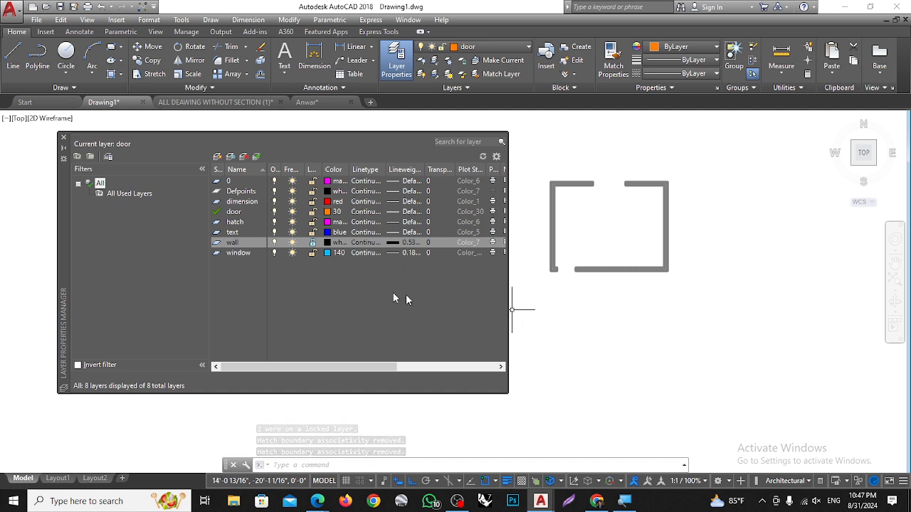
Undo the erase of the unlocked plan objects and unlock the wall layer
click(313, 243)
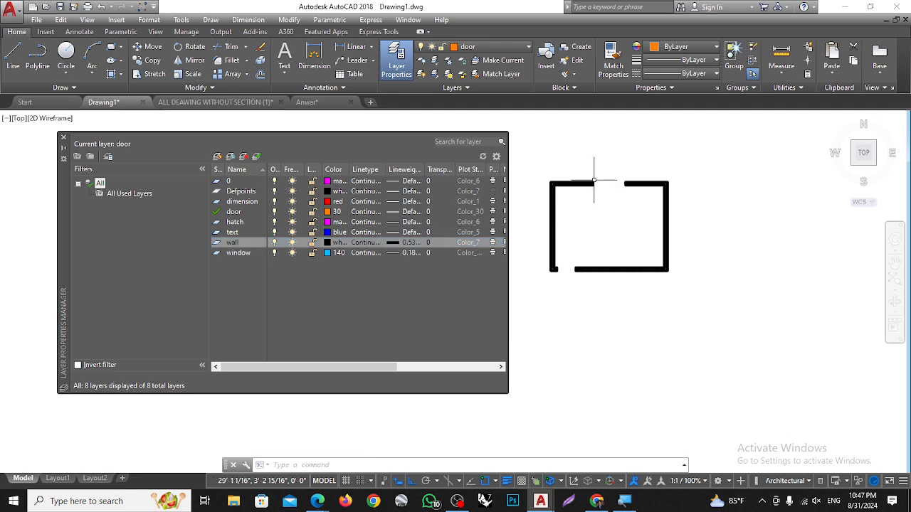
scroll(612, 196, up, 4)
scroll(600, 204, down, 1)
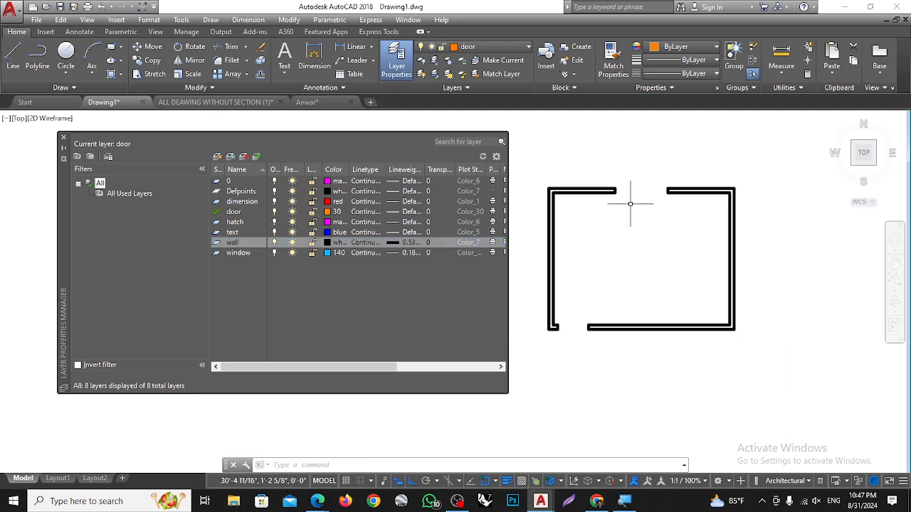
scroll(630, 203, down, 2)
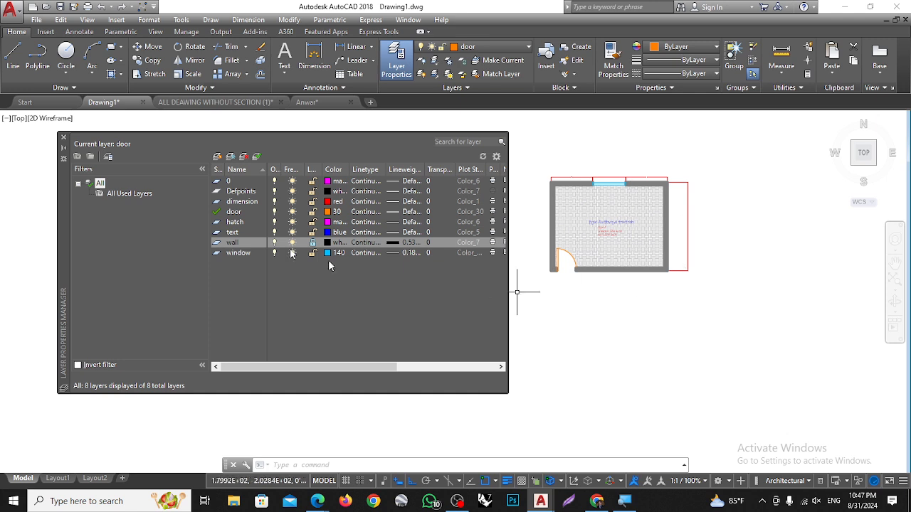
click(312, 243)
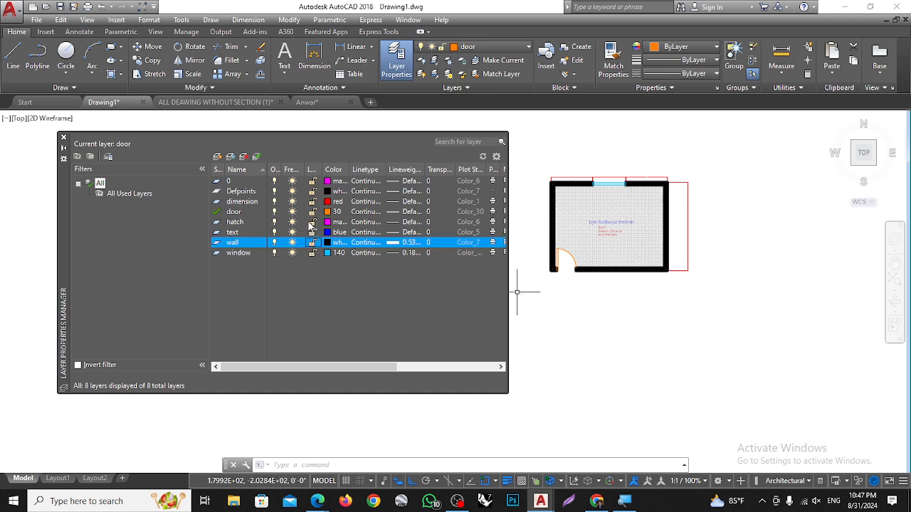
Lock the hatch layer and erase the whole plan except the locked hatches
click(313, 225)
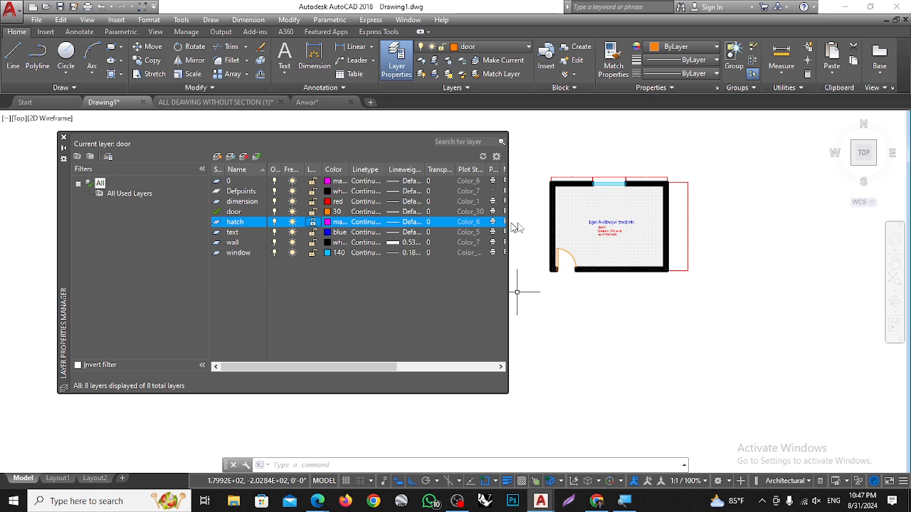
click(532, 131)
click(754, 324)
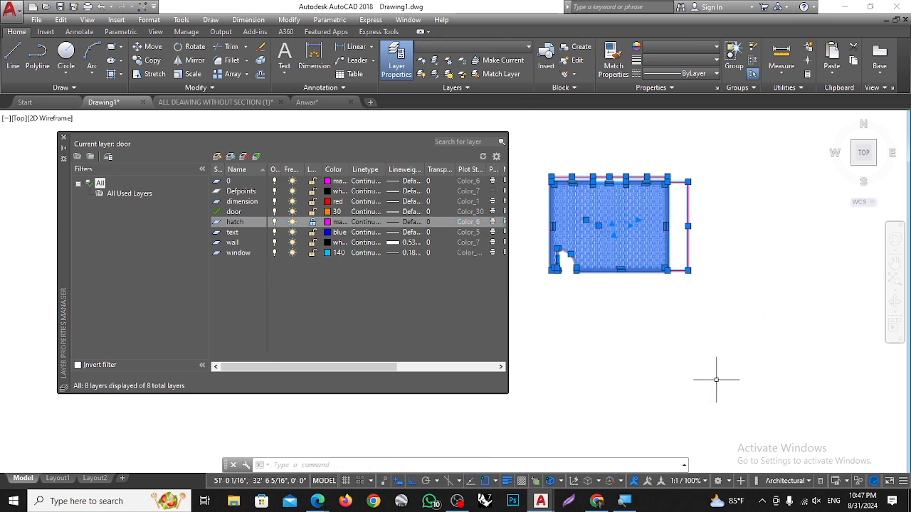
key(Escape)
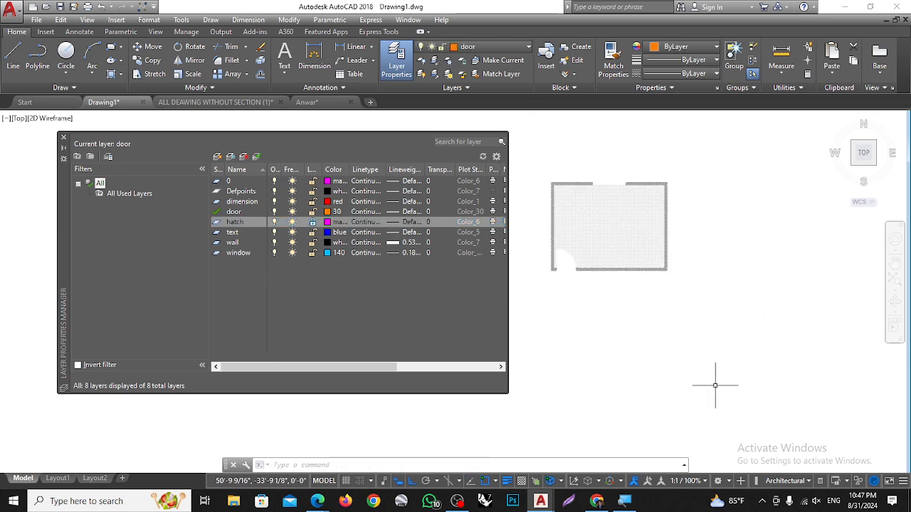
Restore the erased walls, window, door, dimensions and texts, and unlock the hatch layer
scroll(619, 169, up, 5)
scroll(551, 199, down, 5)
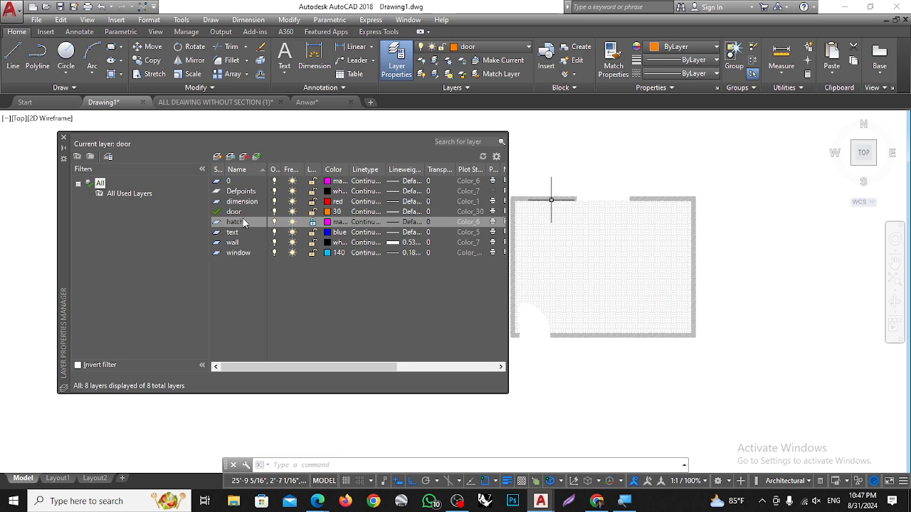
click(311, 225)
scroll(684, 246, down, 4)
scroll(637, 219, up, 8)
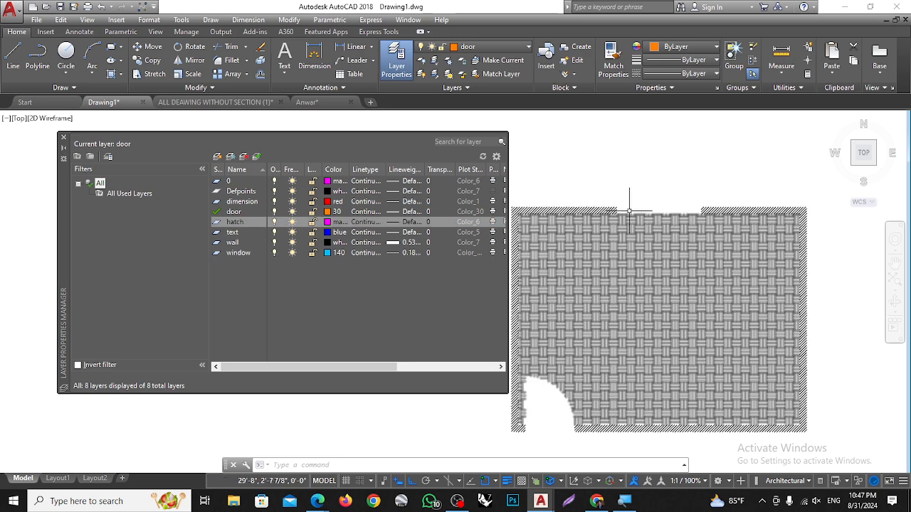
scroll(687, 186, down, 4)
middle_drag(698, 194, 619, 197)
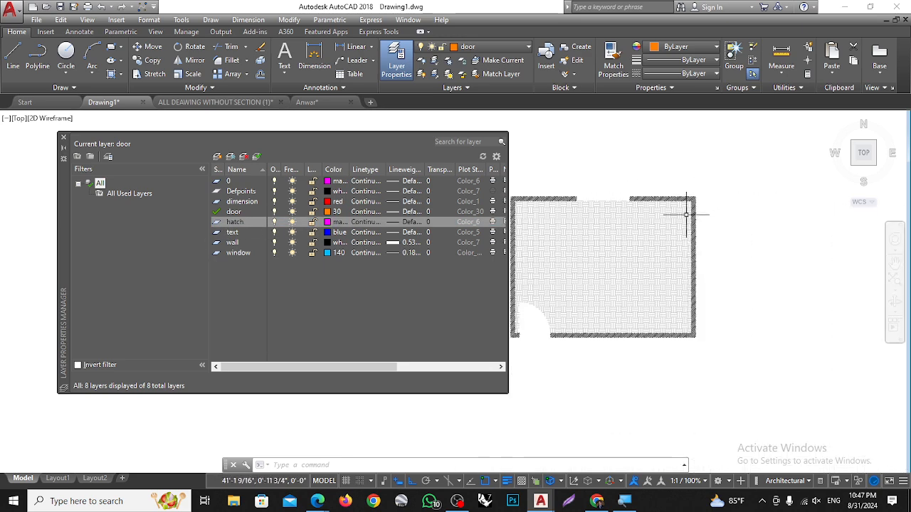
scroll(687, 213, down, 4)
scroll(593, 162, up, 2)
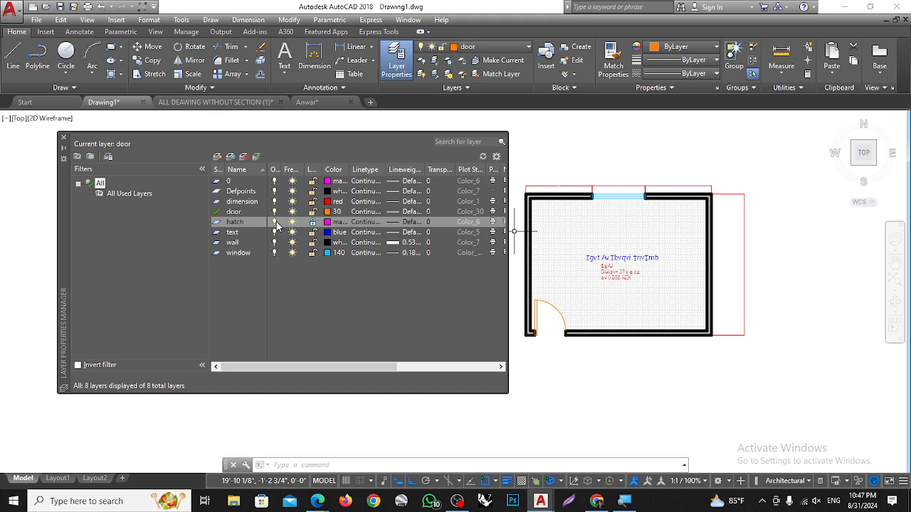
click(313, 223)
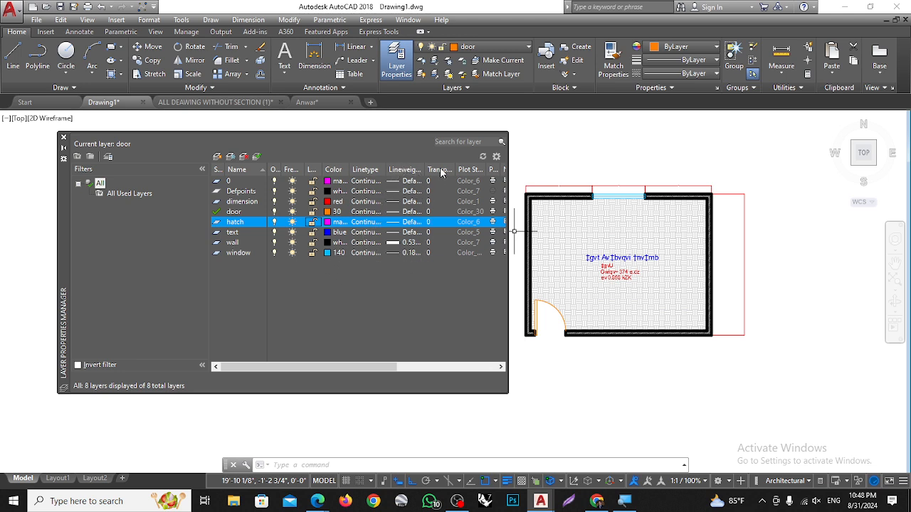
Show the layer manager's plot settings and toggle plotting of the wall layer off and back on
drag(298, 365, 361, 364)
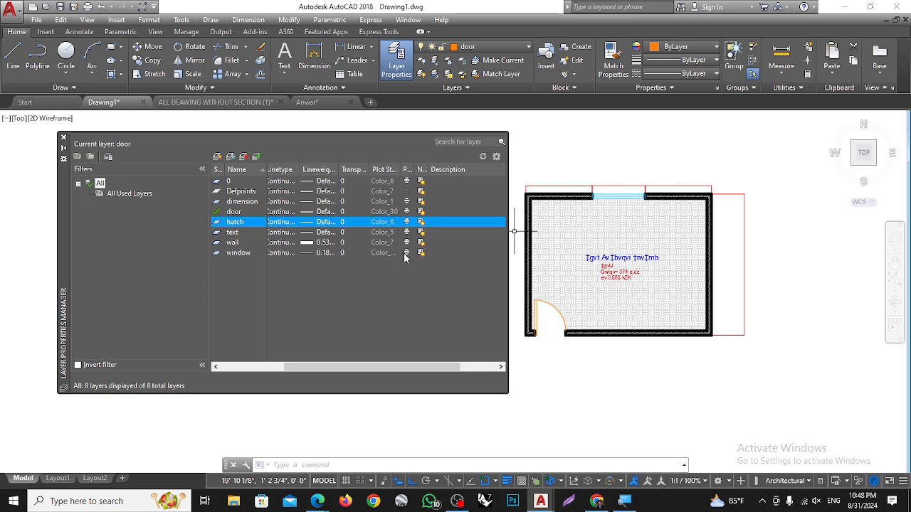
scroll(537, 178, up, 2)
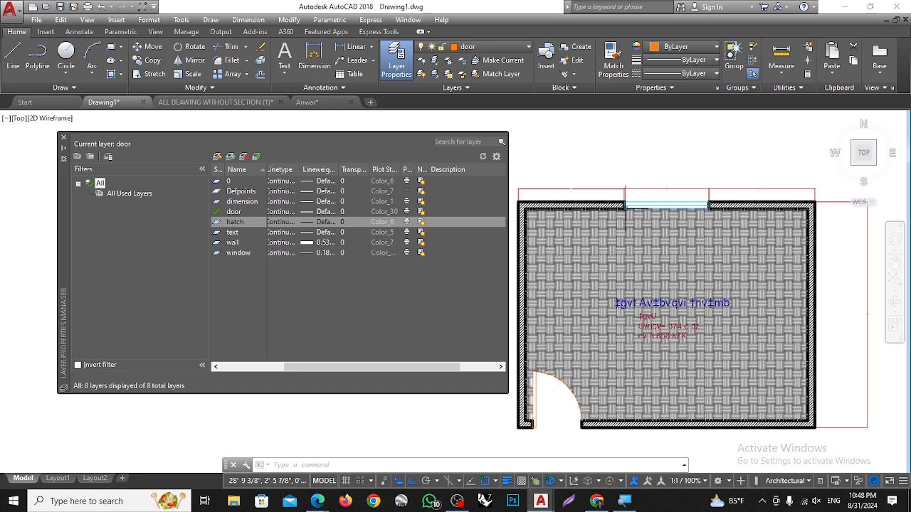
scroll(605, 197, up, 10)
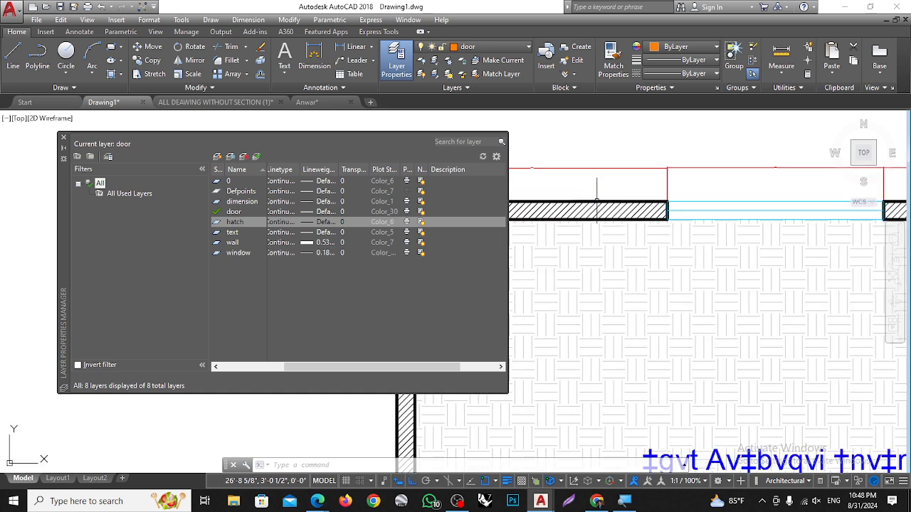
click(596, 200)
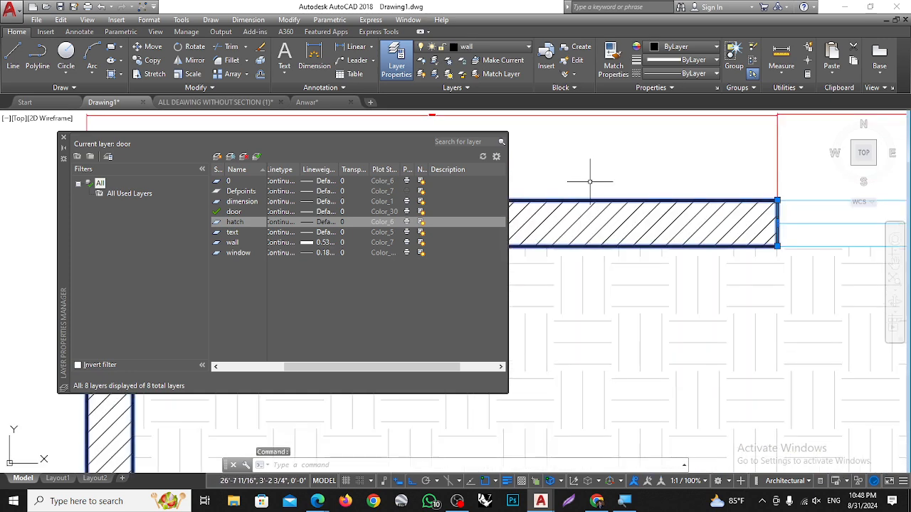
key(Escape)
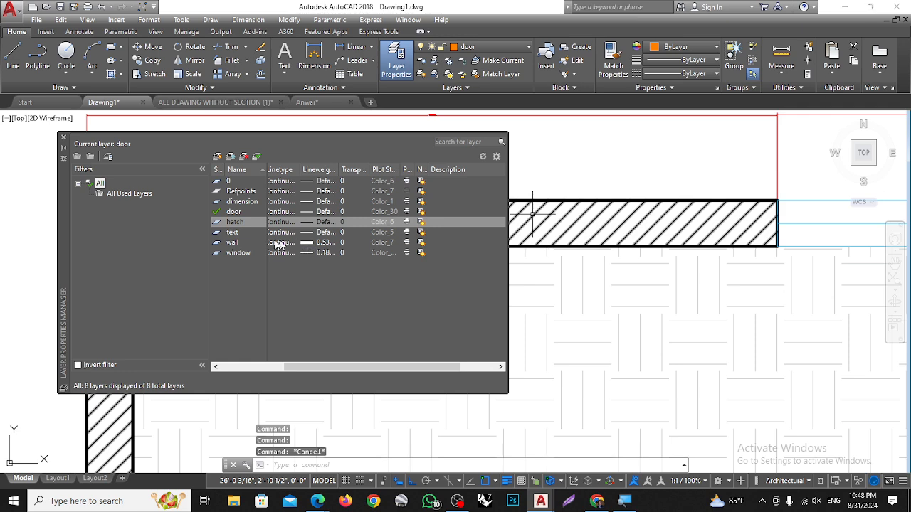
click(406, 243)
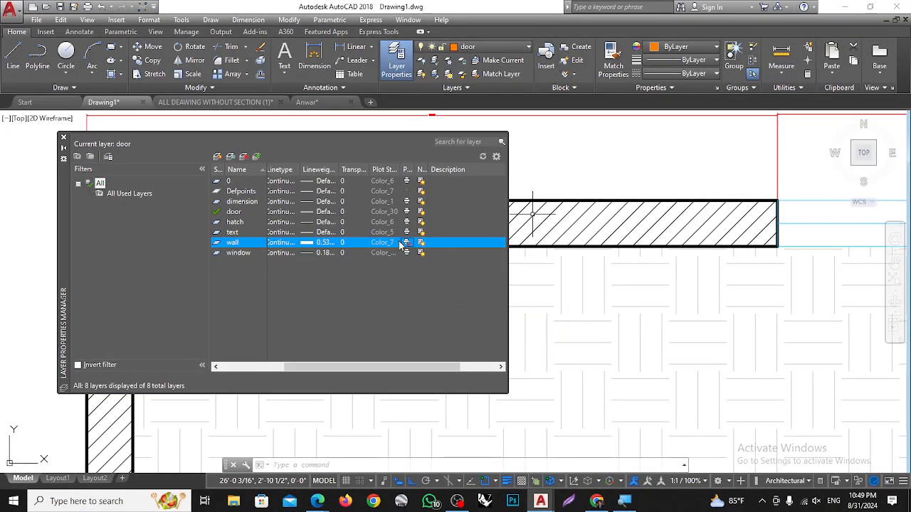
key(Escape)
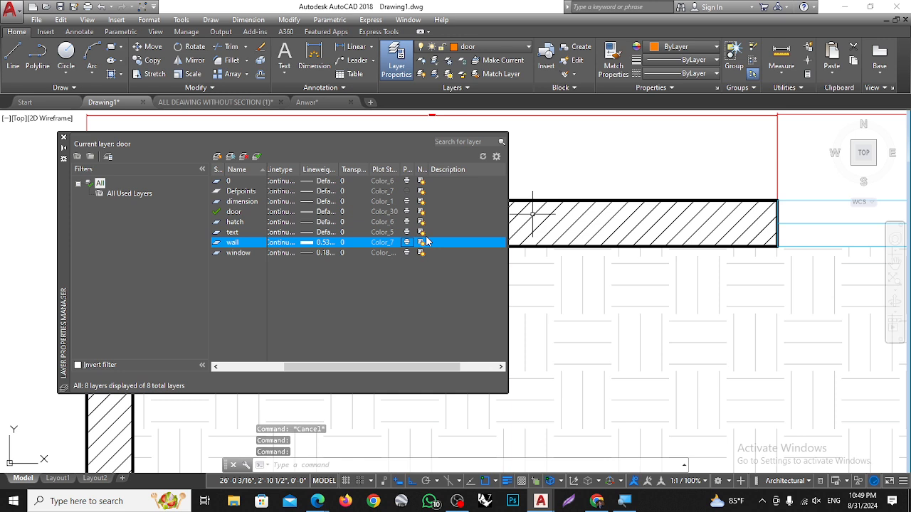
Toggle the wall layer's new-viewport freeze on and back off, and close the layer manager
click(421, 242)
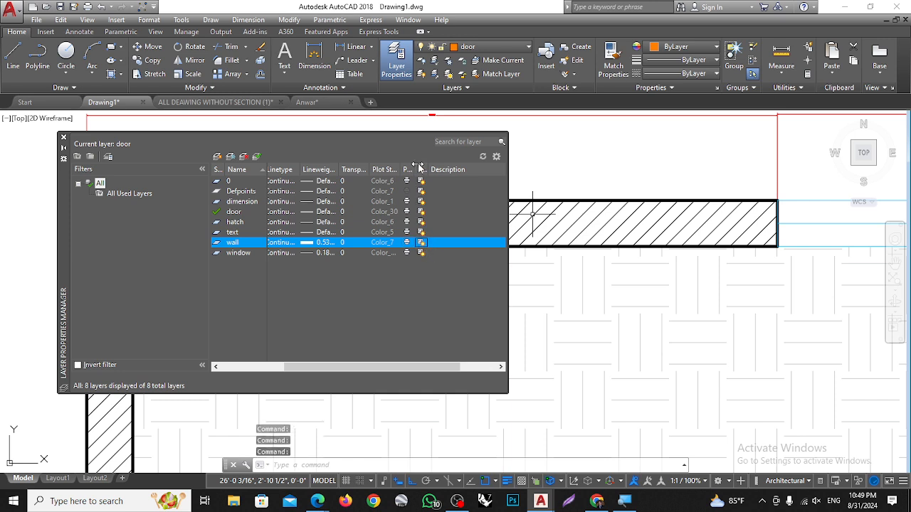
click(421, 244)
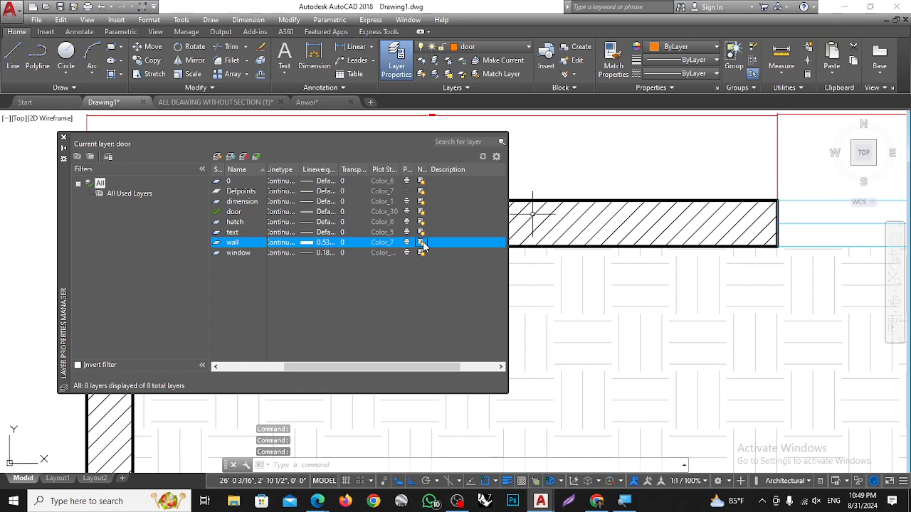
click(63, 138)
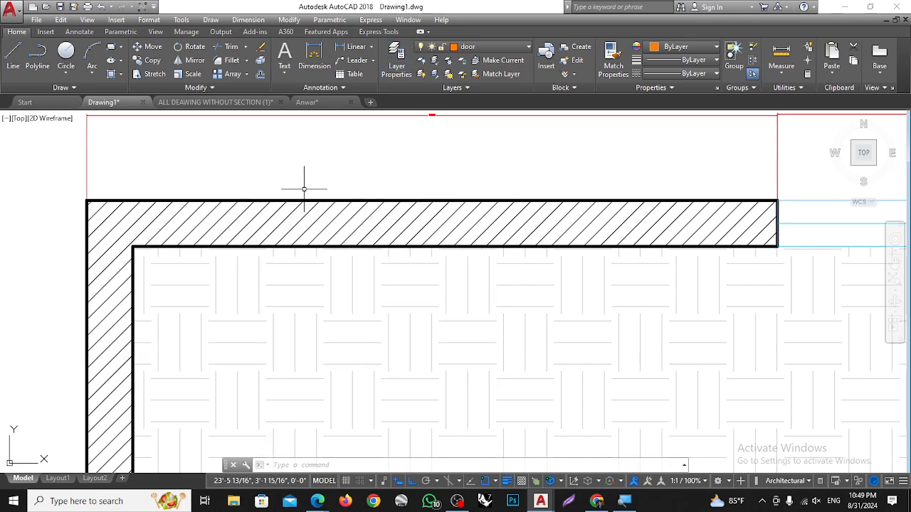
Switch to the other open room plan drawing, inspect its layer list, and return to Drawing1
scroll(305, 187, down, 6)
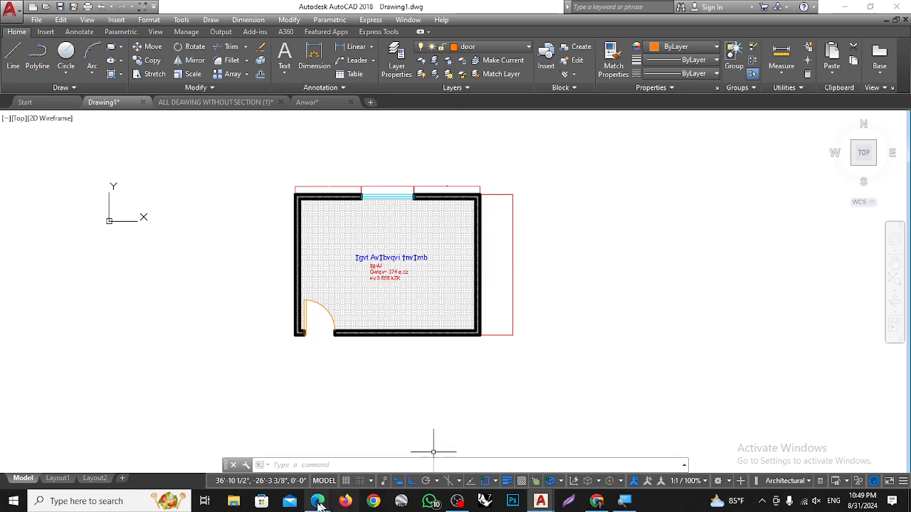
mouse_move(545, 503)
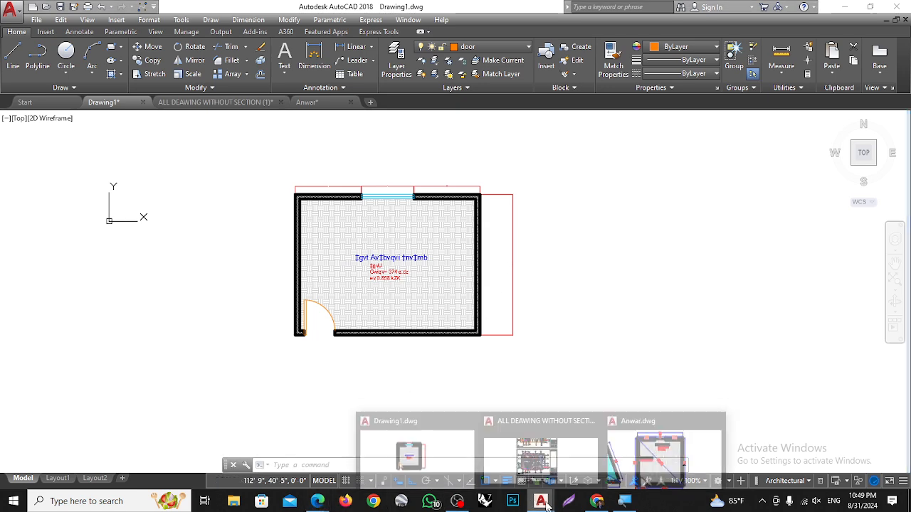
click(644, 453)
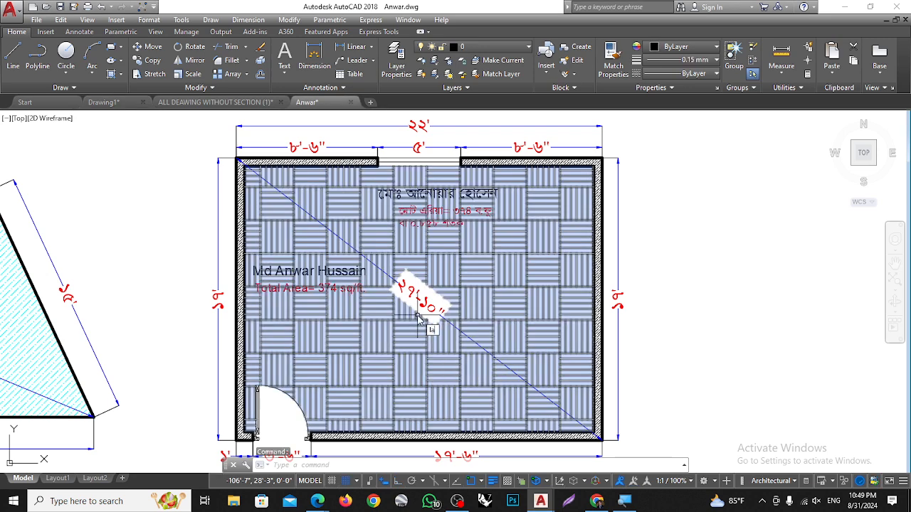
text(la)
key(Return)
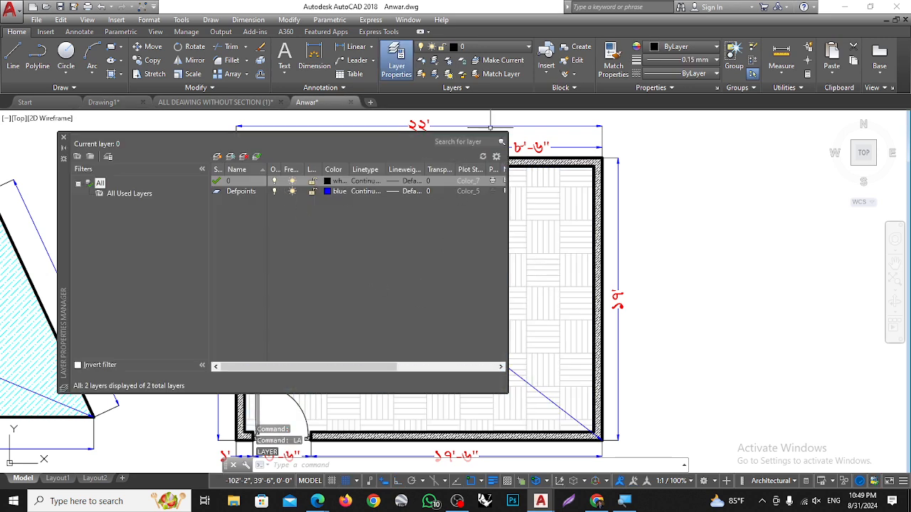
click(63, 137)
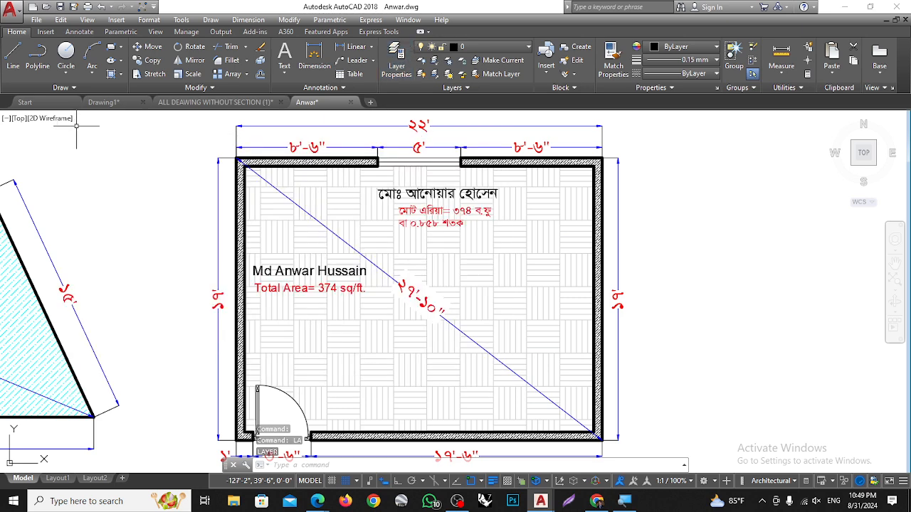
click(102, 102)
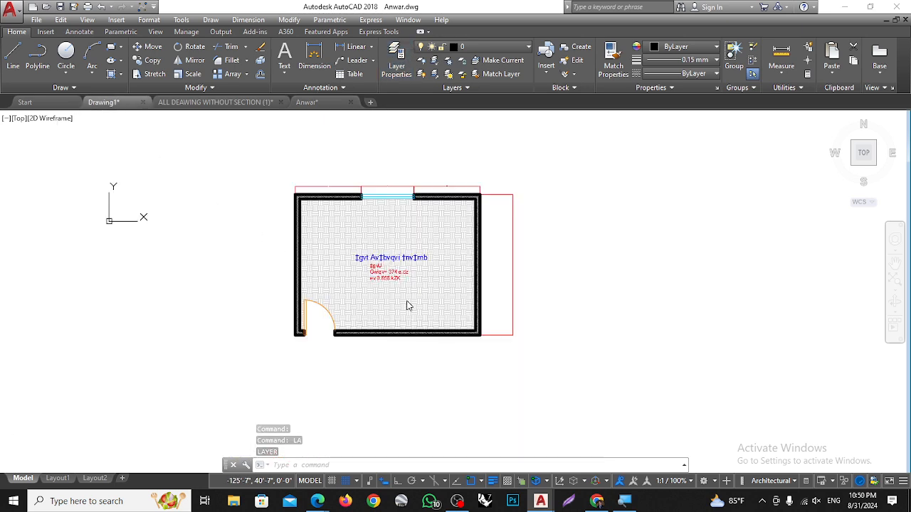
Freeze layer 0 in Drawing1 and close the layer manager
click(291, 170)
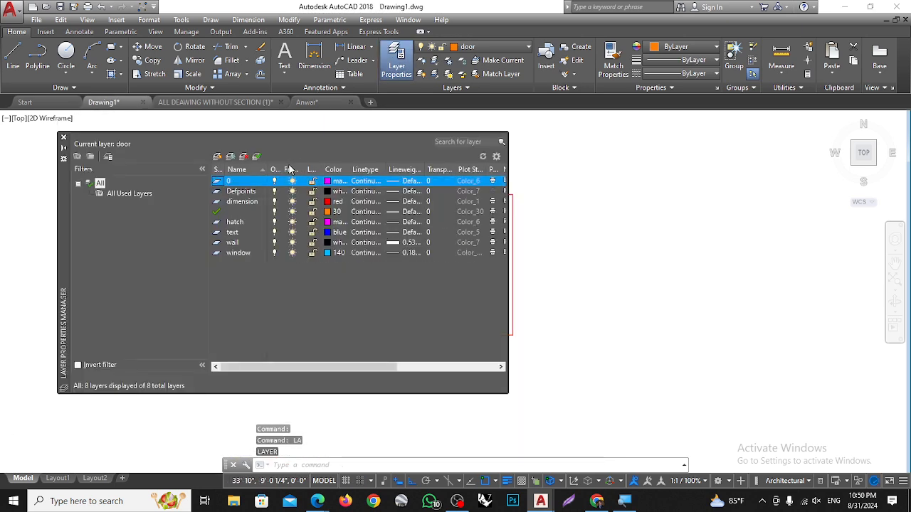
click(292, 253)
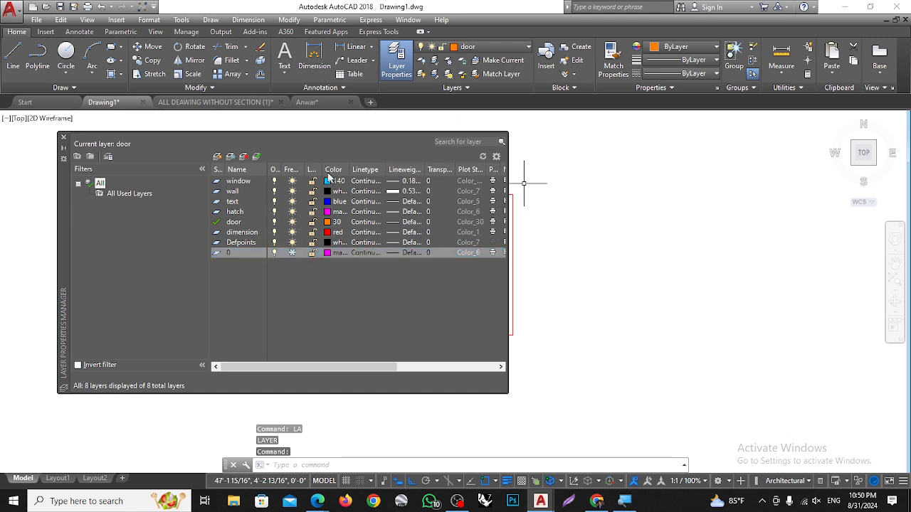
click(63, 138)
middle_drag(508, 219, 649, 223)
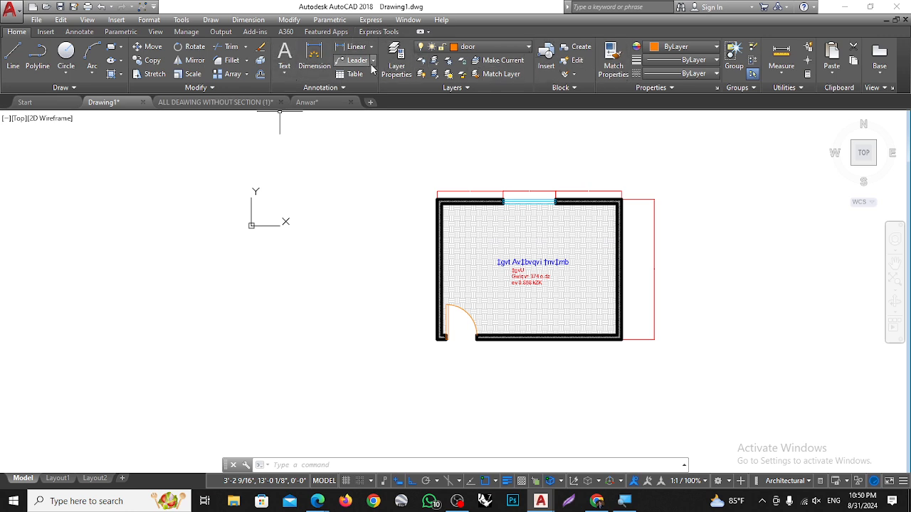
Freeze the wall layer, inspect the plan and thaw it, and toggle the layer's visibility off and back on
click(396, 57)
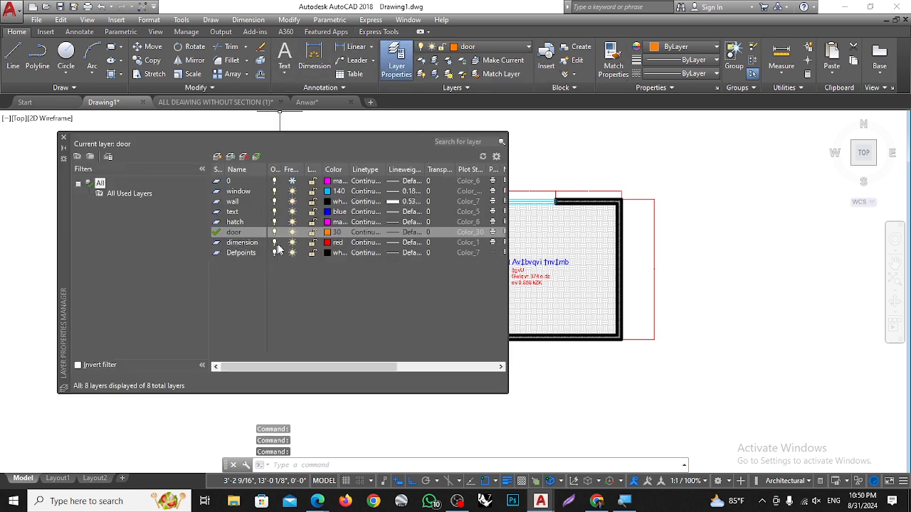
click(292, 201)
scroll(650, 244, down, 6)
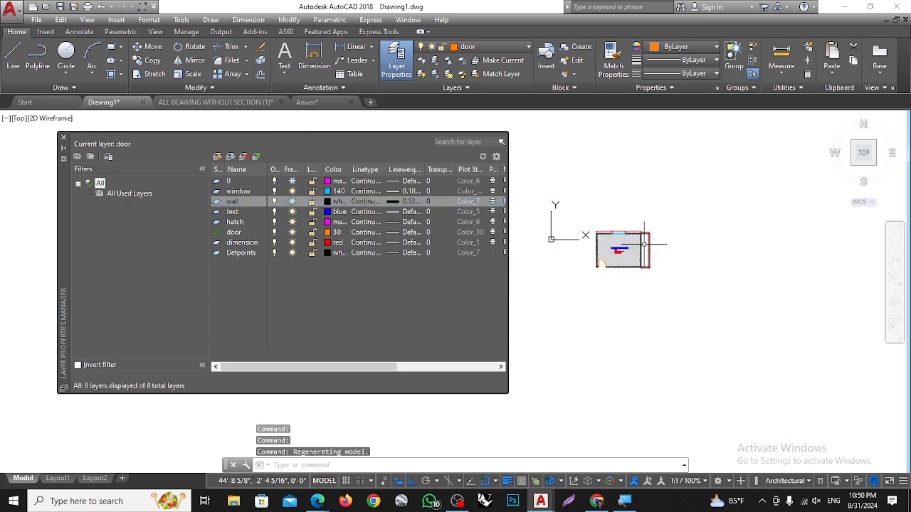
scroll(599, 252, up, 8)
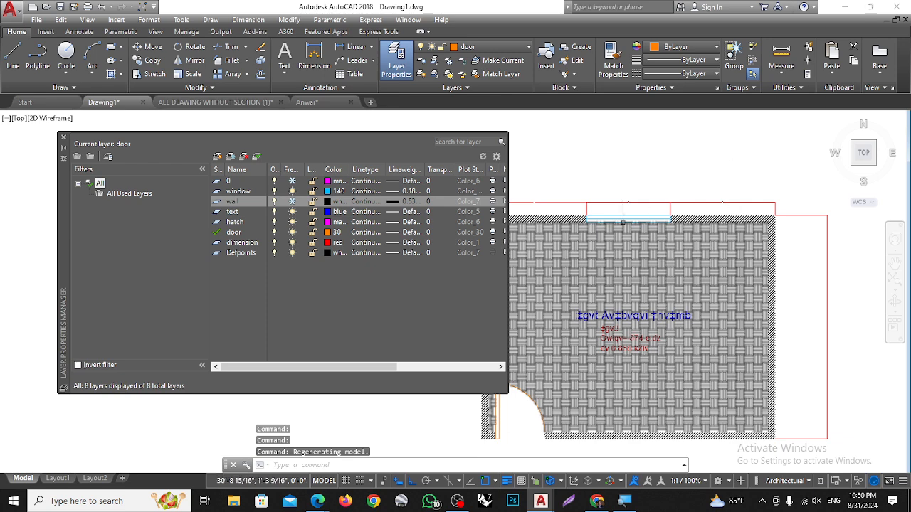
scroll(663, 239, up, 2)
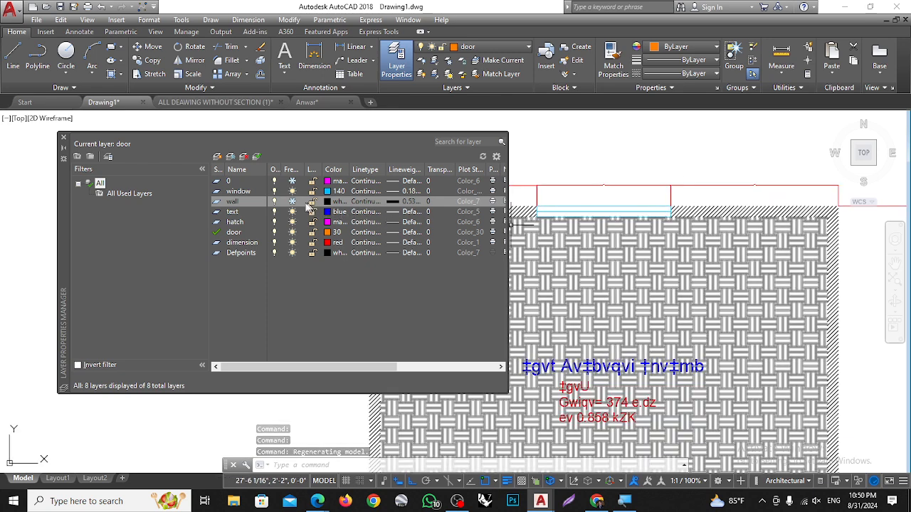
scroll(733, 173, down, 2)
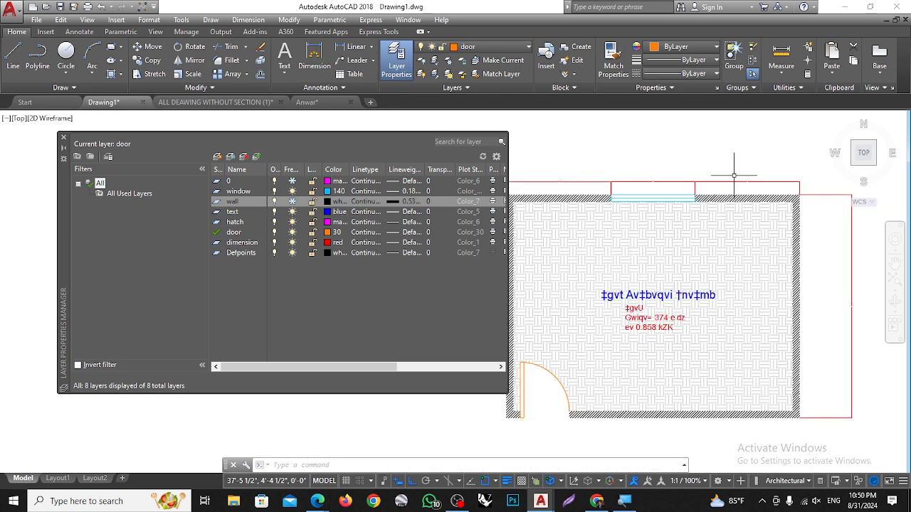
click(291, 202)
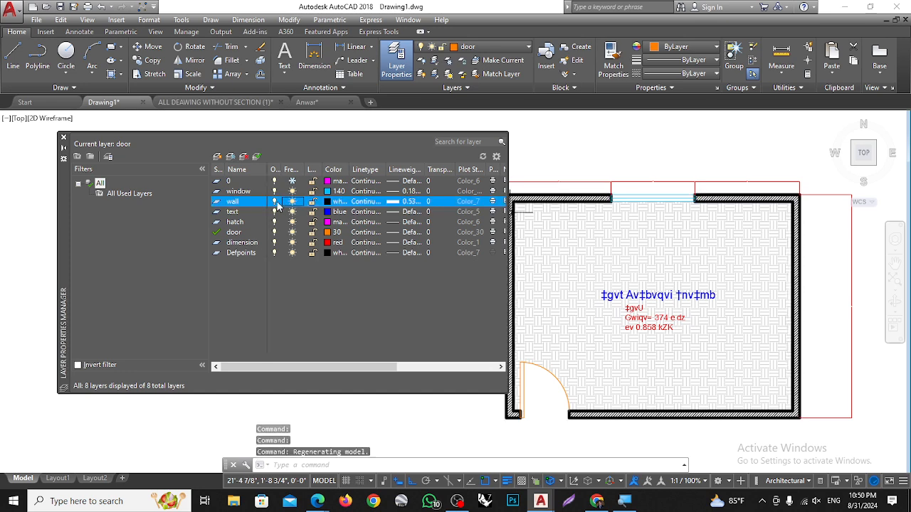
click(274, 202)
click(275, 202)
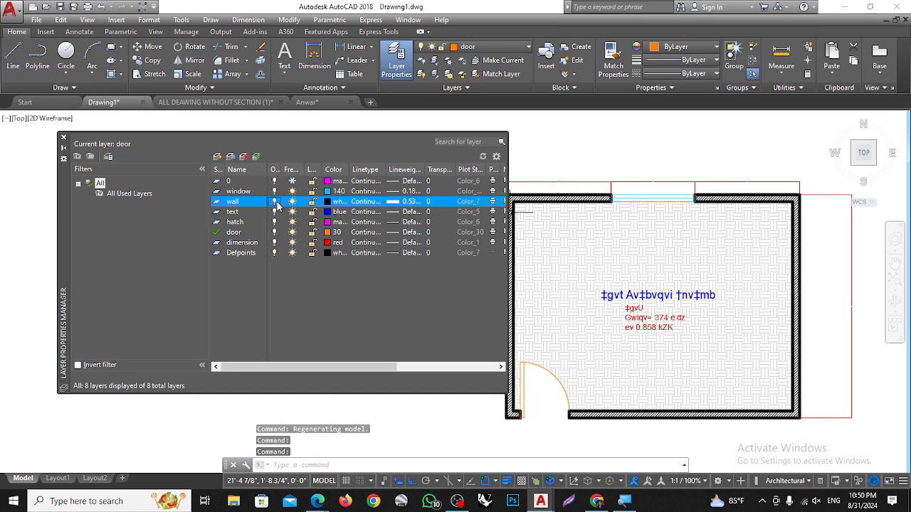
Thaw layer 0, and freeze and thaw the window layer
click(292, 180)
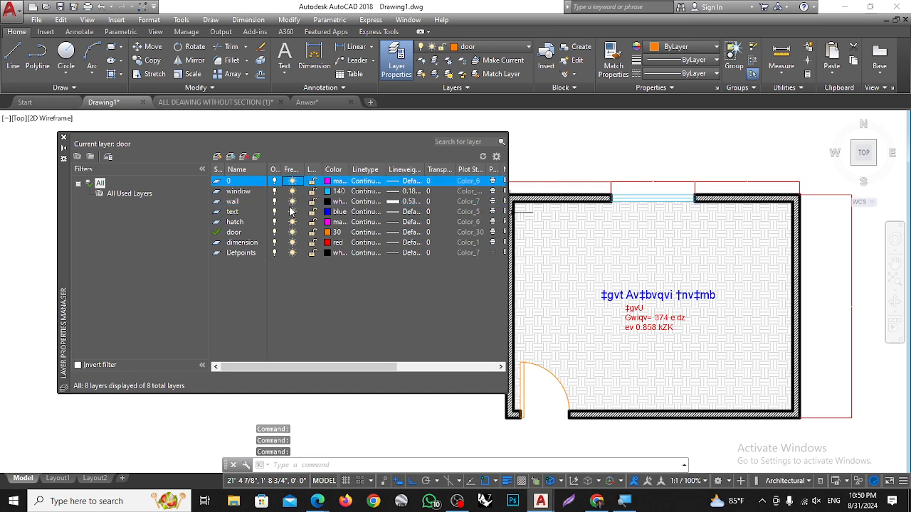
click(292, 192)
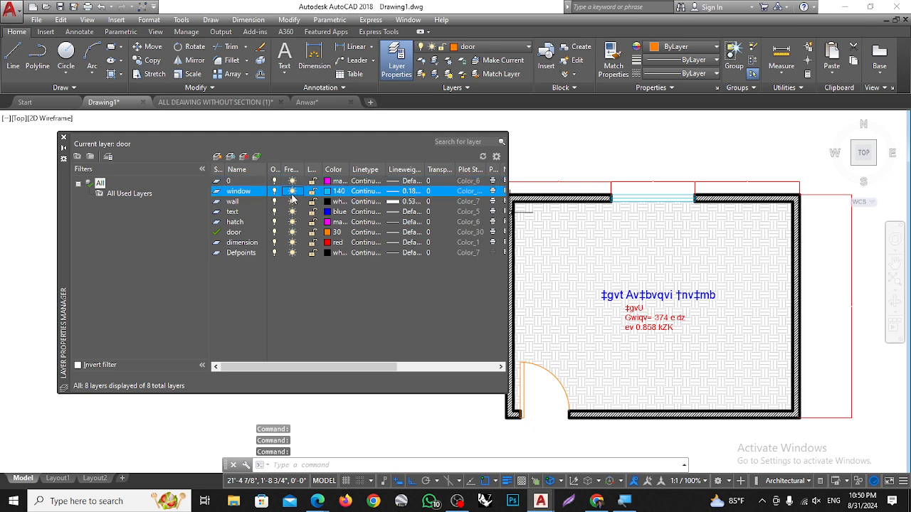
click(292, 191)
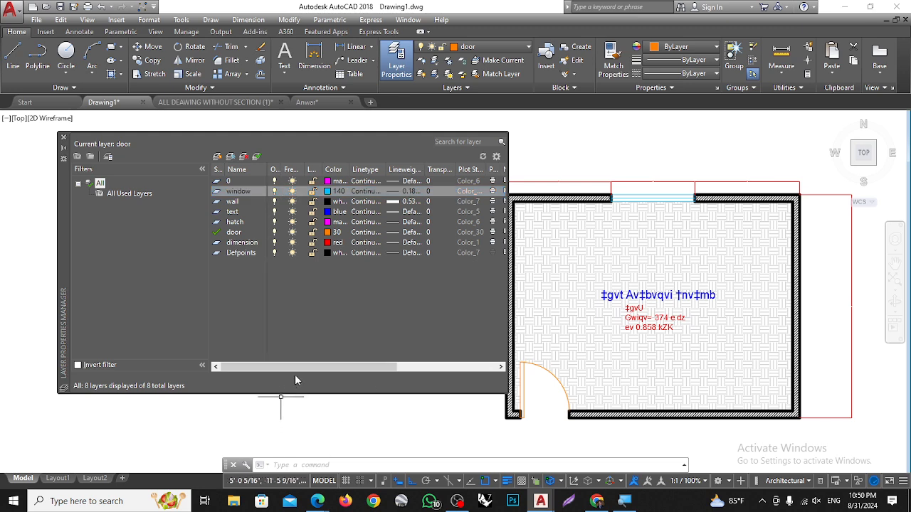
Show the layer manager's remaining plot, new-viewport freeze and description settings, and close the manager
drag(302, 366, 385, 368)
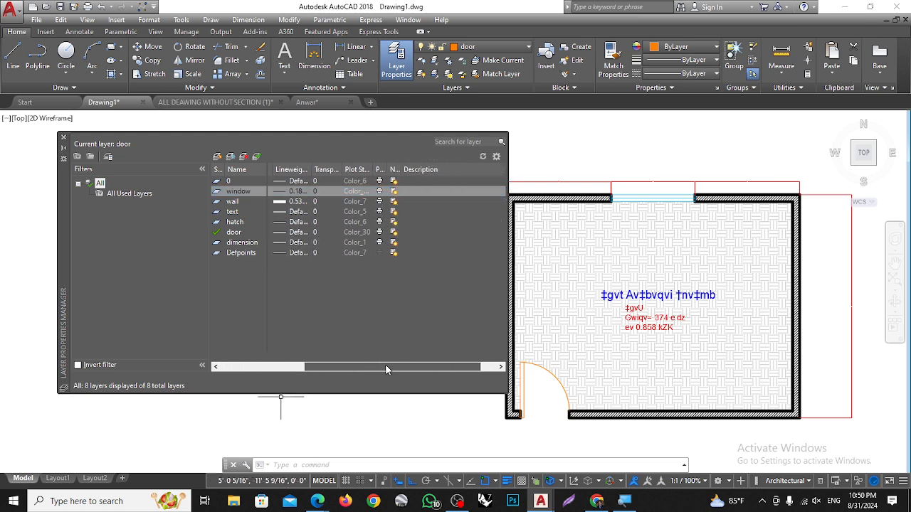
click(63, 137)
scroll(353, 251, down, 3)
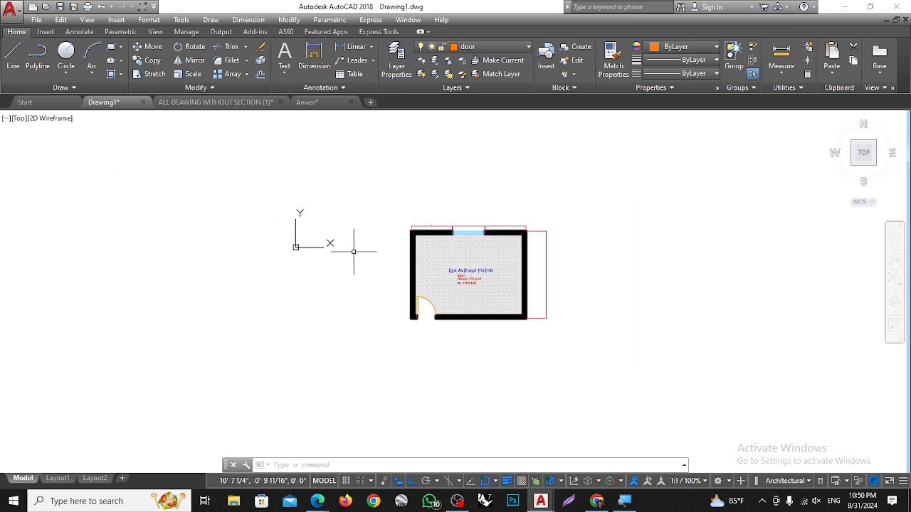